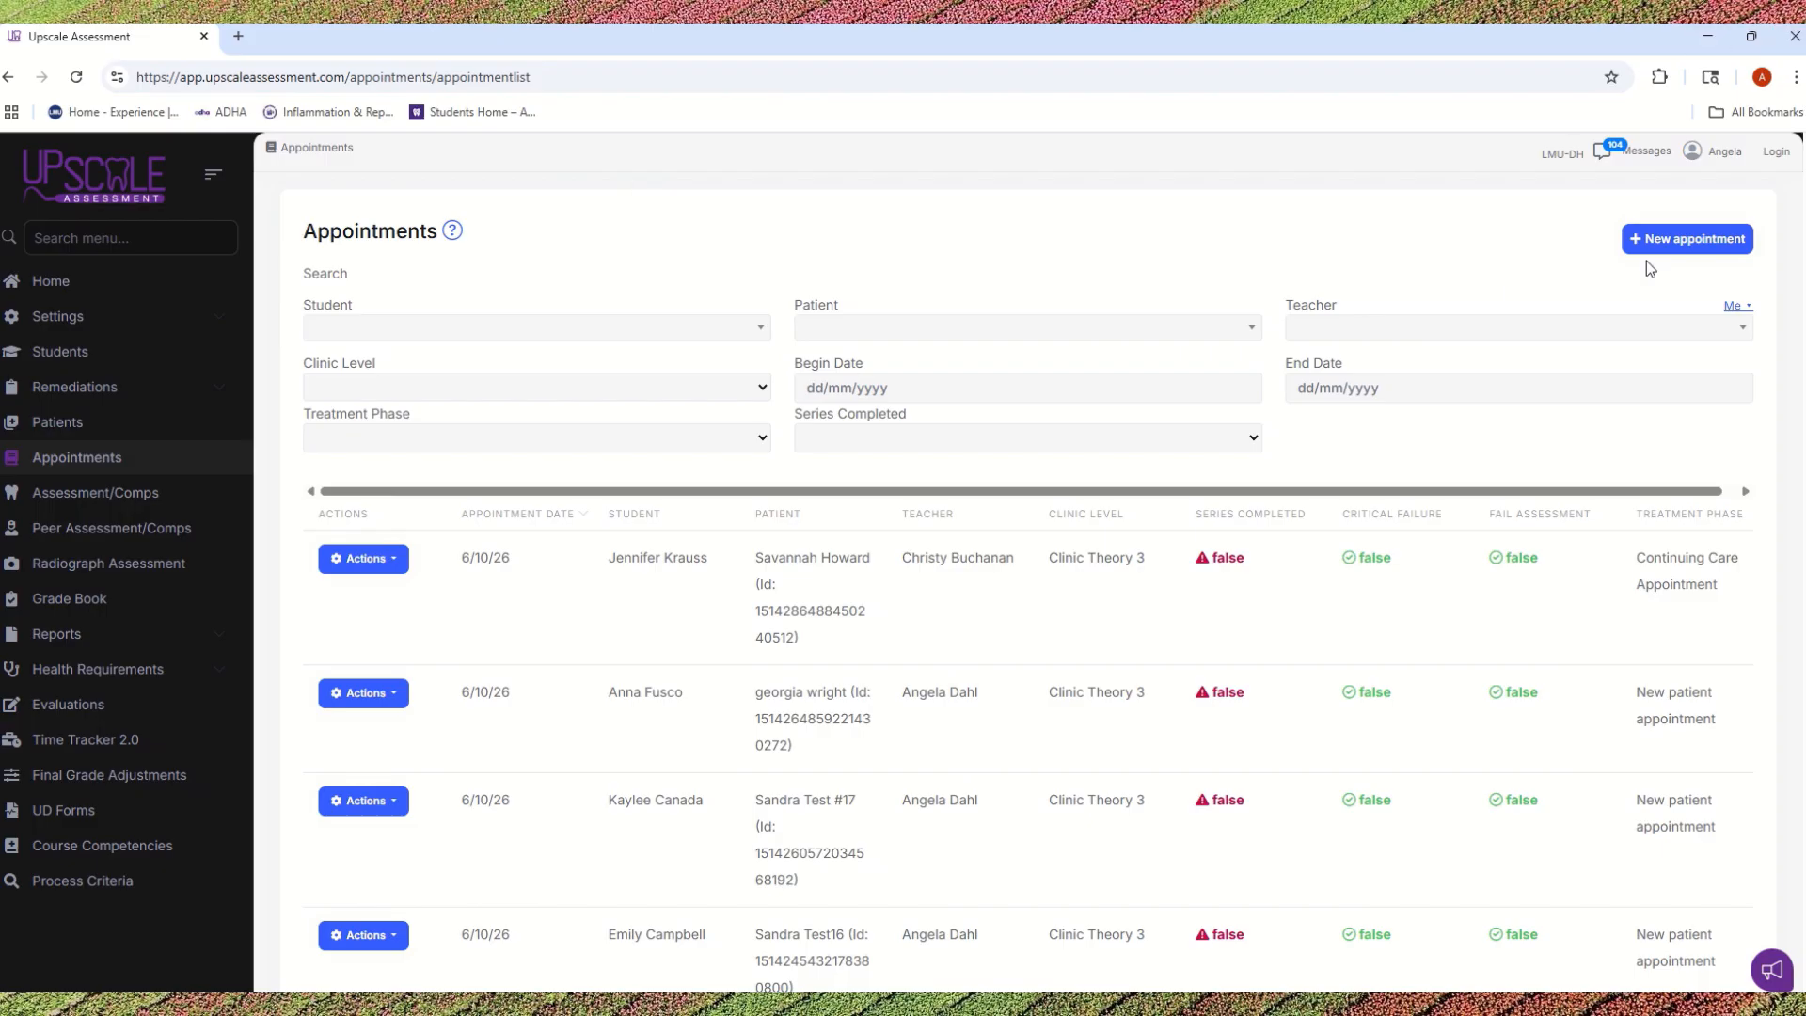
Step: Start a new appointment with clinic level Clinic Theory 3 and treatment phase New patient appointment
click(1661, 239)
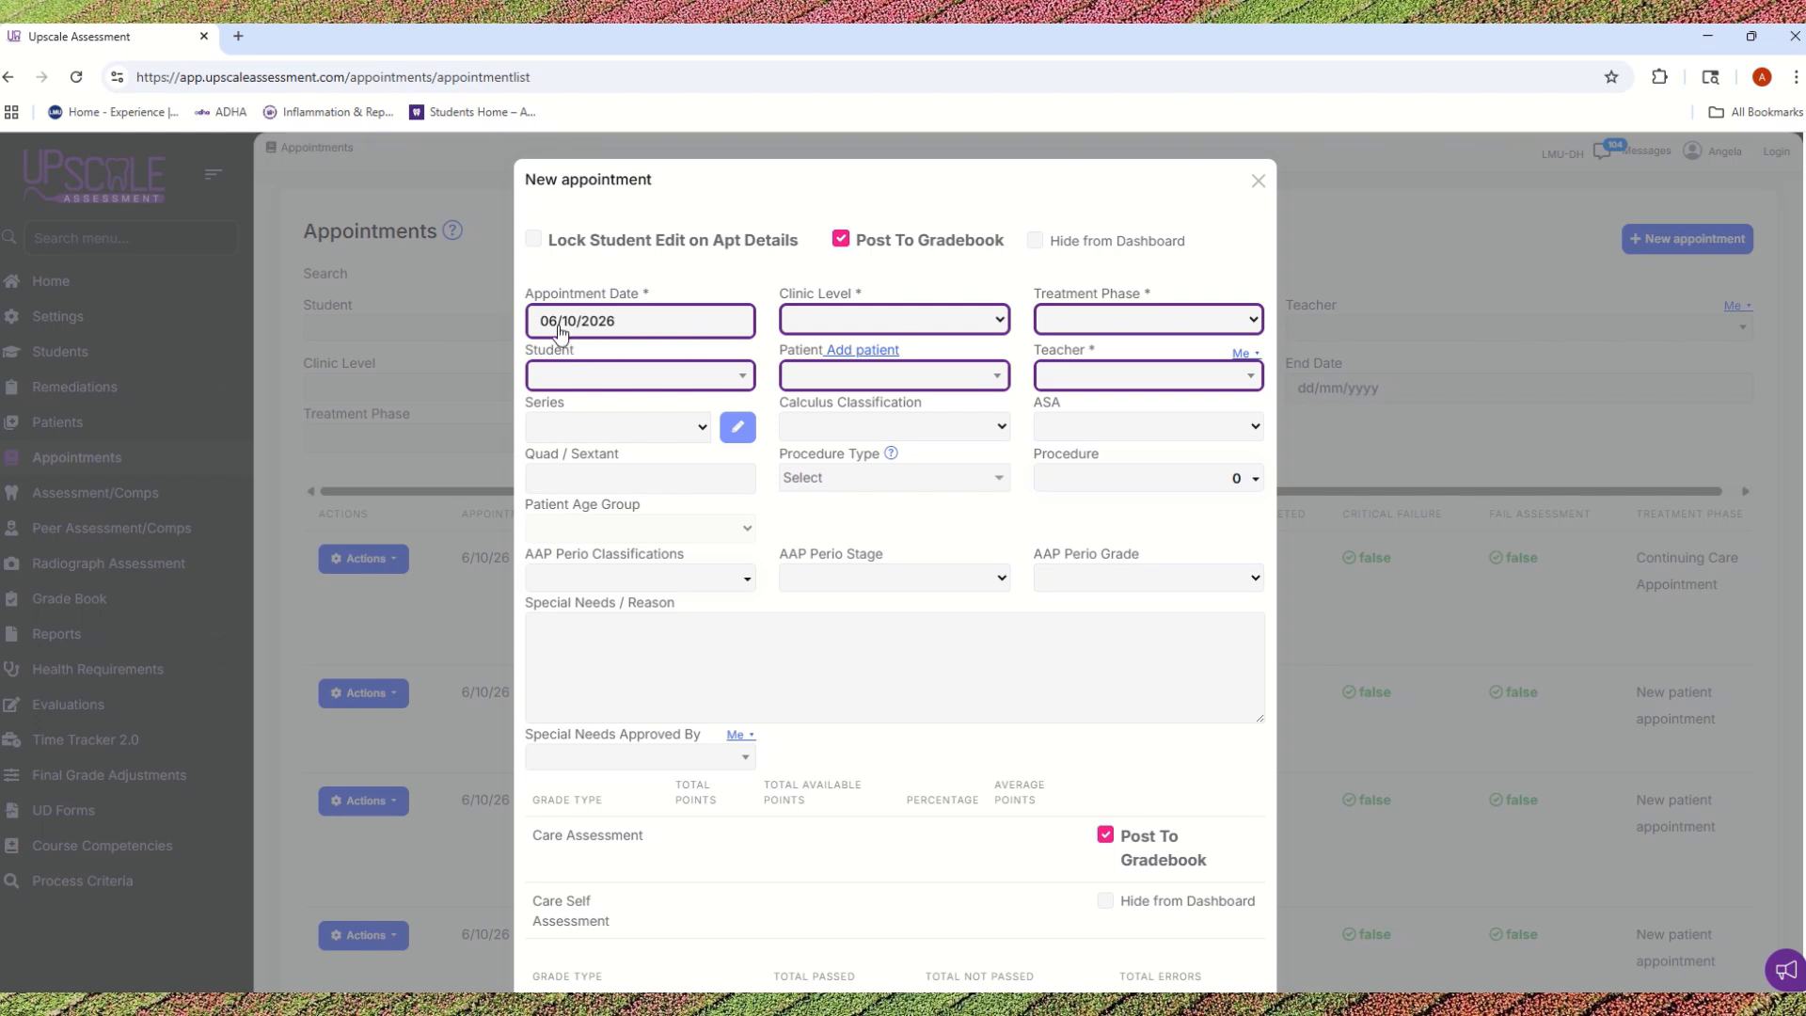
click(833, 327)
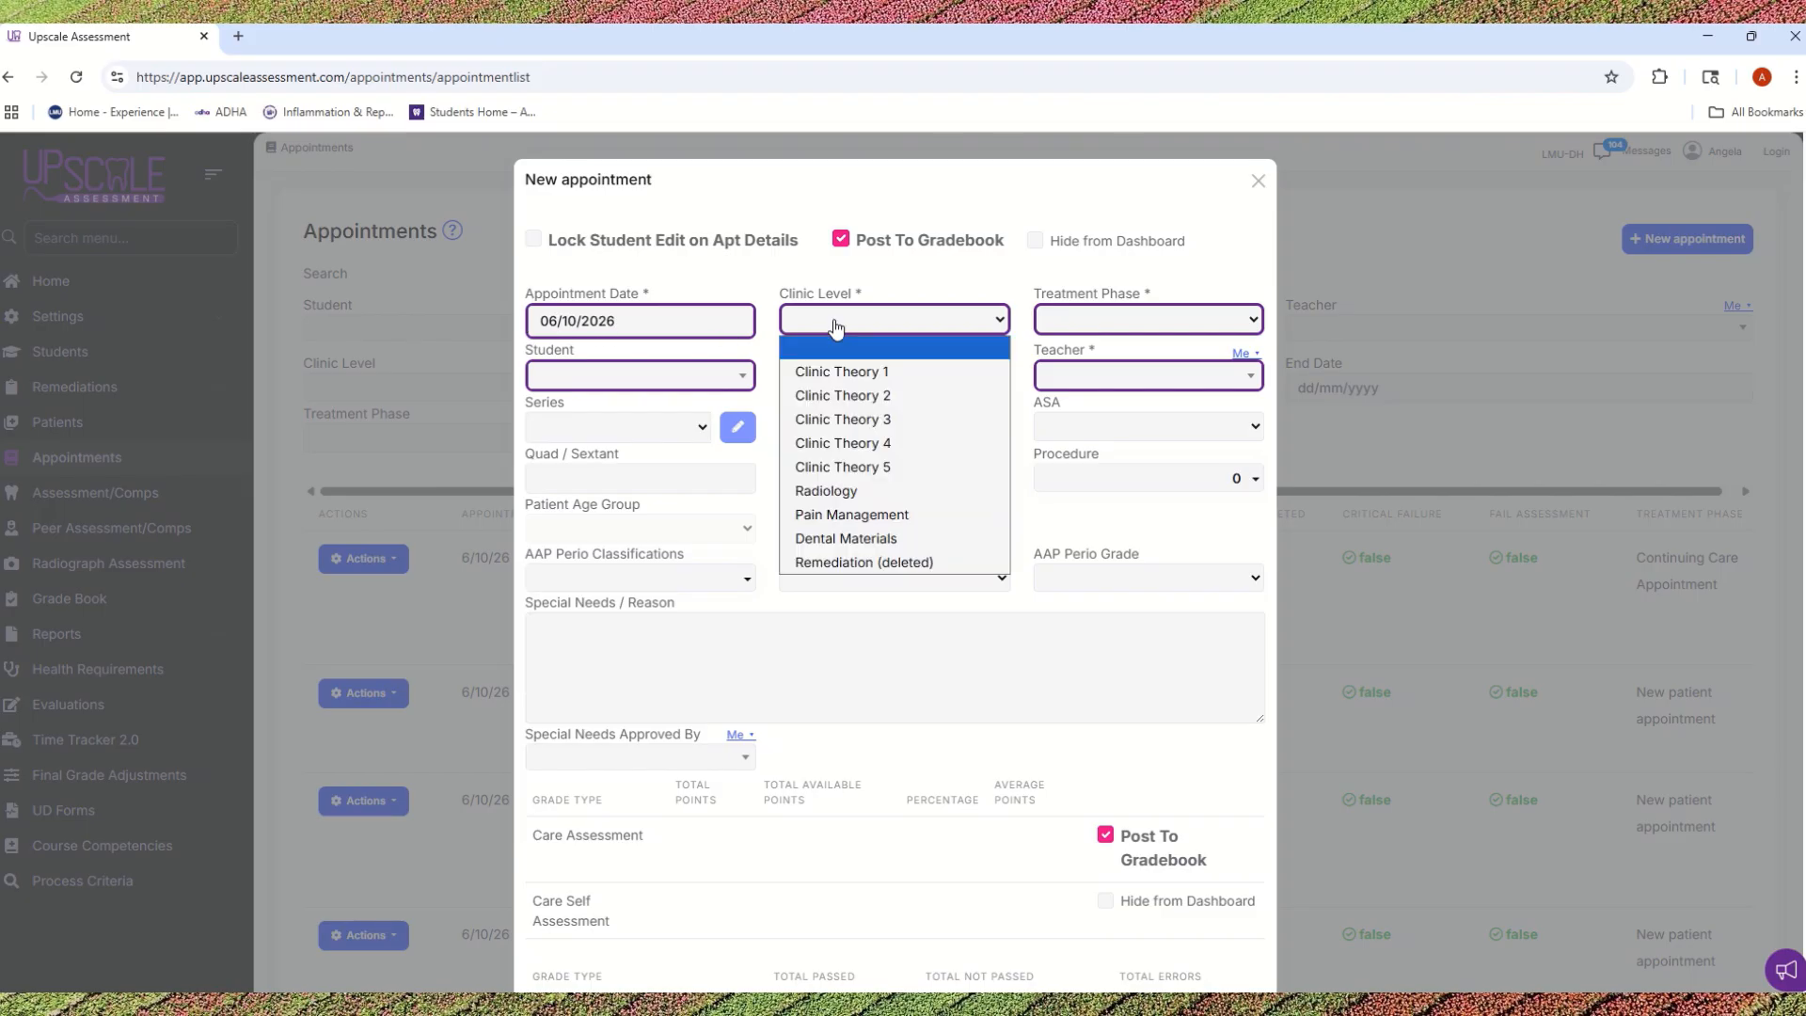
click(874, 425)
click(1104, 327)
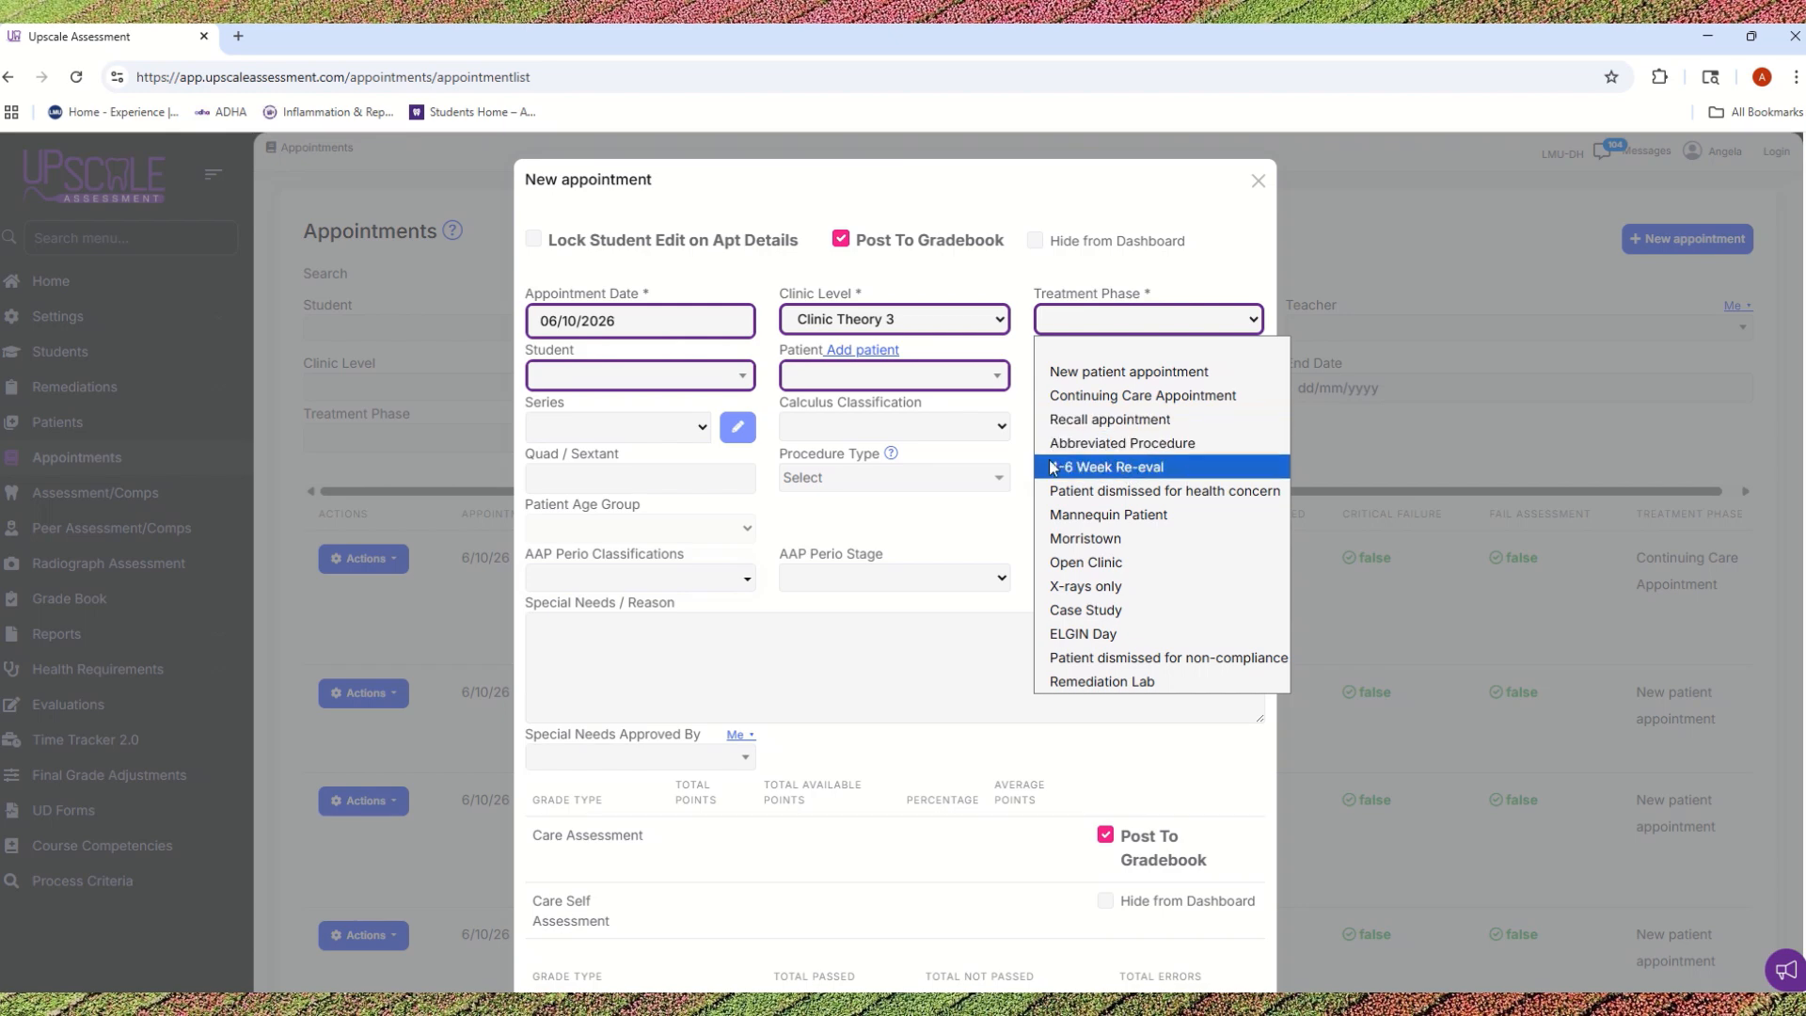
click(1158, 376)
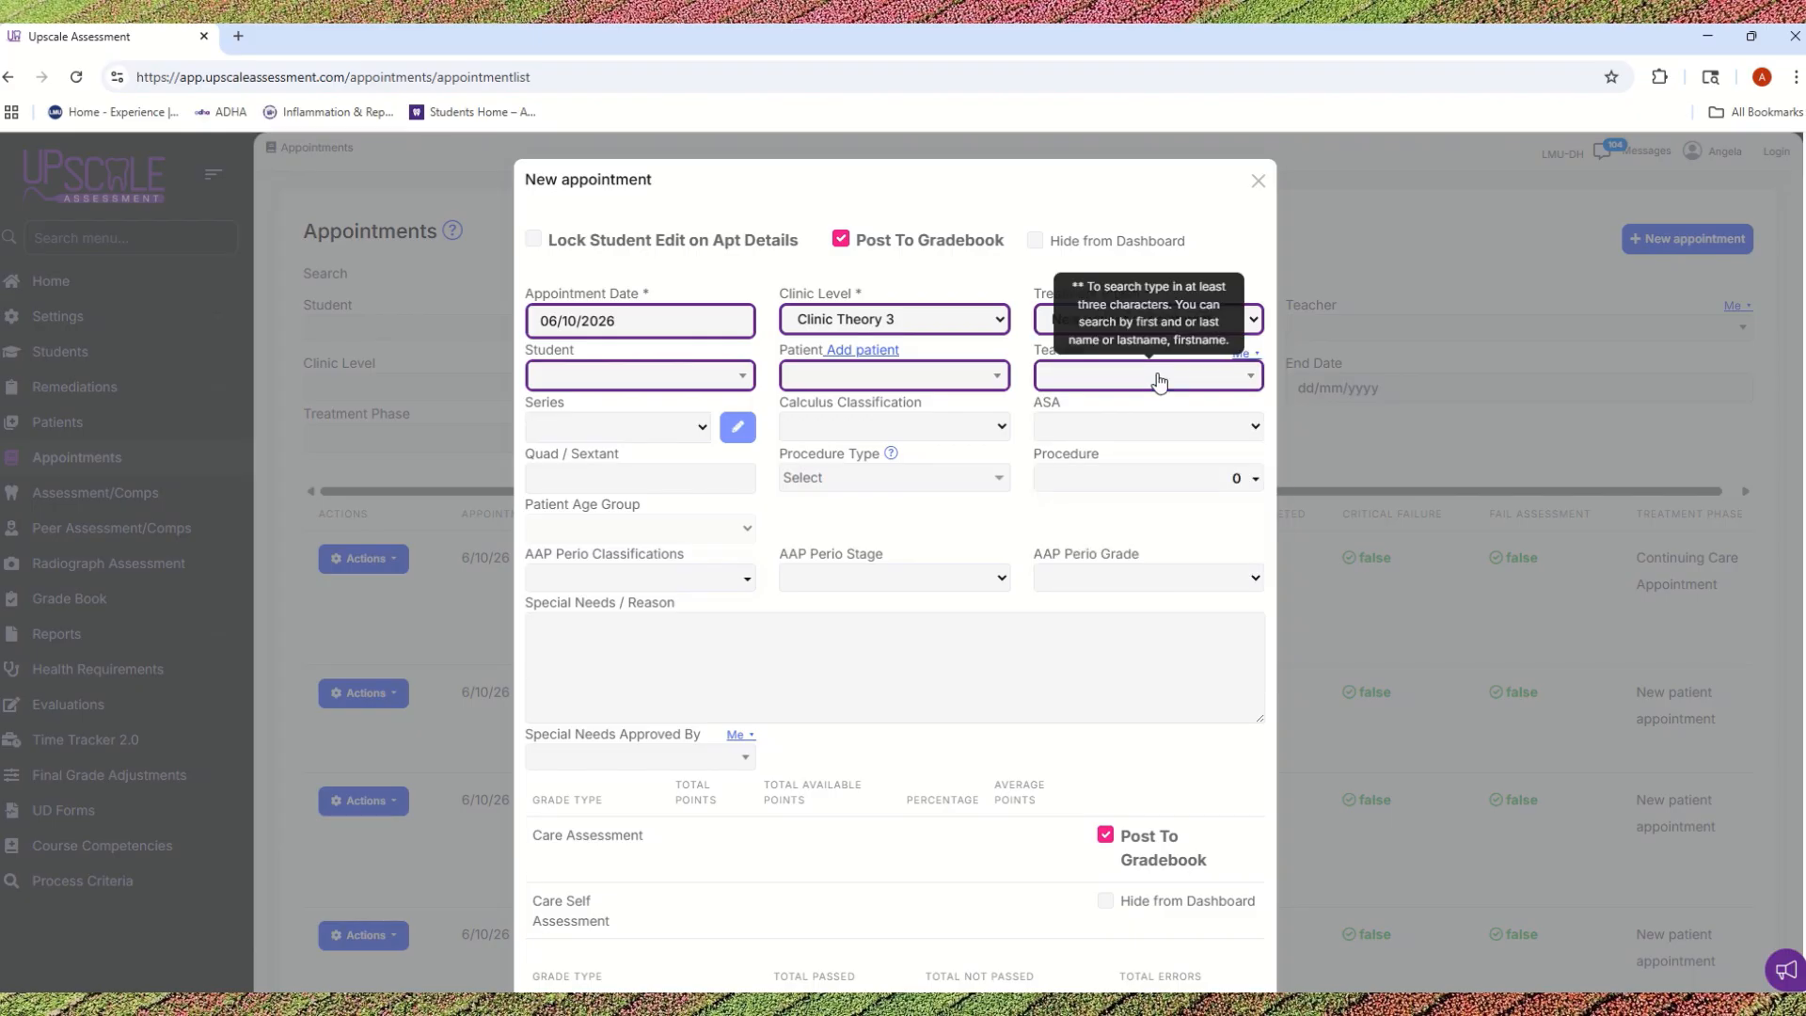
Step: Assign Student 20 20 as the appointment's student and Patient 1 as the patient
click(617, 378)
text(student)
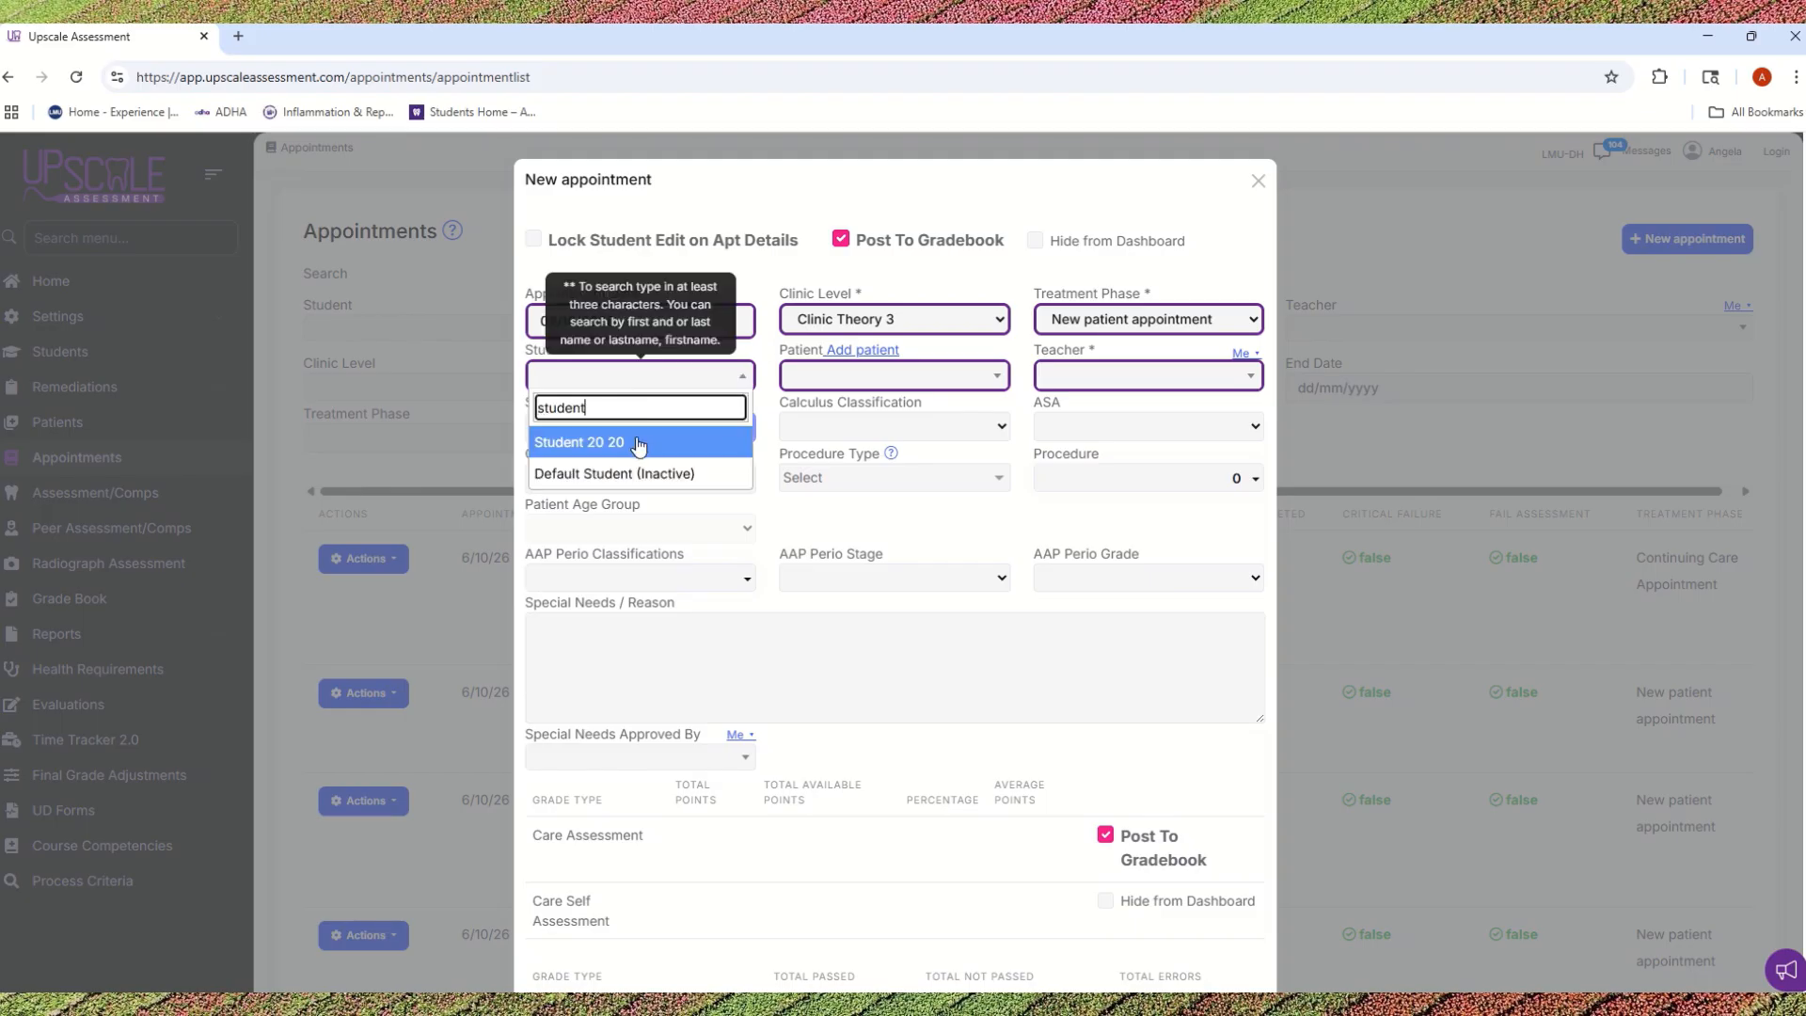
click(640, 442)
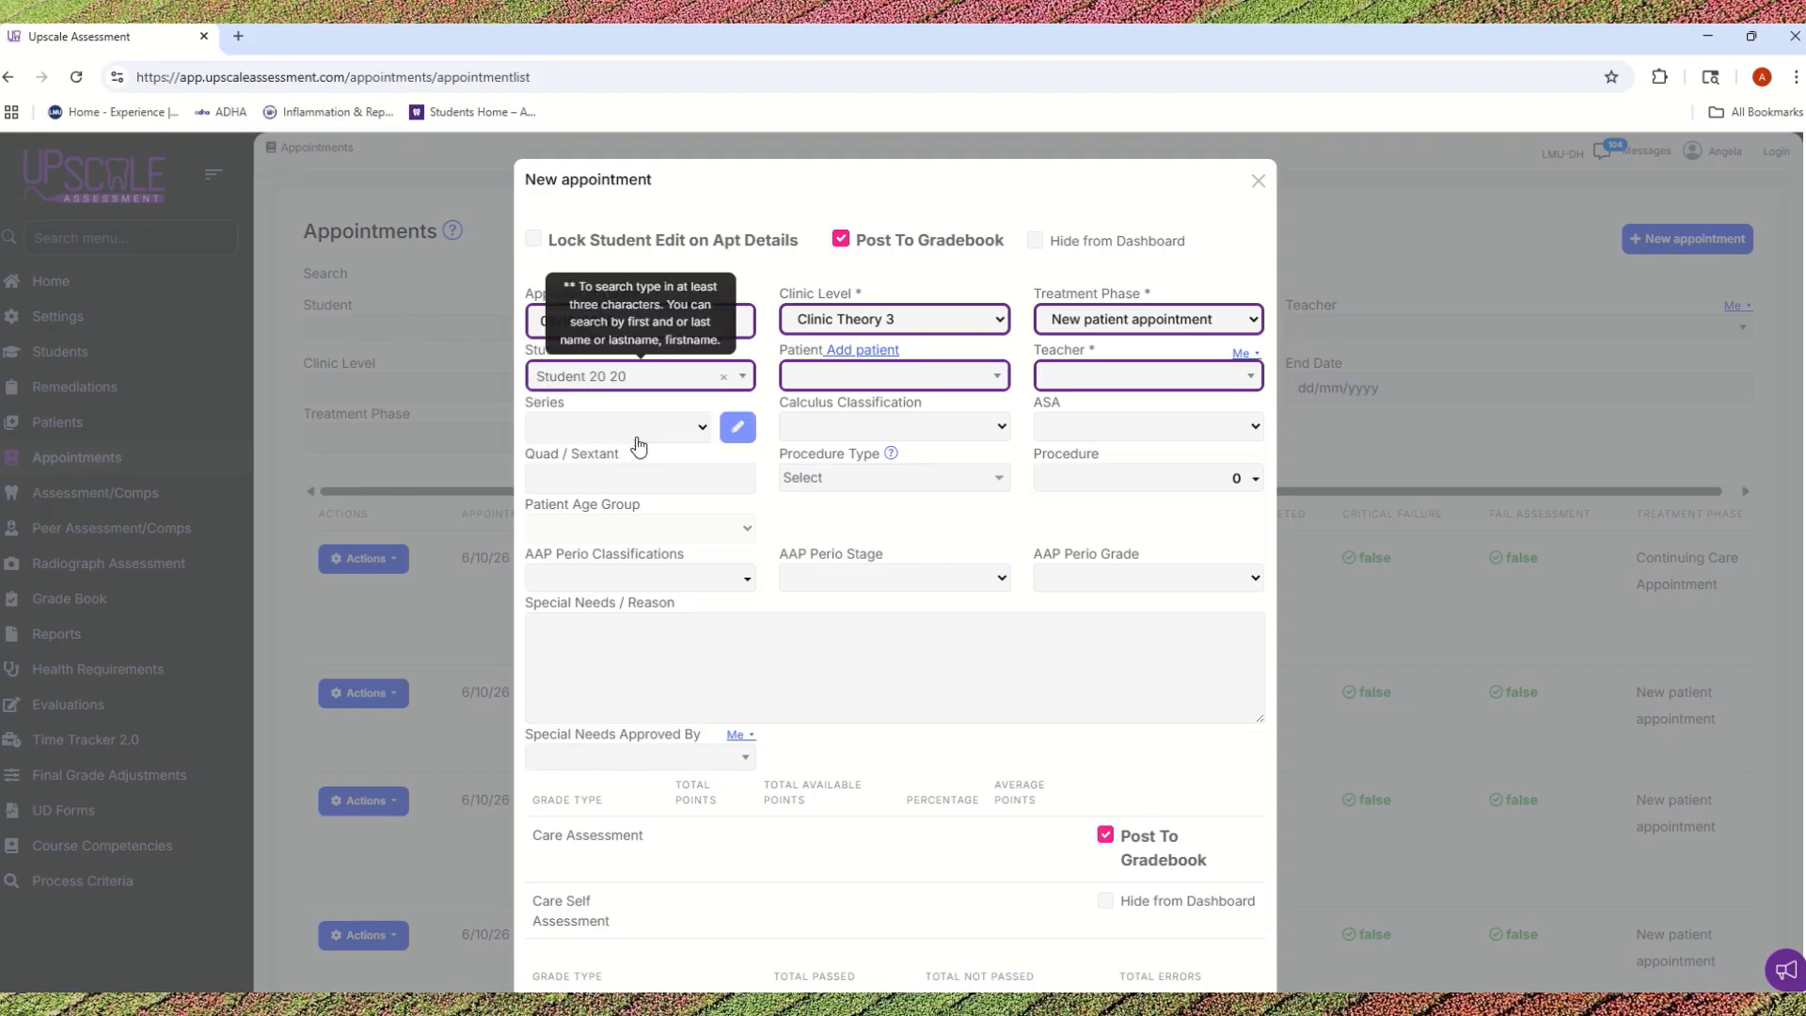
click(889, 377)
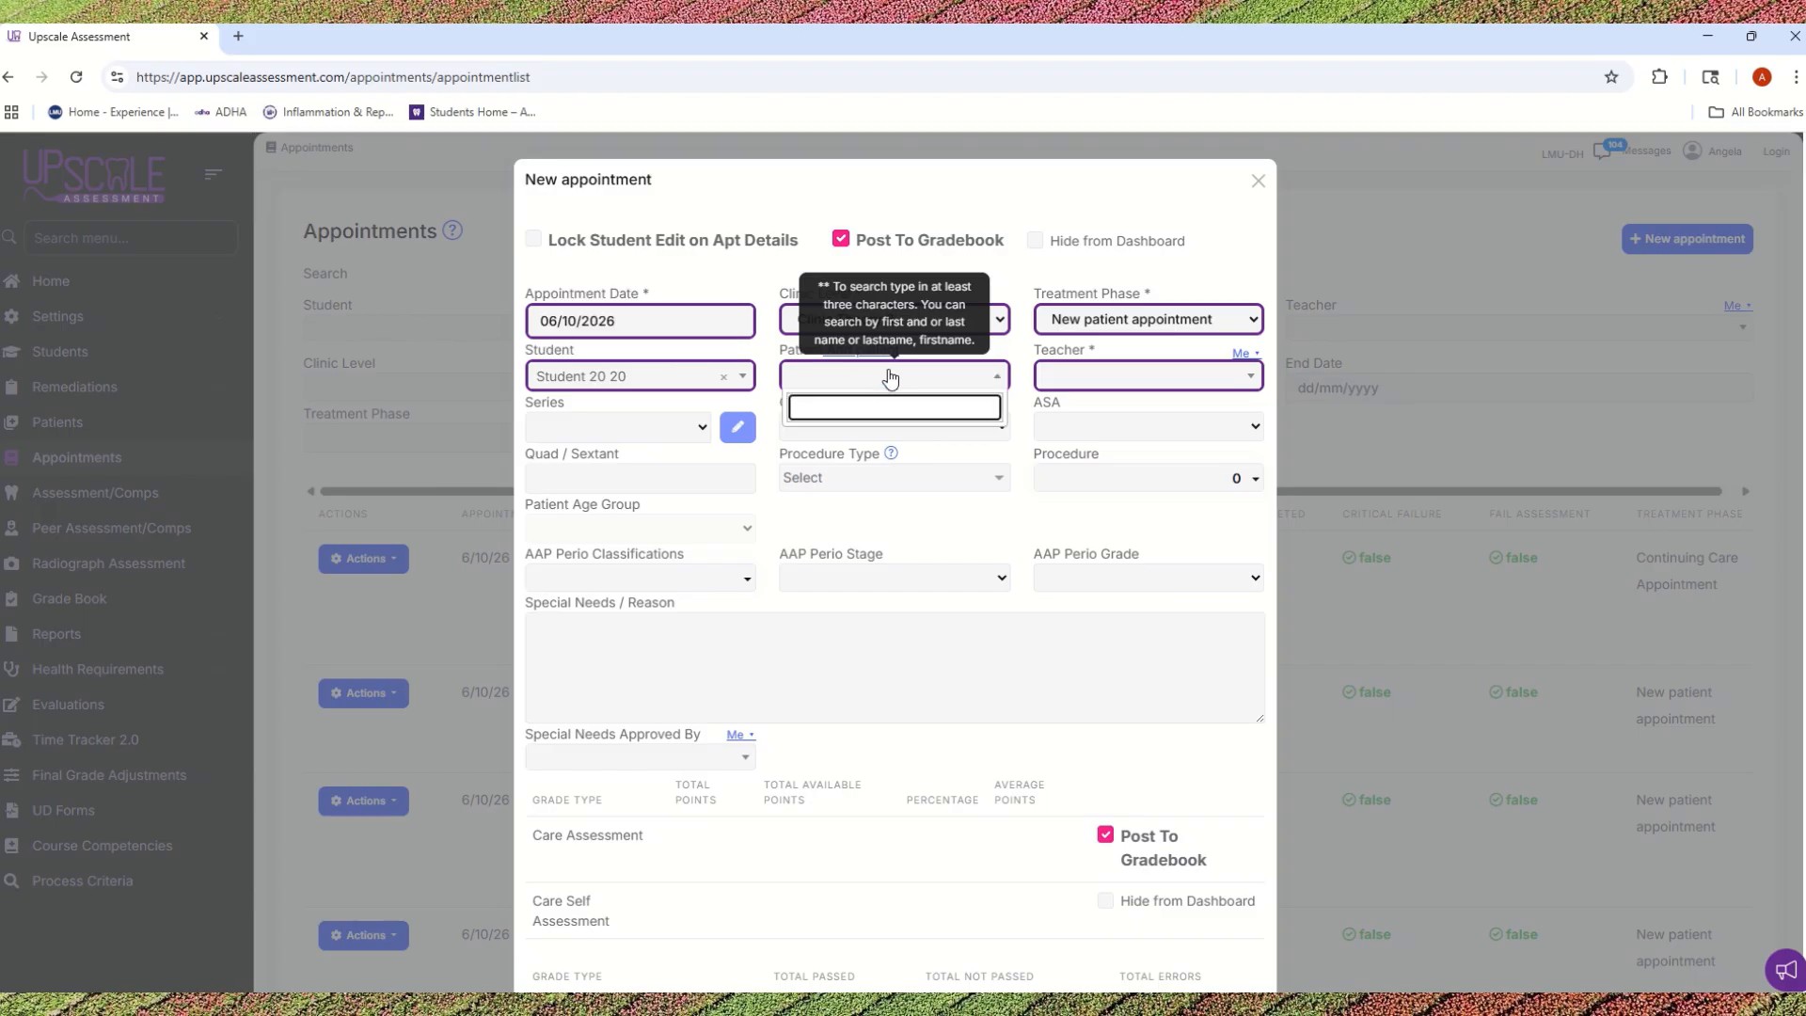
text(student)
click(927, 438)
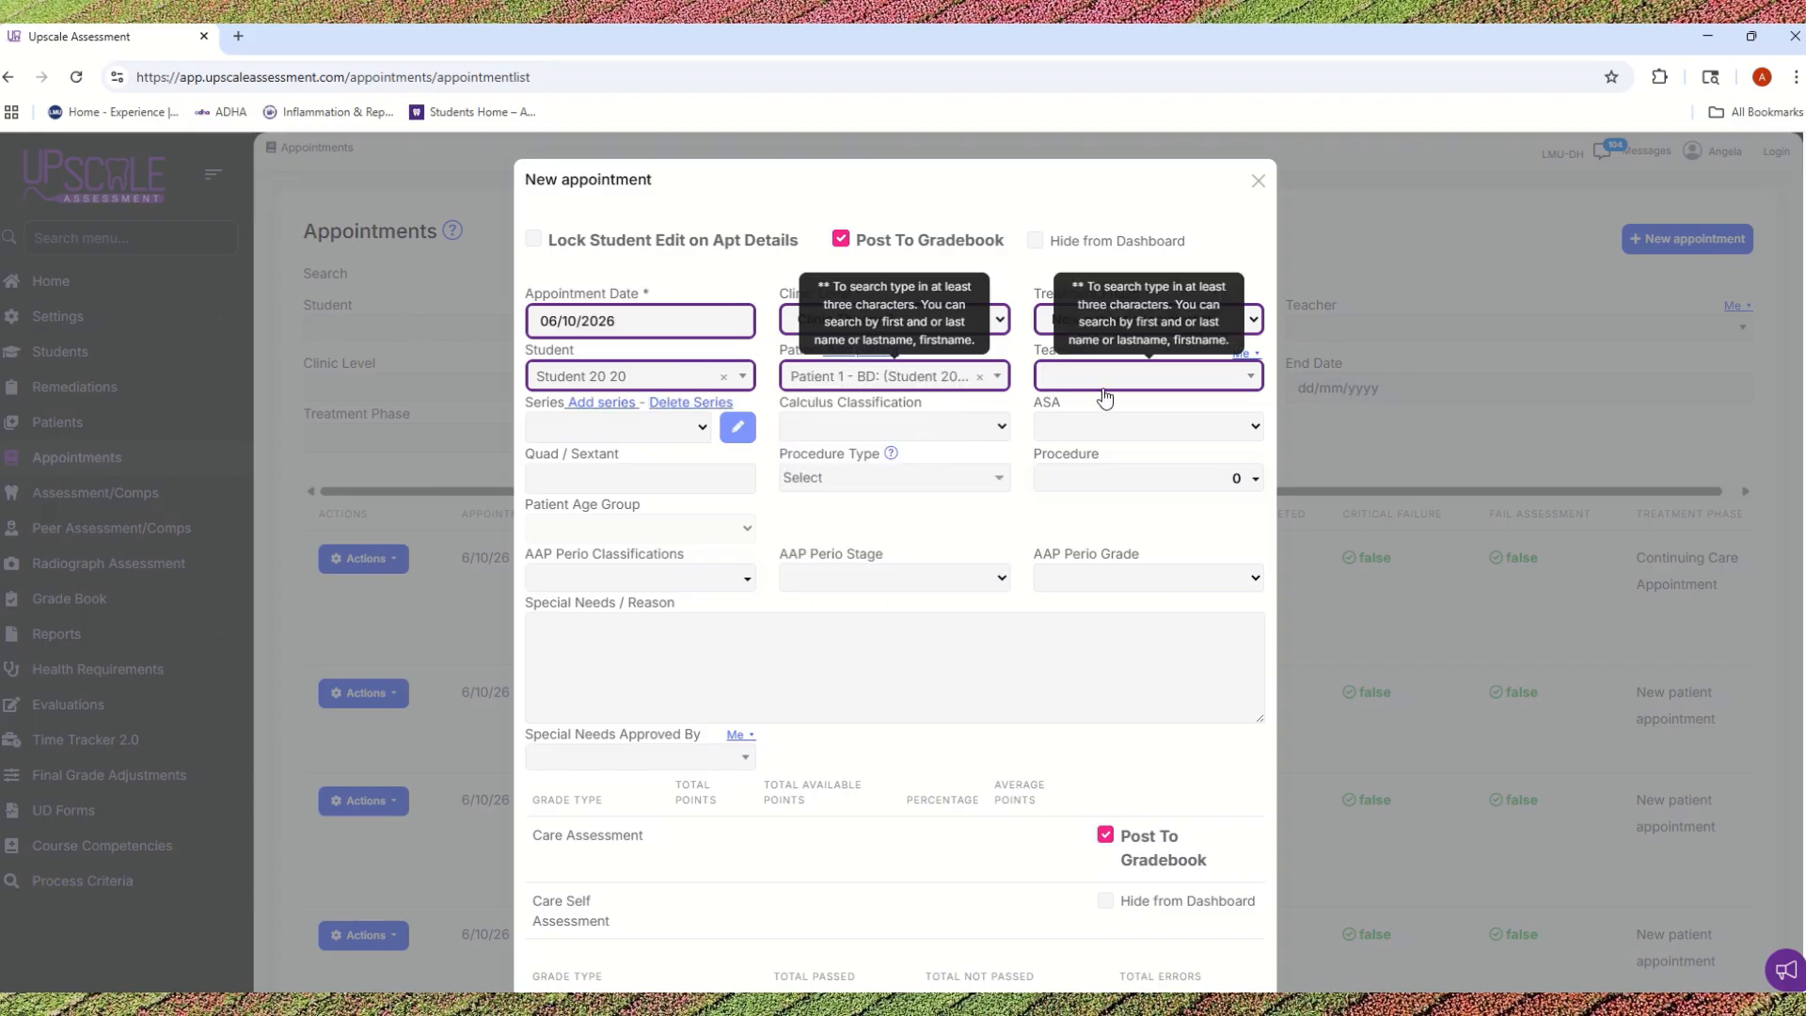
Step: Assign the teacher by searching for their last name, and save and close the new appointment
click(1098, 396)
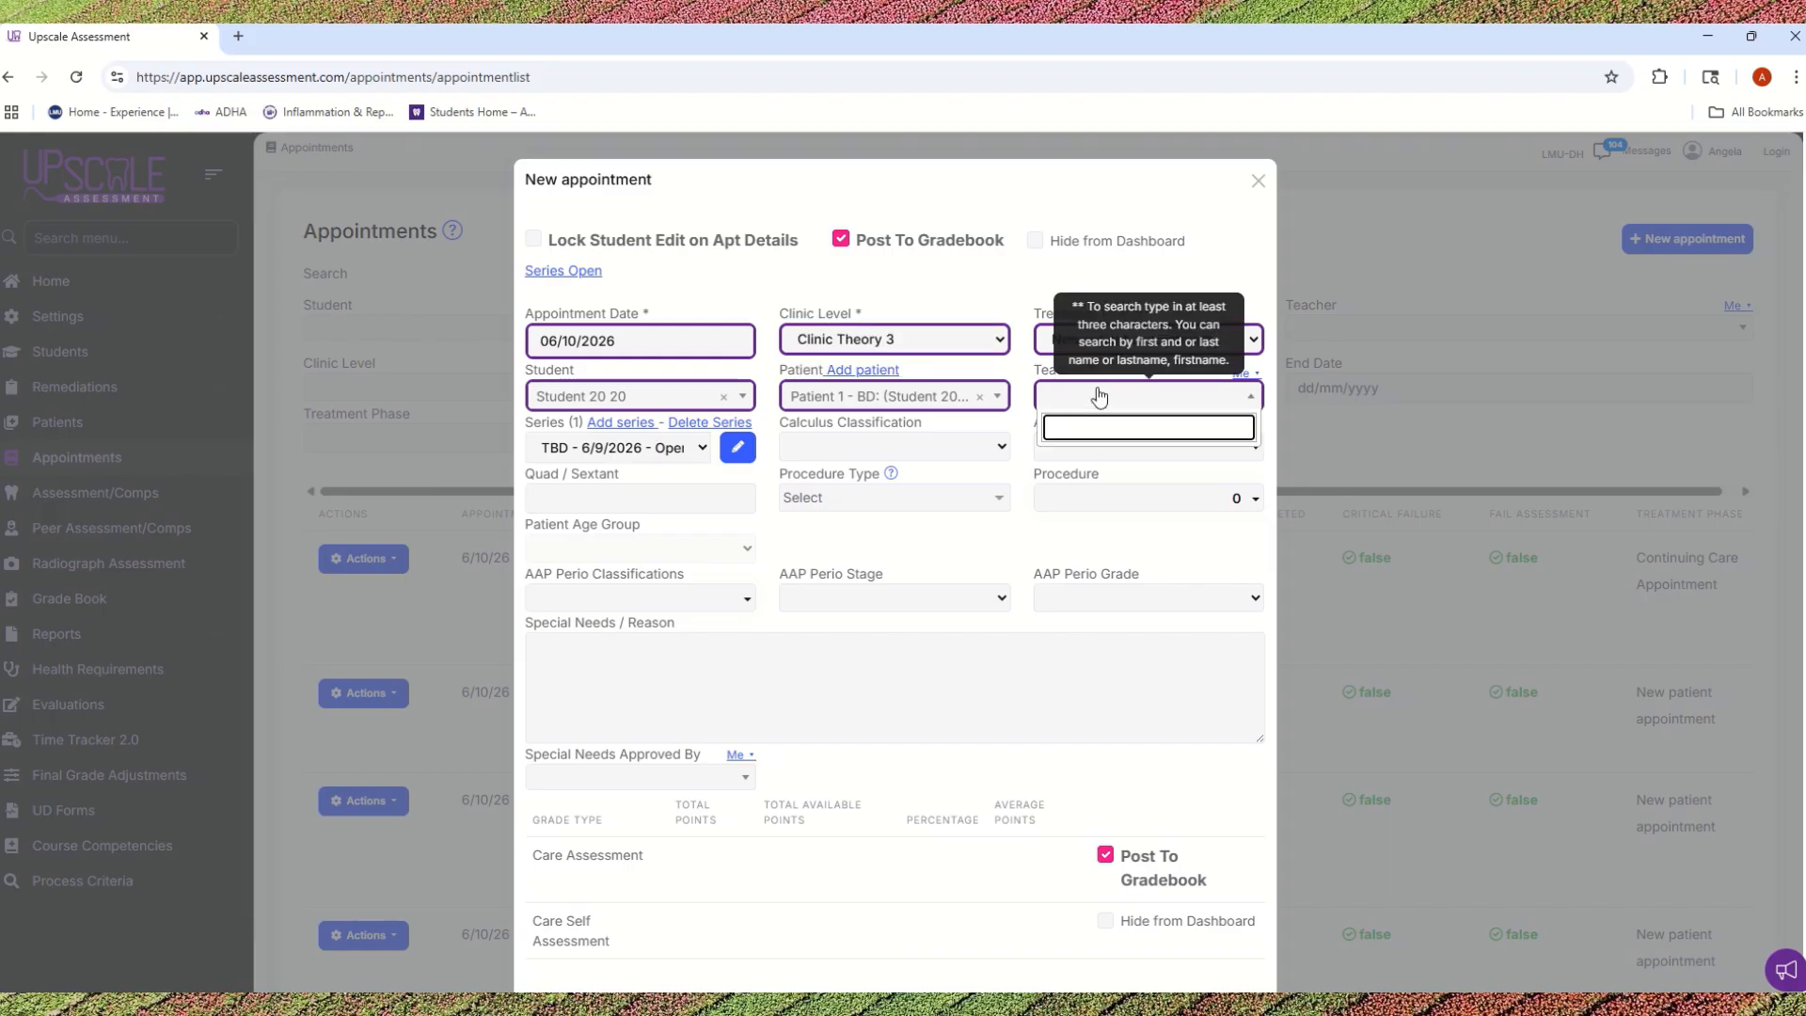
text(Dashl)
key(BackSpace)
key(BackSpace)
key(BackSpace)
text(hl)
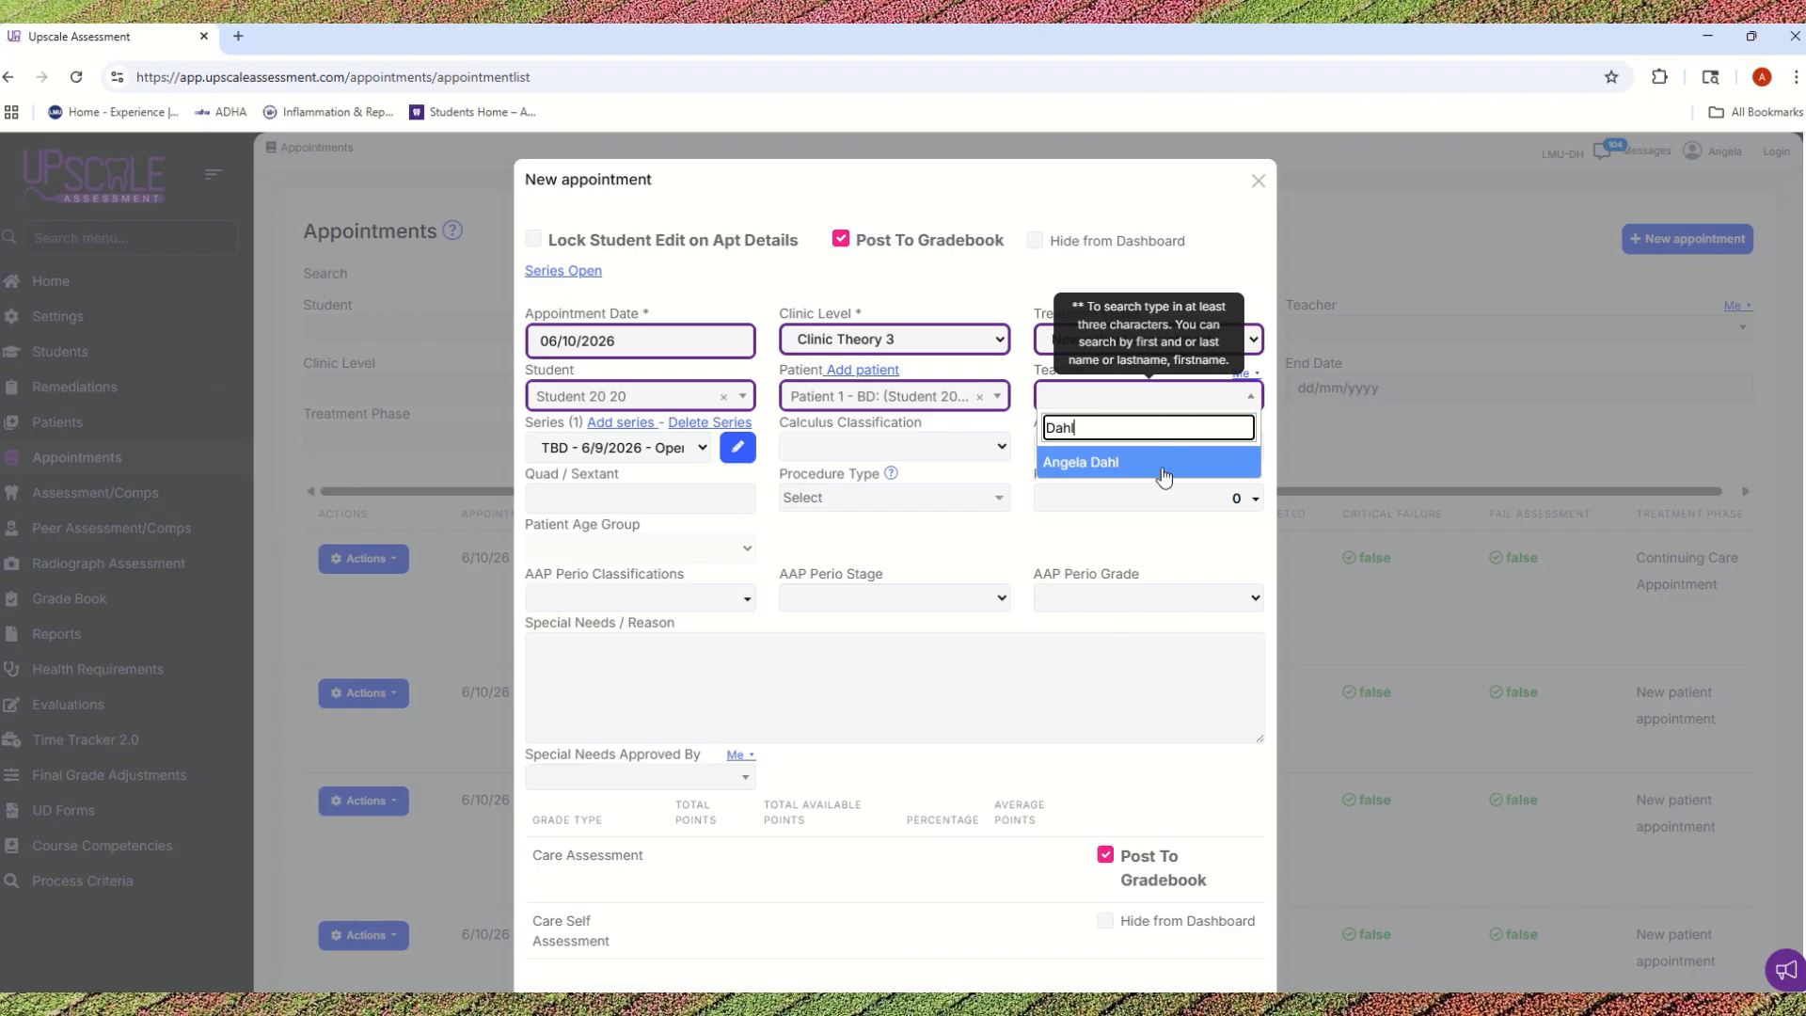
click(1162, 463)
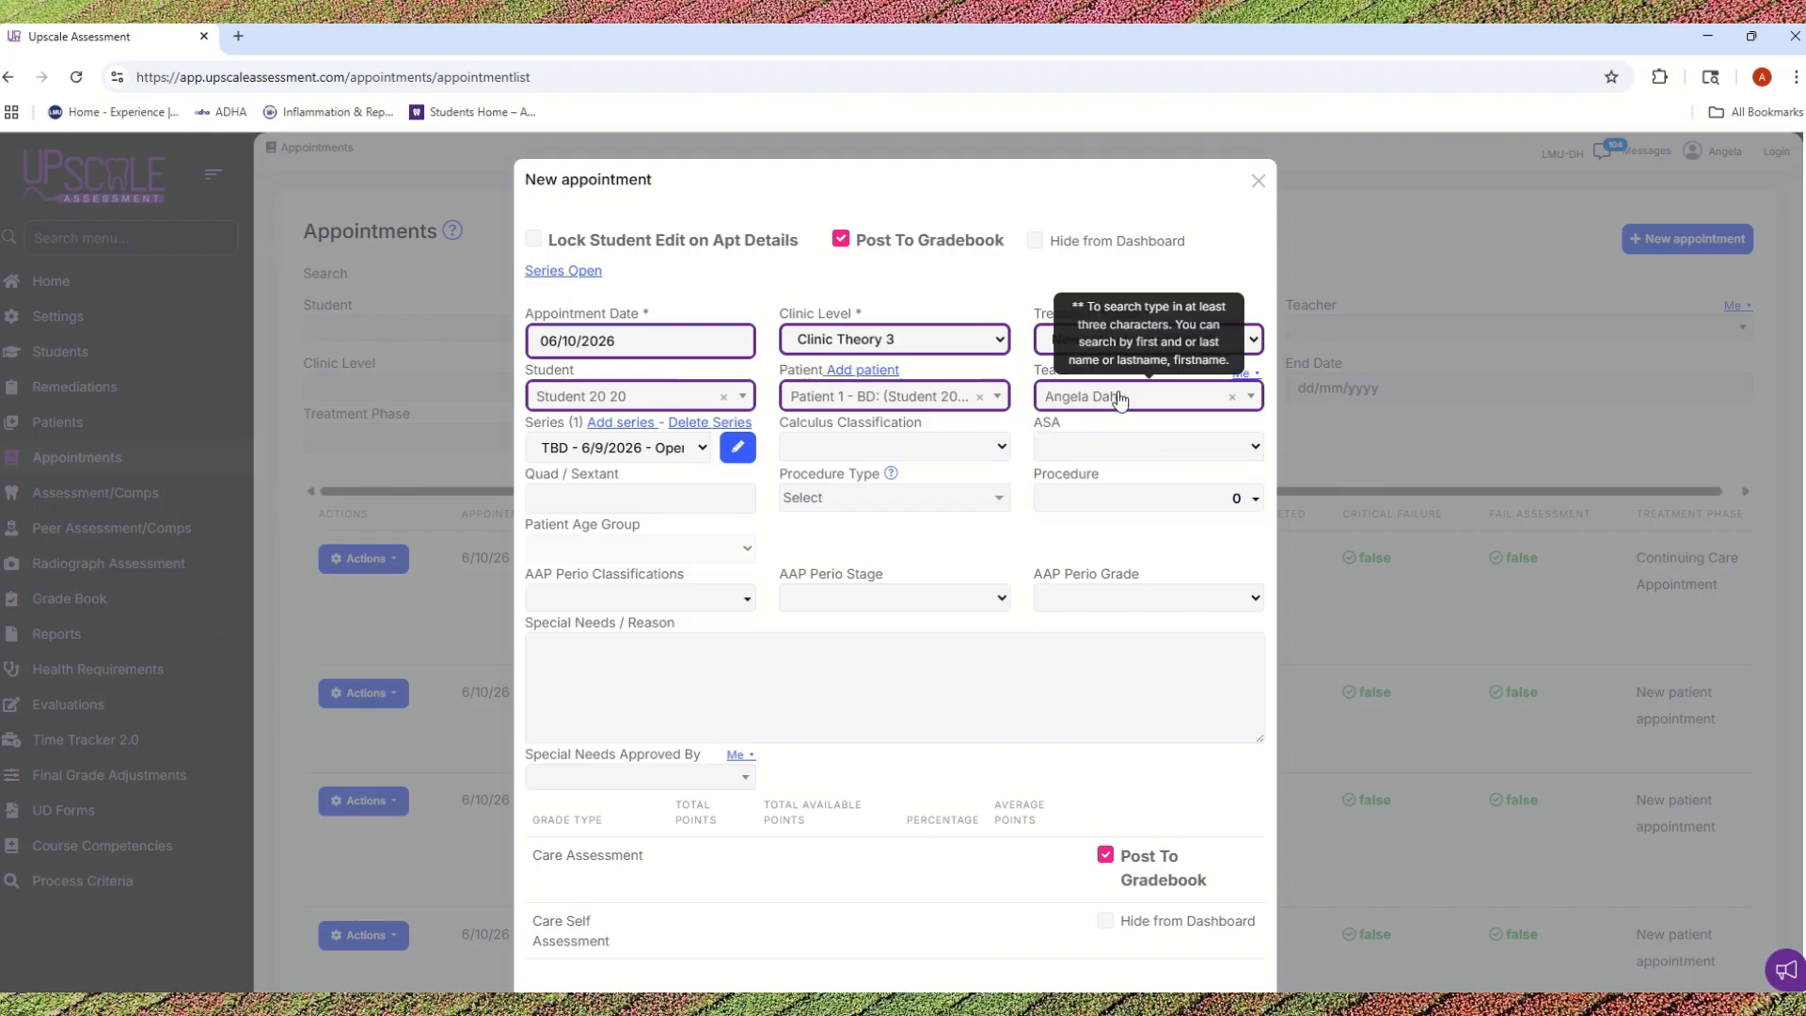
scroll(1092, 613, down, 3)
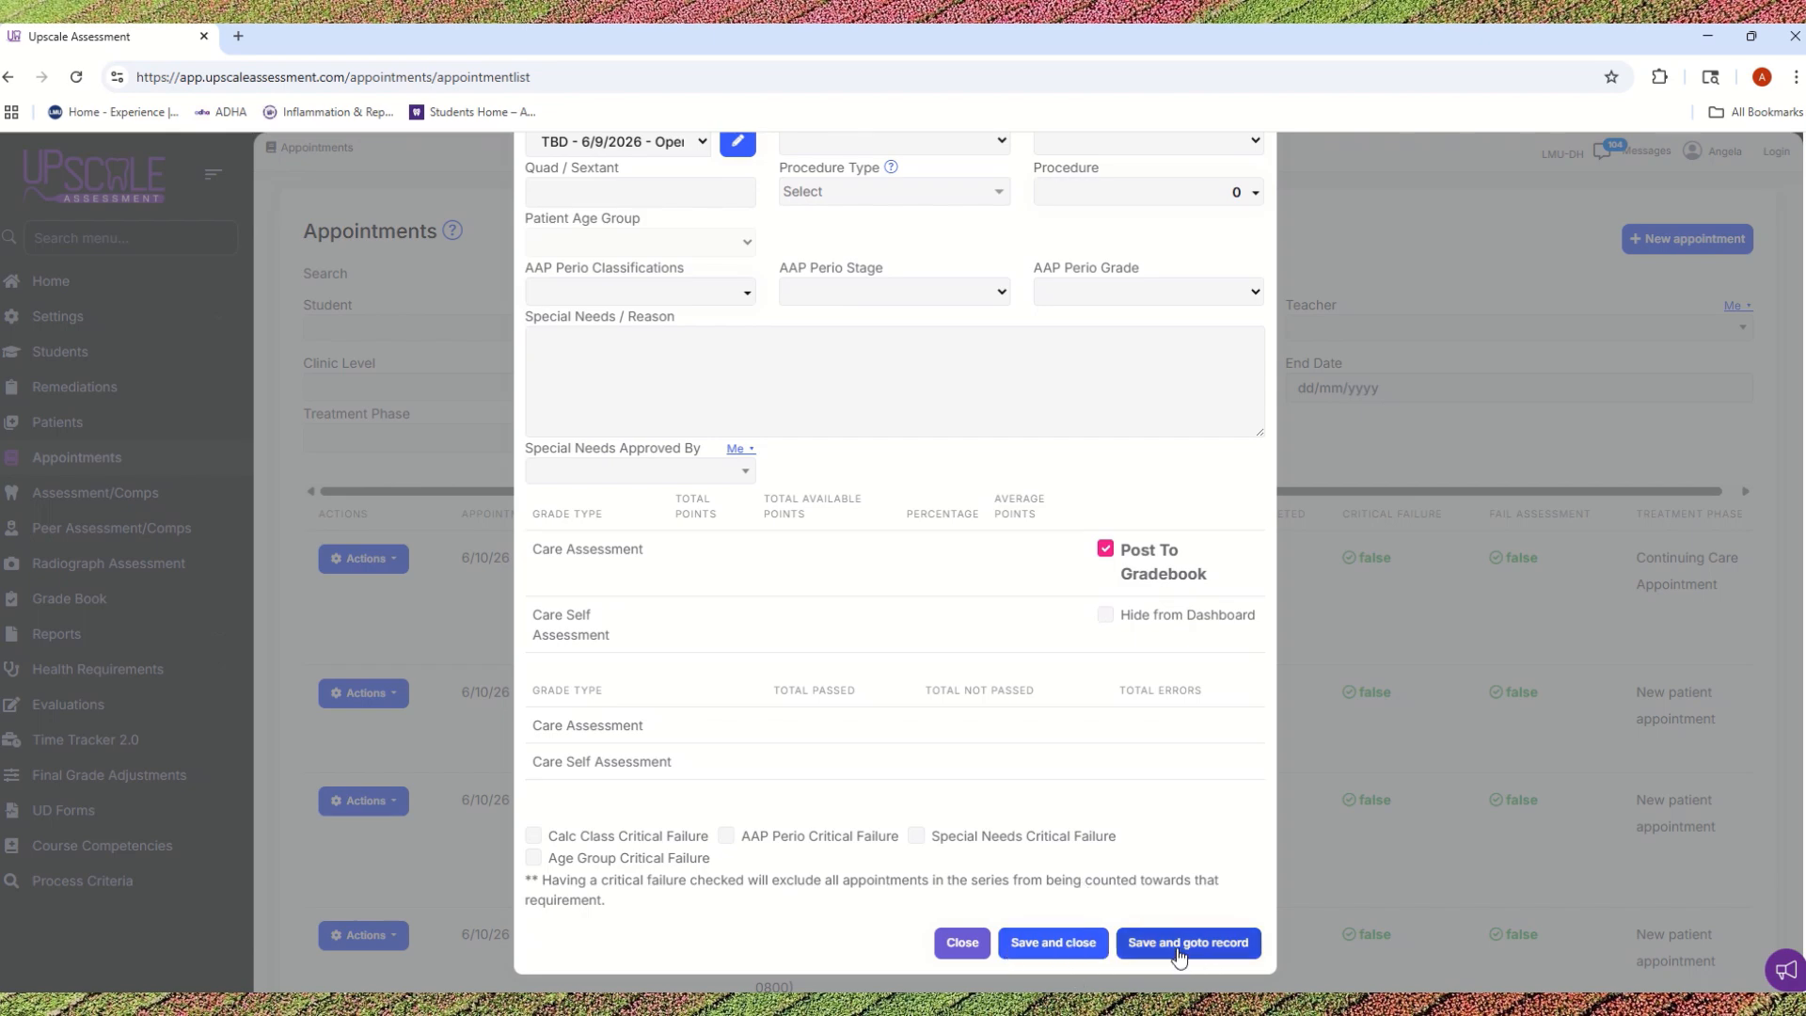
click(1026, 946)
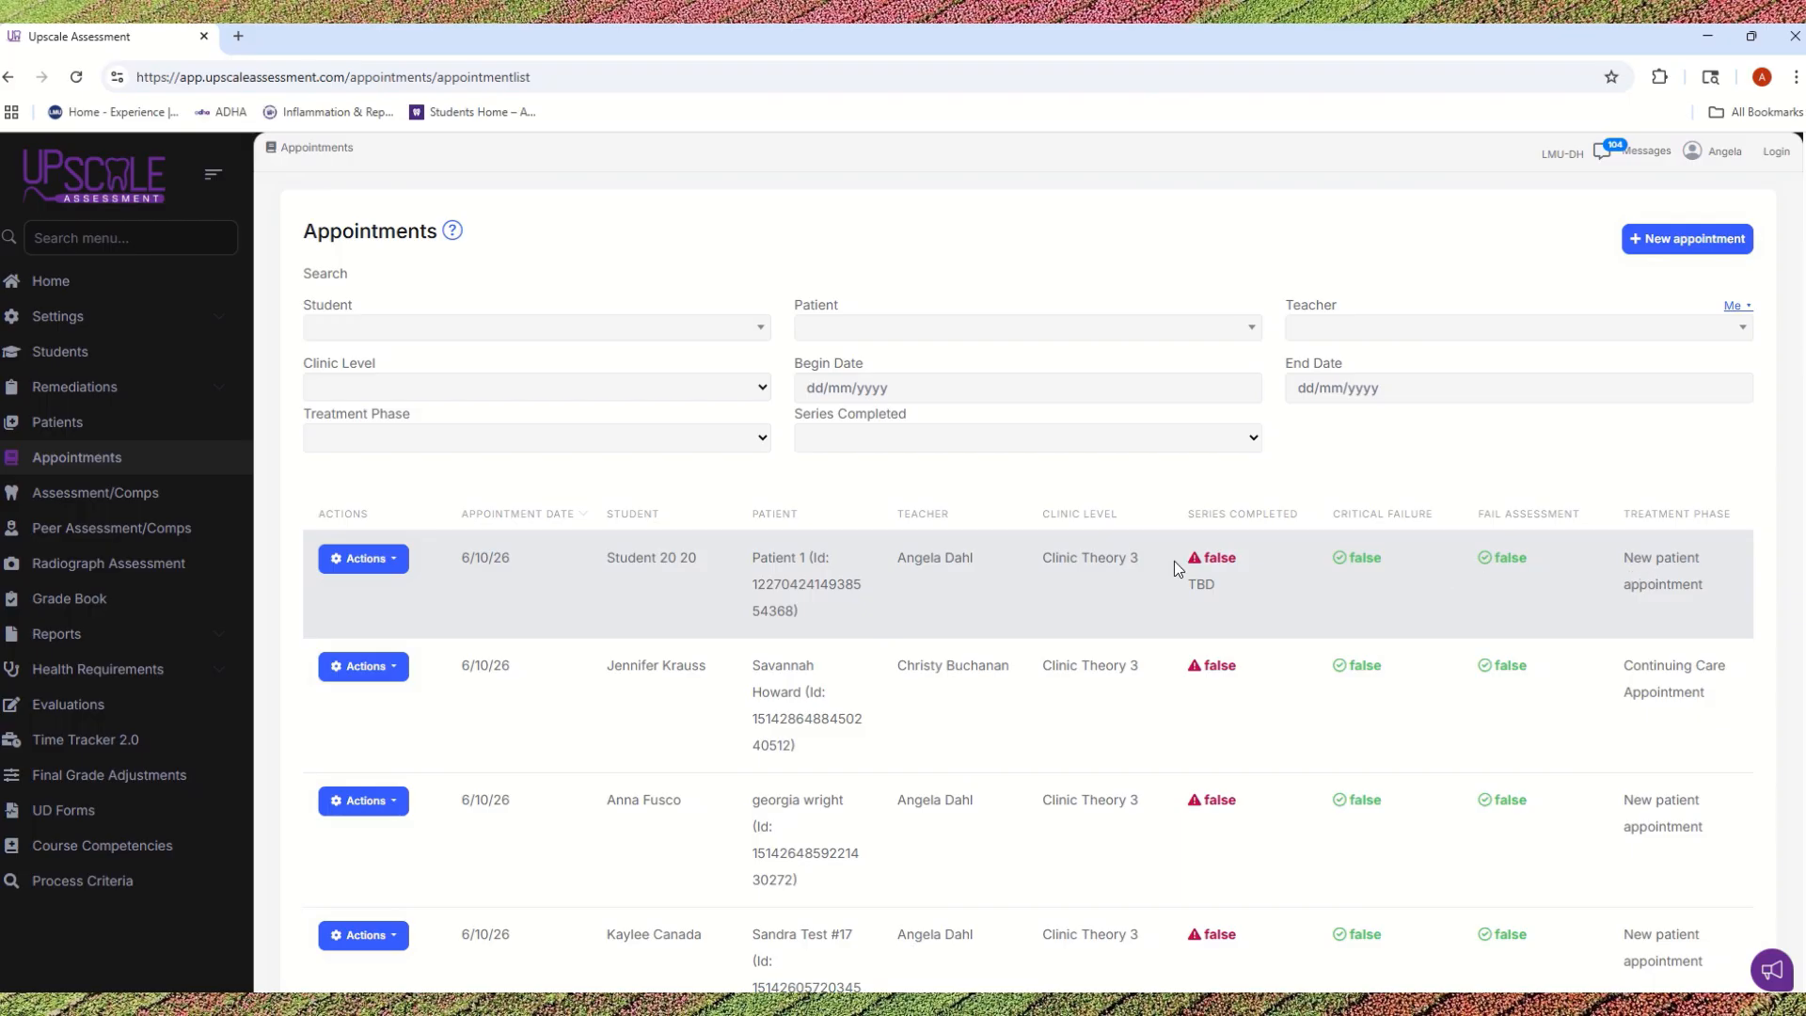
Step: Open the Care Assessment of the new Student 20 20 appointment and dismiss the grade totals box
click(399, 563)
click(402, 636)
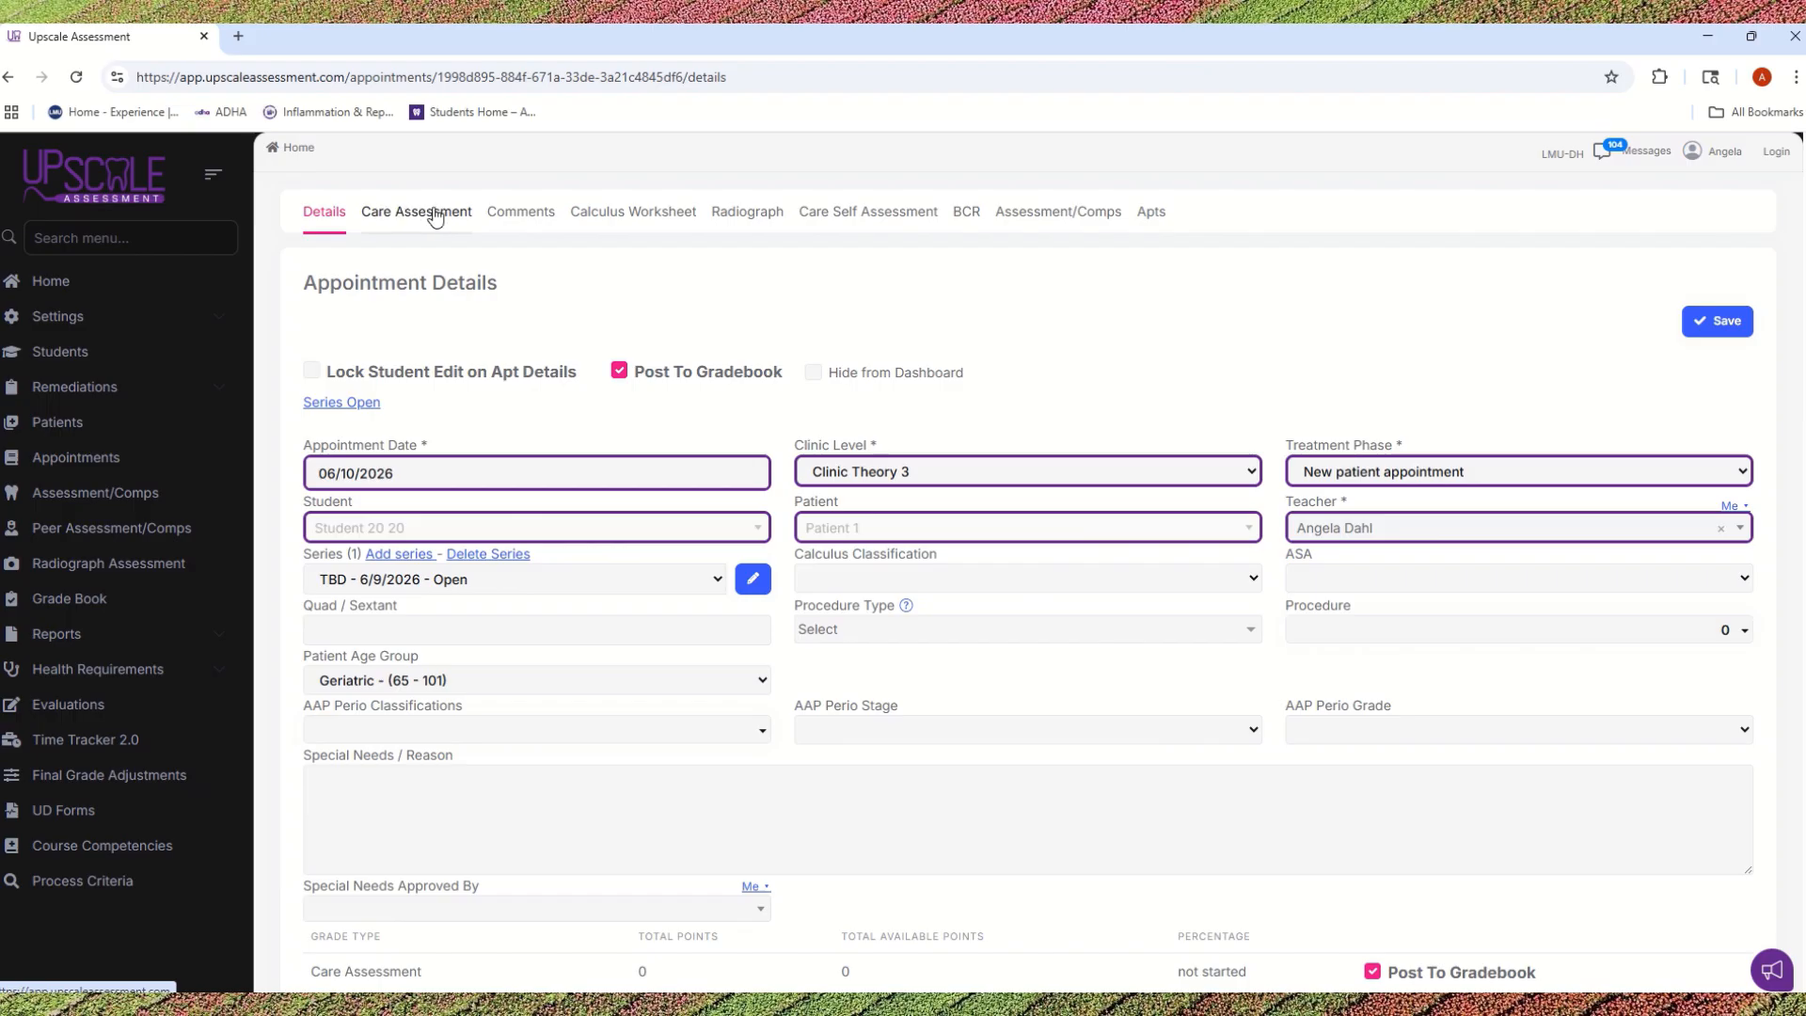
click(395, 214)
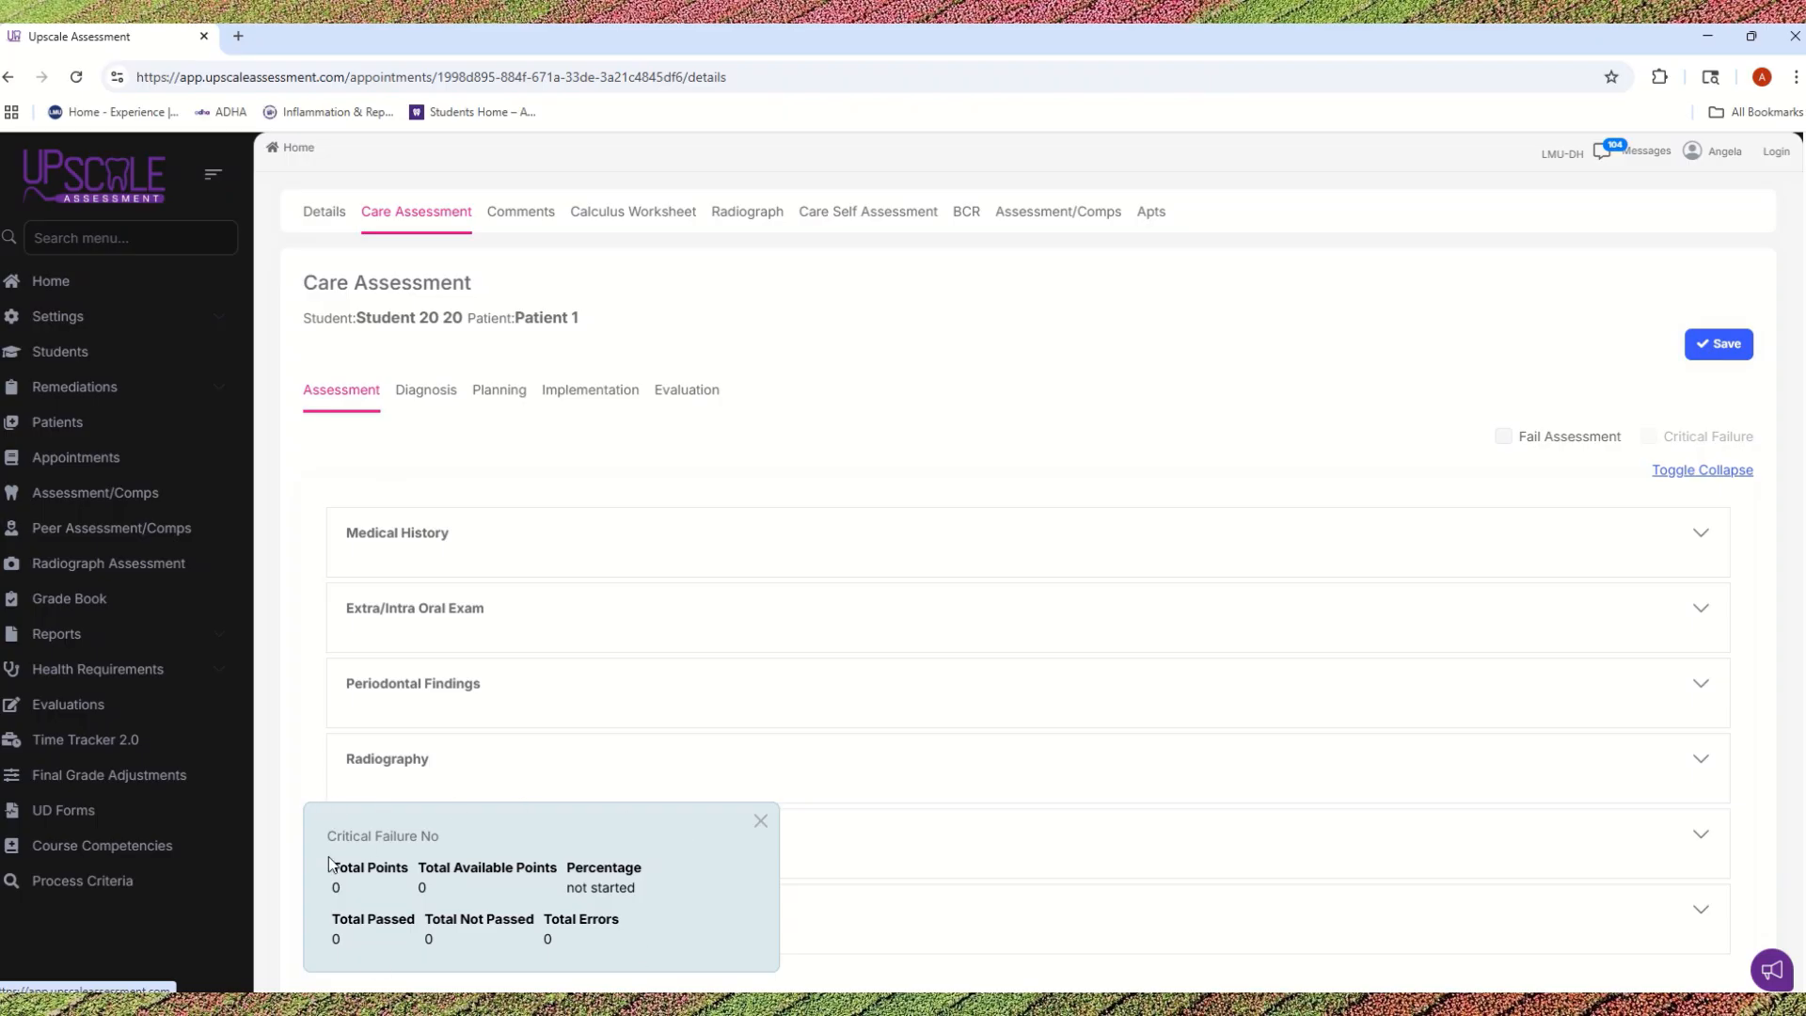
click(760, 822)
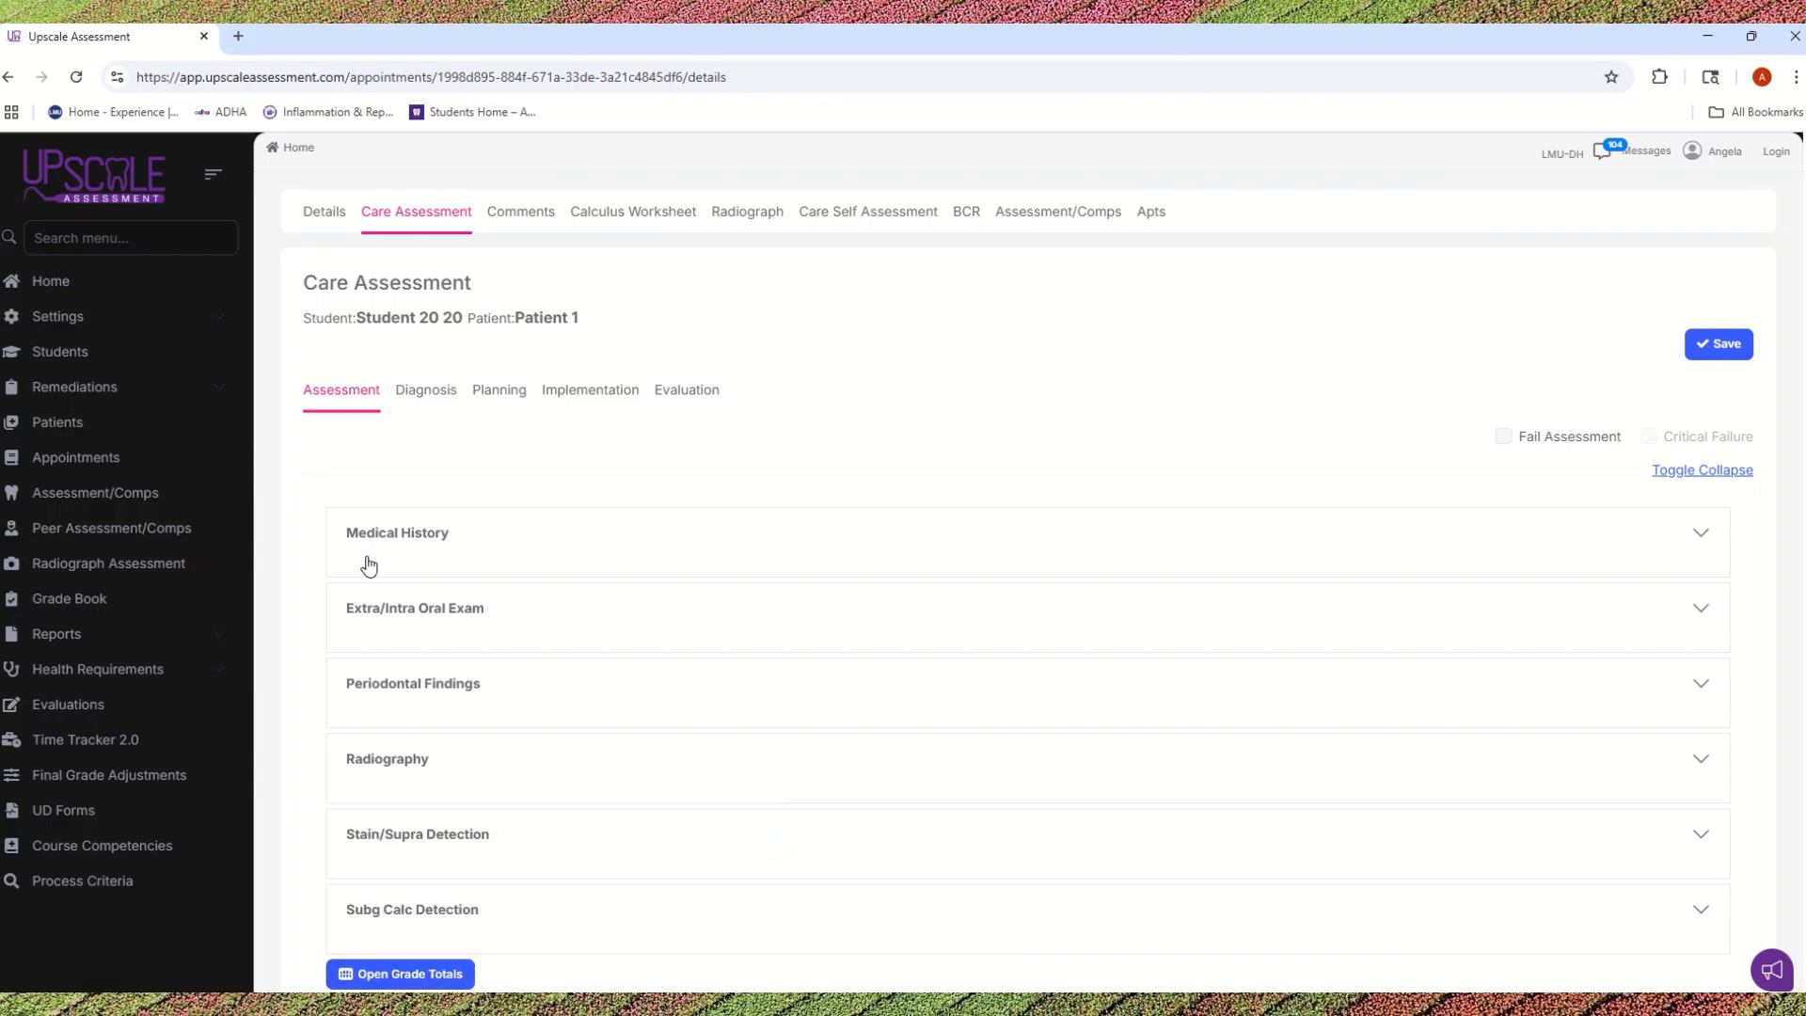
Step: Review the Assessment, Diagnosis, Planning, Implementation and Evaluation sections of the care assessment, ending back on Assessment
scroll(343, 747, down, 1)
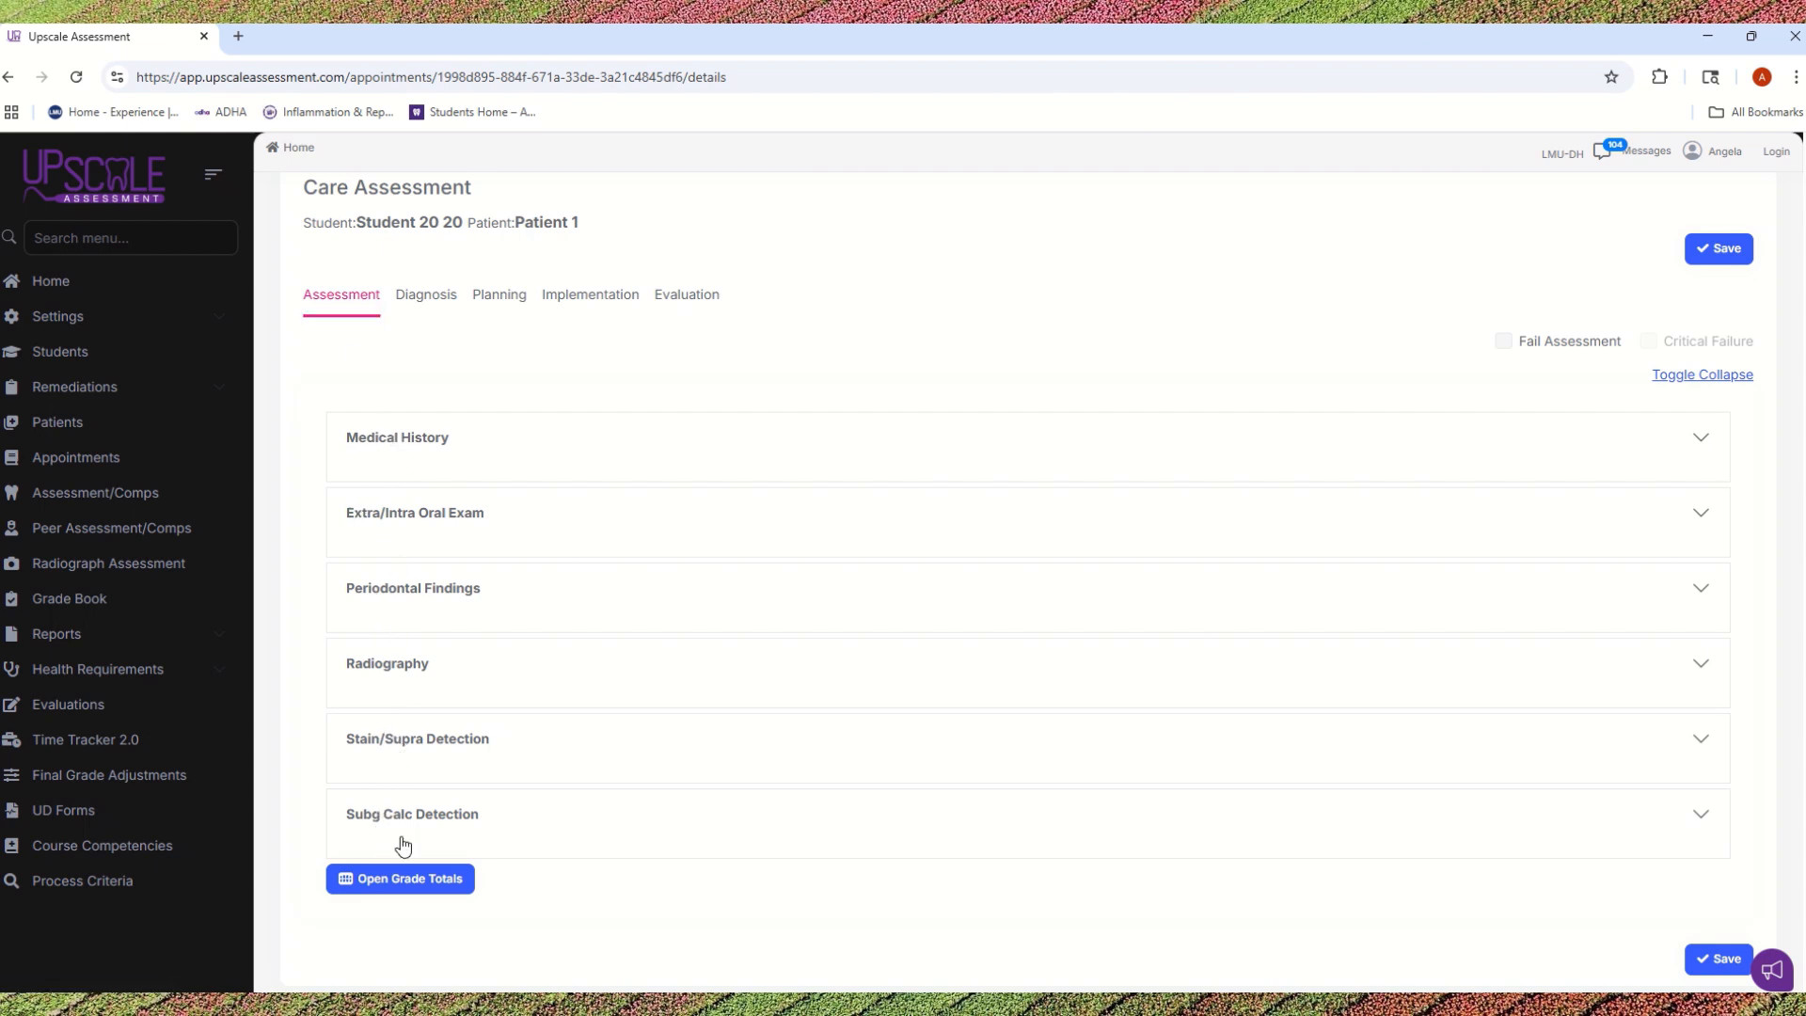
click(434, 299)
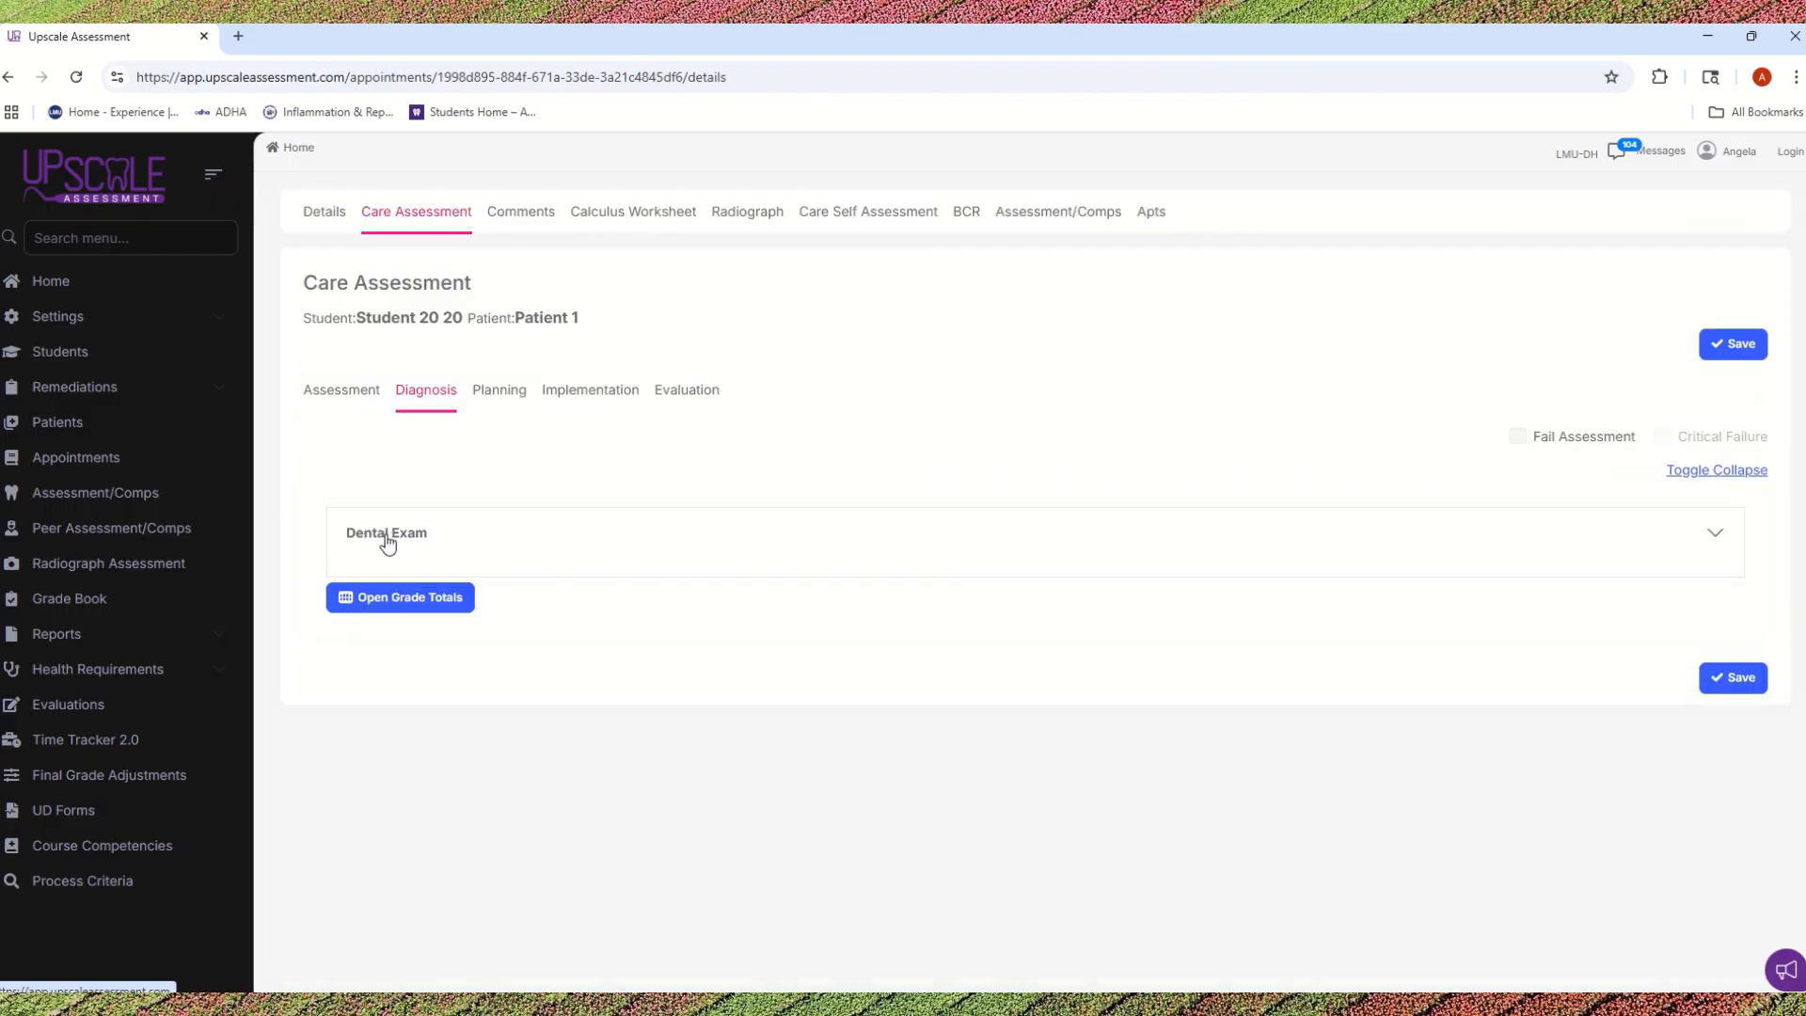
click(495, 391)
click(567, 391)
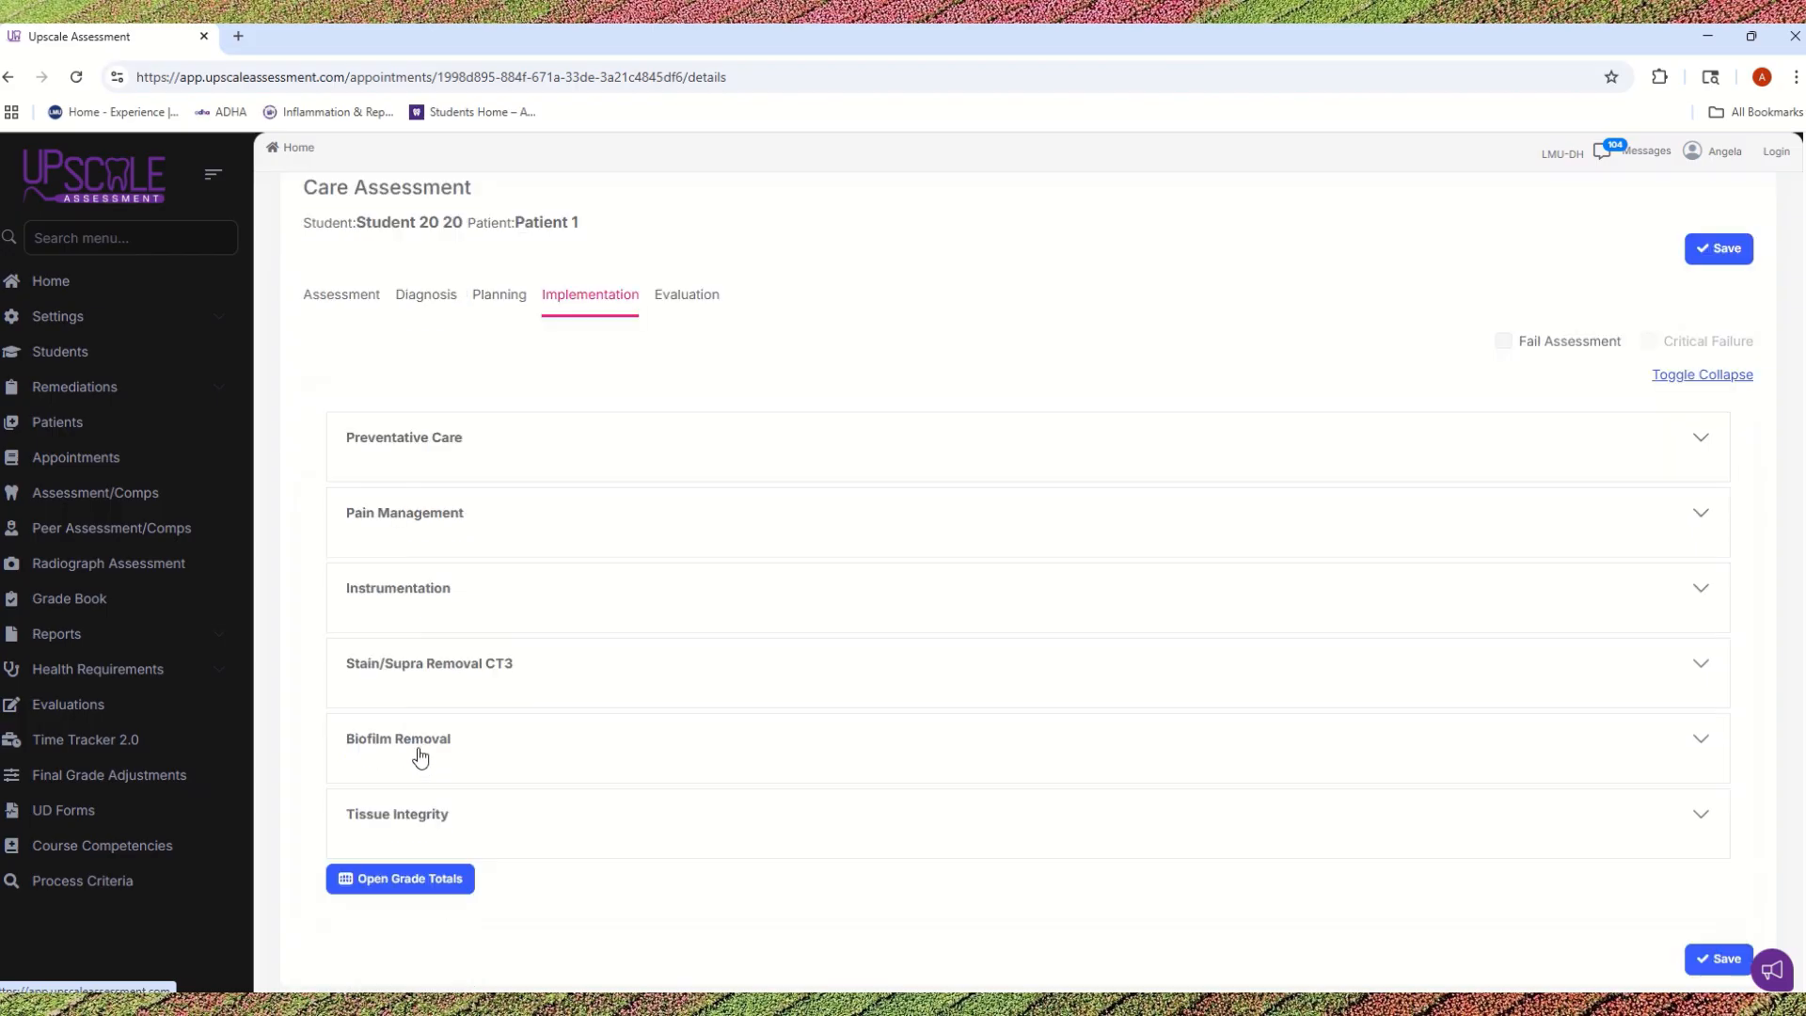
click(686, 392)
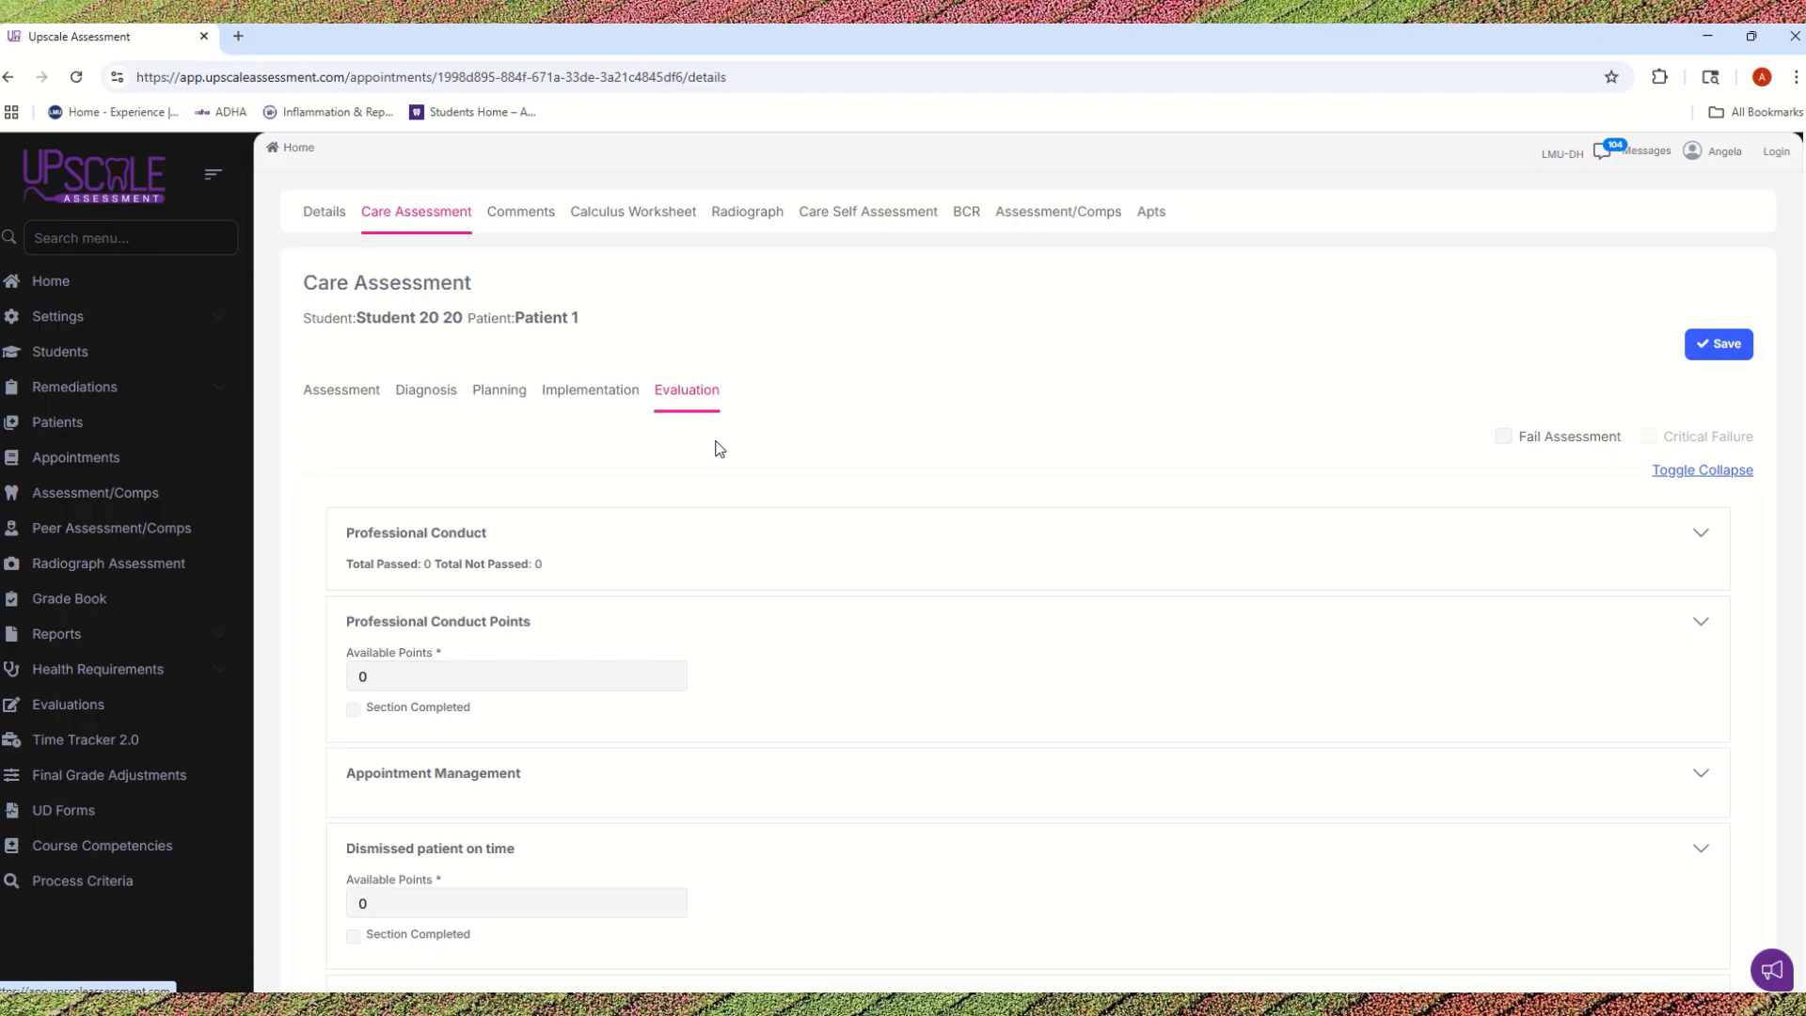
click(339, 397)
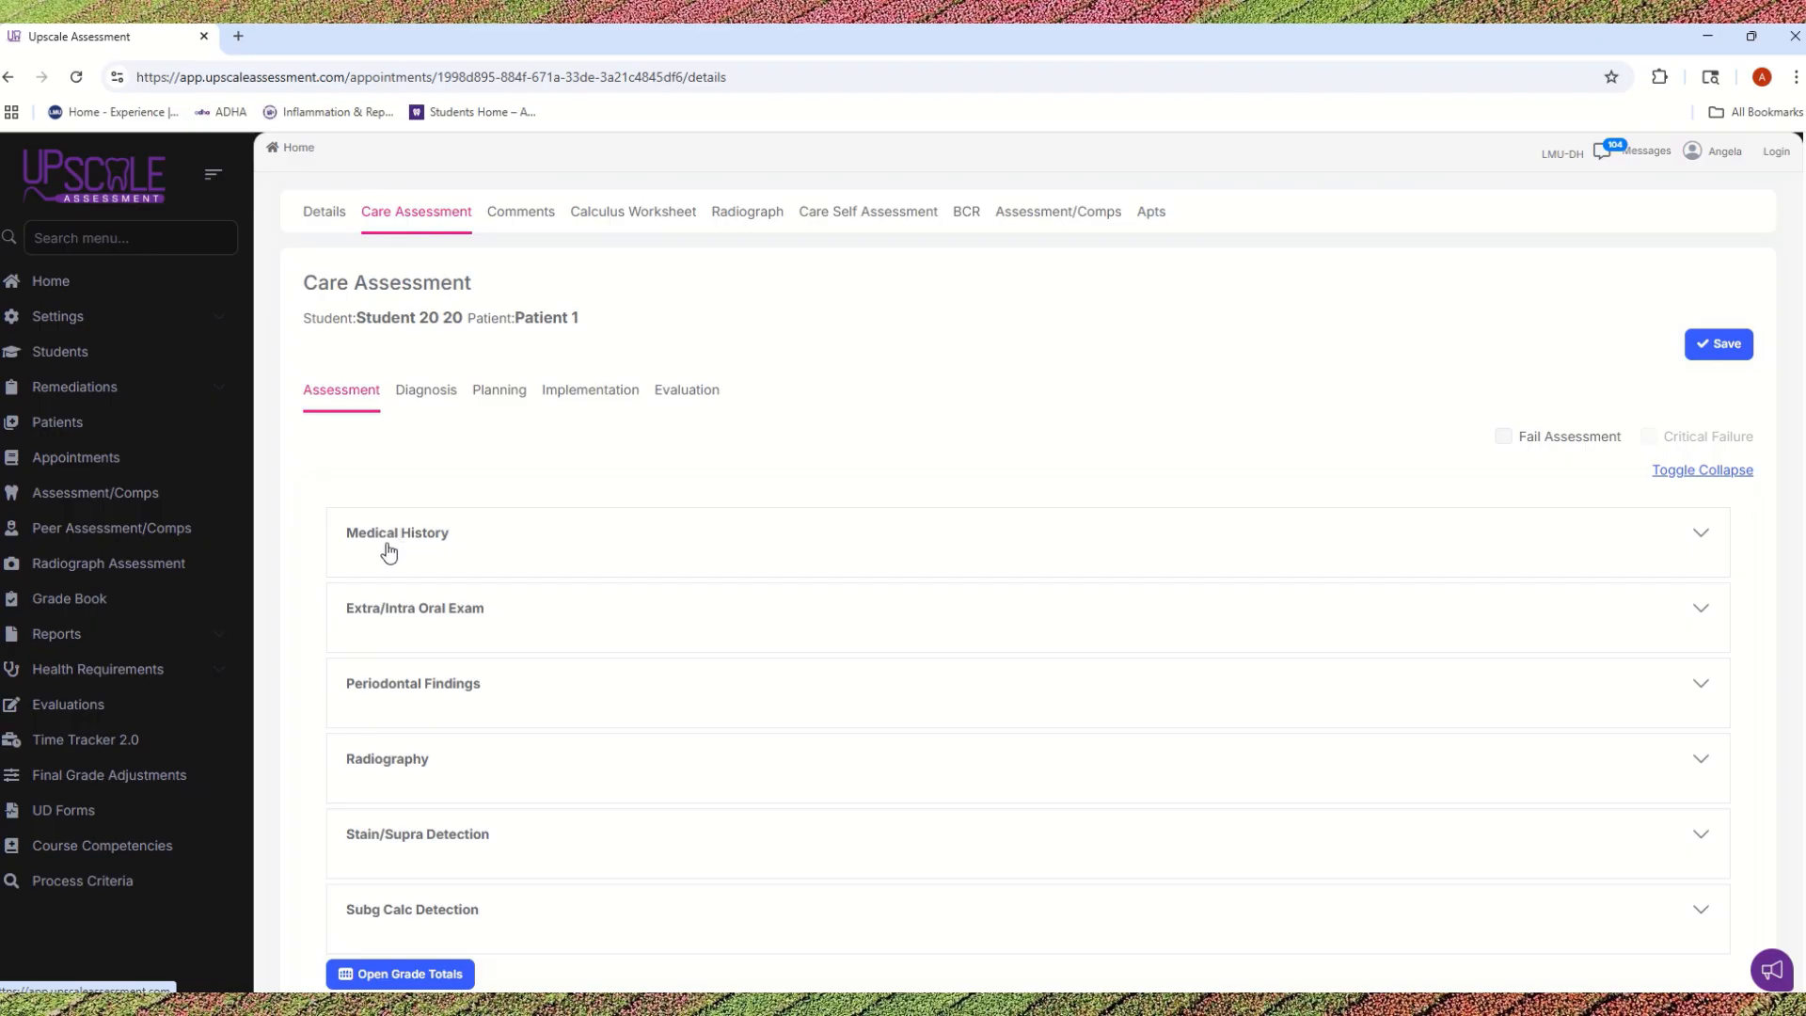
Step: Expand Medical History and score its first six competencies with 0 errors (0.1 points each)
click(1705, 543)
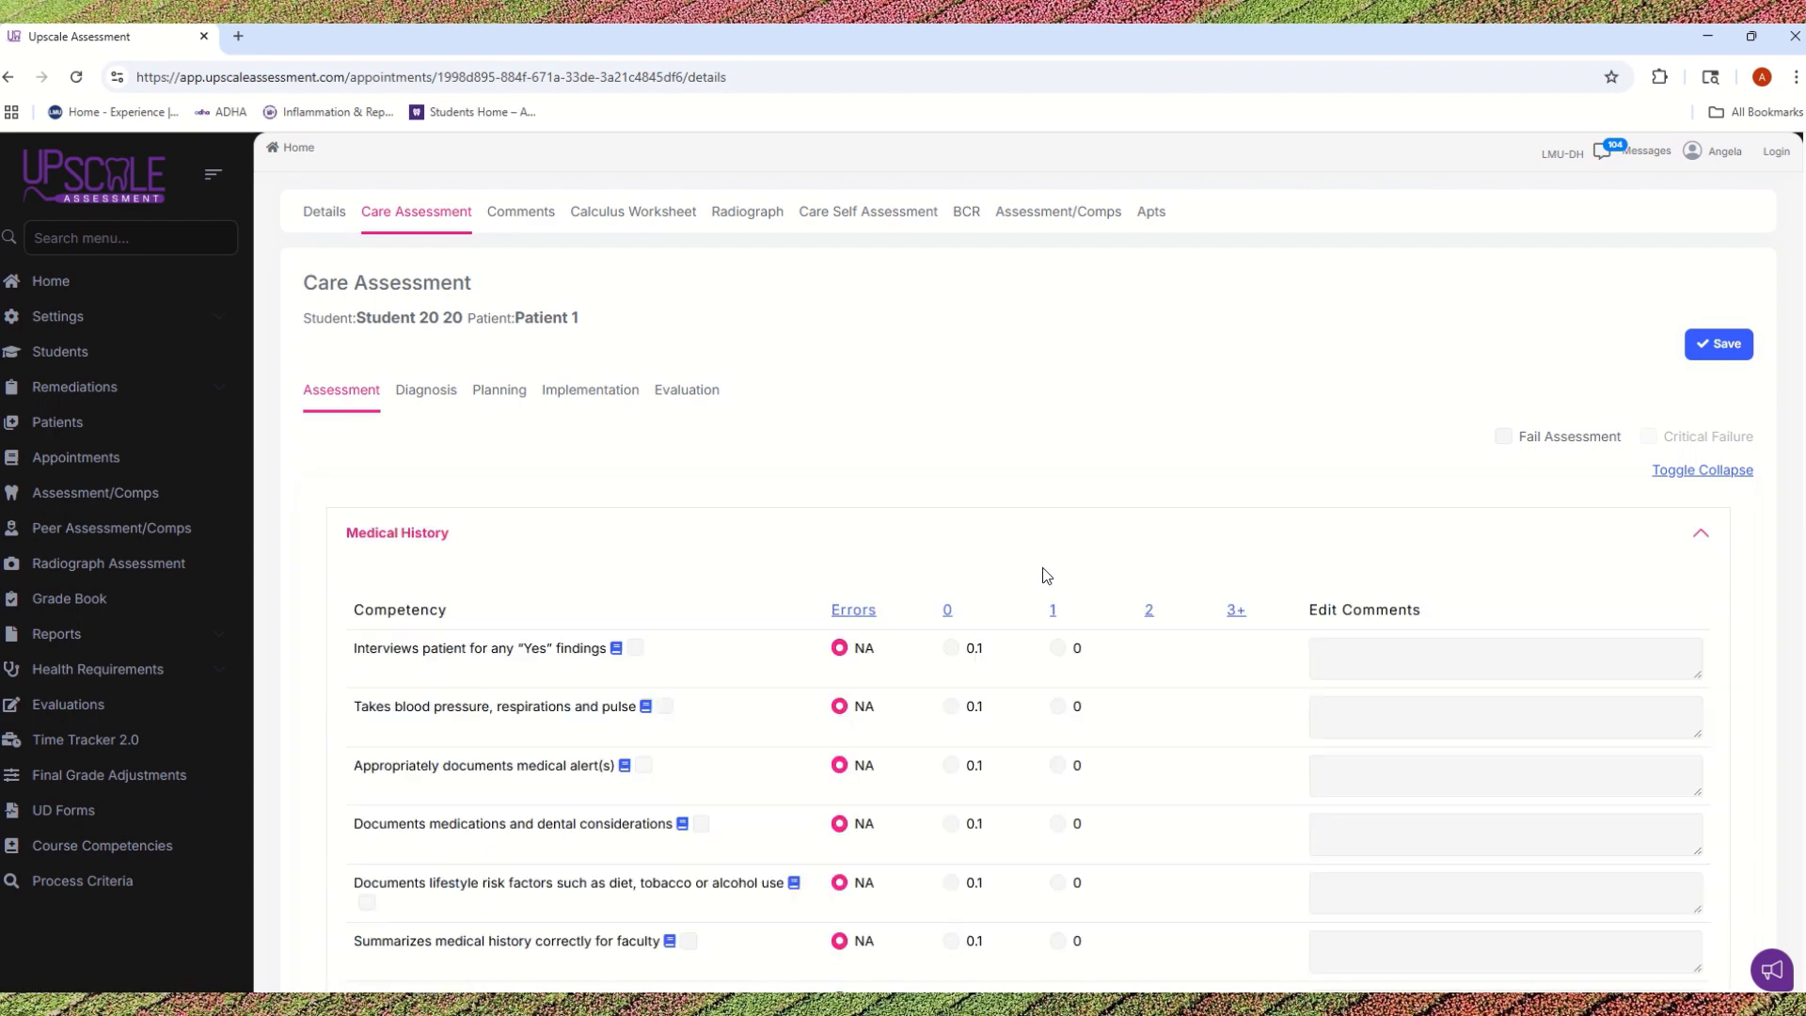
scroll(1011, 482, down, 1)
scroll(1006, 475, down, 1)
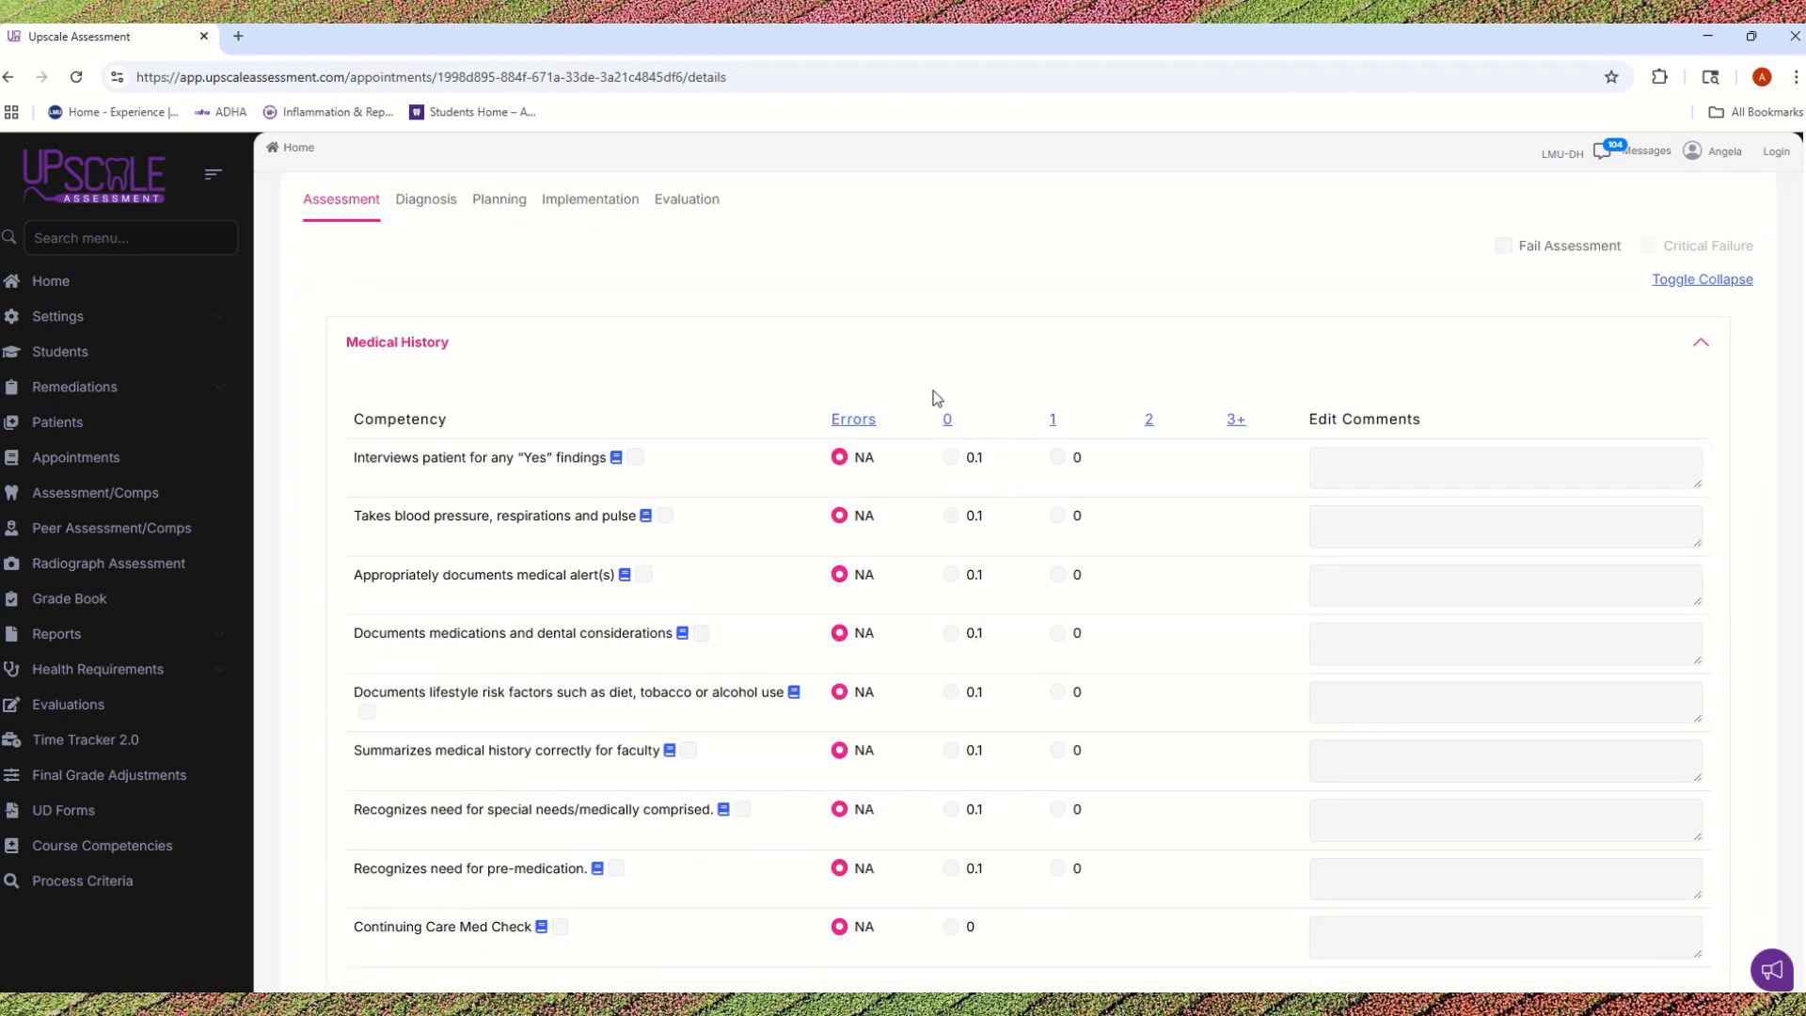
scroll(935, 396, down, 1)
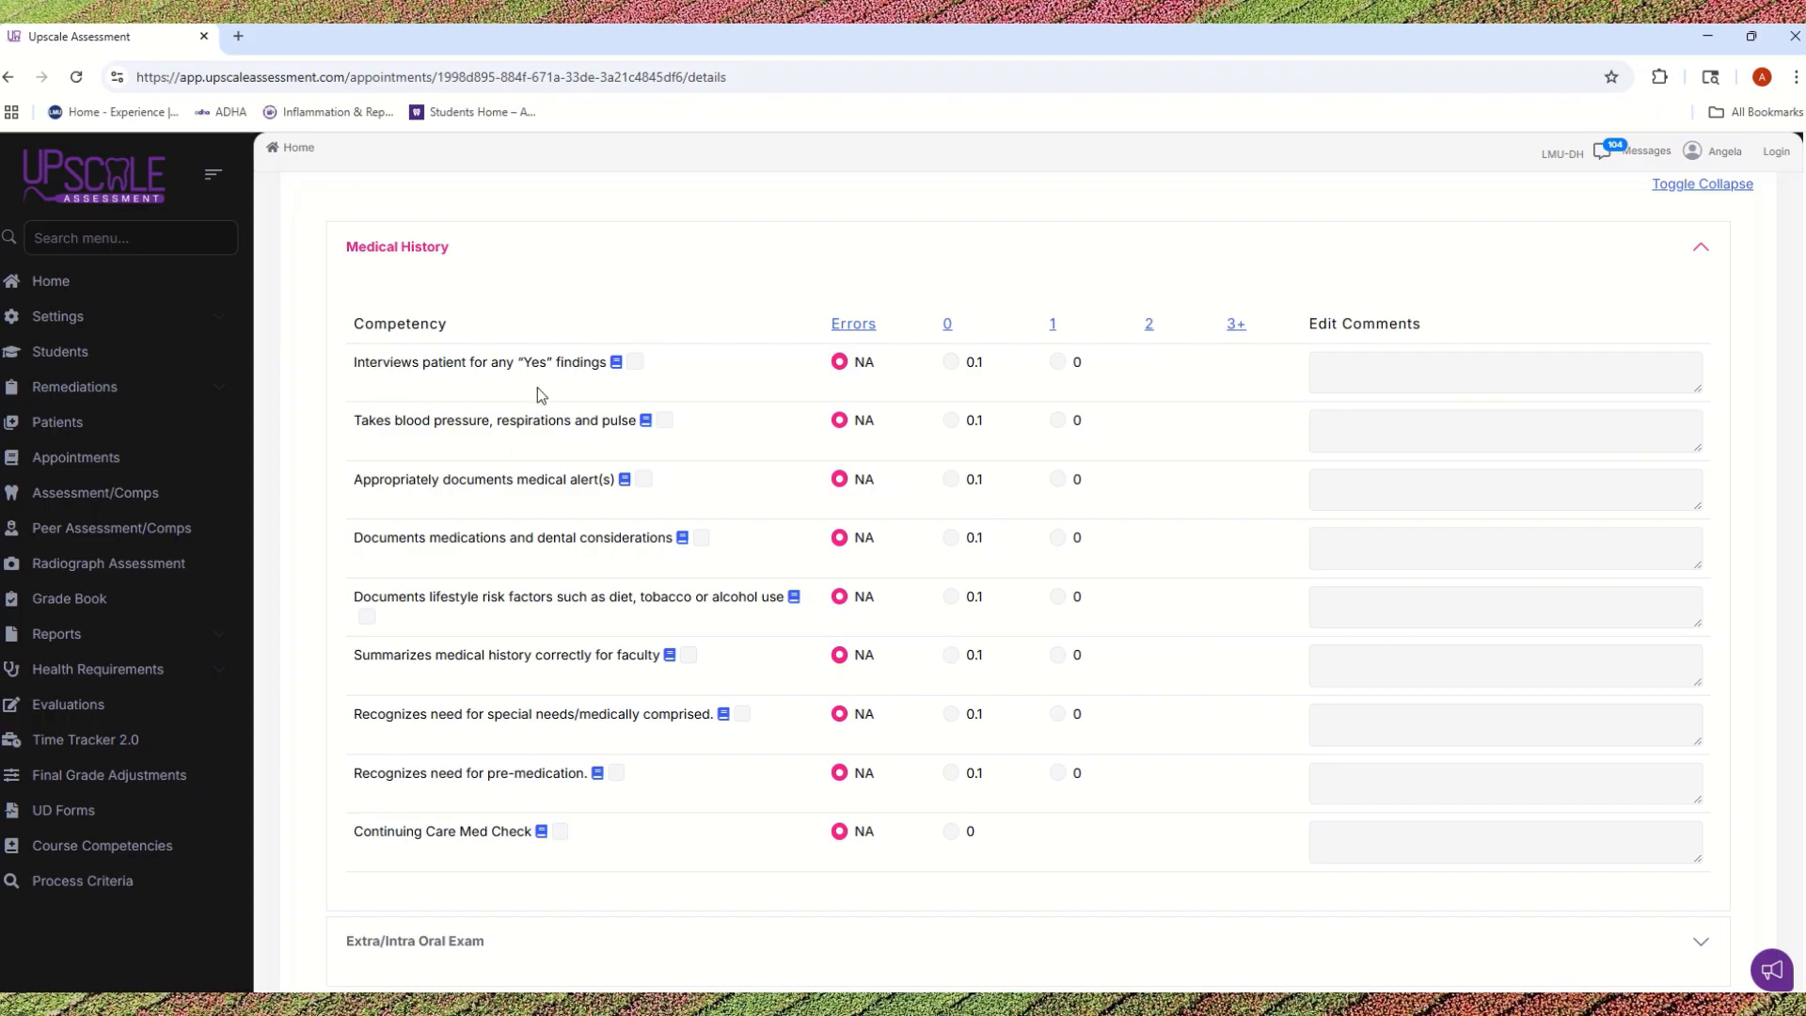
click(950, 363)
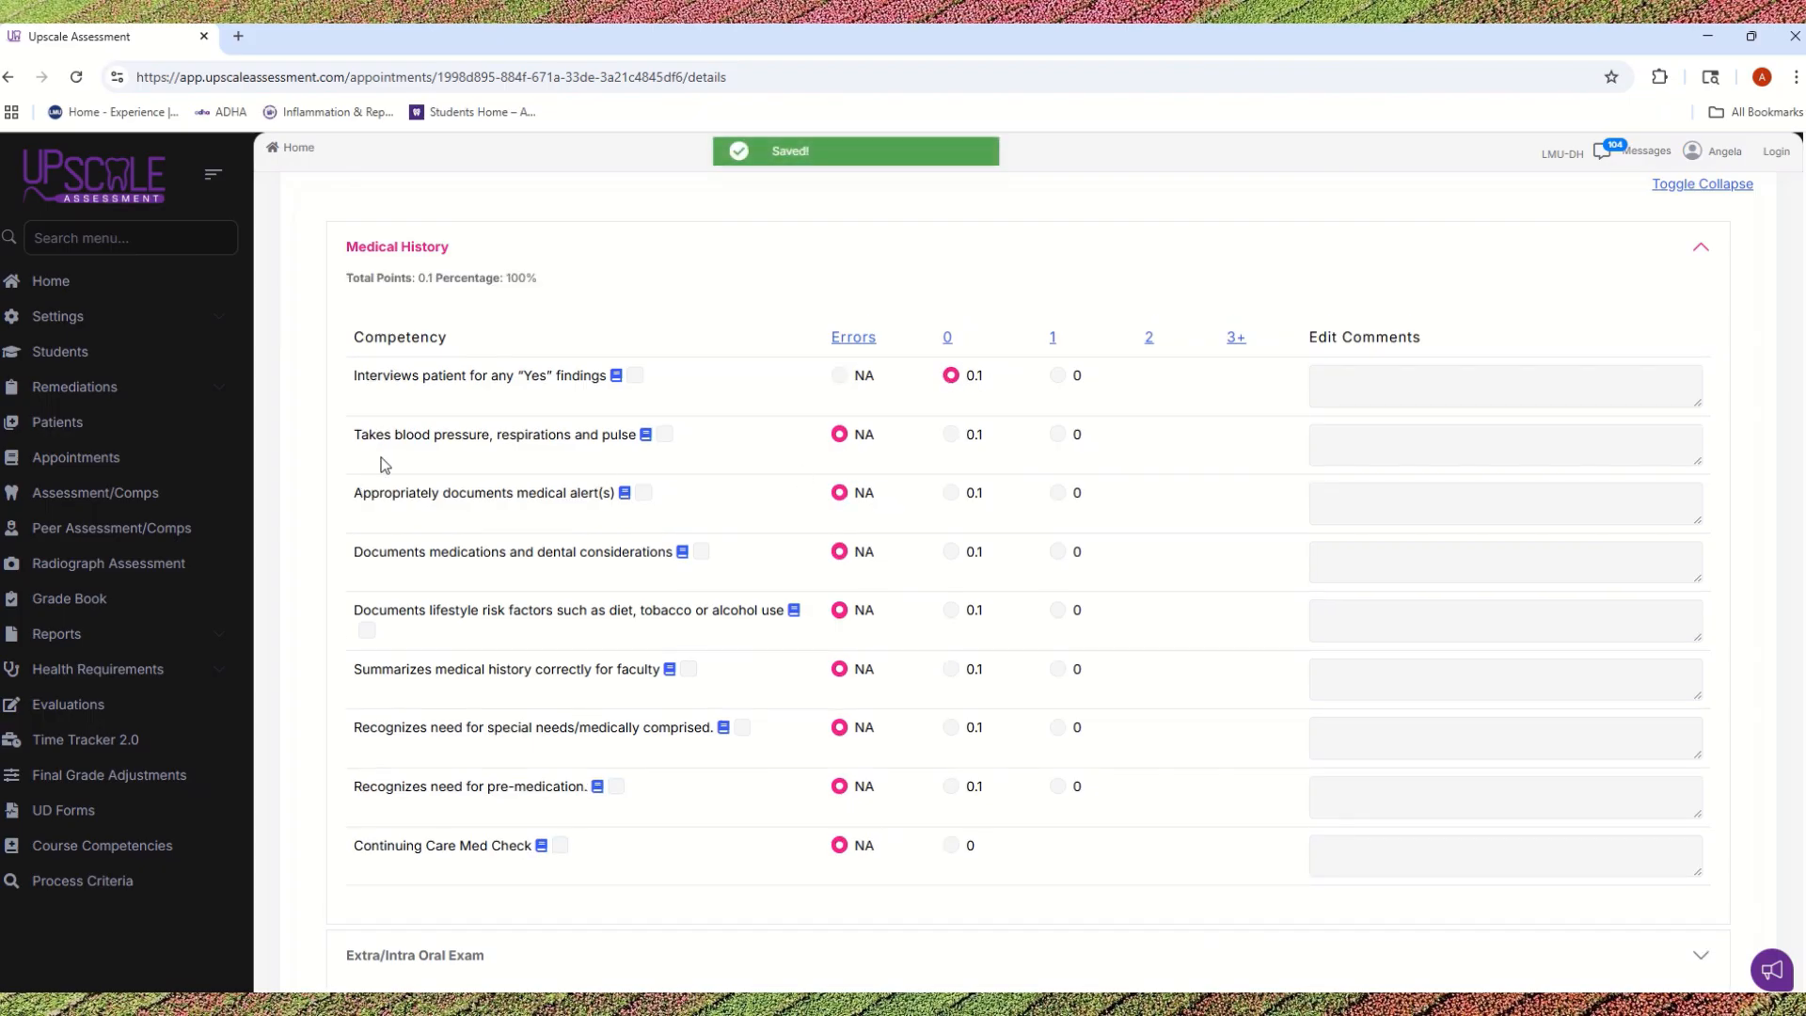
click(951, 434)
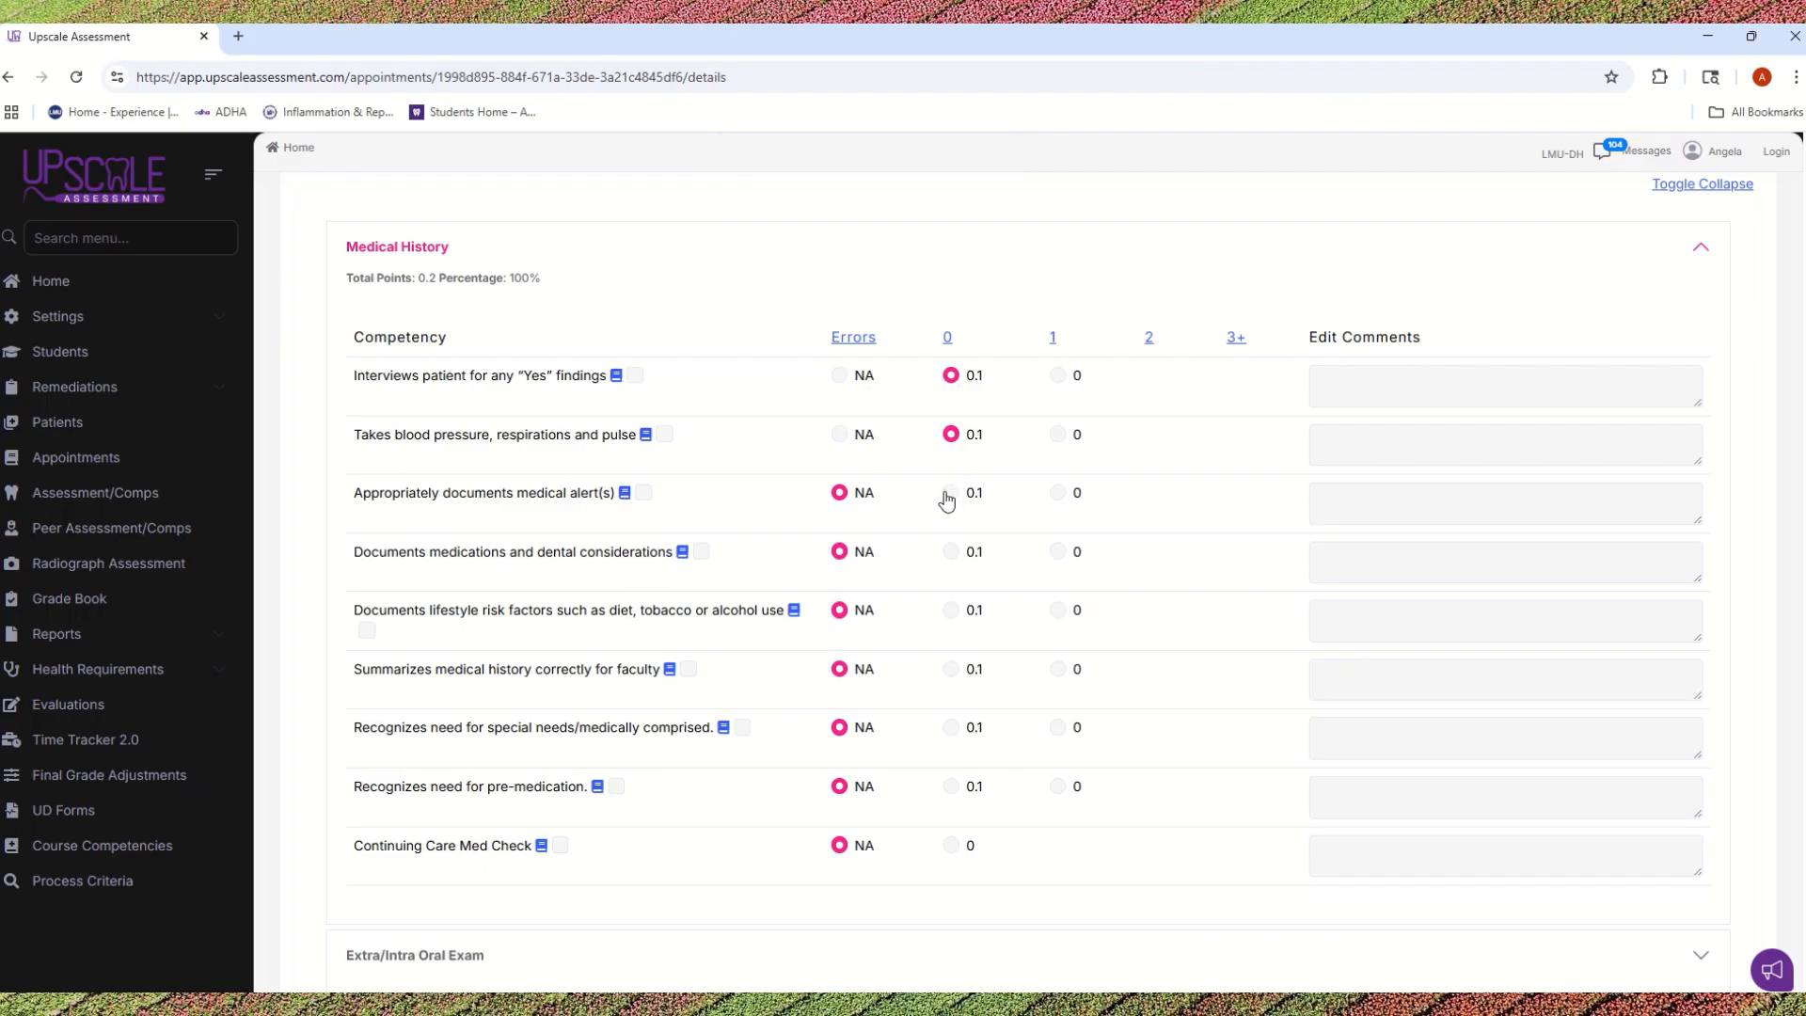
click(951, 494)
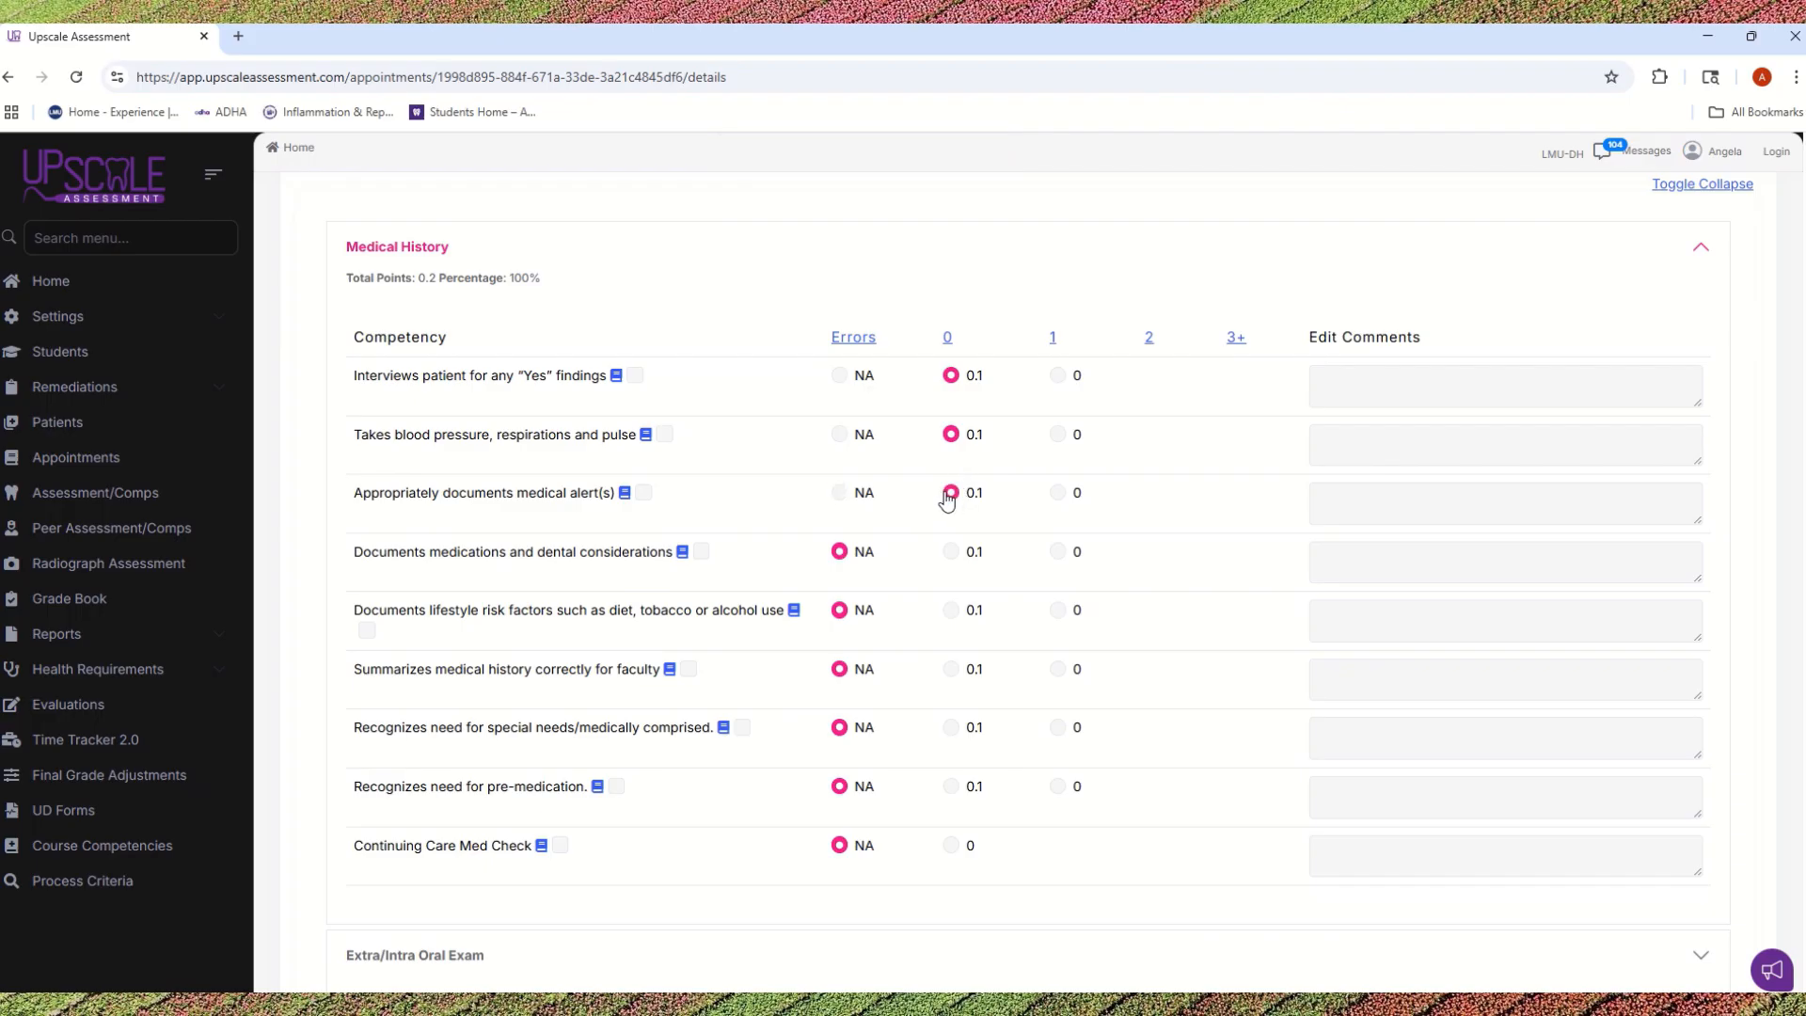
click(950, 554)
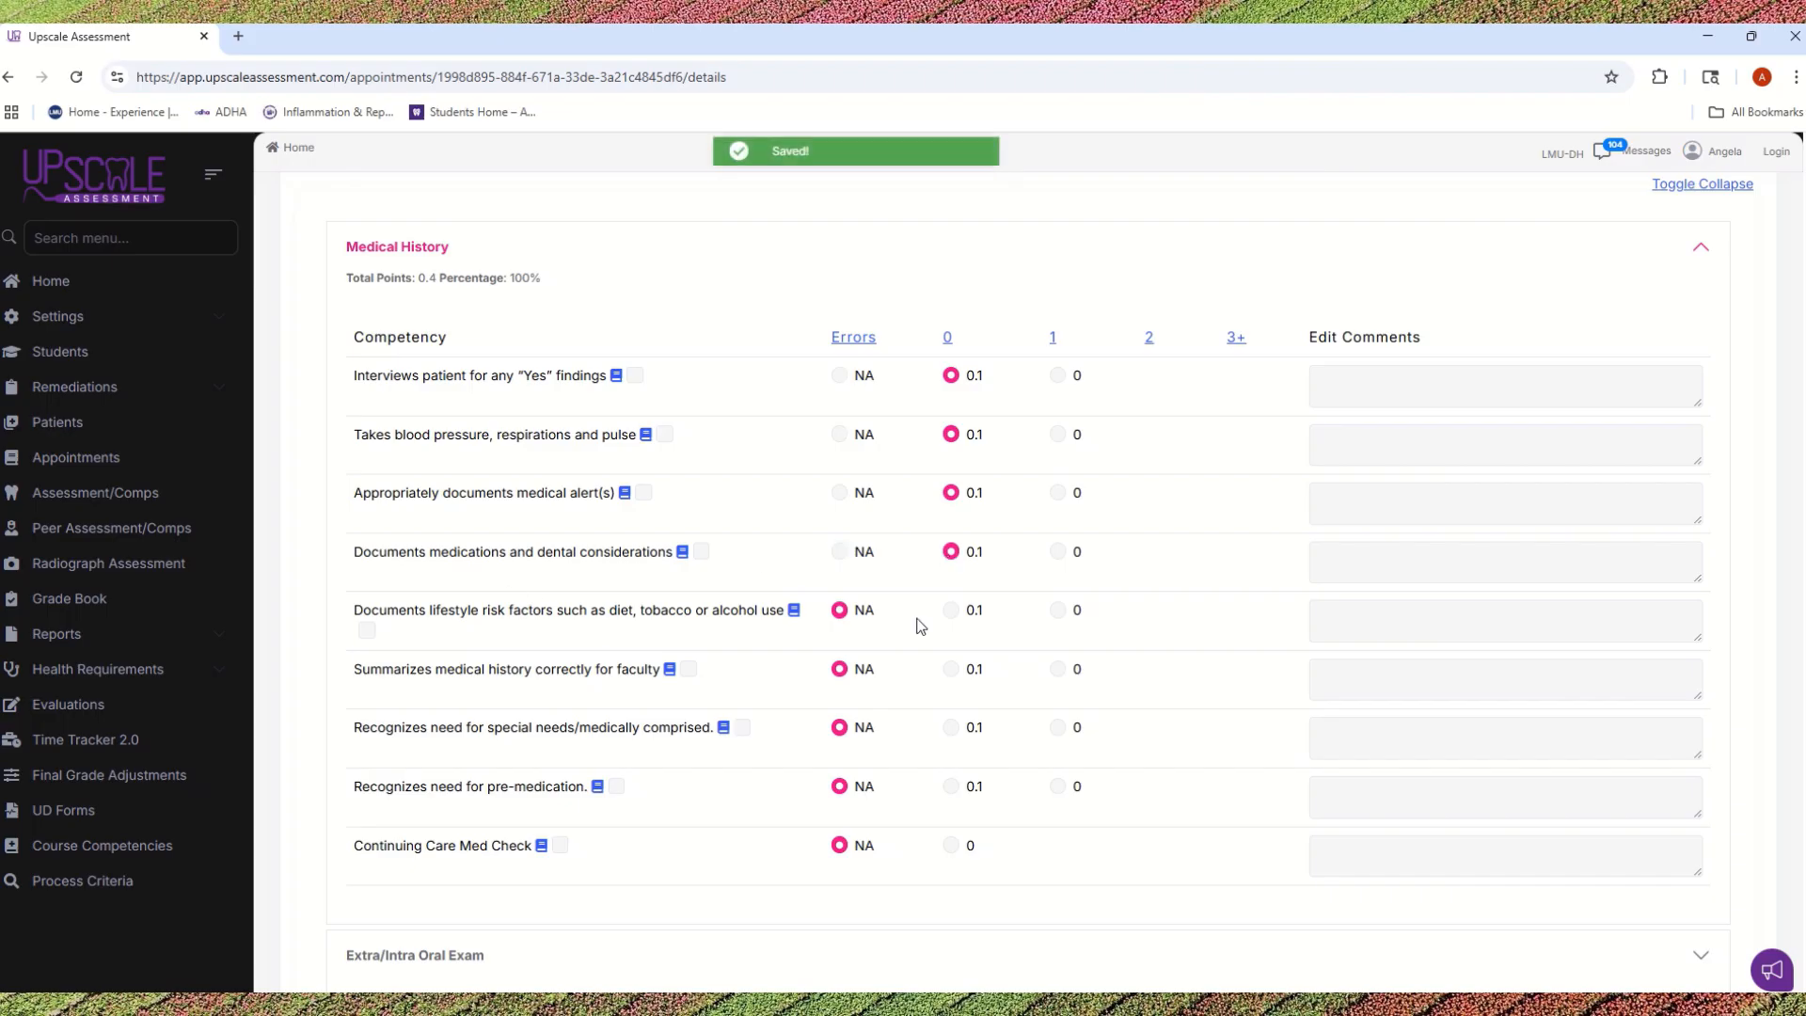
click(950, 612)
click(950, 670)
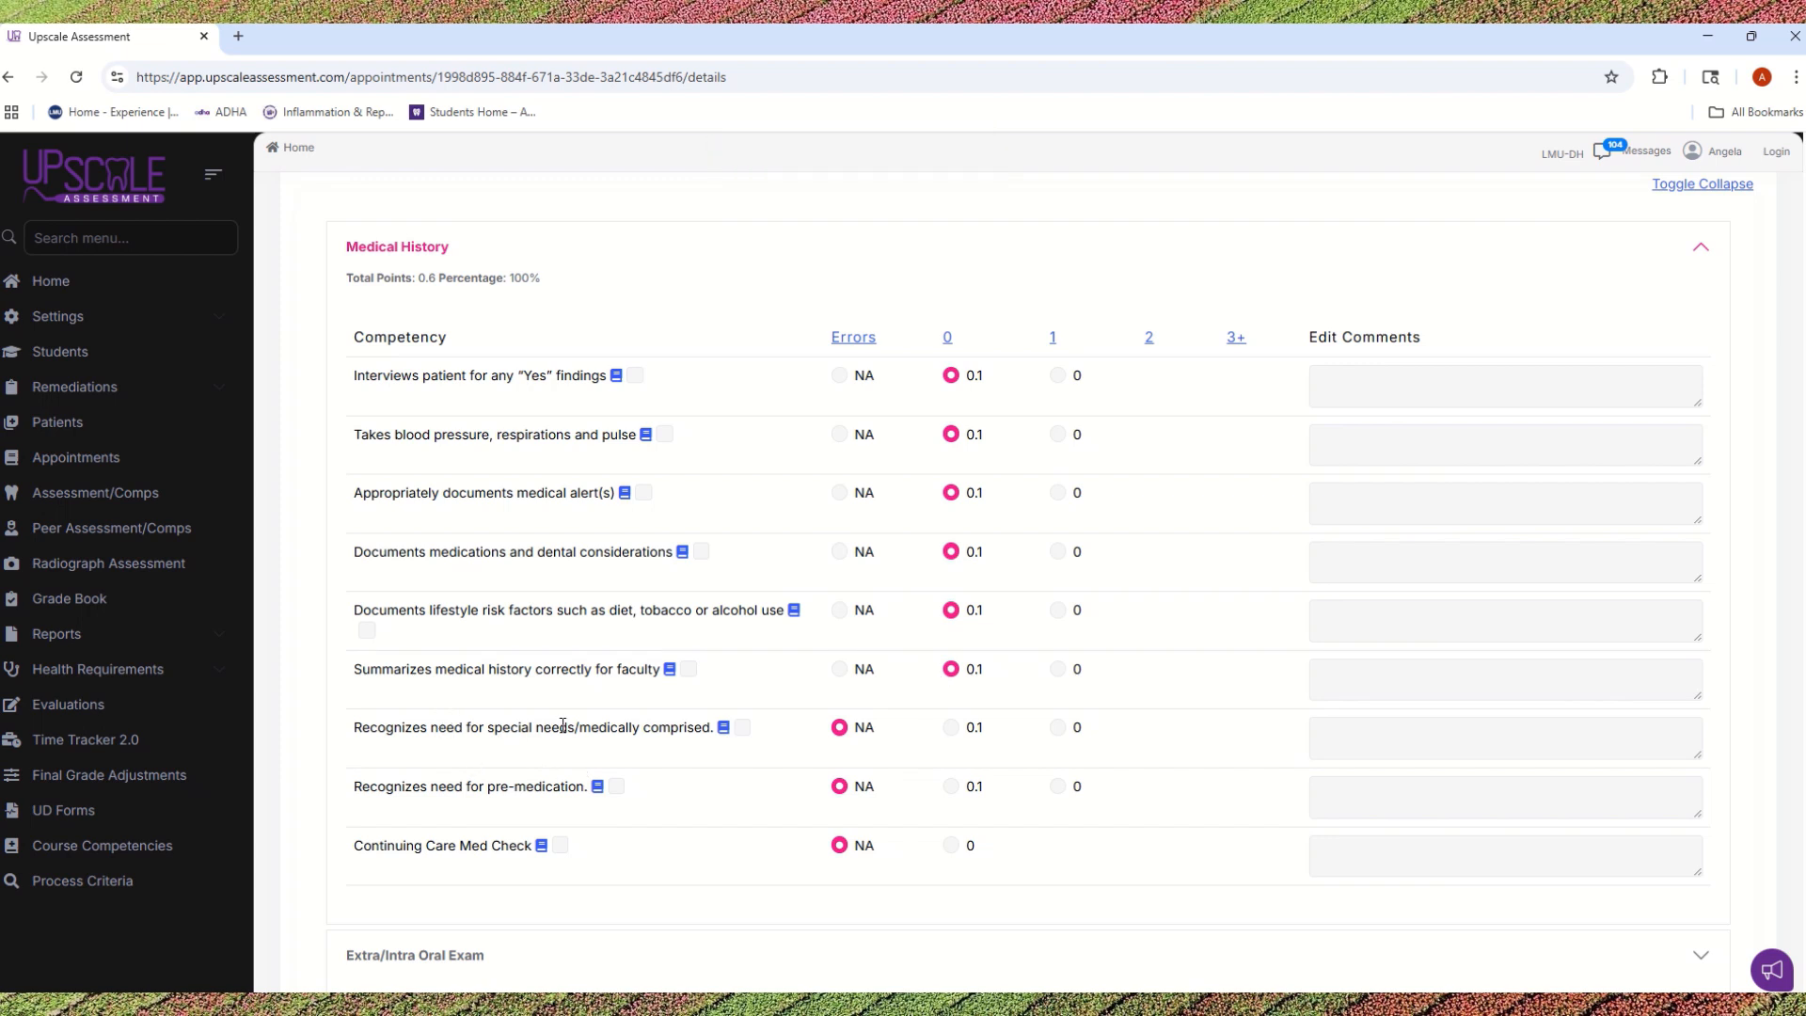
Step: Mark 1 error for recognizing special needs and comment "patient is in a wheelchair and needs assistance in transfer", adding that a caregiver is present
click(1058, 729)
text(patient)
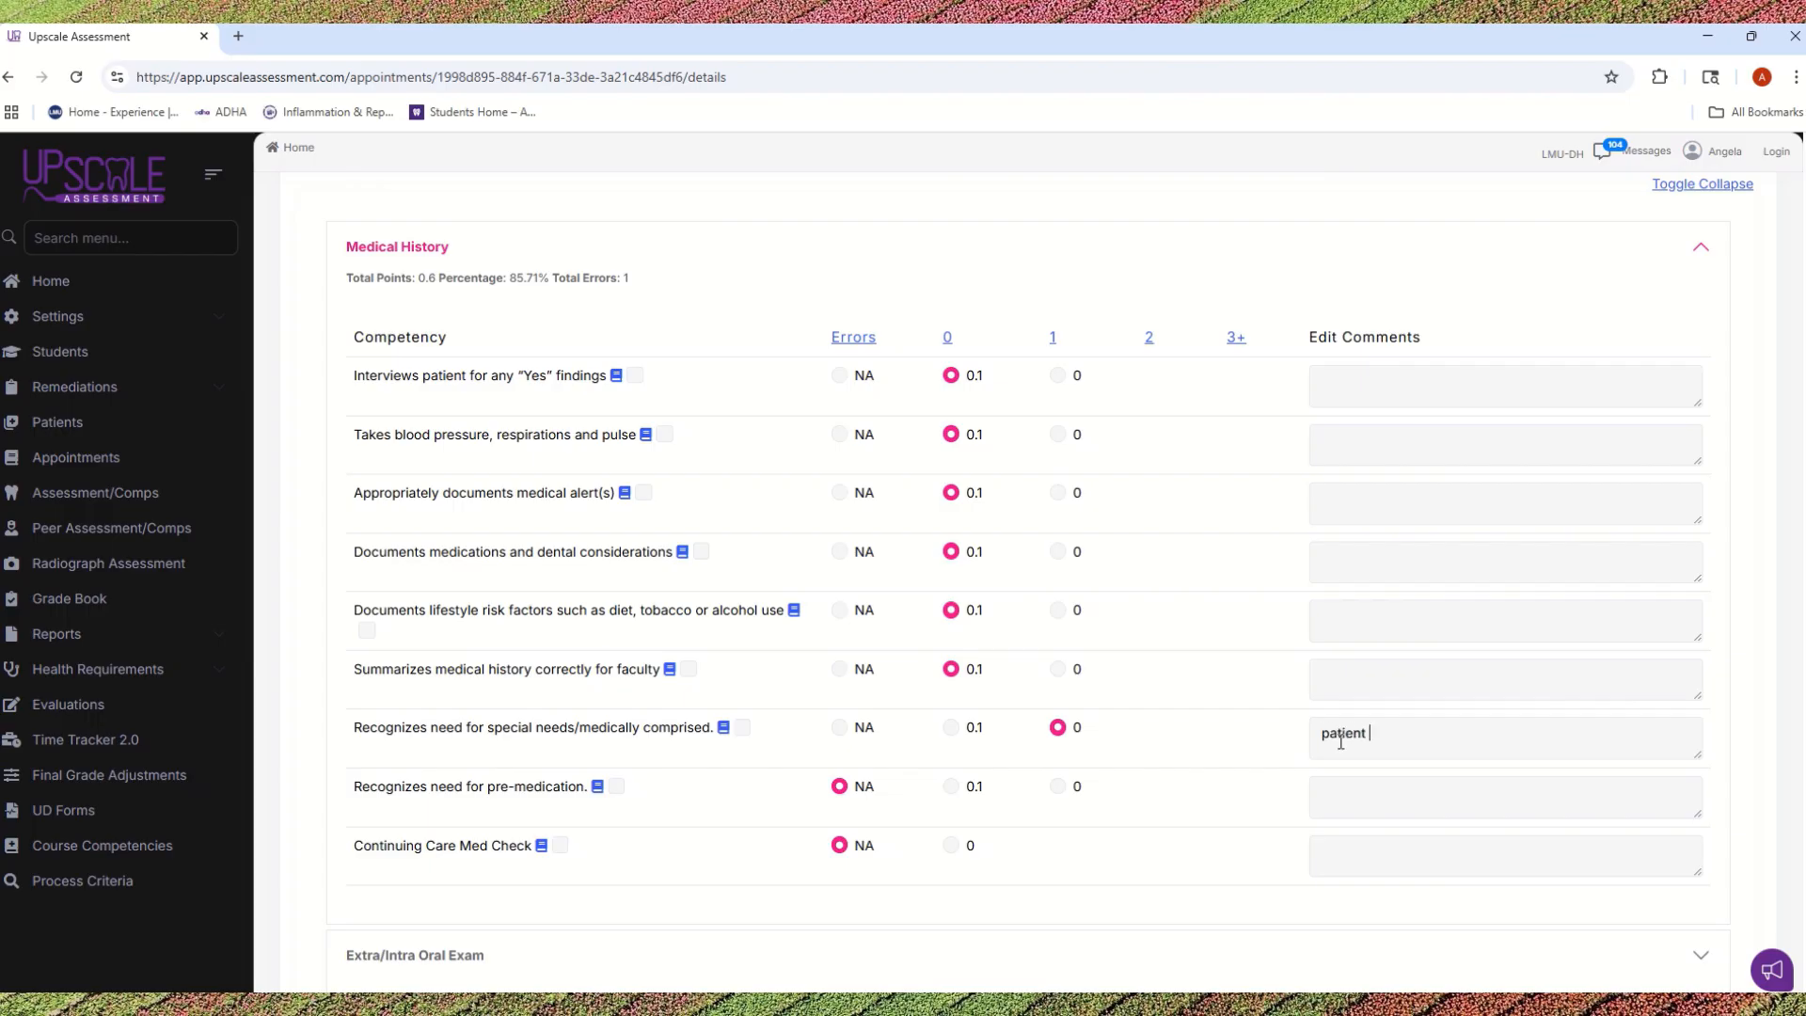
text( is in a wheelchair and needs a)
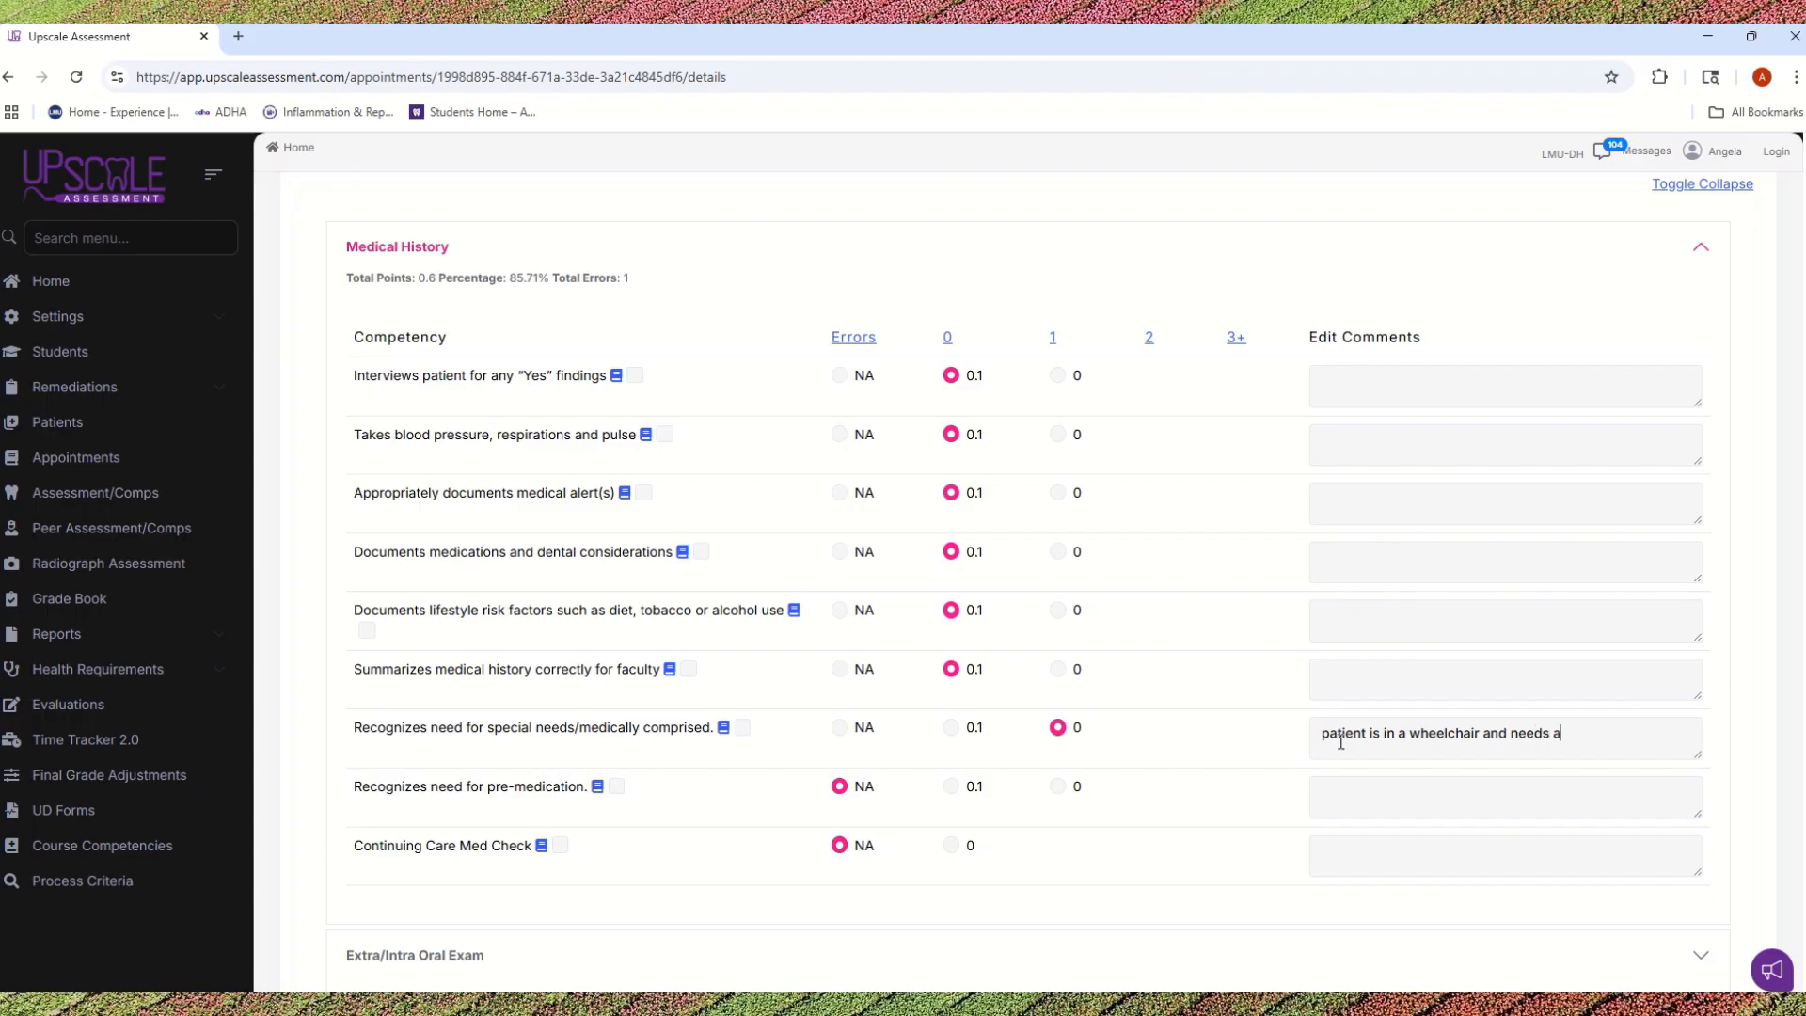
text(ssi)
text(n)
key(BackSpace)
text(s)
text(ance)
key(BackSpace)
key(BackSpace)
key(BackSpace)
key(BackSpace)
text(ance in transfer has )
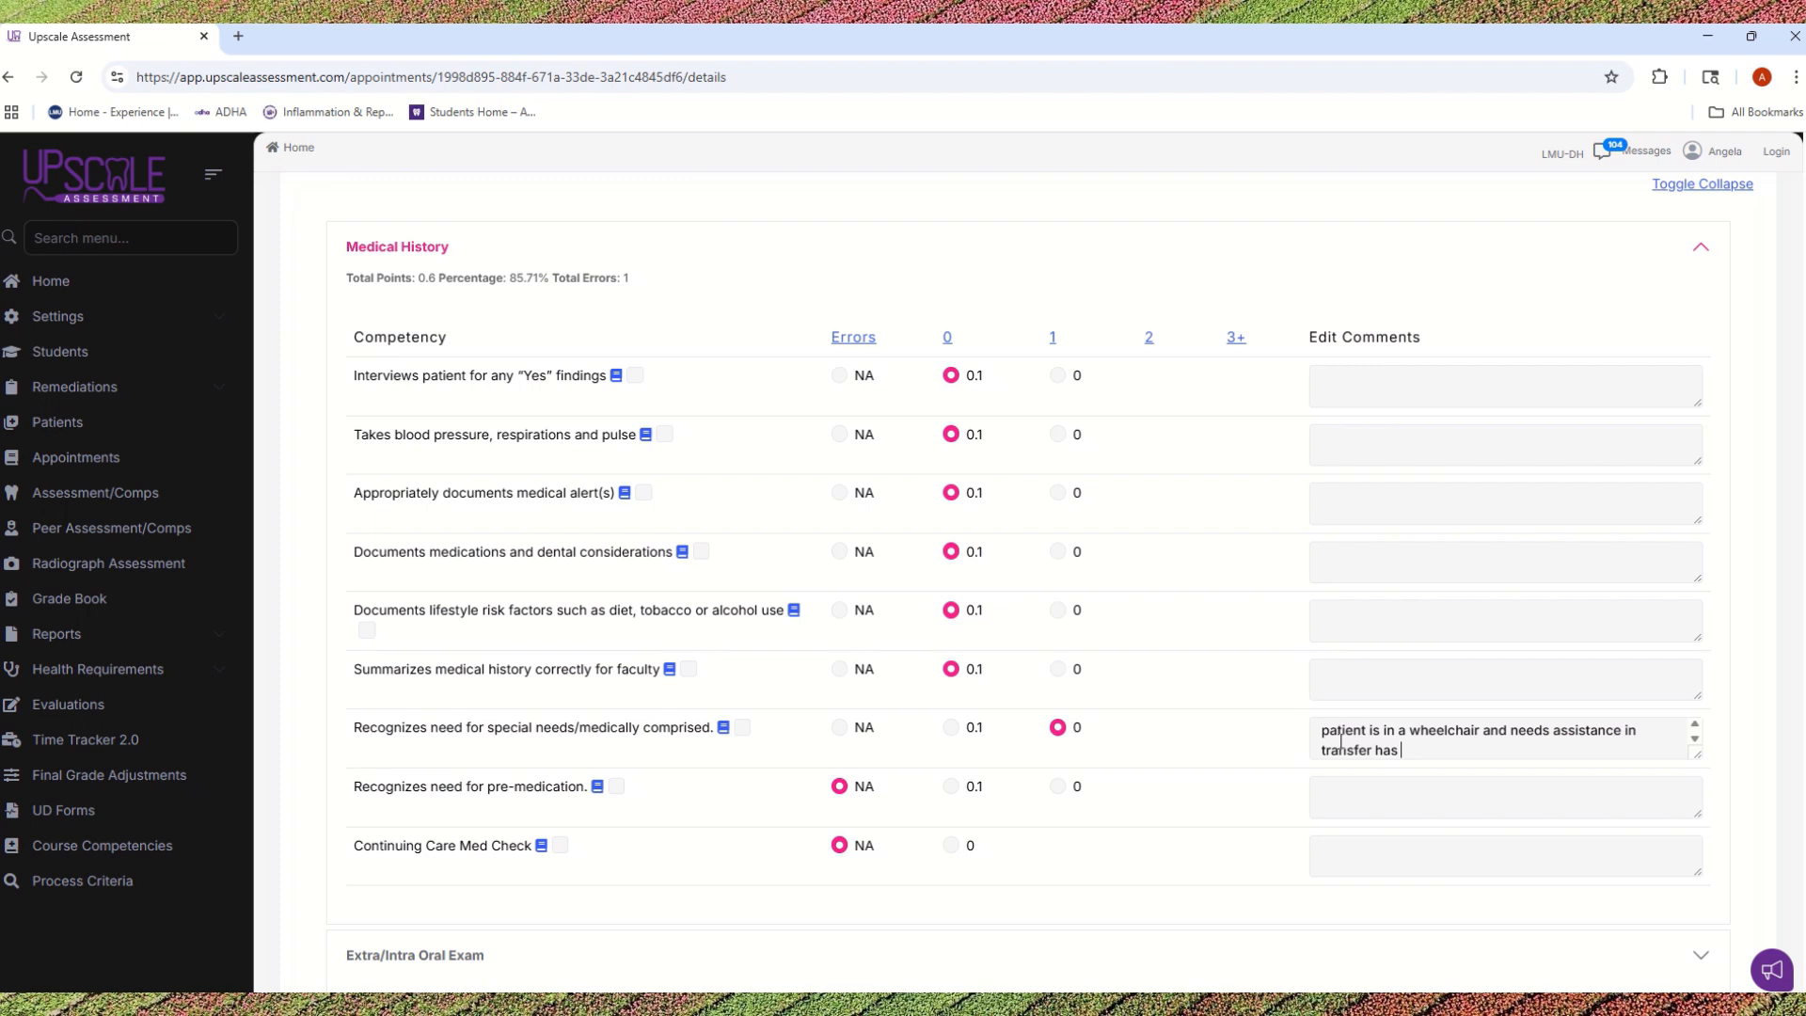
text(cregiver withher)
Step: Correct the end of the special needs comment to "caregiver with her" and score recognizing the need for pre-medication with 0 errors
double_click(1428, 750)
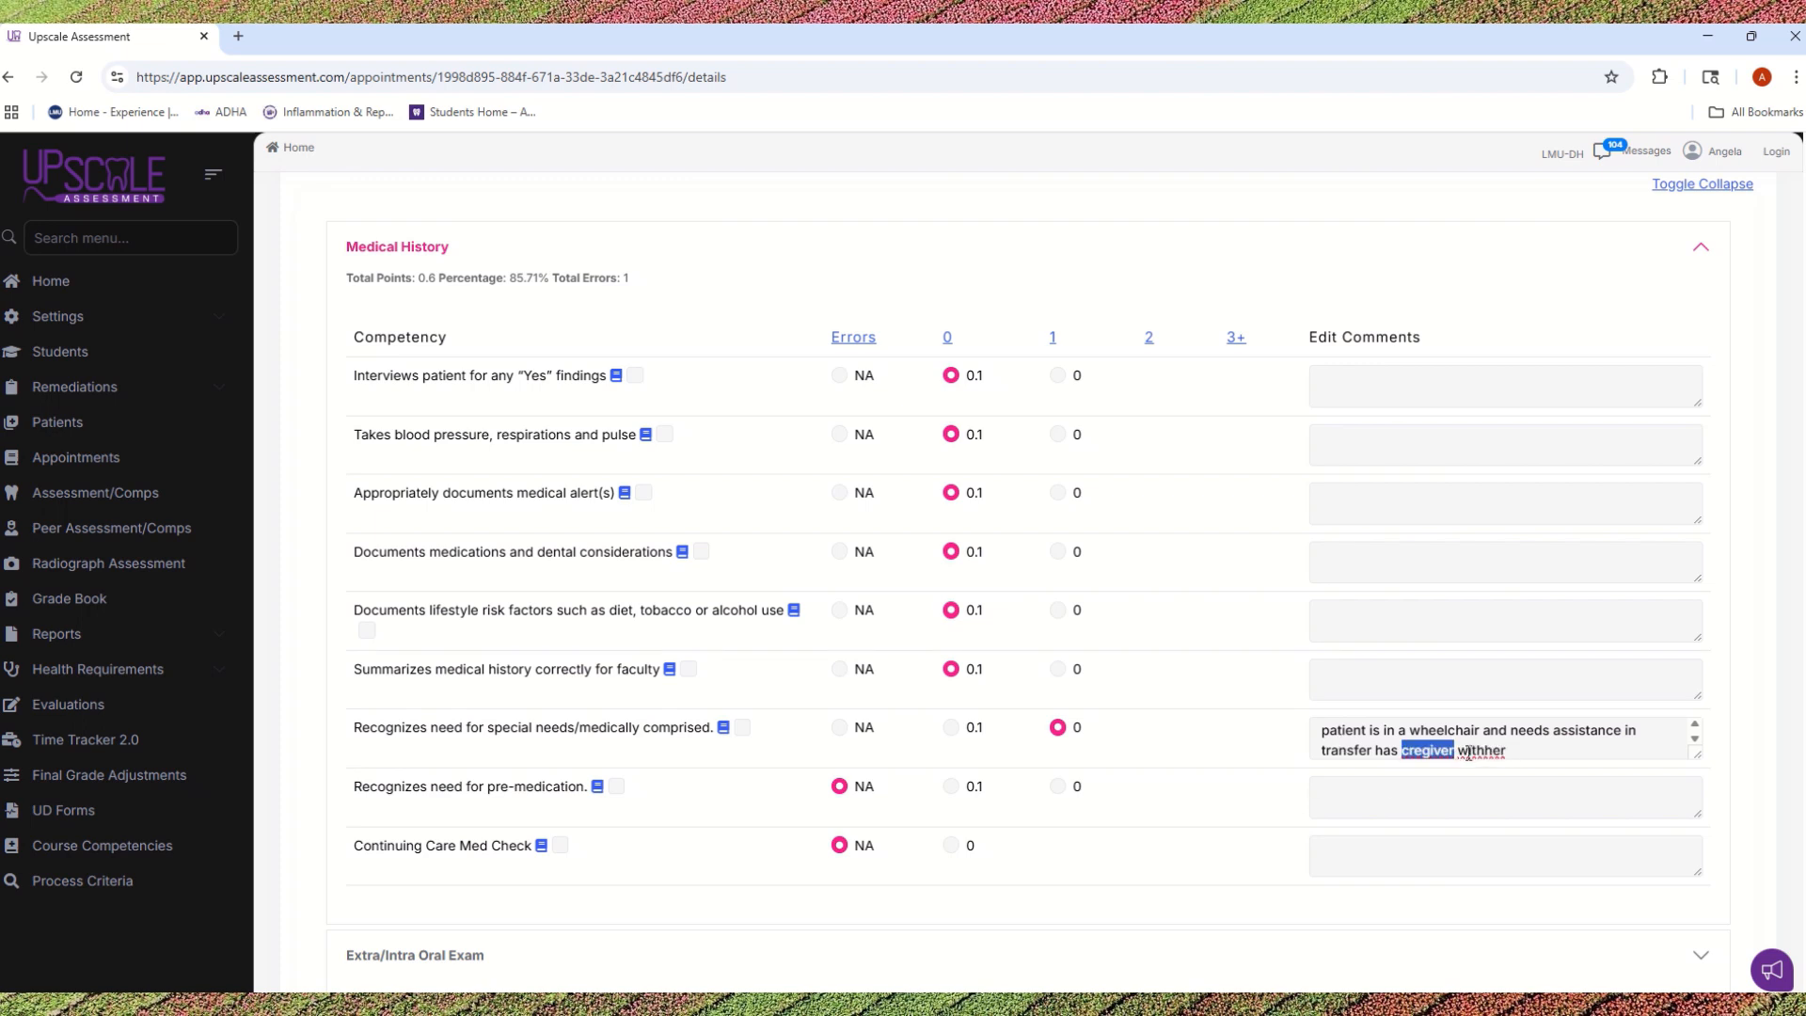
click(1533, 748)
key(BackSpace)
key(BackSpace)
key(BackSpace)
key(BackSpace)
key(BackSpace)
key(BackSpace)
key(BackSpace)
key(BackSpace)
key(BackSpace)
key(BackSpace)
key(BackSpace)
key(BackSpace)
key(BackSpace)
key(BackSpace)
text(aregiver withher)
key(BackSpace)
key(BackSpace)
key(BackSpace)
key(BackSpace)
text(her)
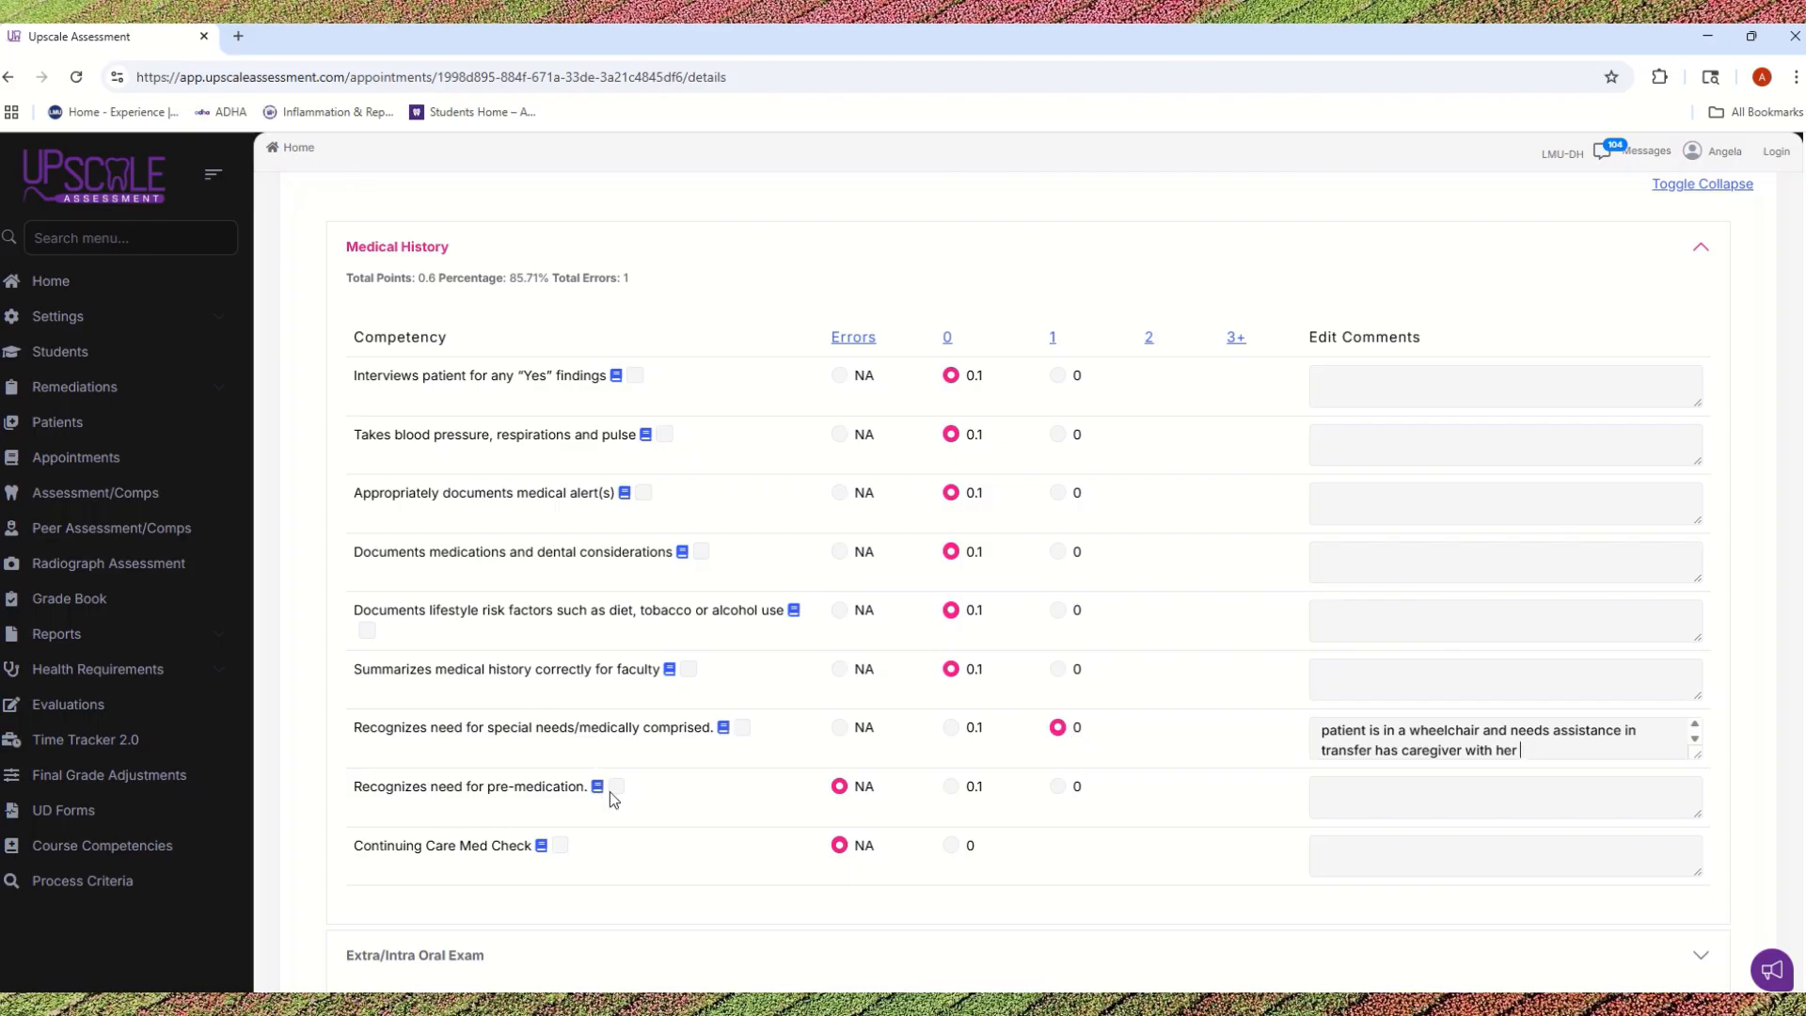
click(951, 788)
Step: Expand the Extra/Intra Oral Exam section and look through its competencies from Gait to Patient assessment updated at subsequent appointments
scroll(878, 528, down, 4)
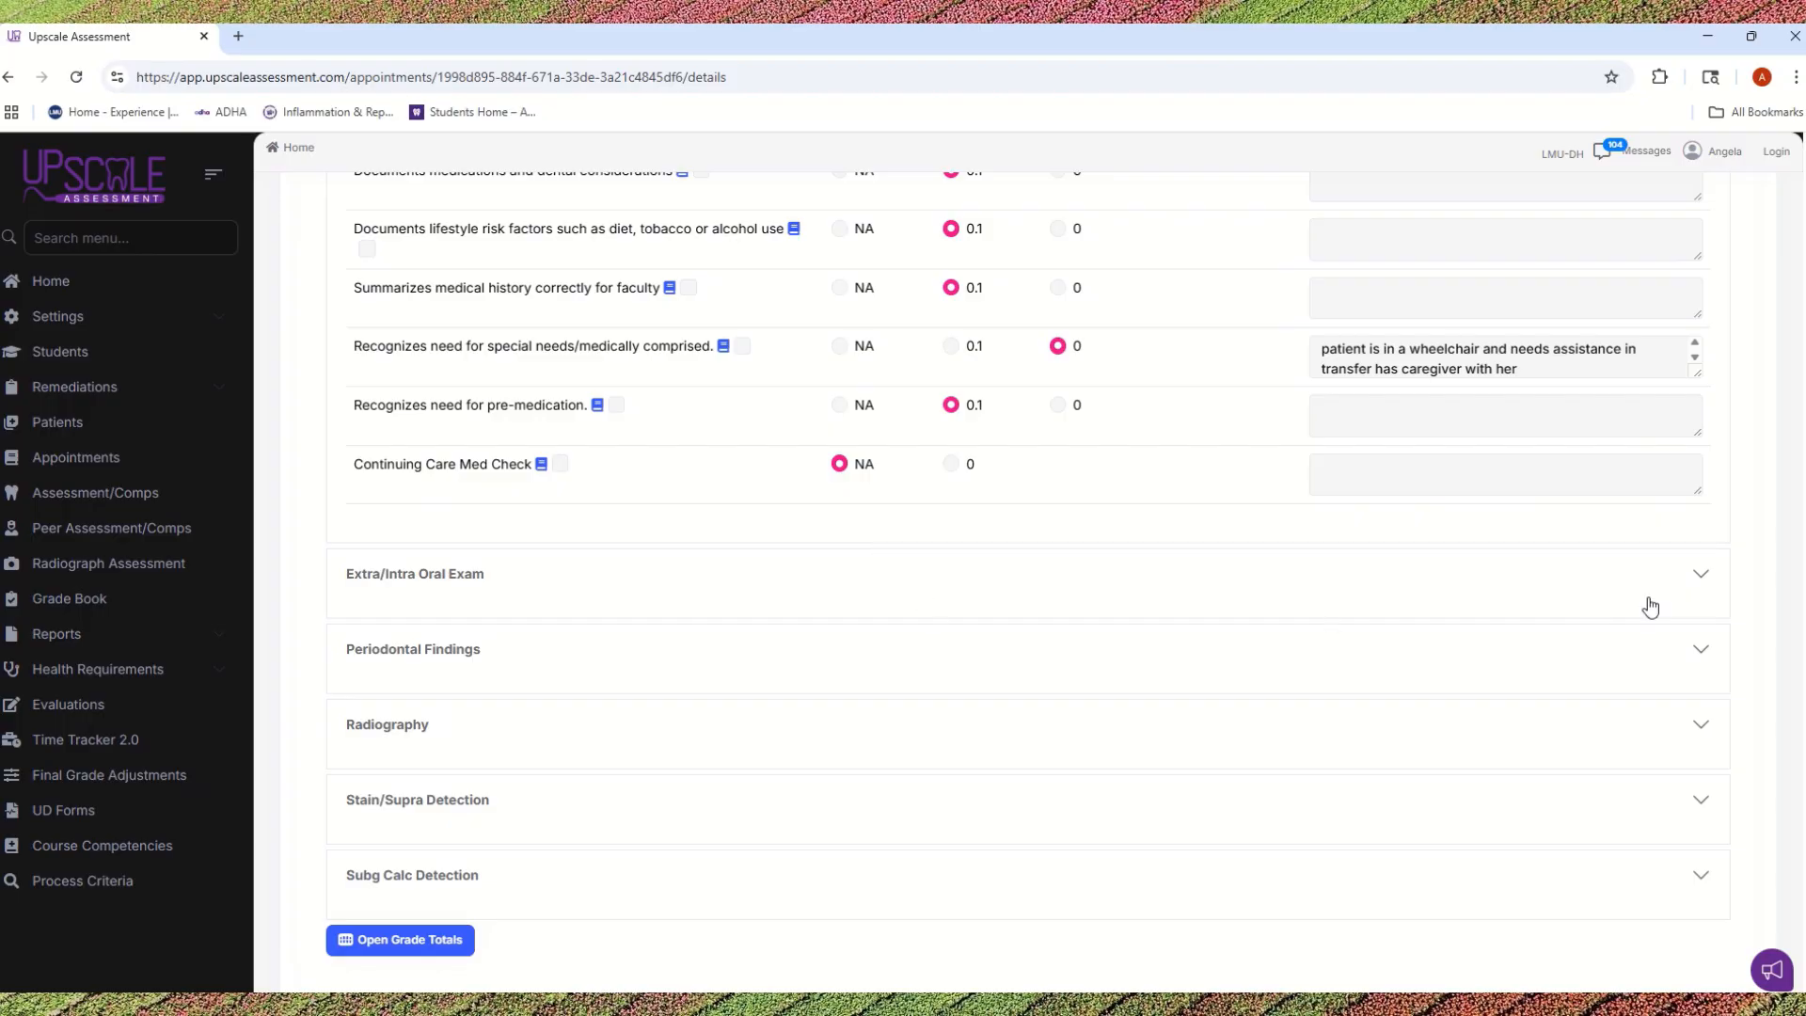
click(1703, 577)
scroll(1310, 697, down, 3)
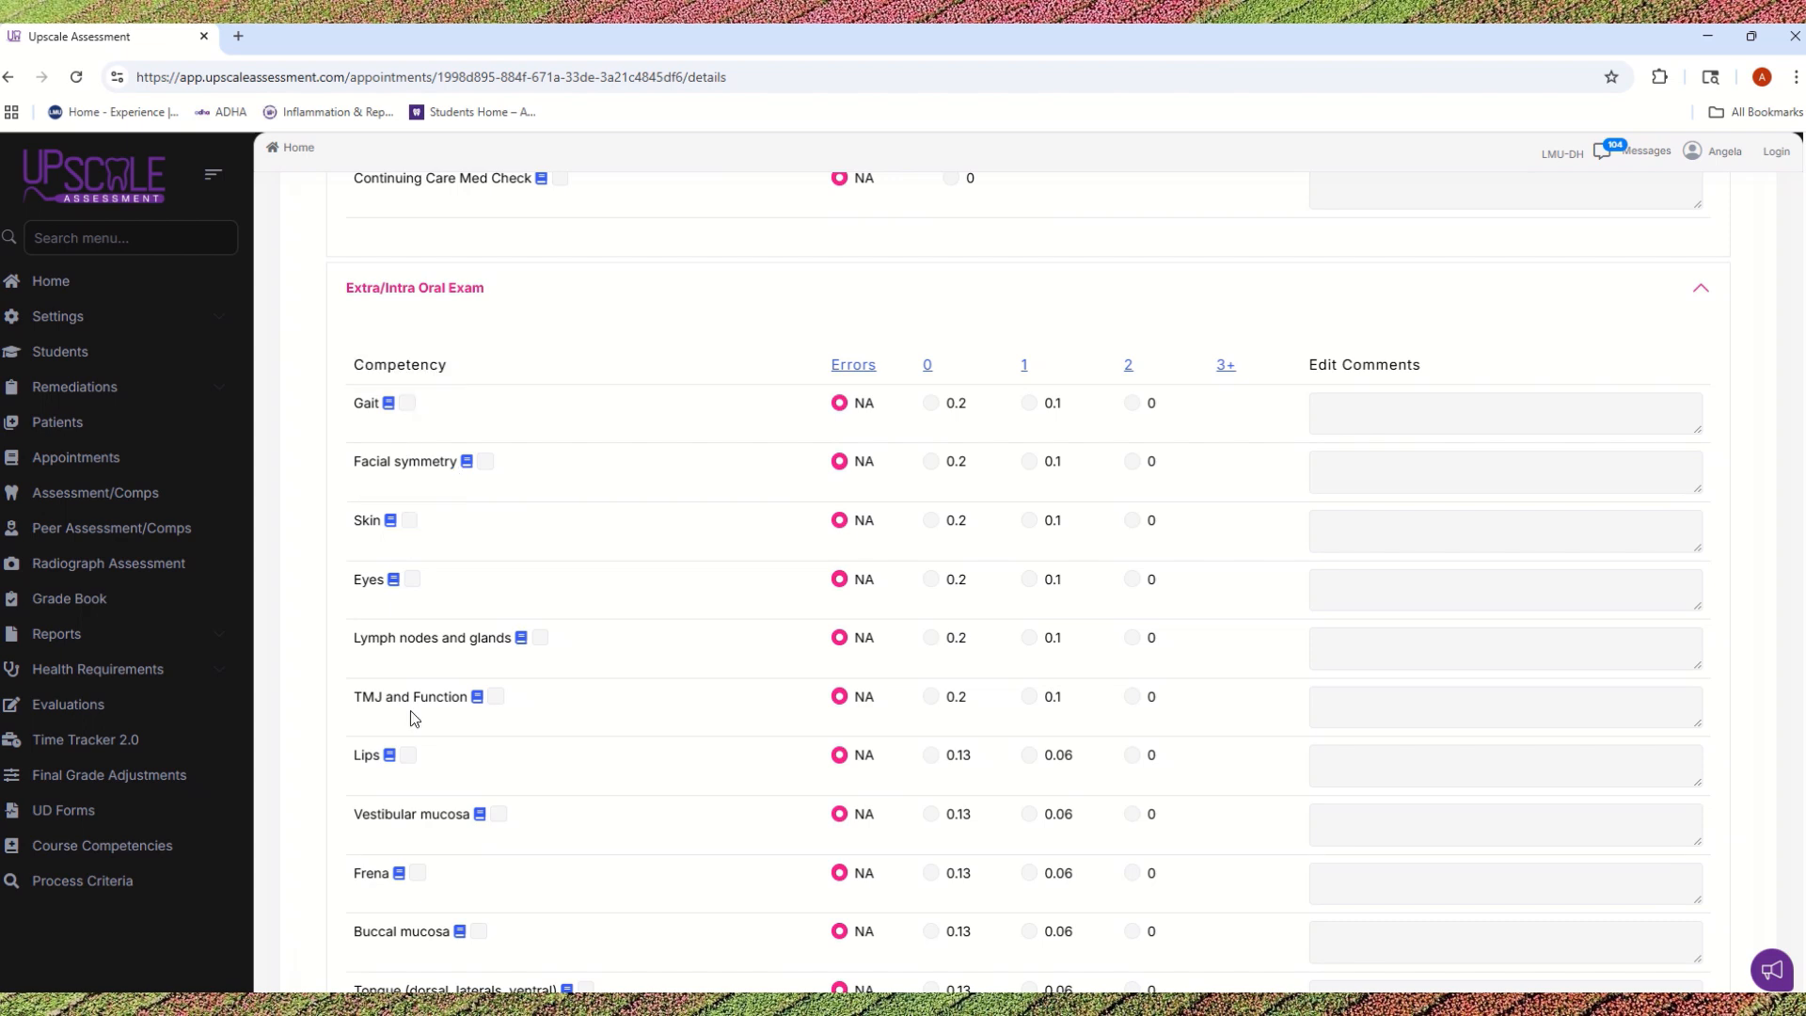
scroll(414, 733, down, 1)
scroll(414, 764, down, 3)
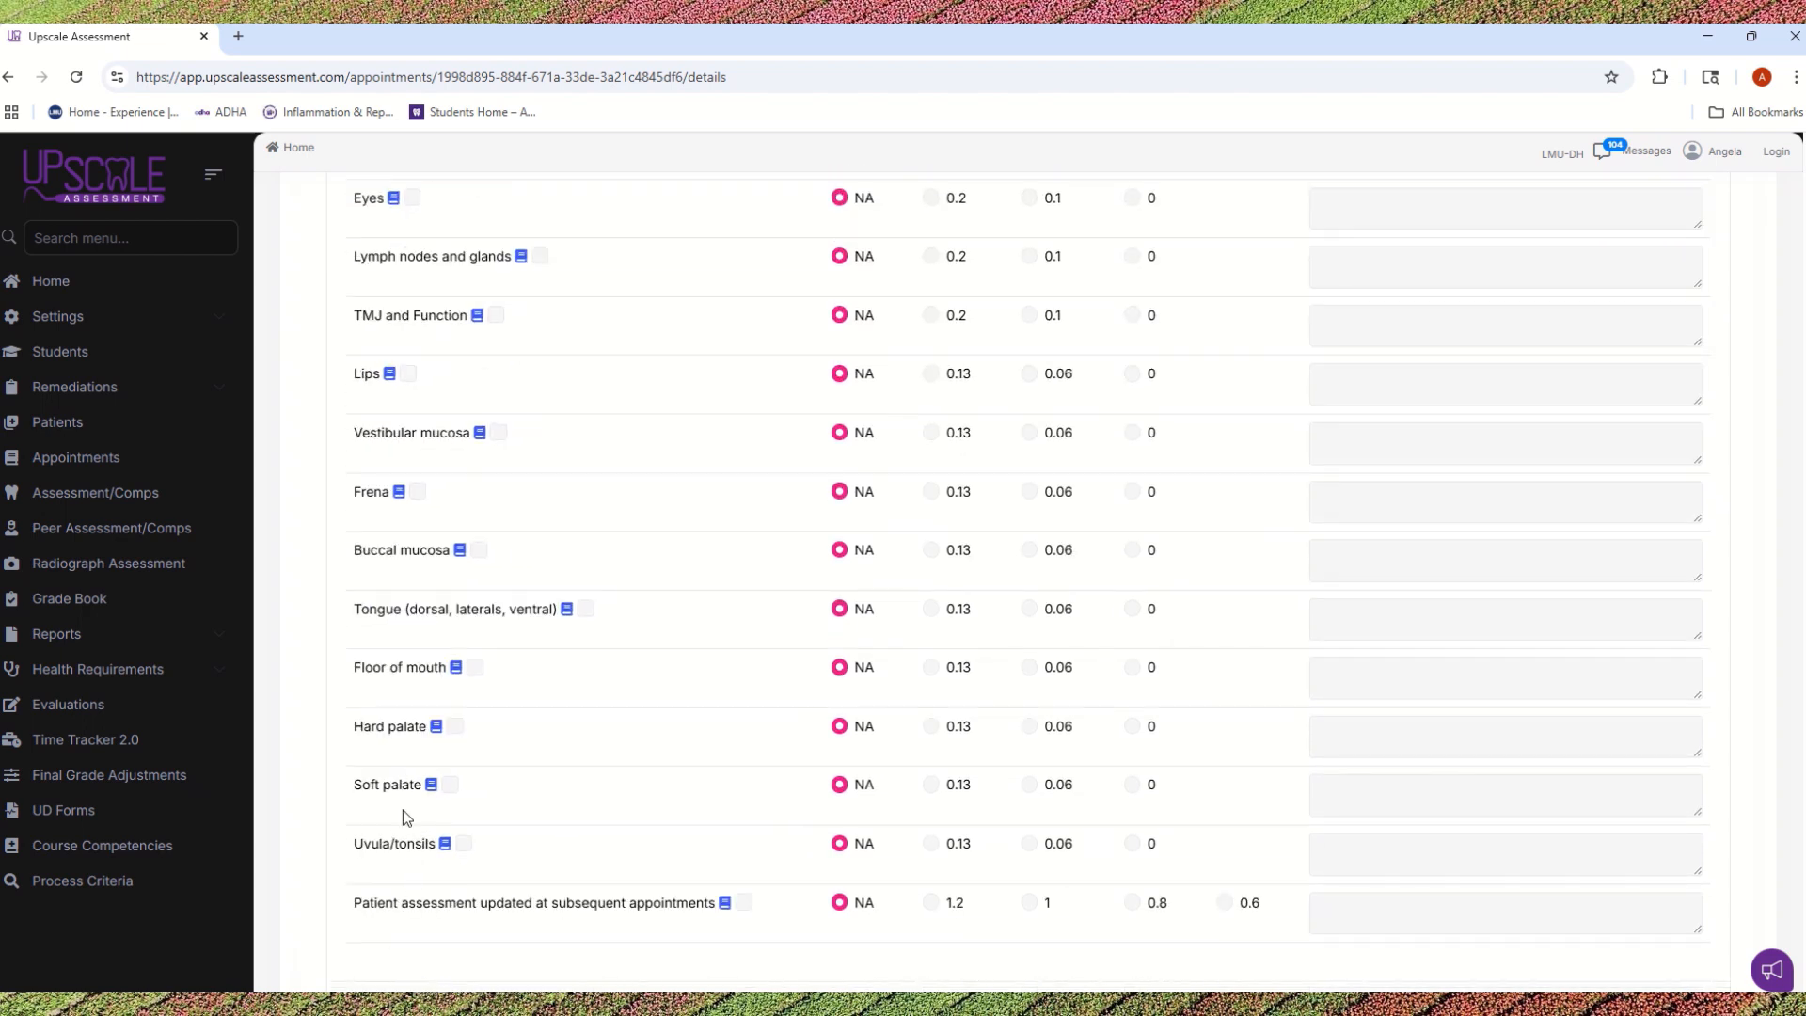
scroll(432, 295, up, 1)
scroll(428, 624, up, 1)
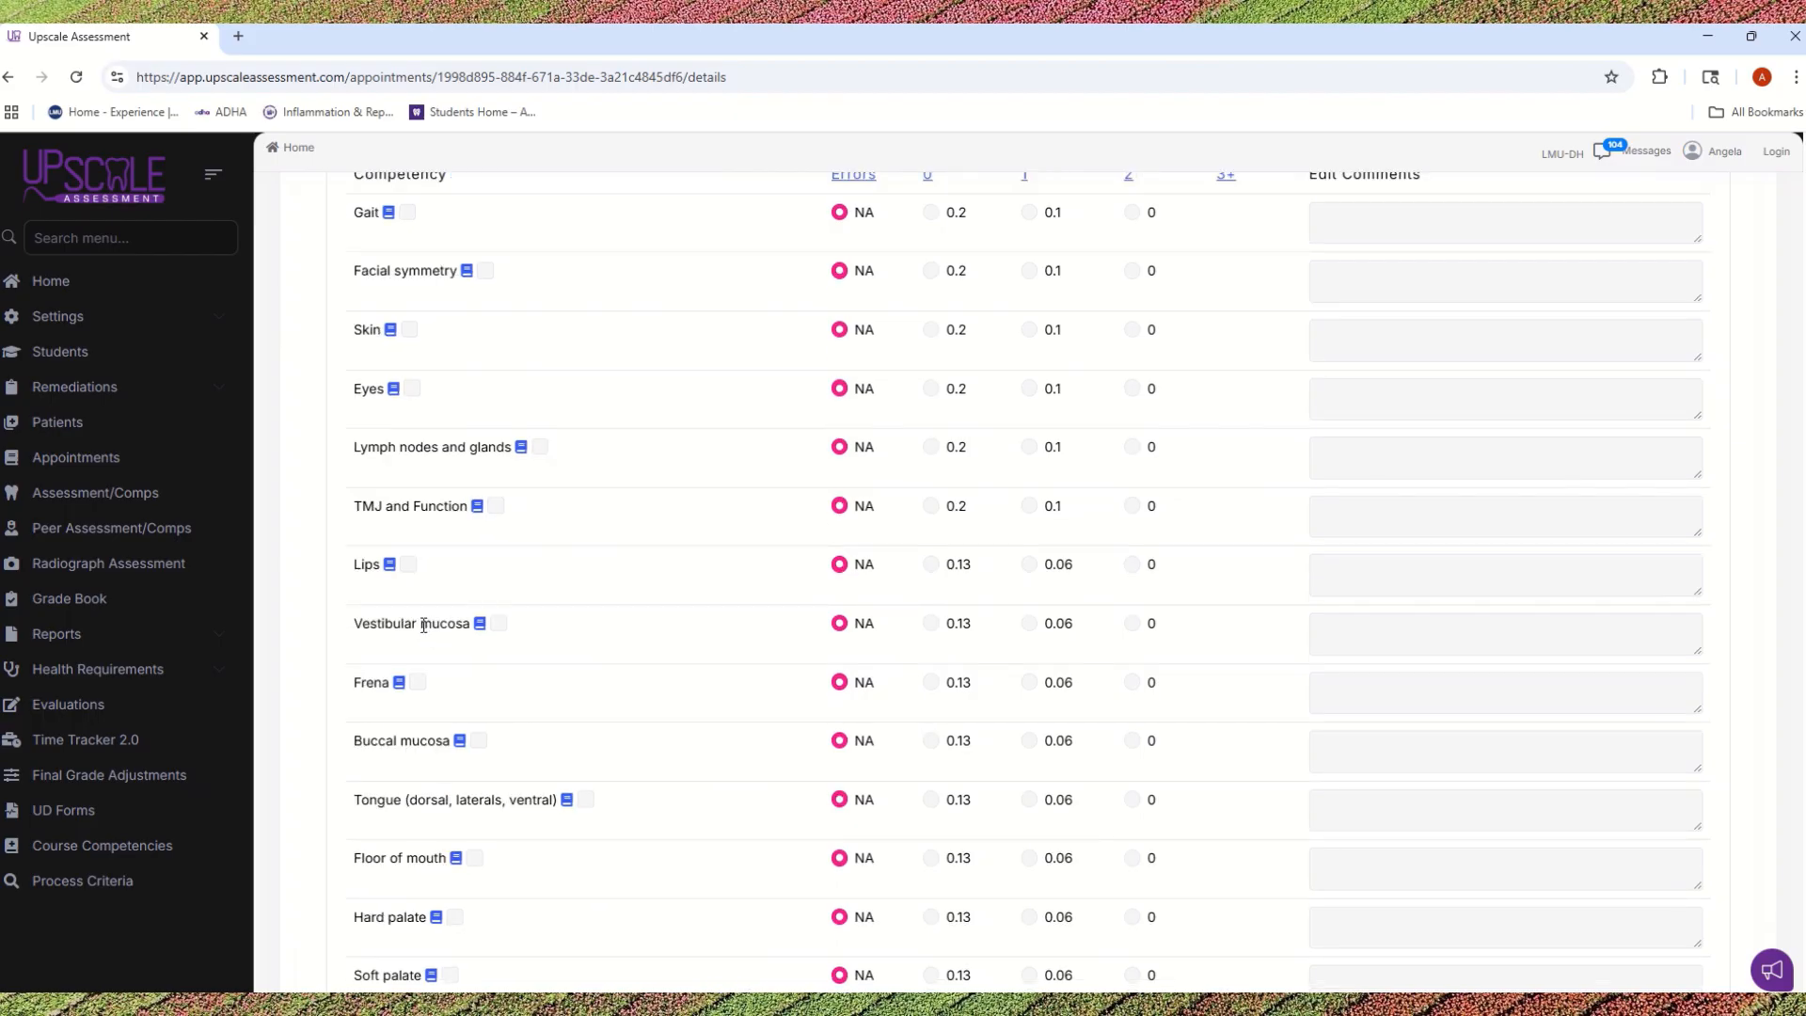
scroll(931, 707, up, 1)
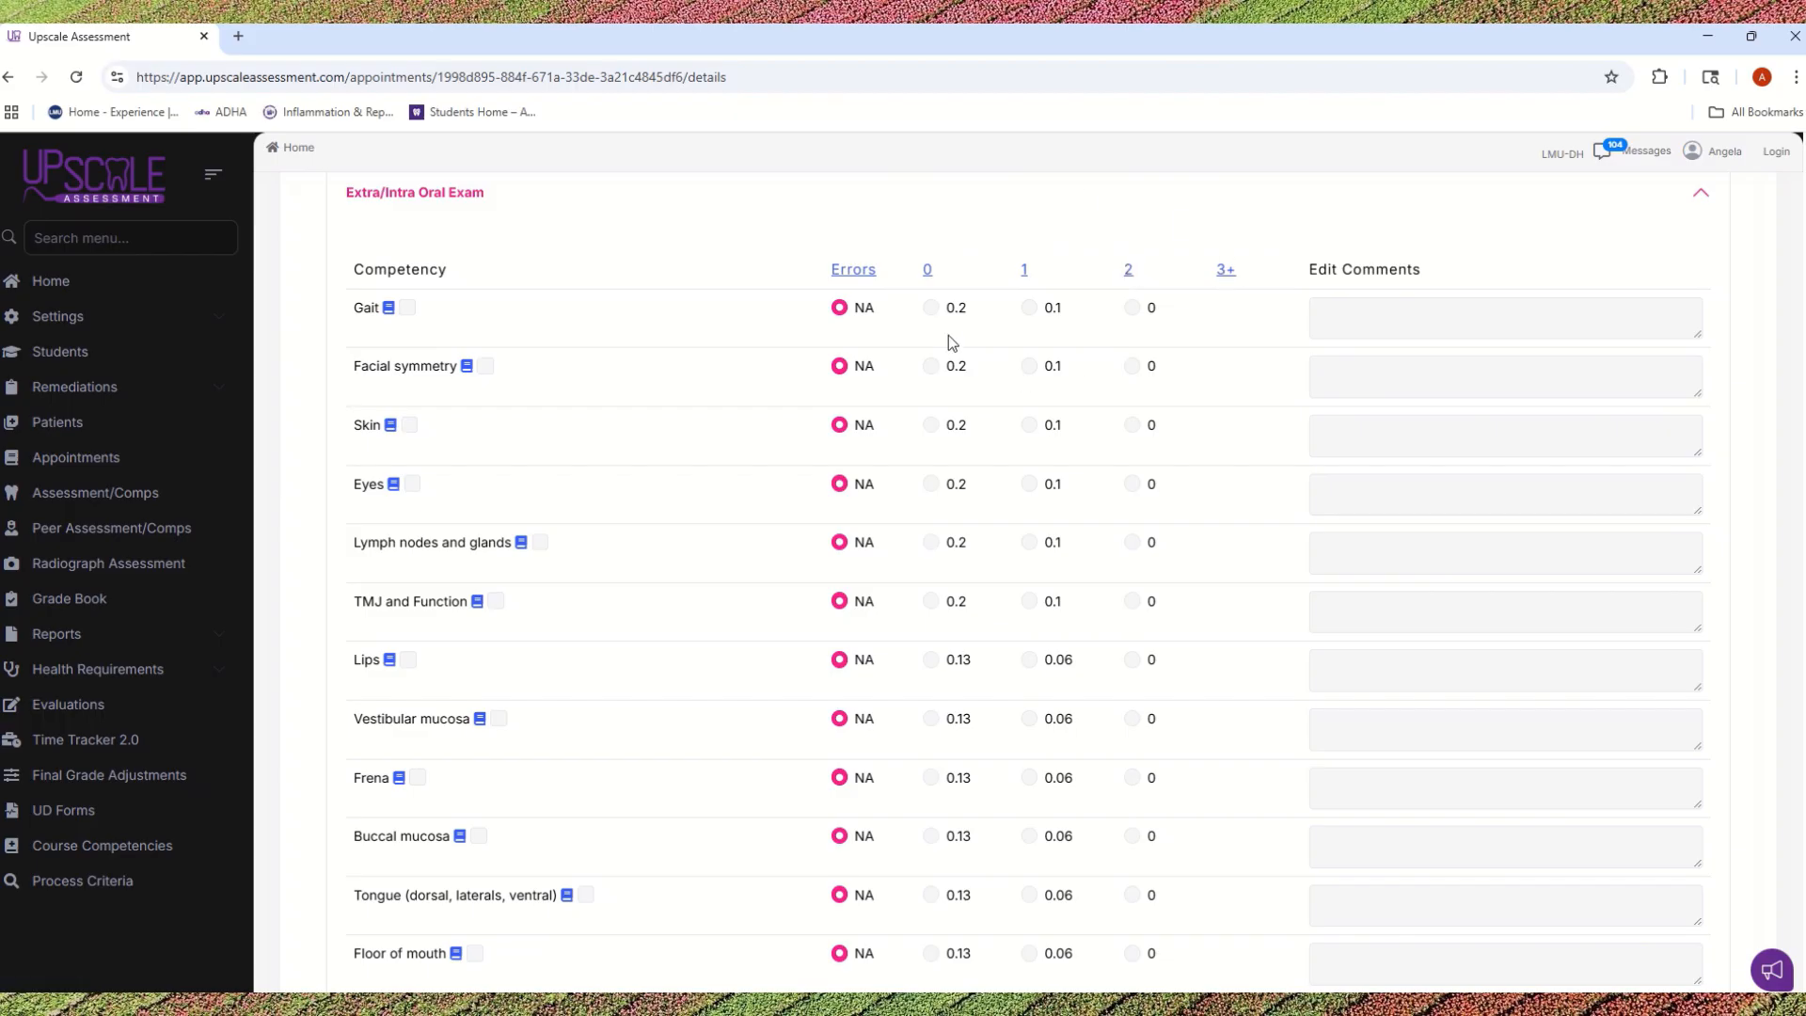
Step: Score the Extra/Intra Oral Exam competencies from Gait through Frena with 0 errors
click(930, 310)
click(930, 380)
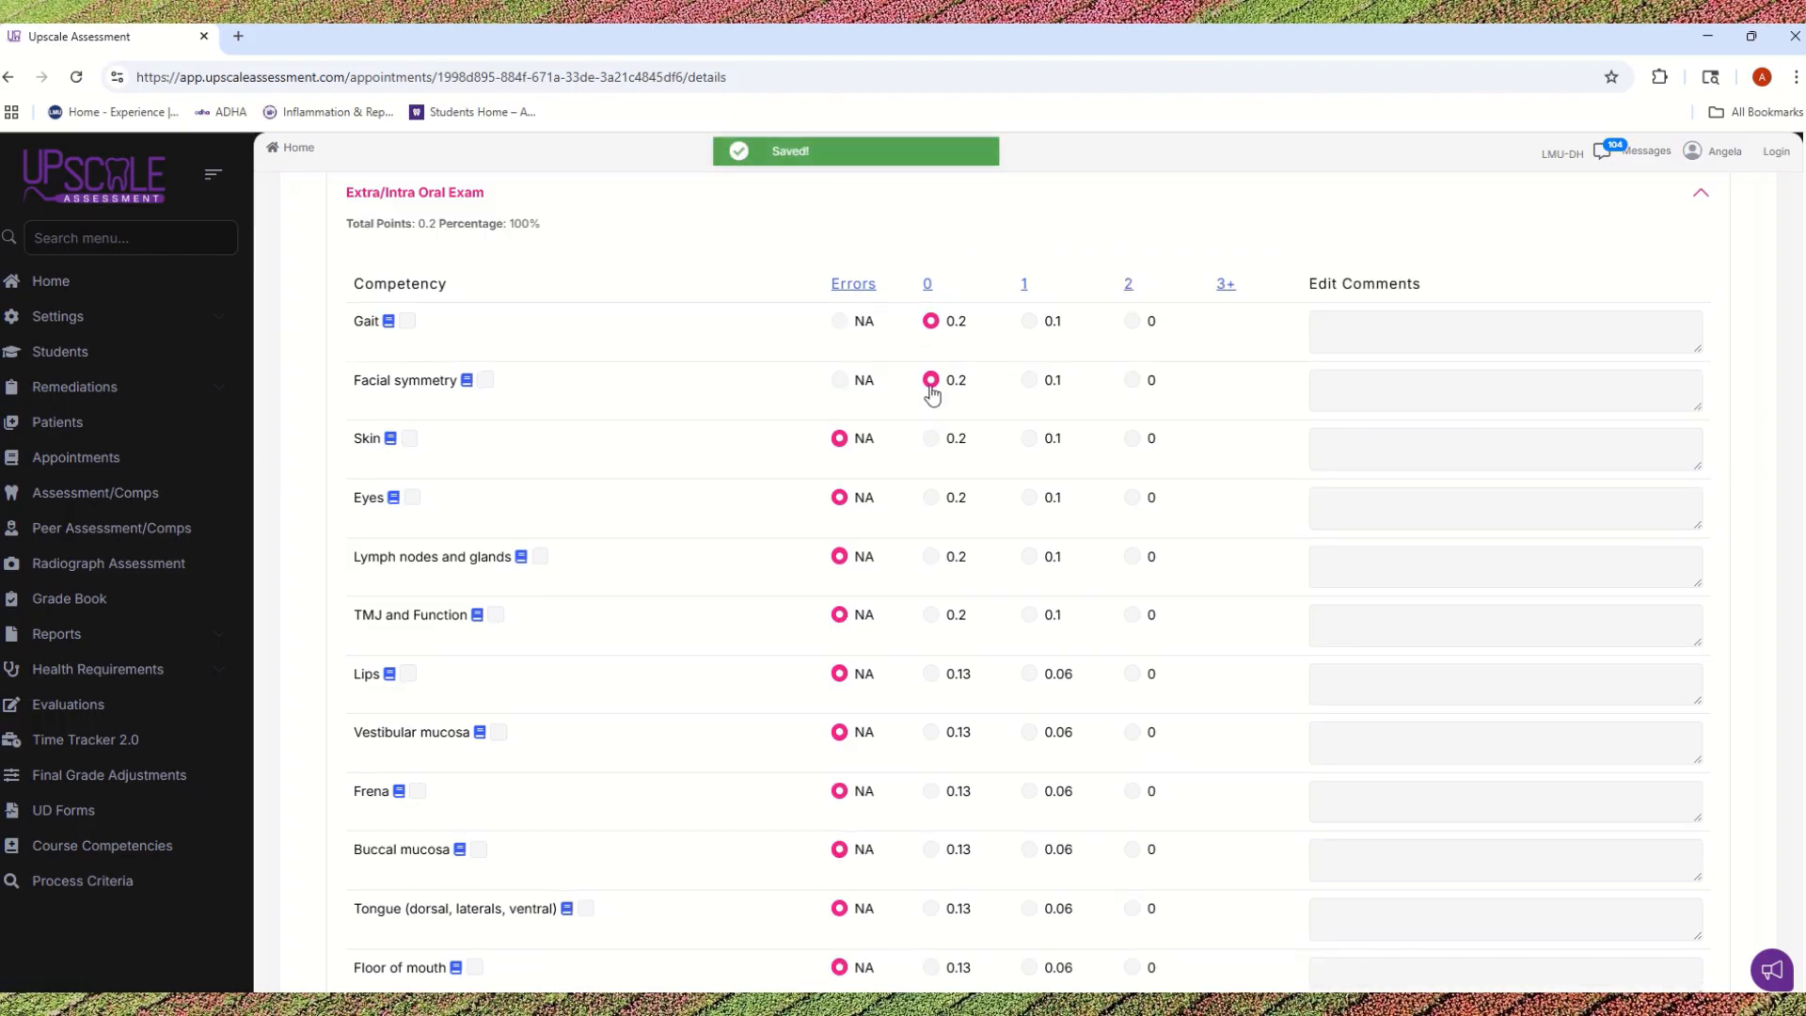
click(930, 438)
click(930, 498)
click(930, 555)
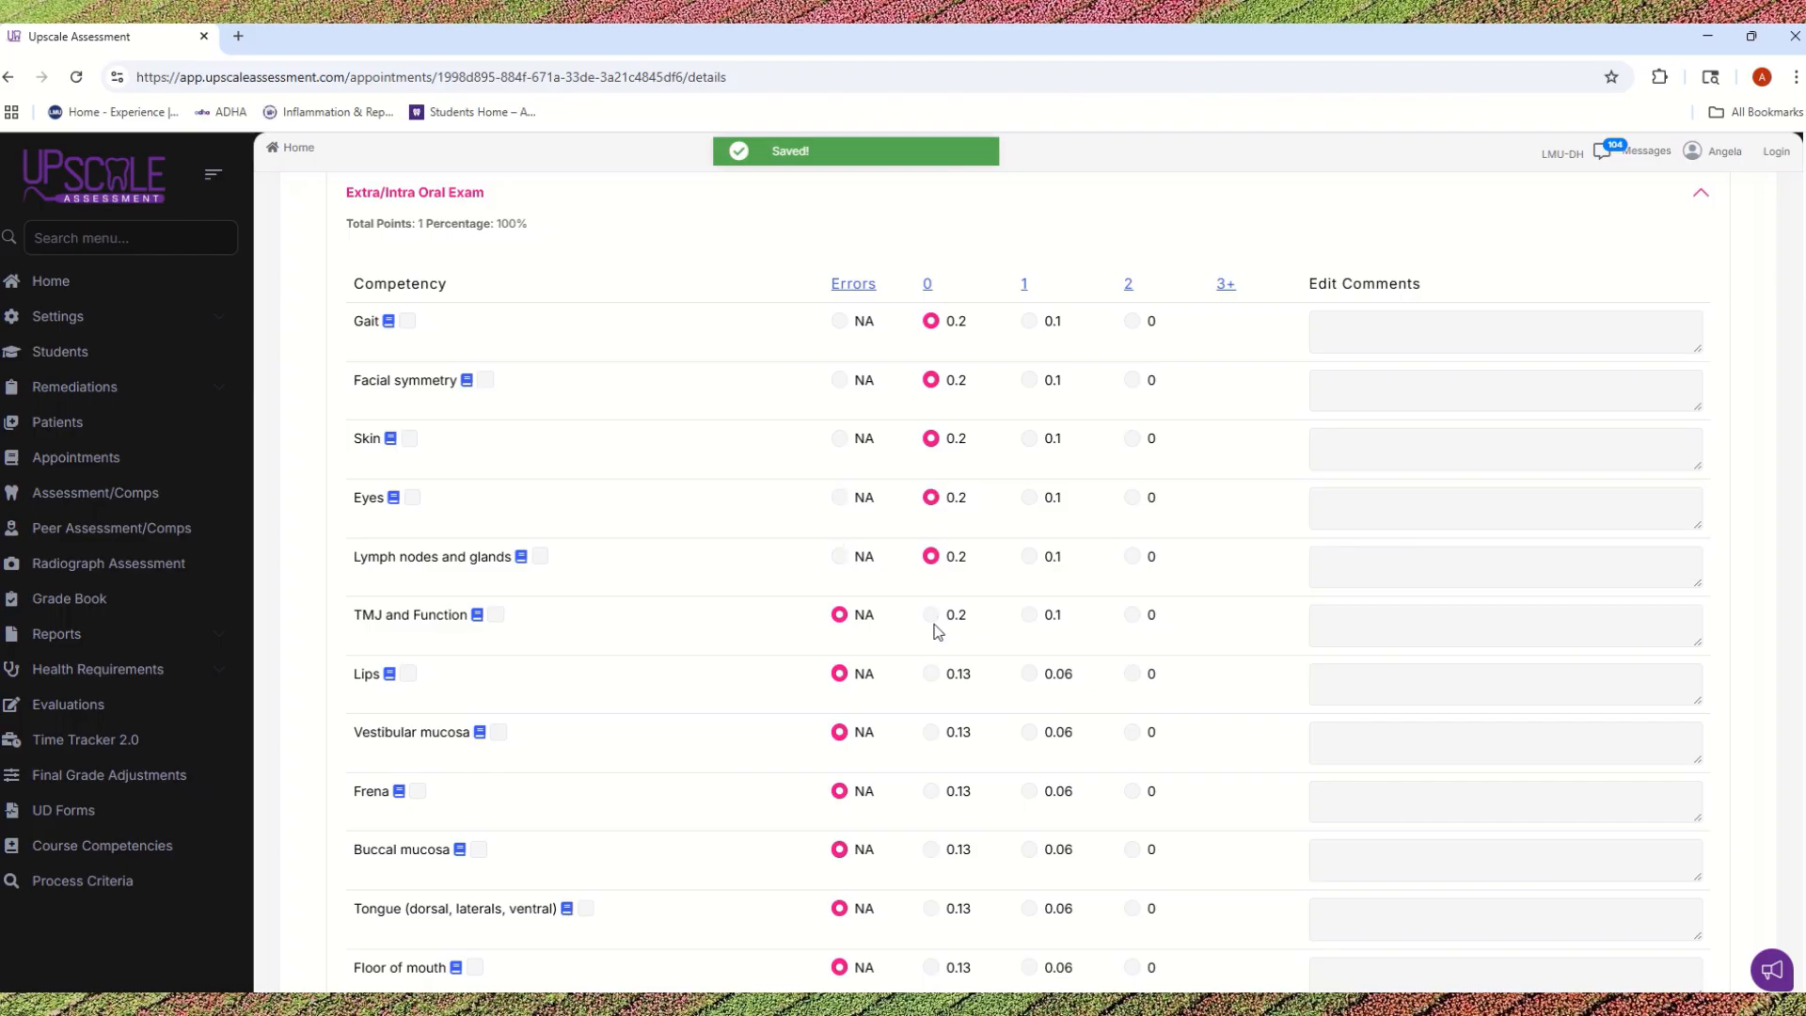
click(930, 614)
click(930, 673)
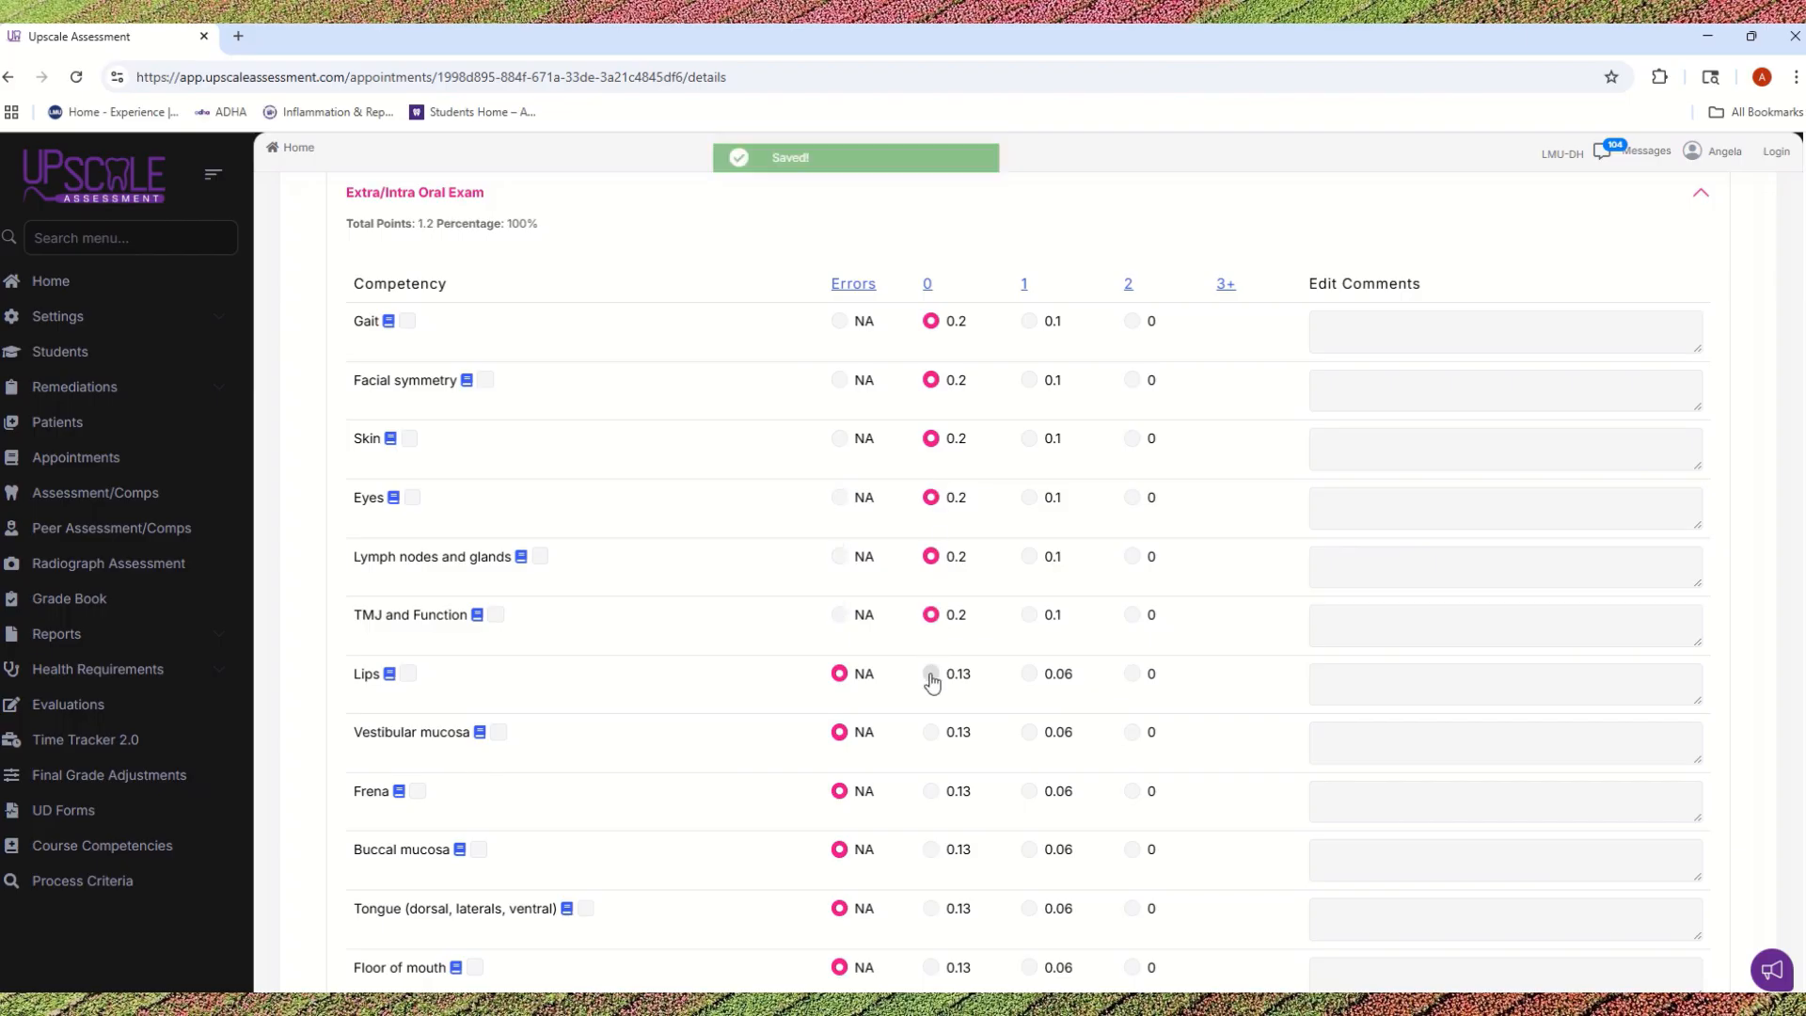
click(930, 732)
click(937, 797)
Step: Mark 1 error (0.06) for Buccal mucosa and add the comment "Bilateral Linea alba"
scroll(935, 797, down, 1)
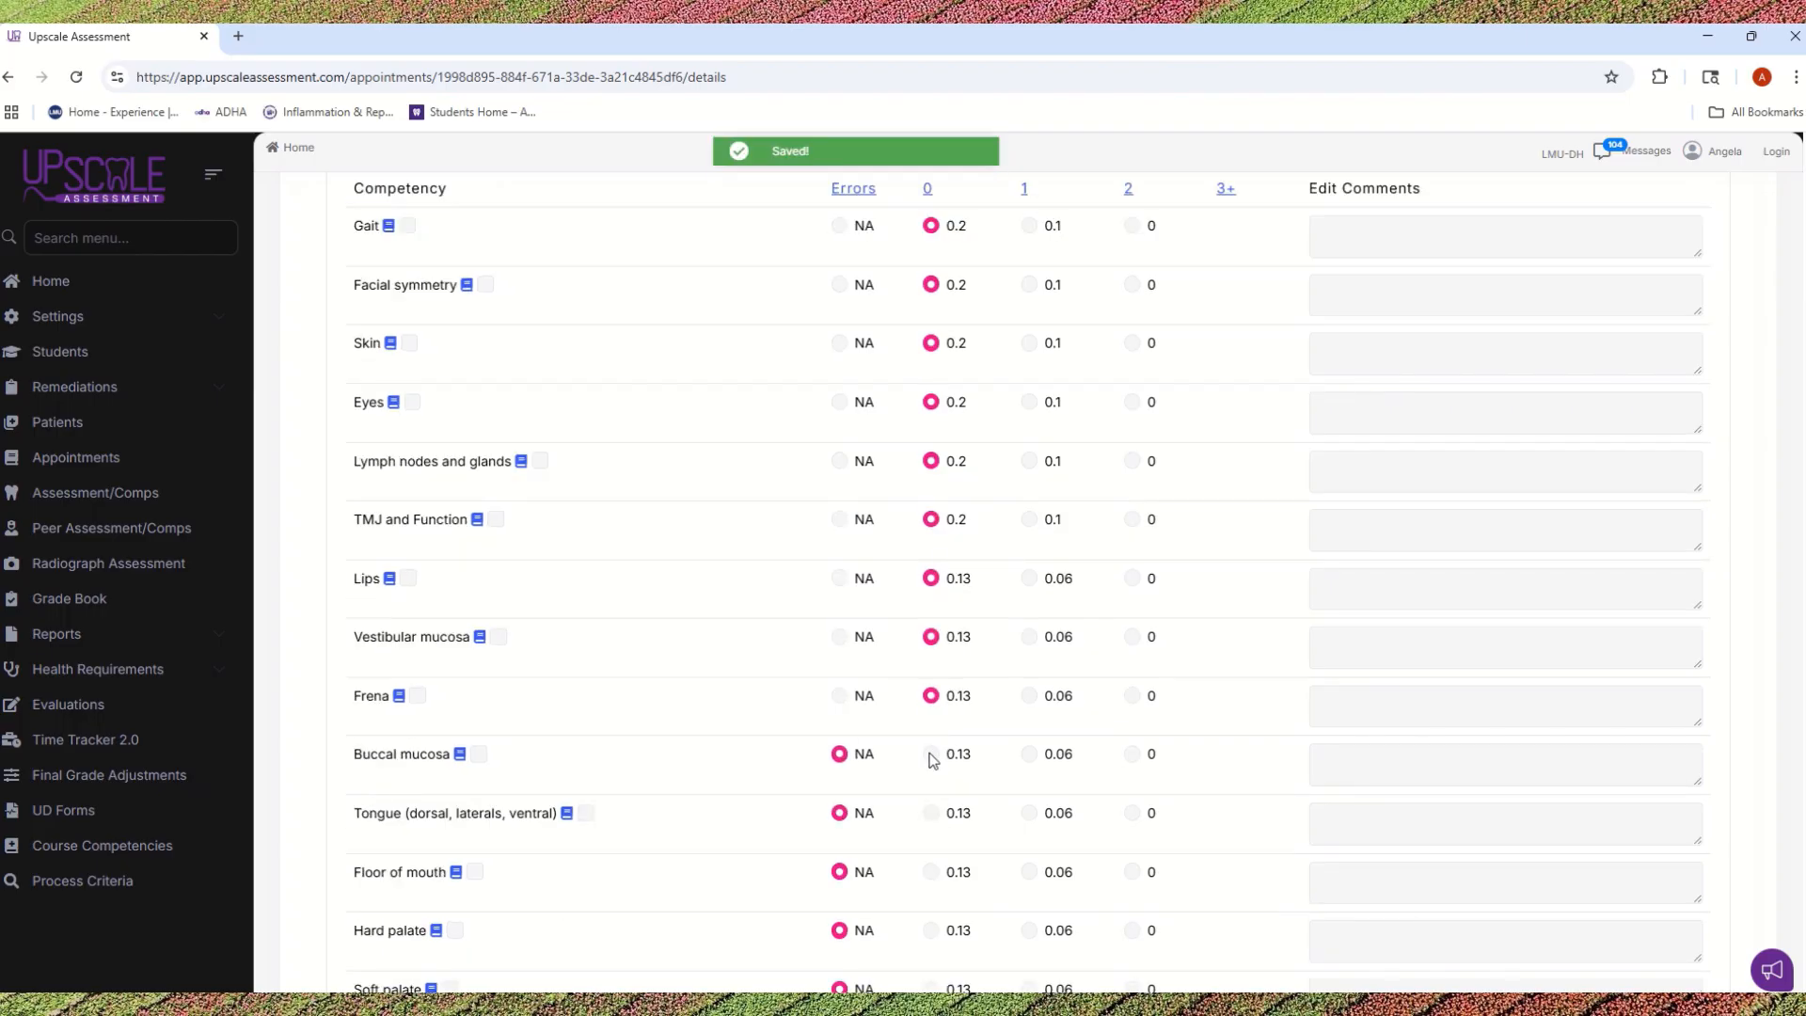
click(1034, 758)
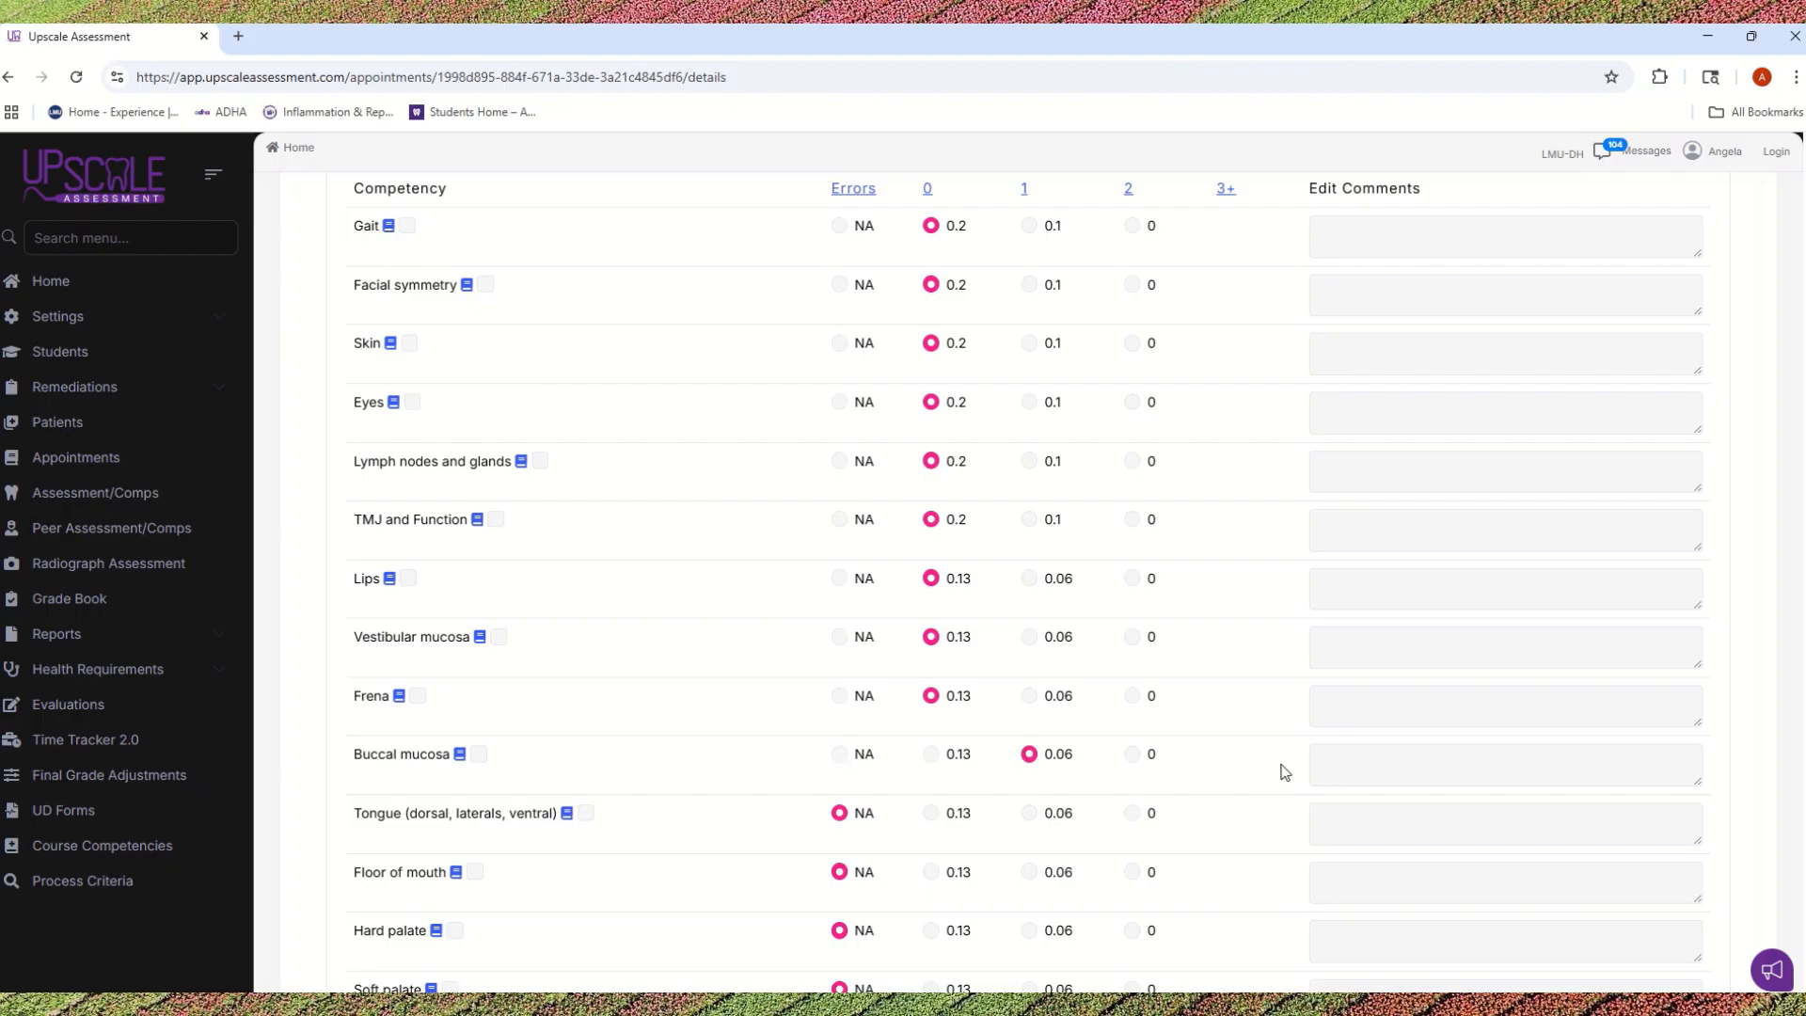
click(1362, 756)
text(Bilateral Linea alba)
Step: Score Tongue, Floor of mouth, Hard palate, Soft palate and Uvula/tonsils with 0 errors (0.13 points each)
scroll(1023, 723, down, 2)
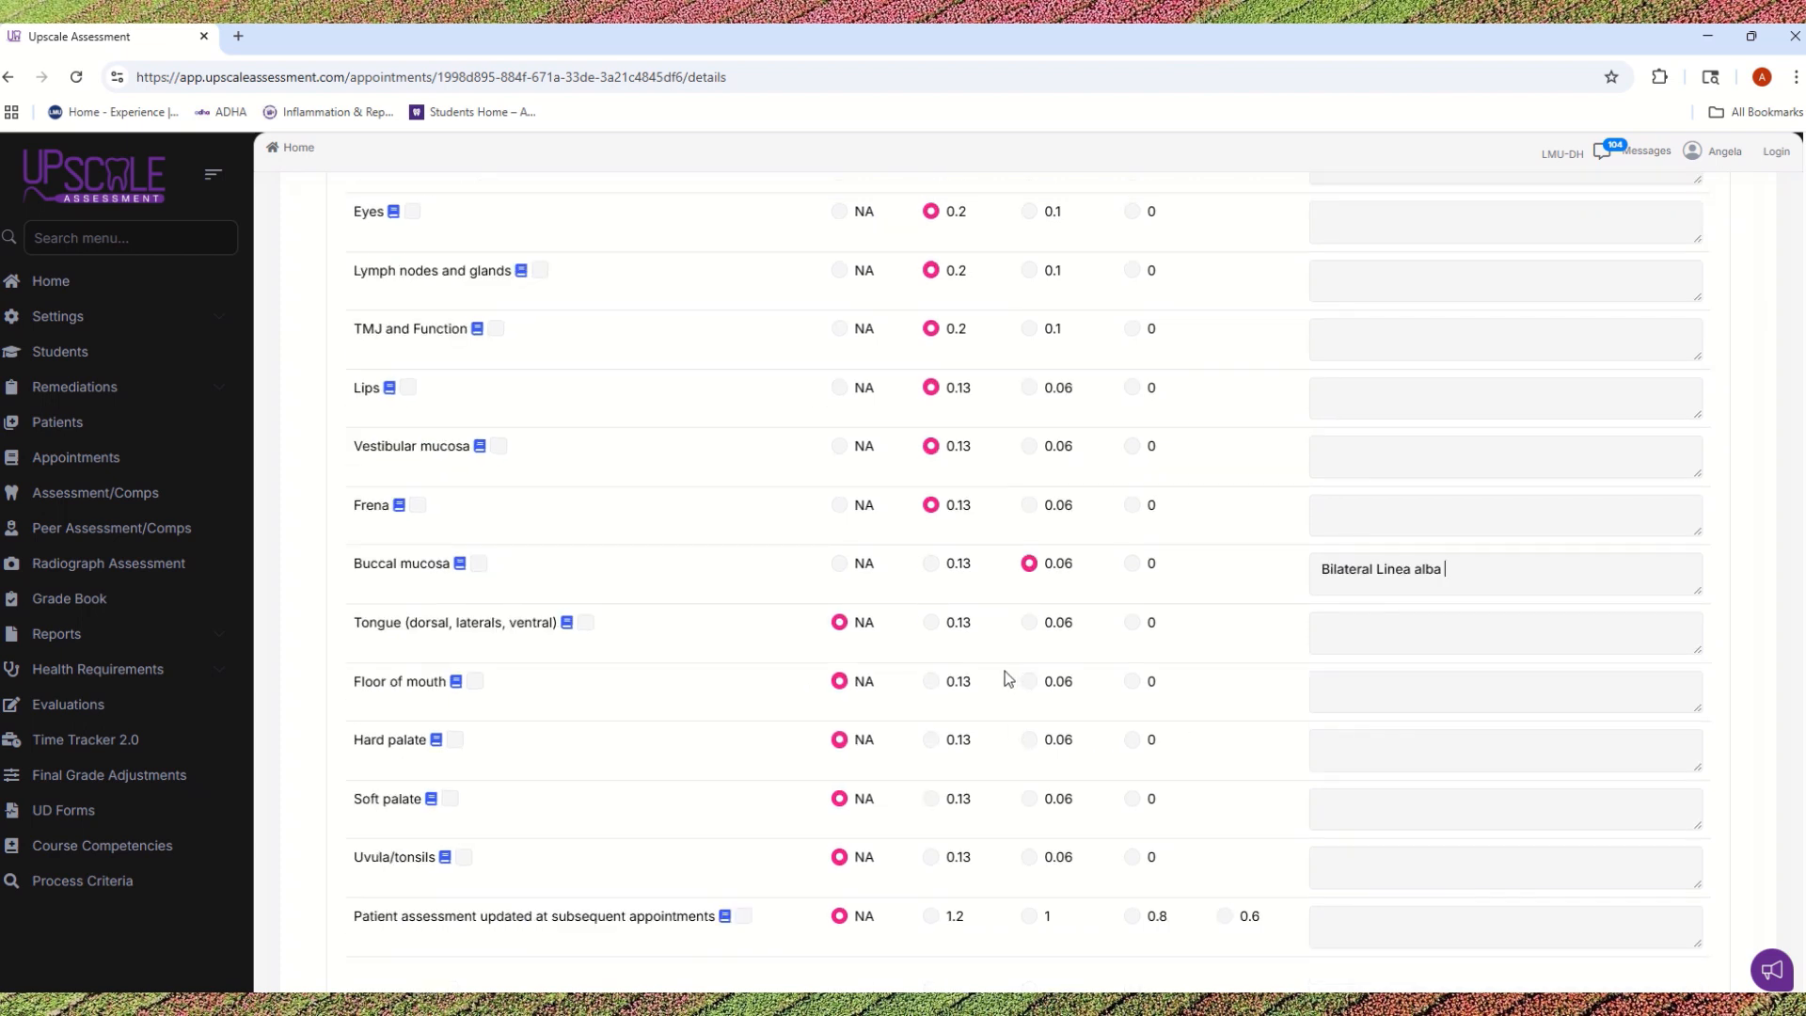
click(931, 623)
click(930, 682)
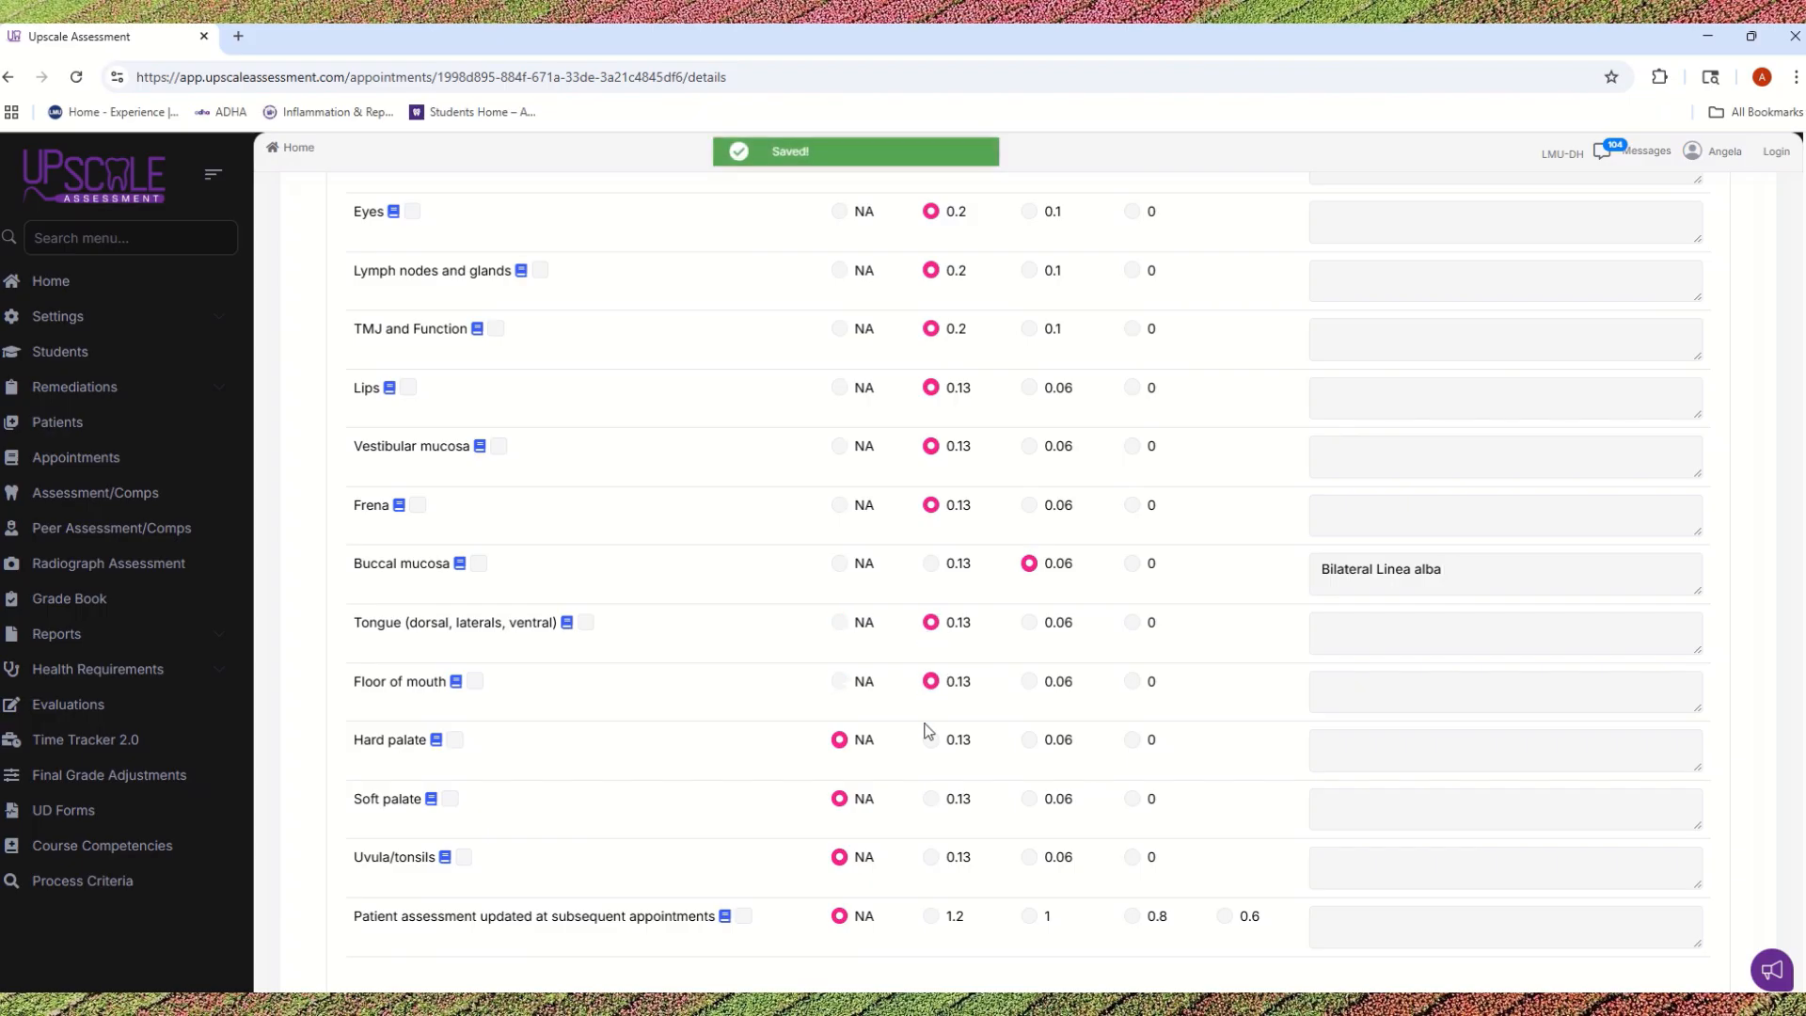
click(931, 740)
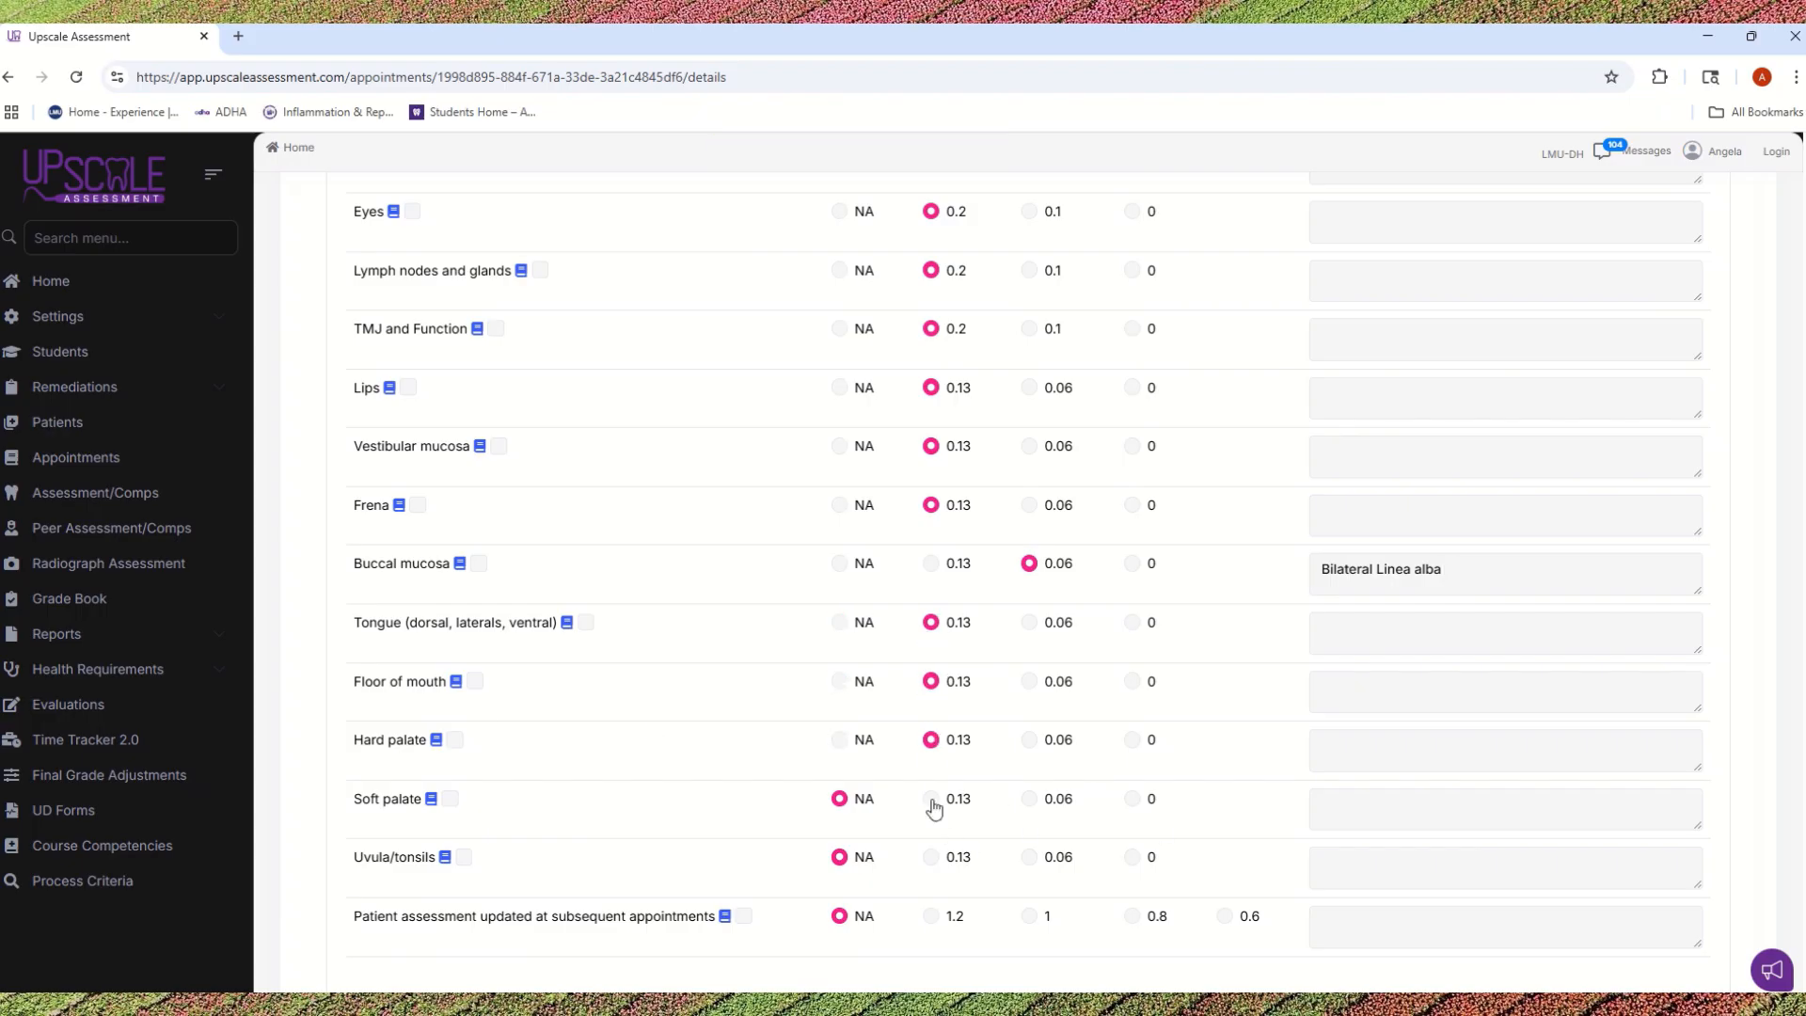
click(931, 798)
click(931, 857)
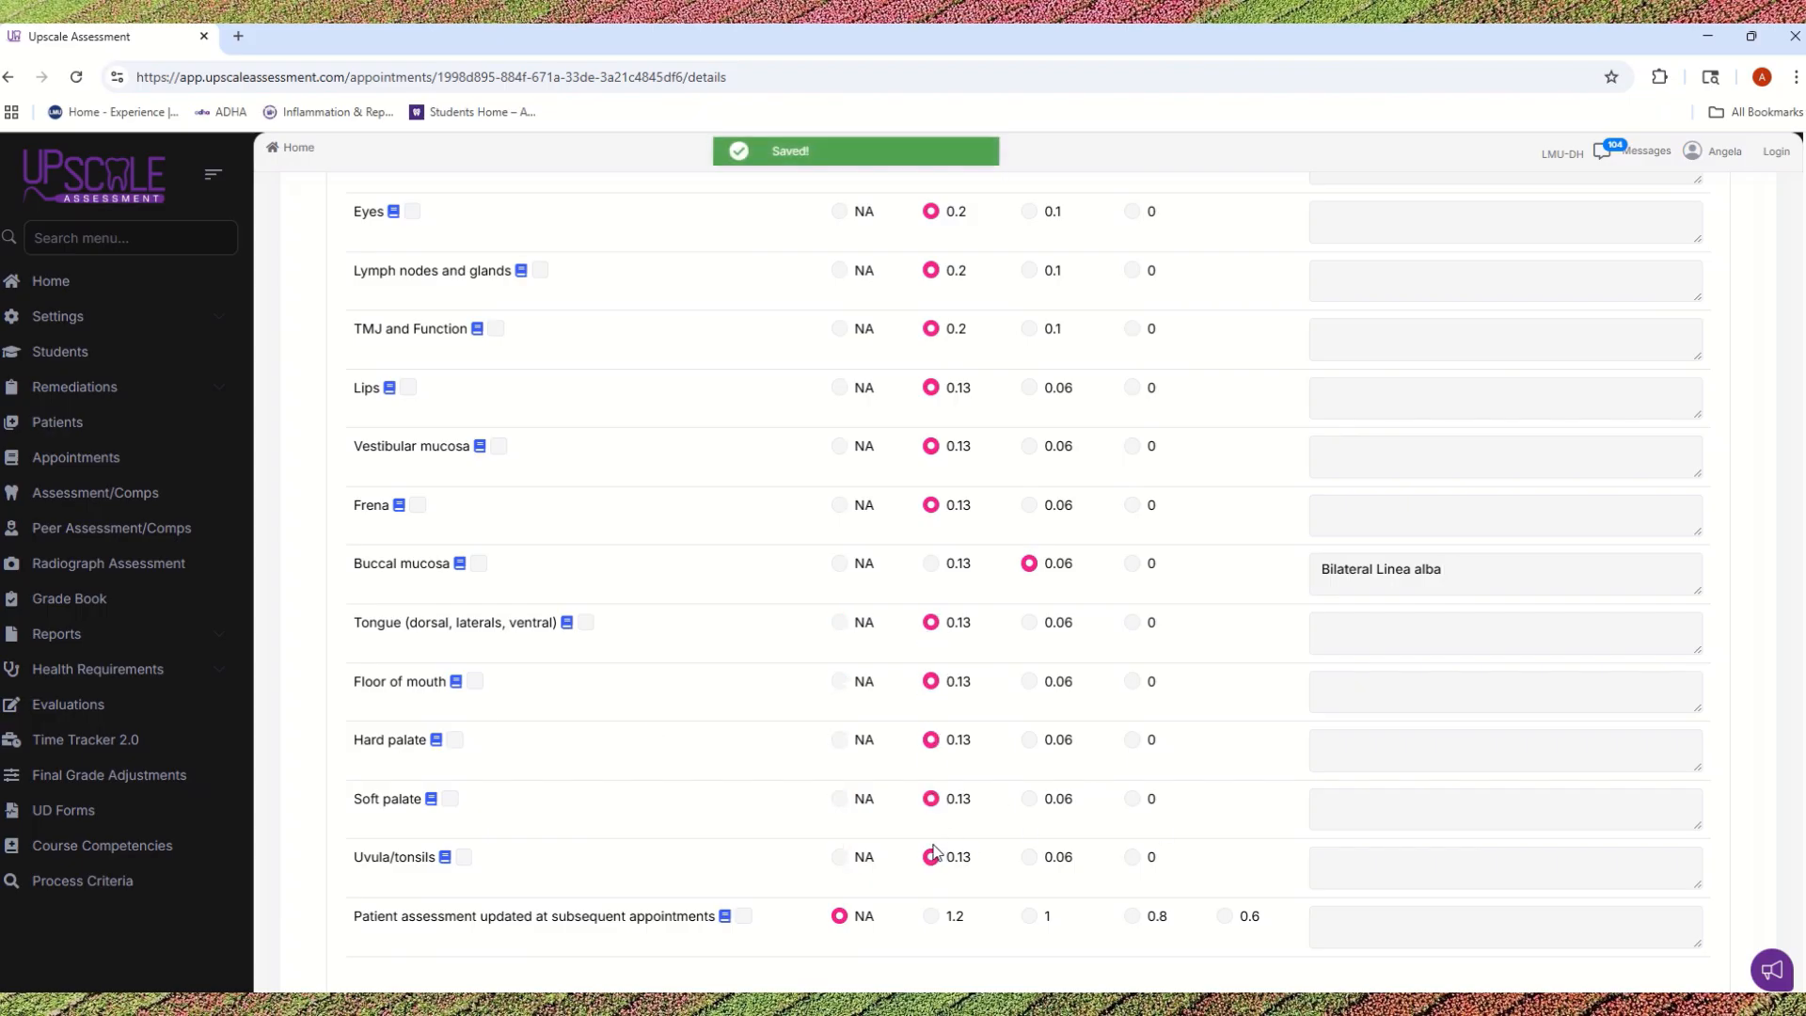
Step: Review the Extra/Intra Oral Exam scores and the point options for Patient assessment updated at subsequent appointments
scroll(934, 852, down, 2)
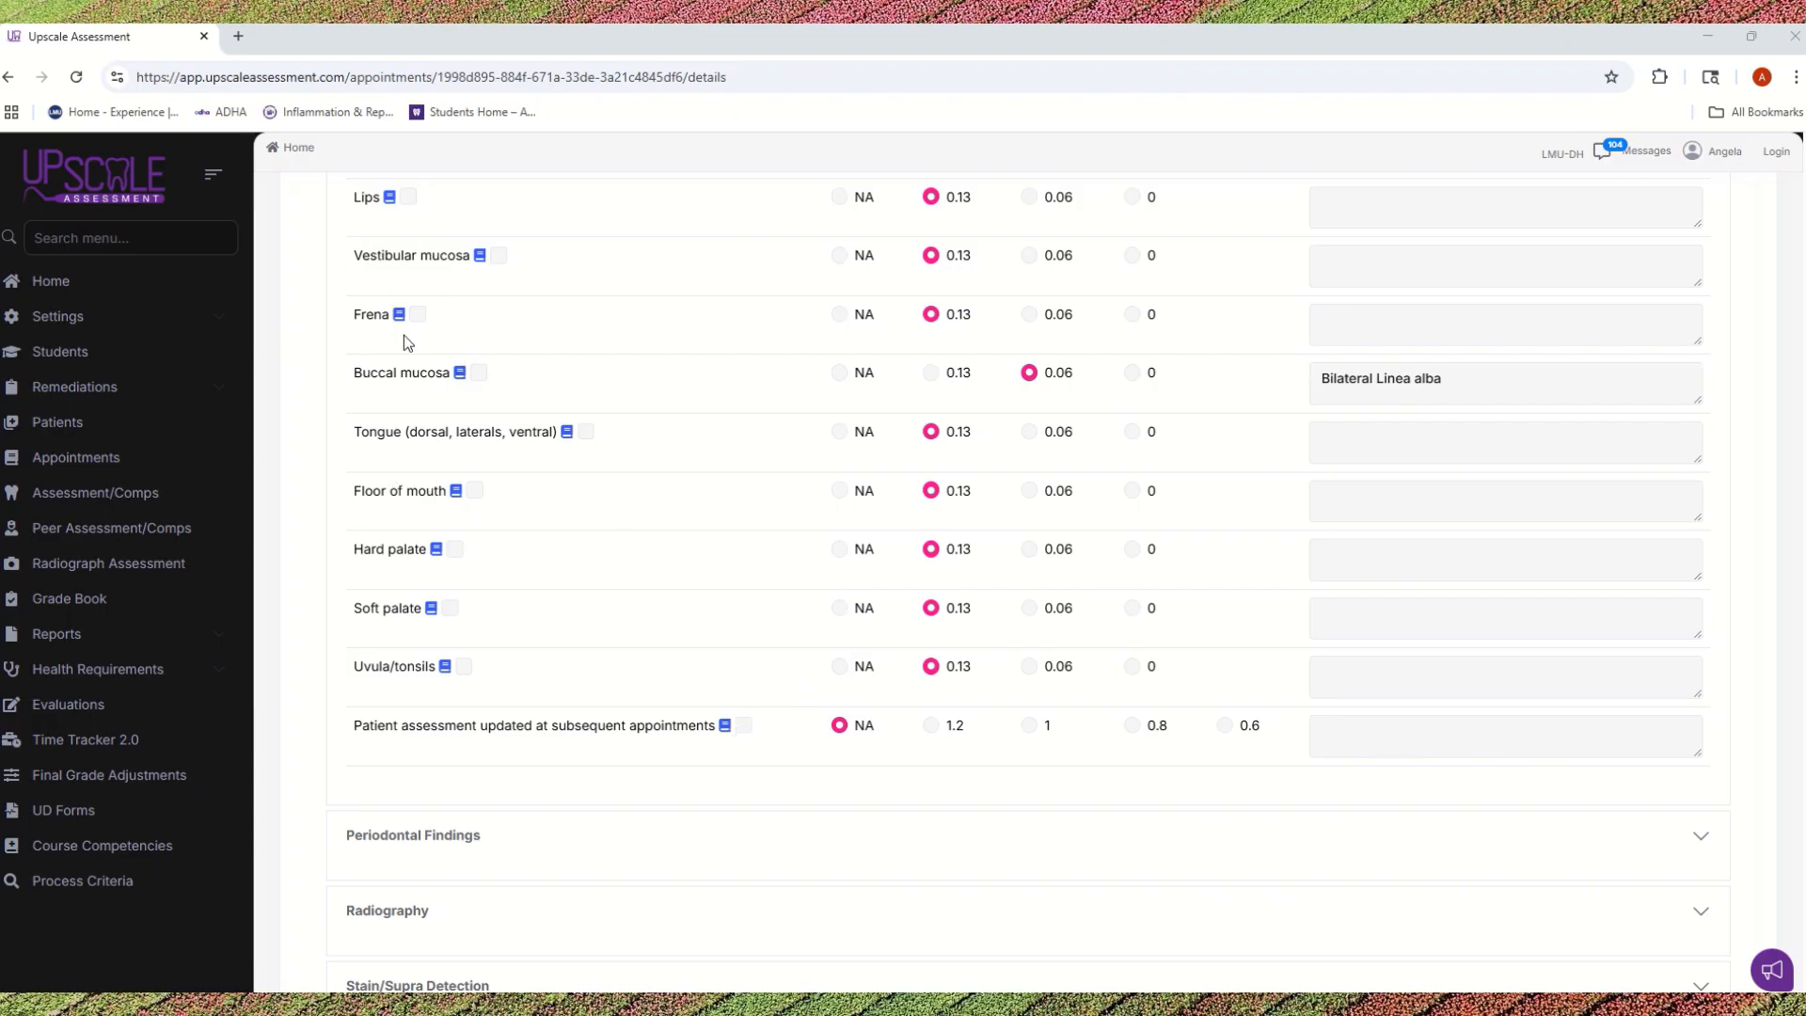
scroll(541, 463, up, 5)
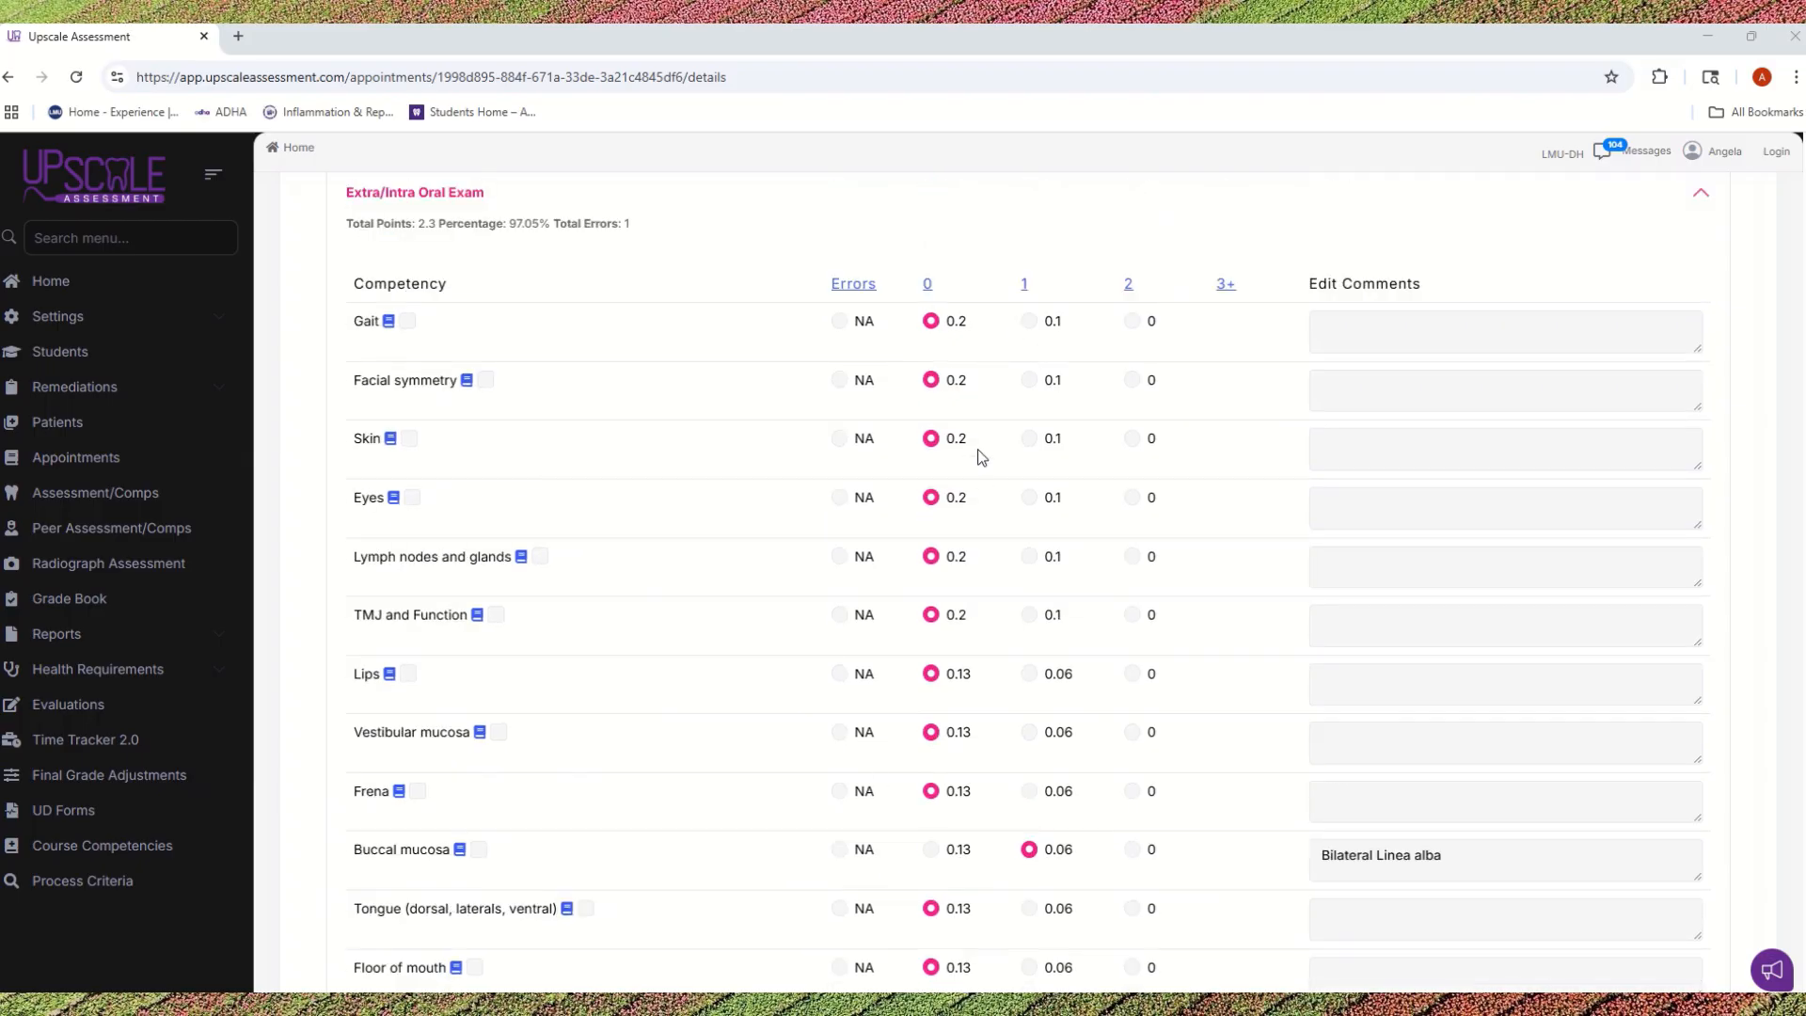
scroll(889, 741, down, 2)
scroll(888, 741, down, 2)
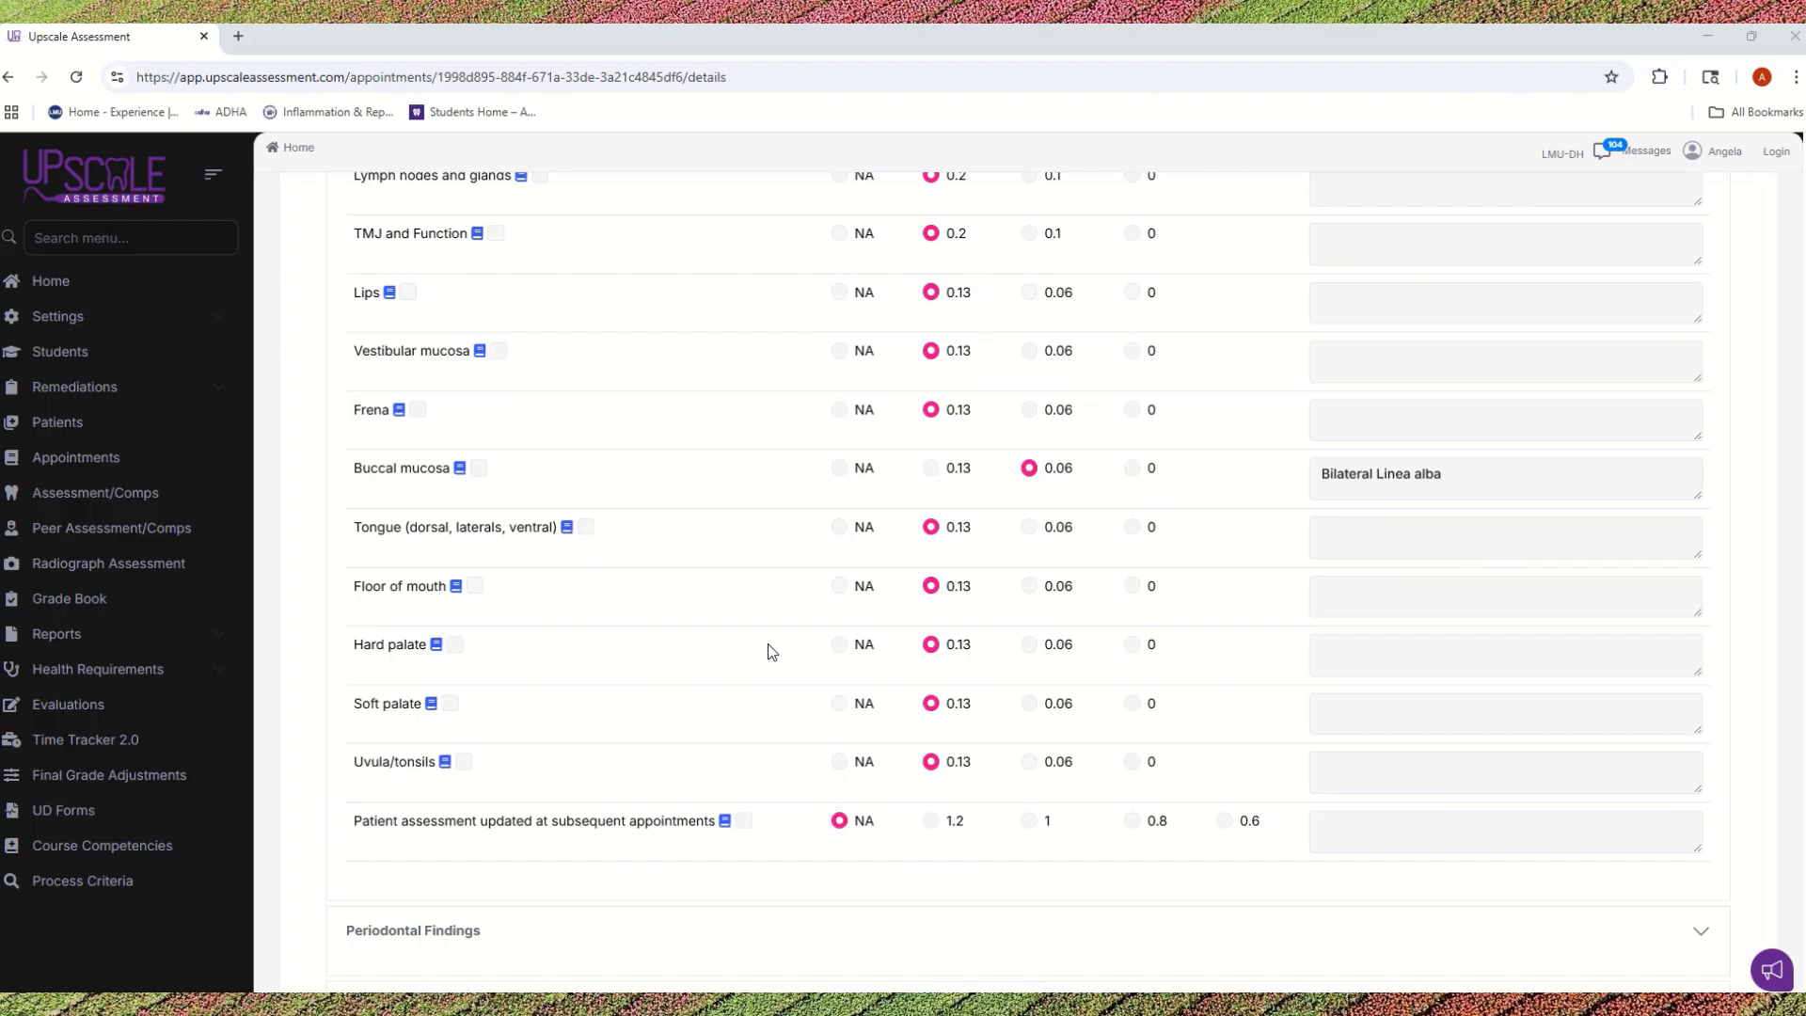
scroll(763, 647, down, 2)
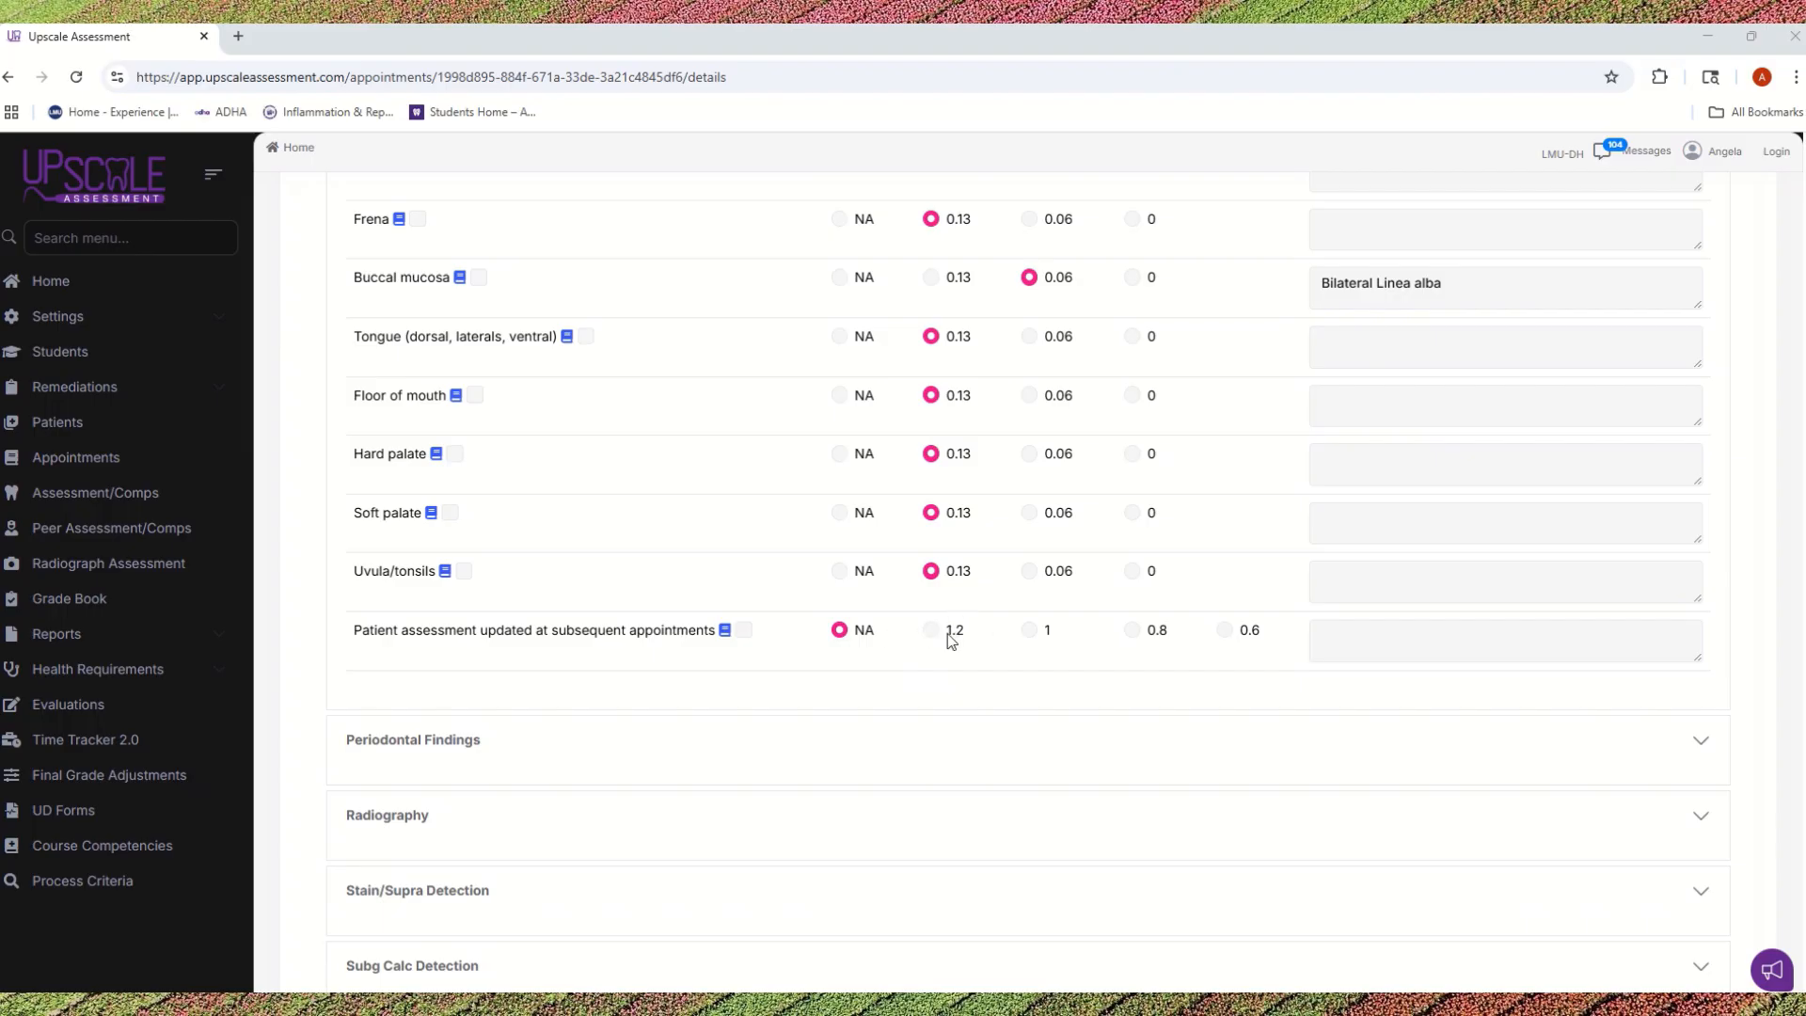
scroll(945, 583, up, 7)
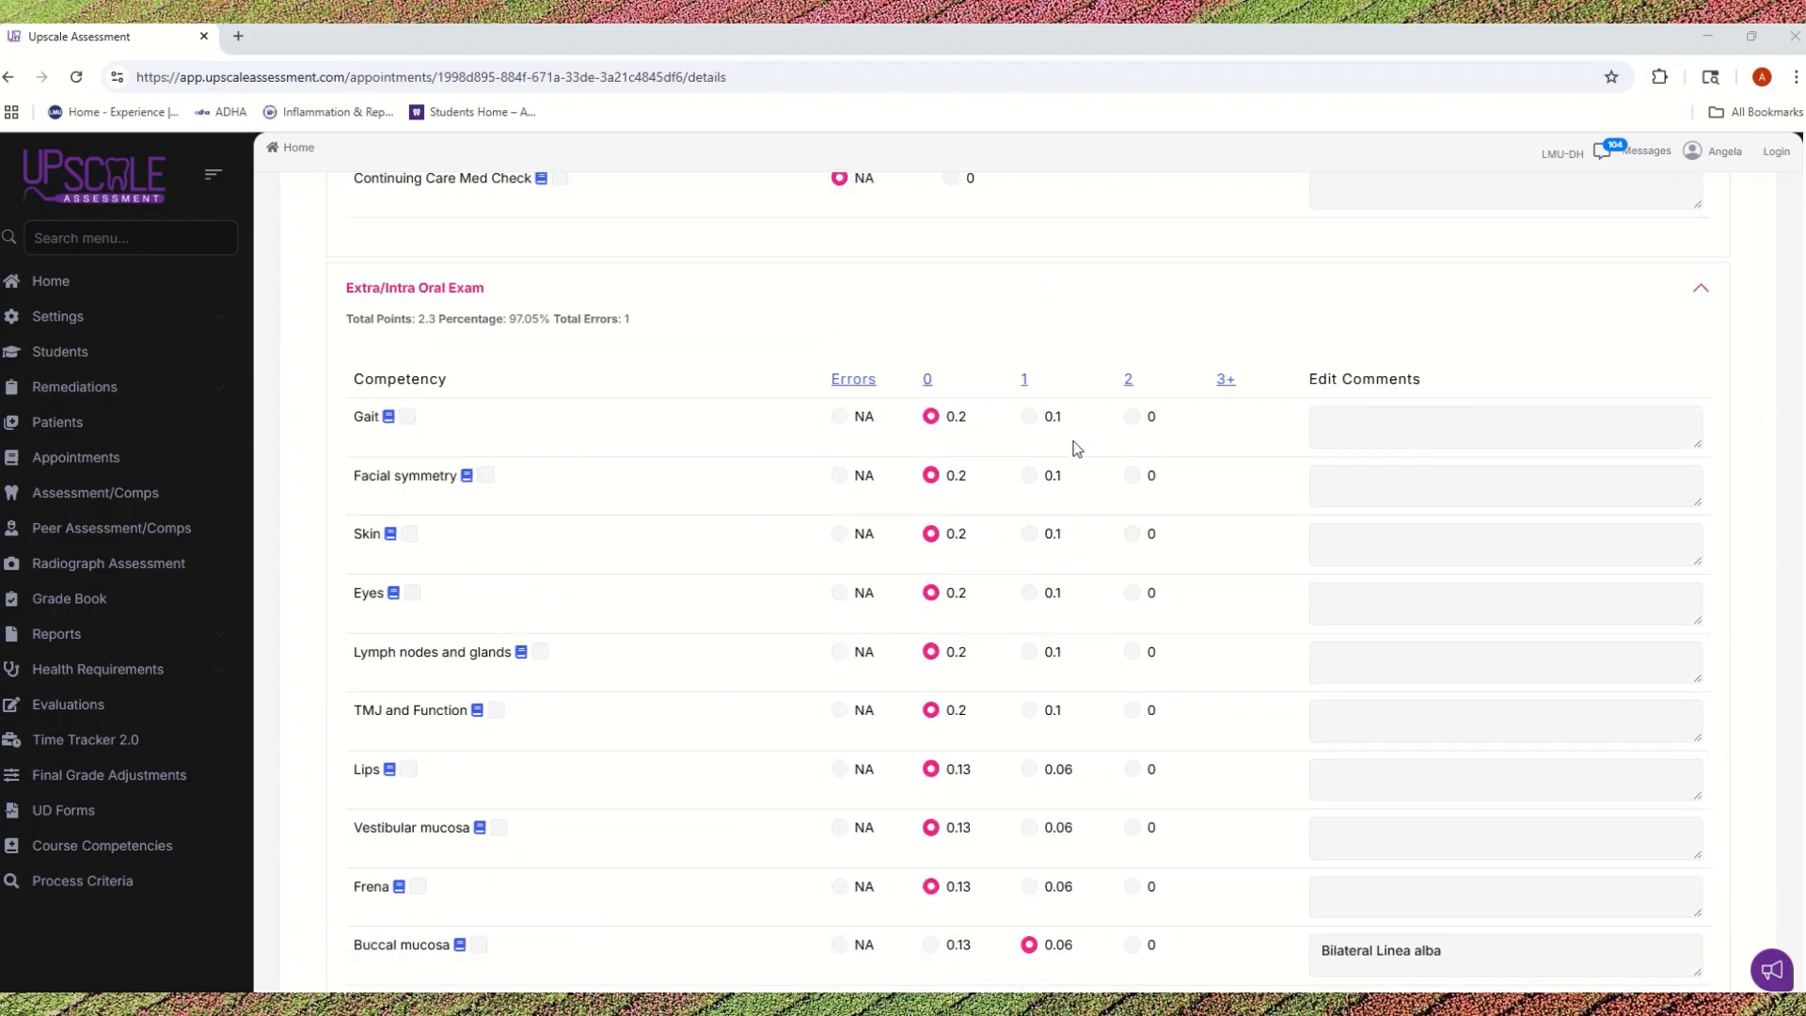
scroll(1077, 448, down, 5)
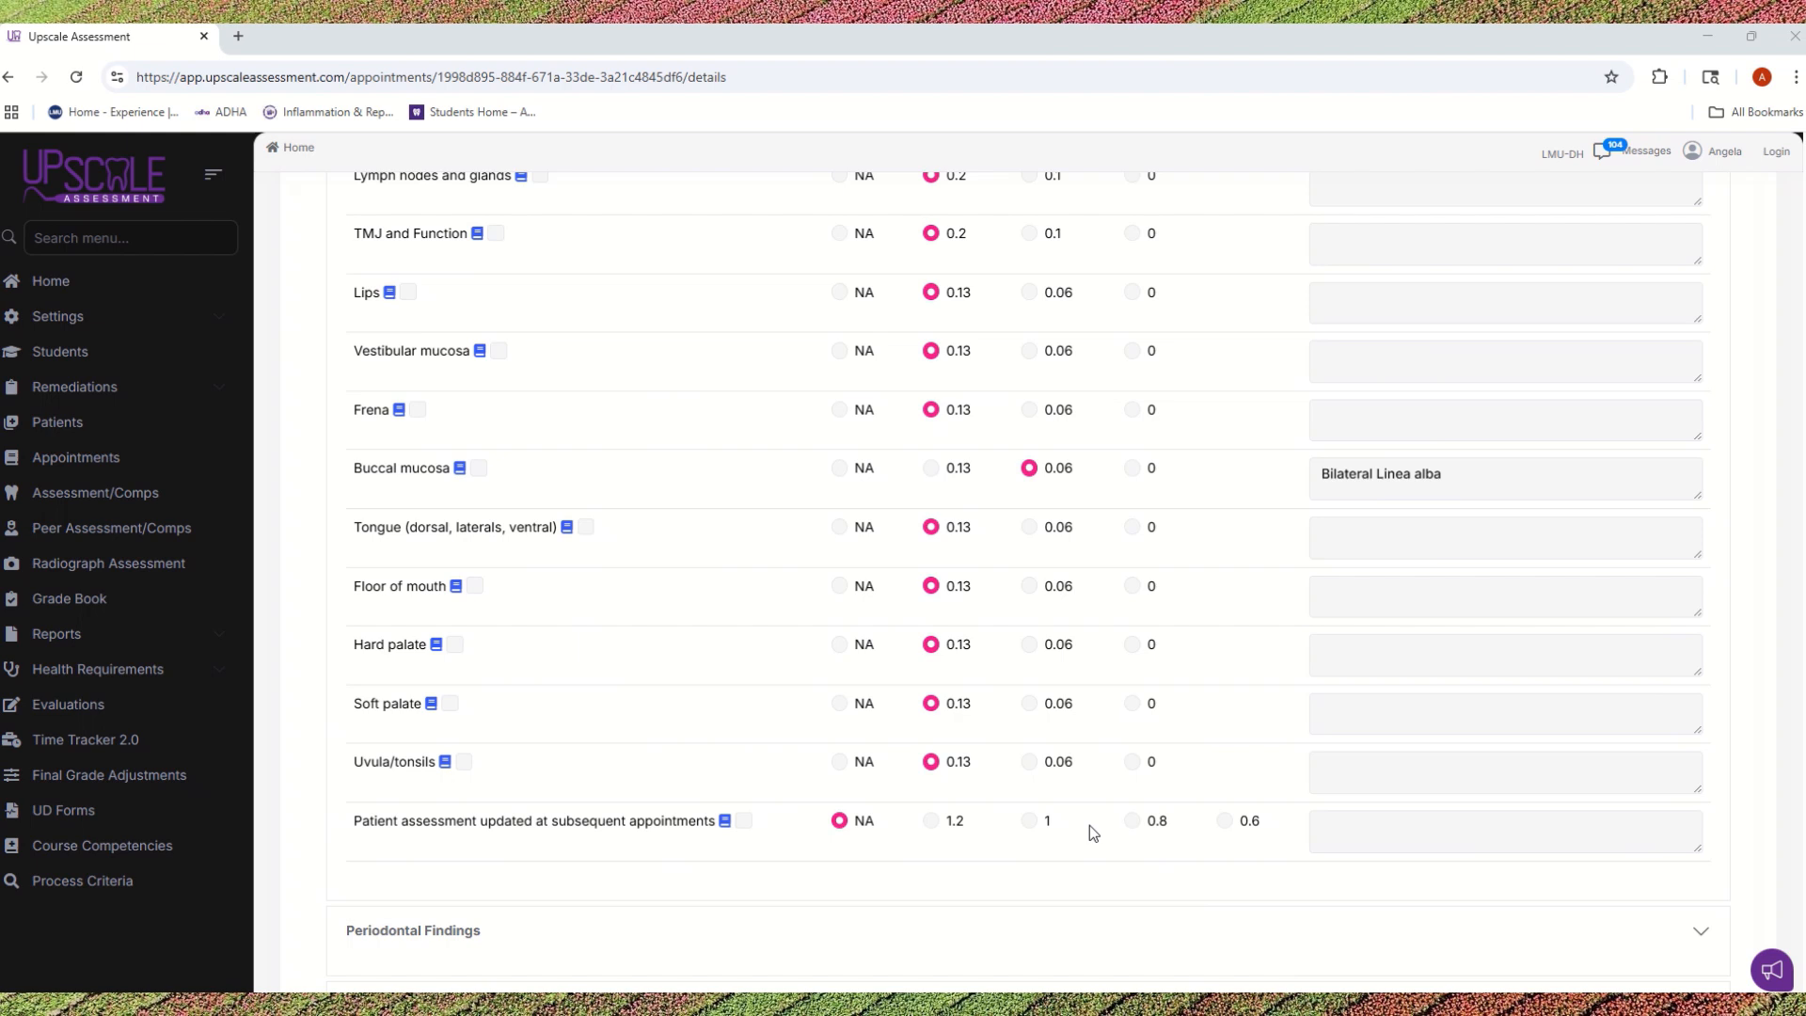
Step: Expand the Periodontal Findings section and examine its gingival description competency
scroll(829, 555, down, 4)
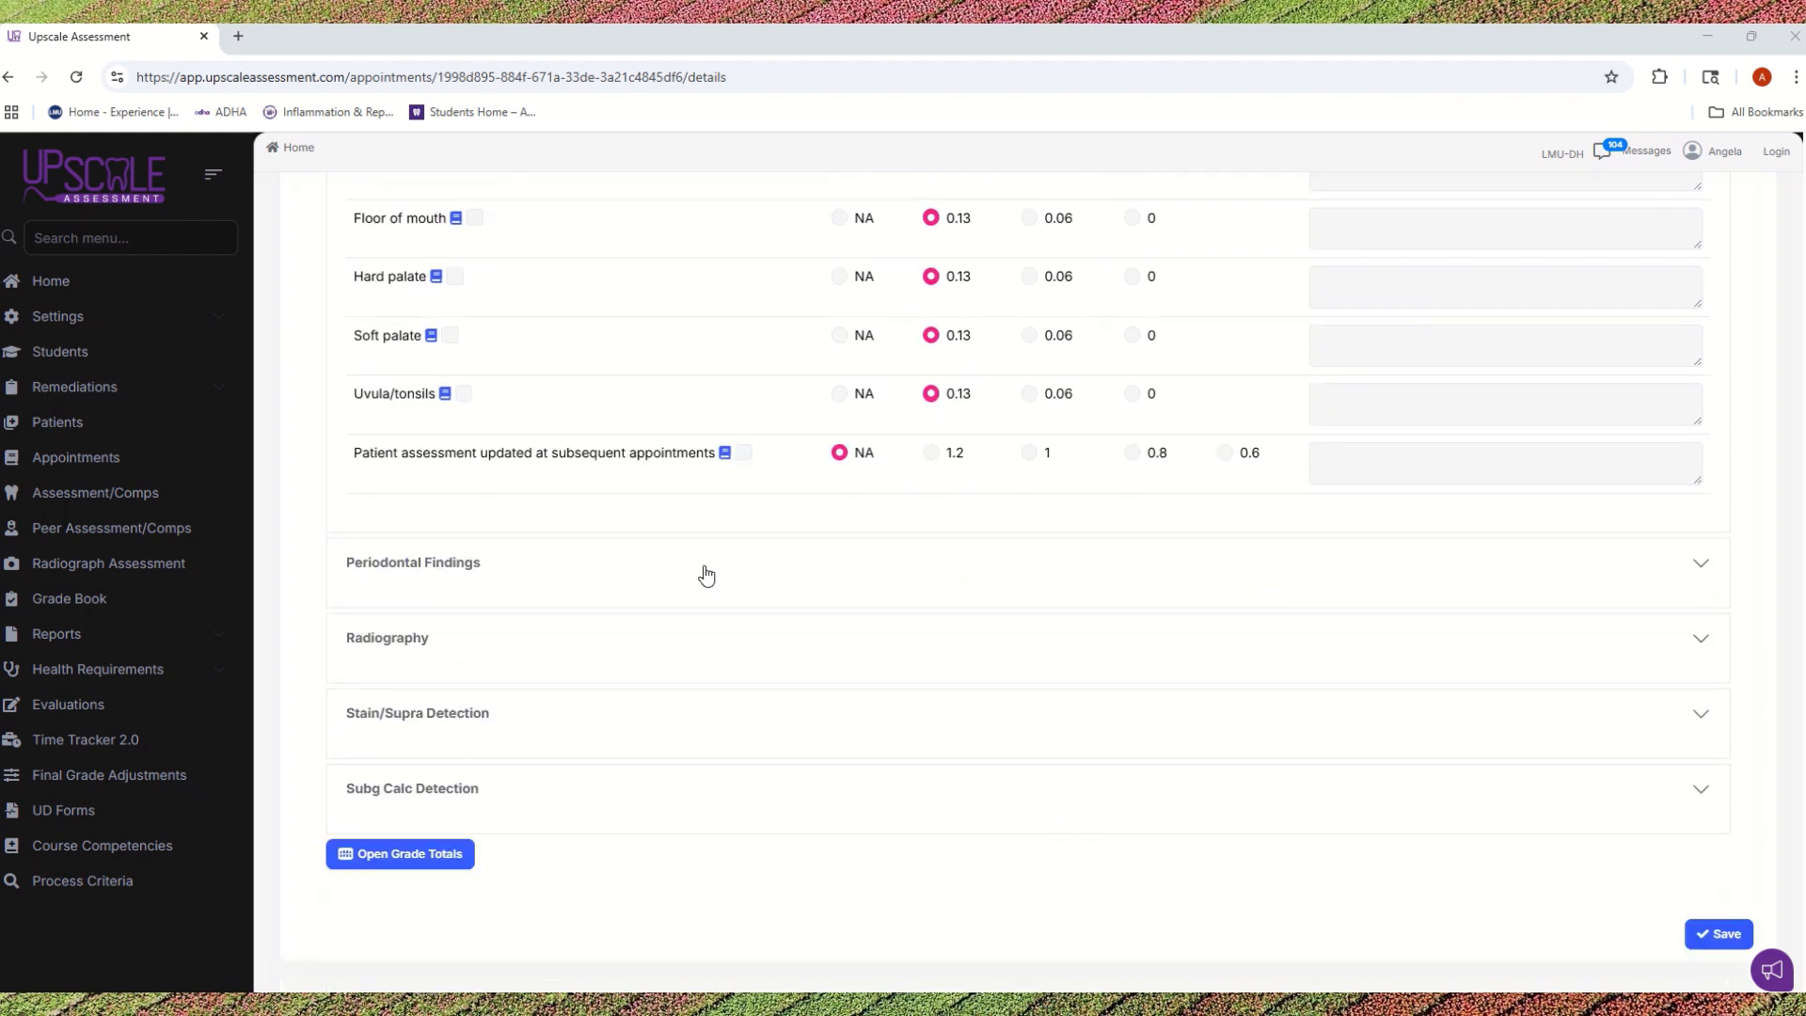
click(1704, 563)
scroll(771, 632, down, 2)
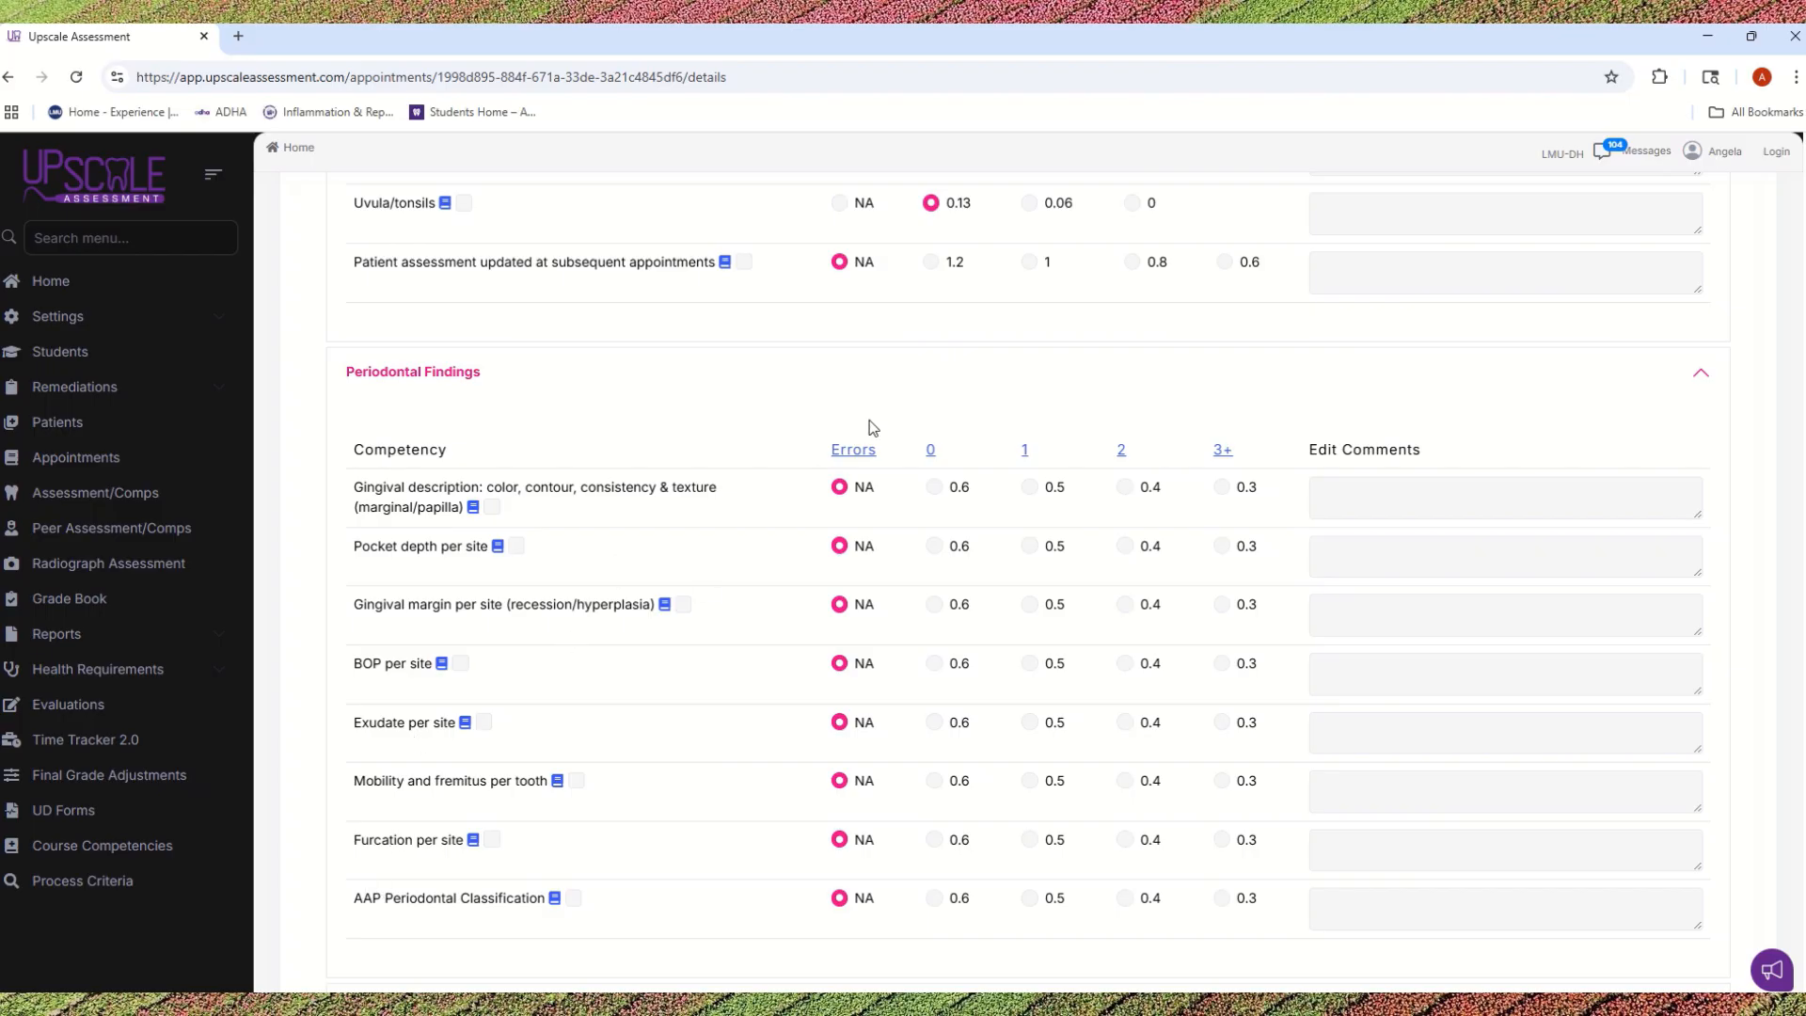
drag(464, 508, 345, 493)
click(551, 528)
click(934, 489)
click(934, 558)
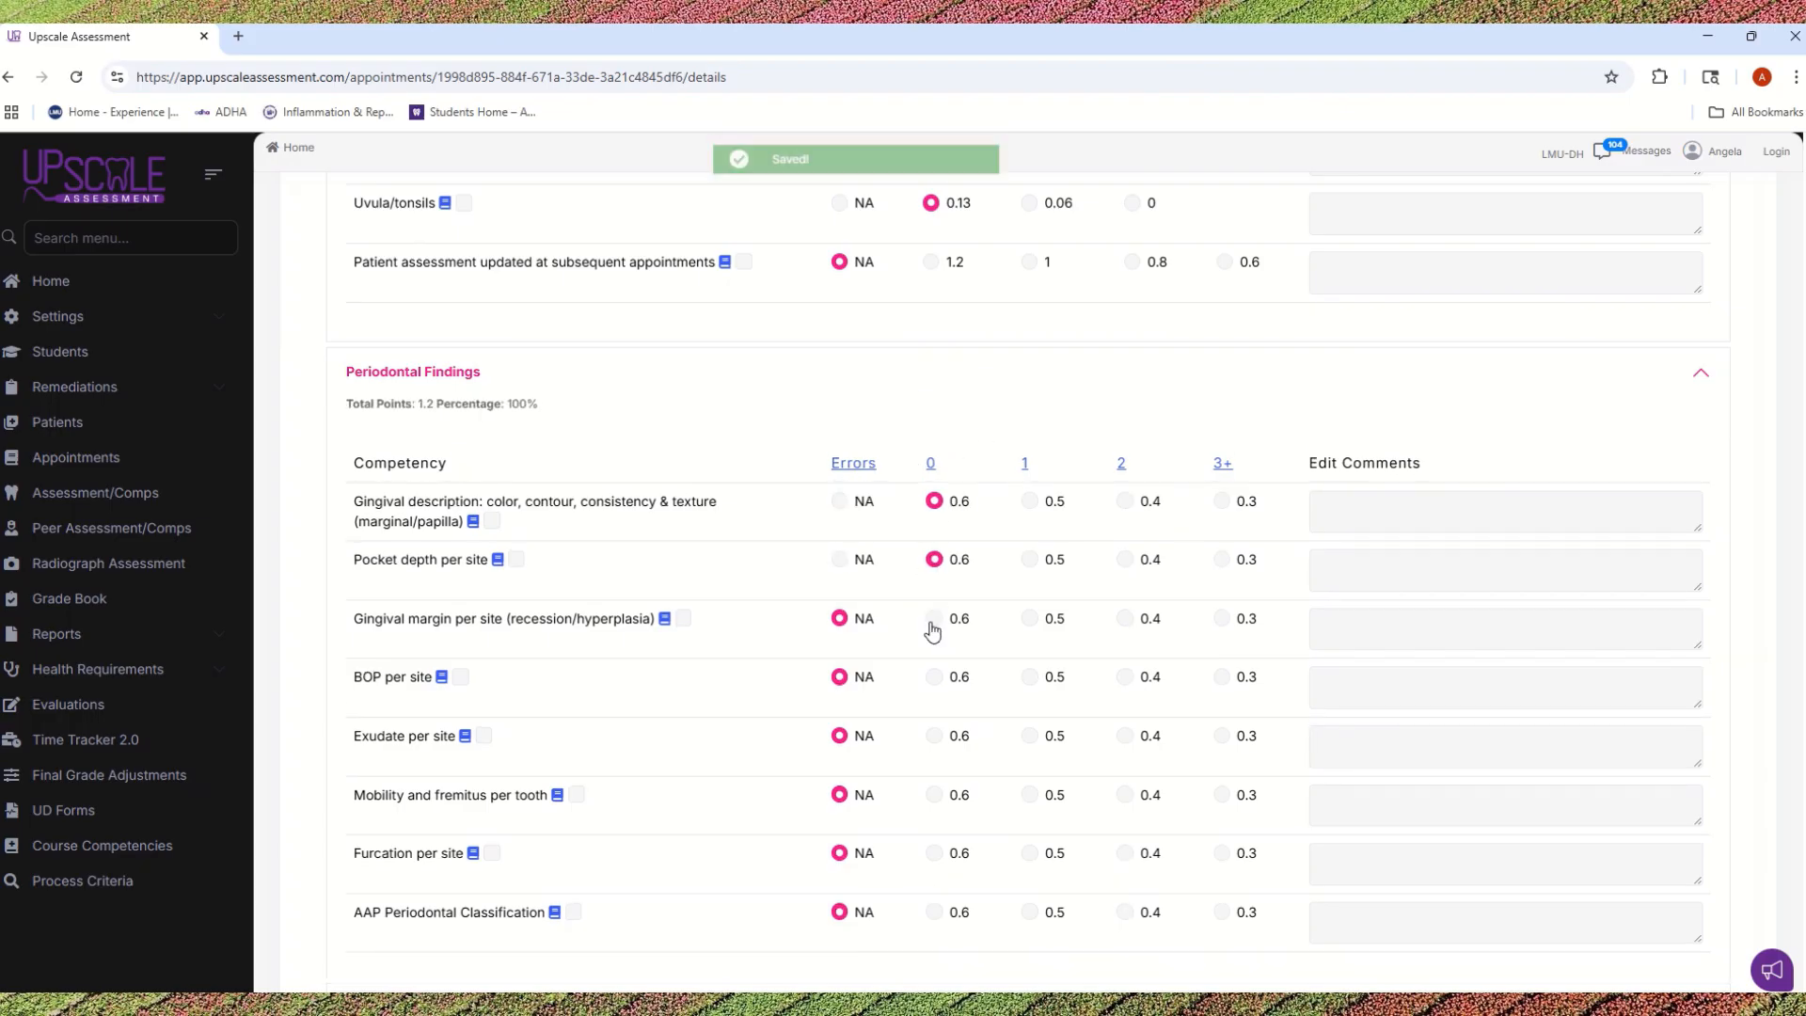
click(934, 618)
click(934, 677)
click(933, 735)
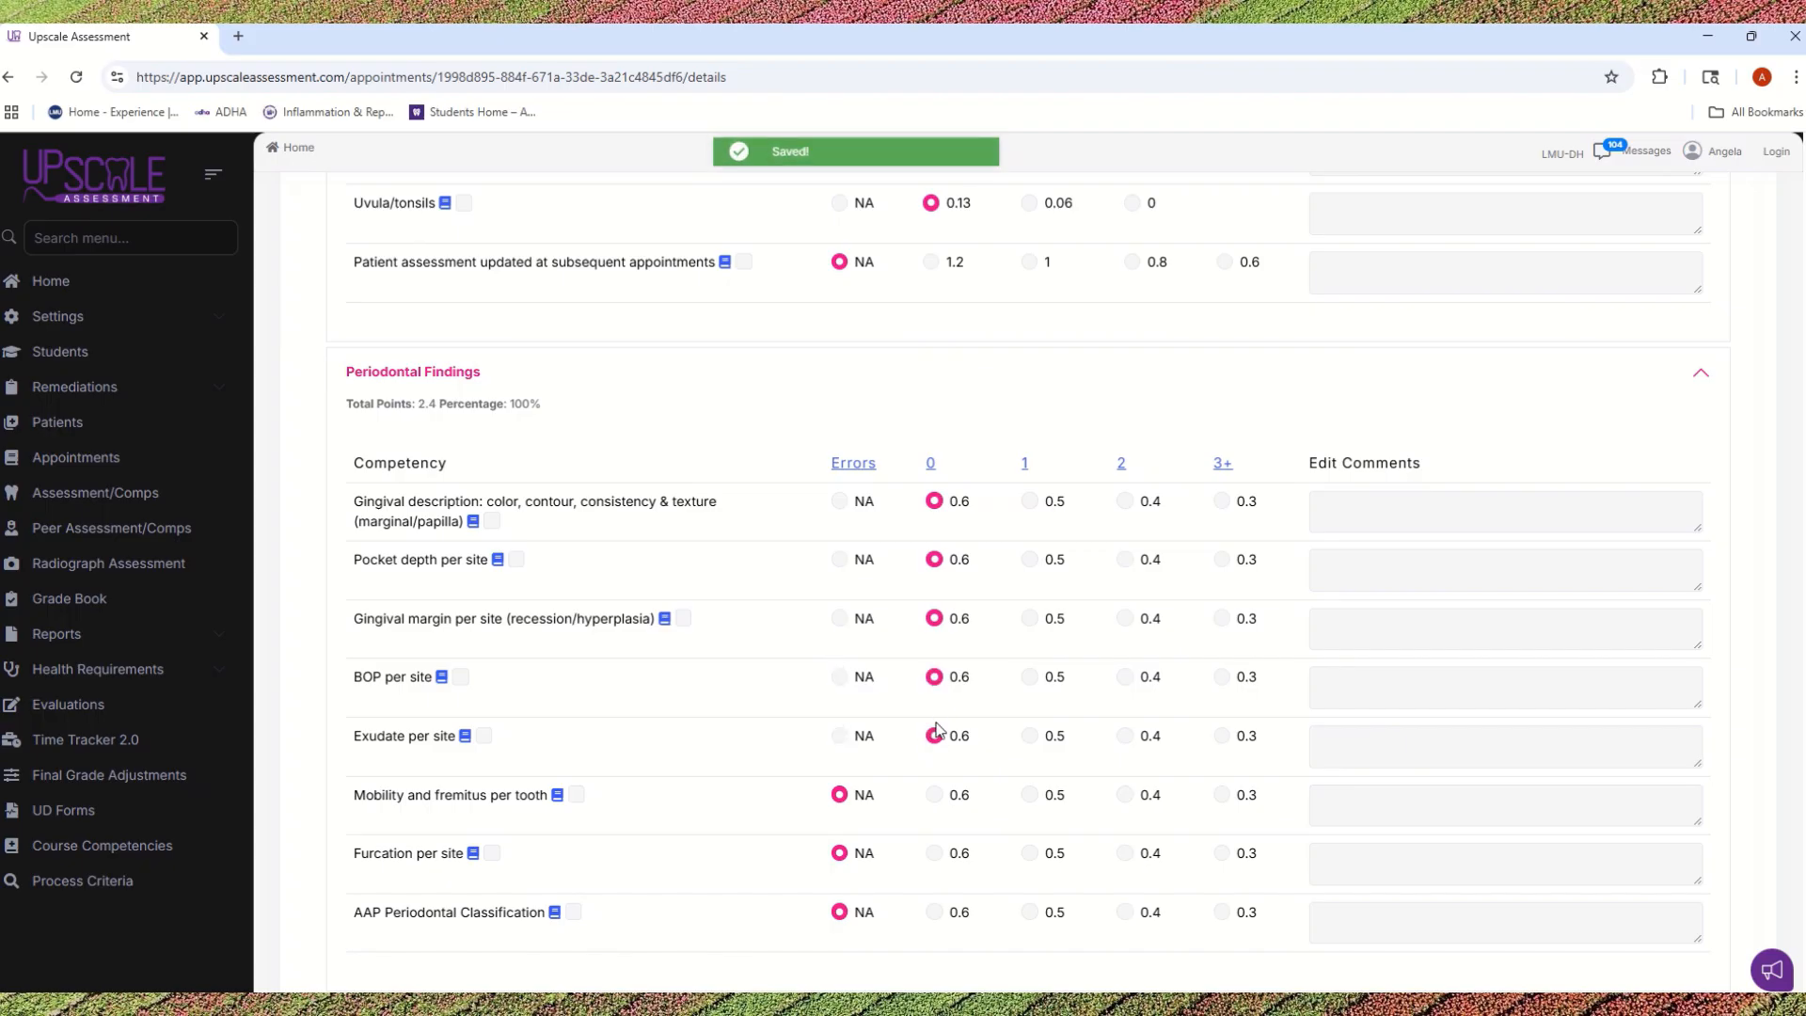
click(839, 735)
click(839, 677)
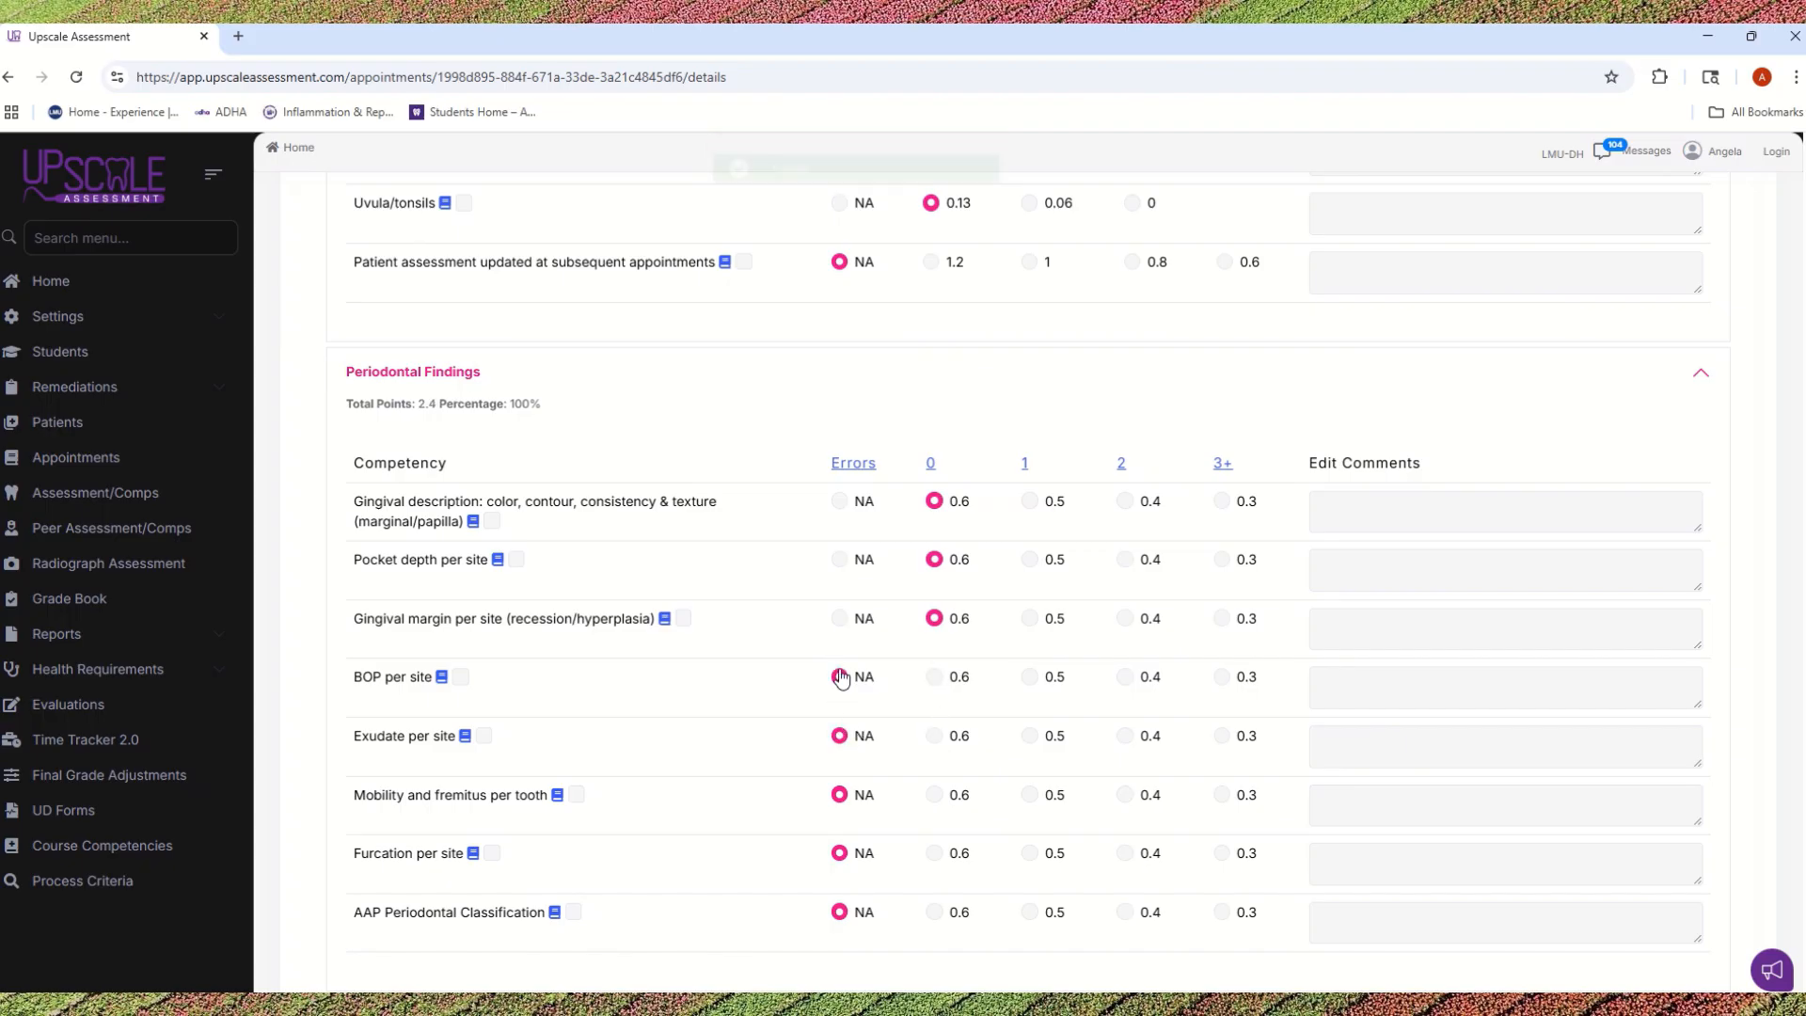
click(839, 618)
click(837, 499)
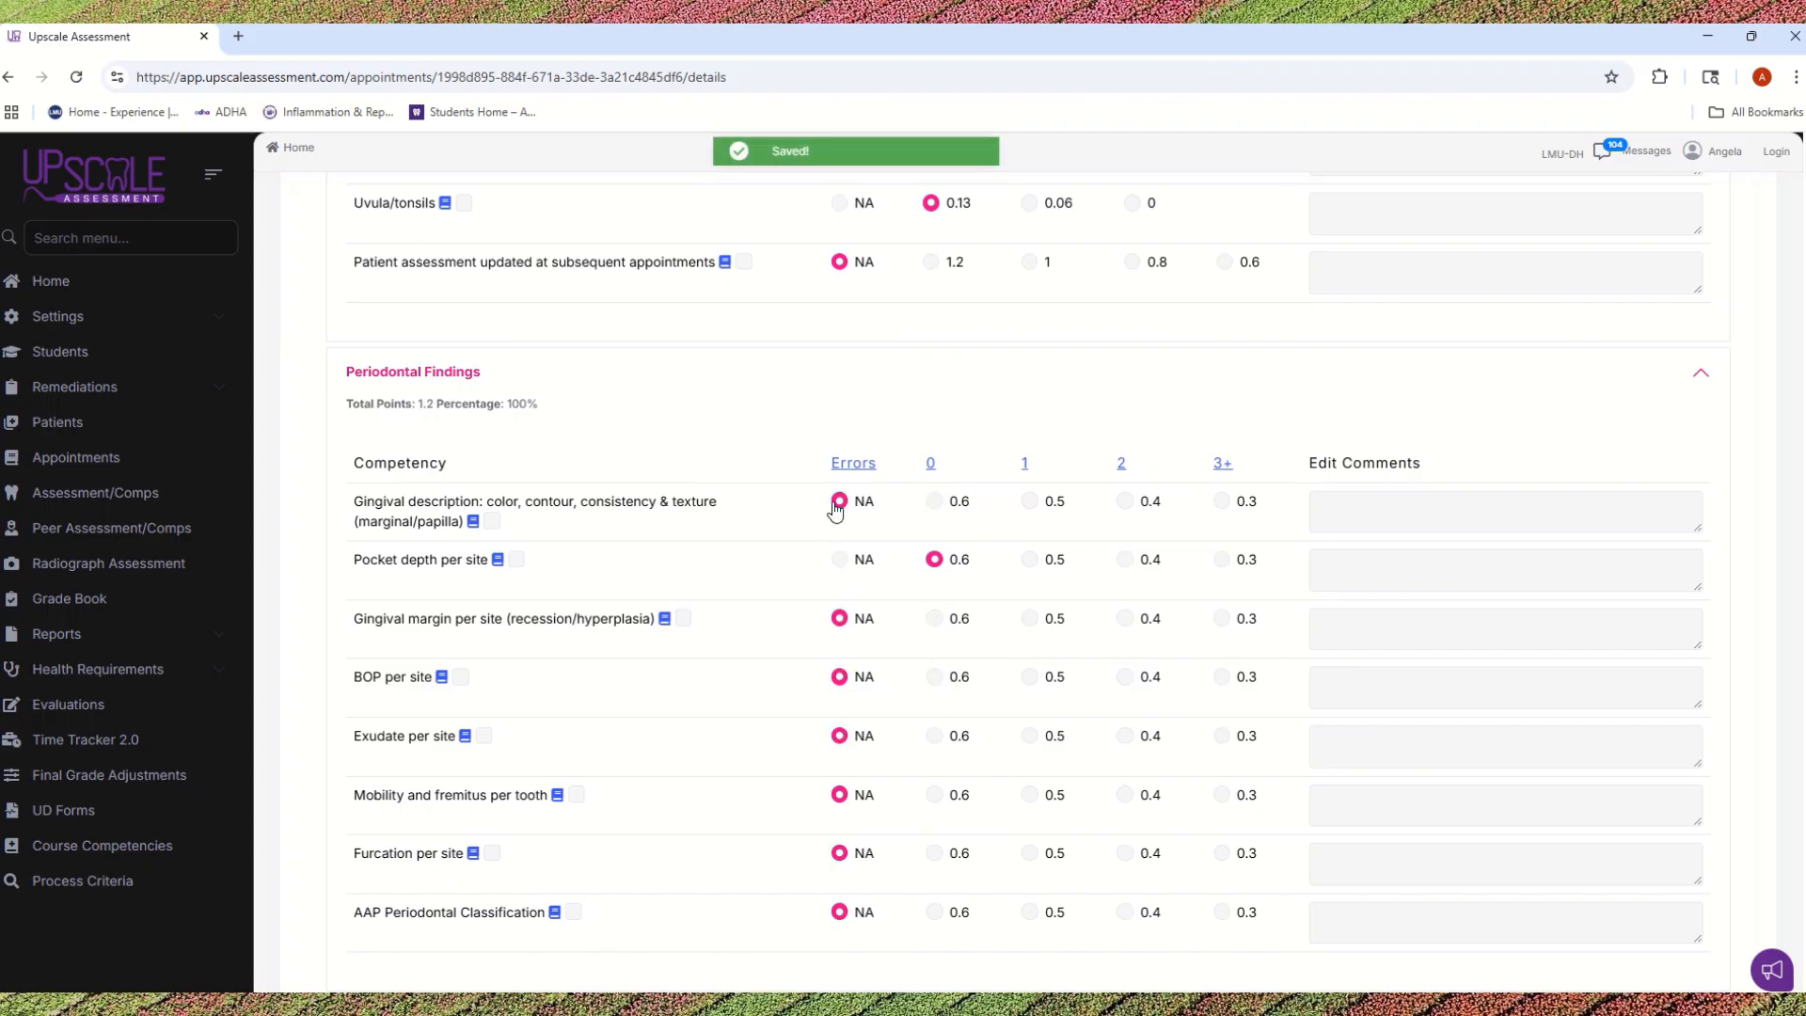
click(839, 559)
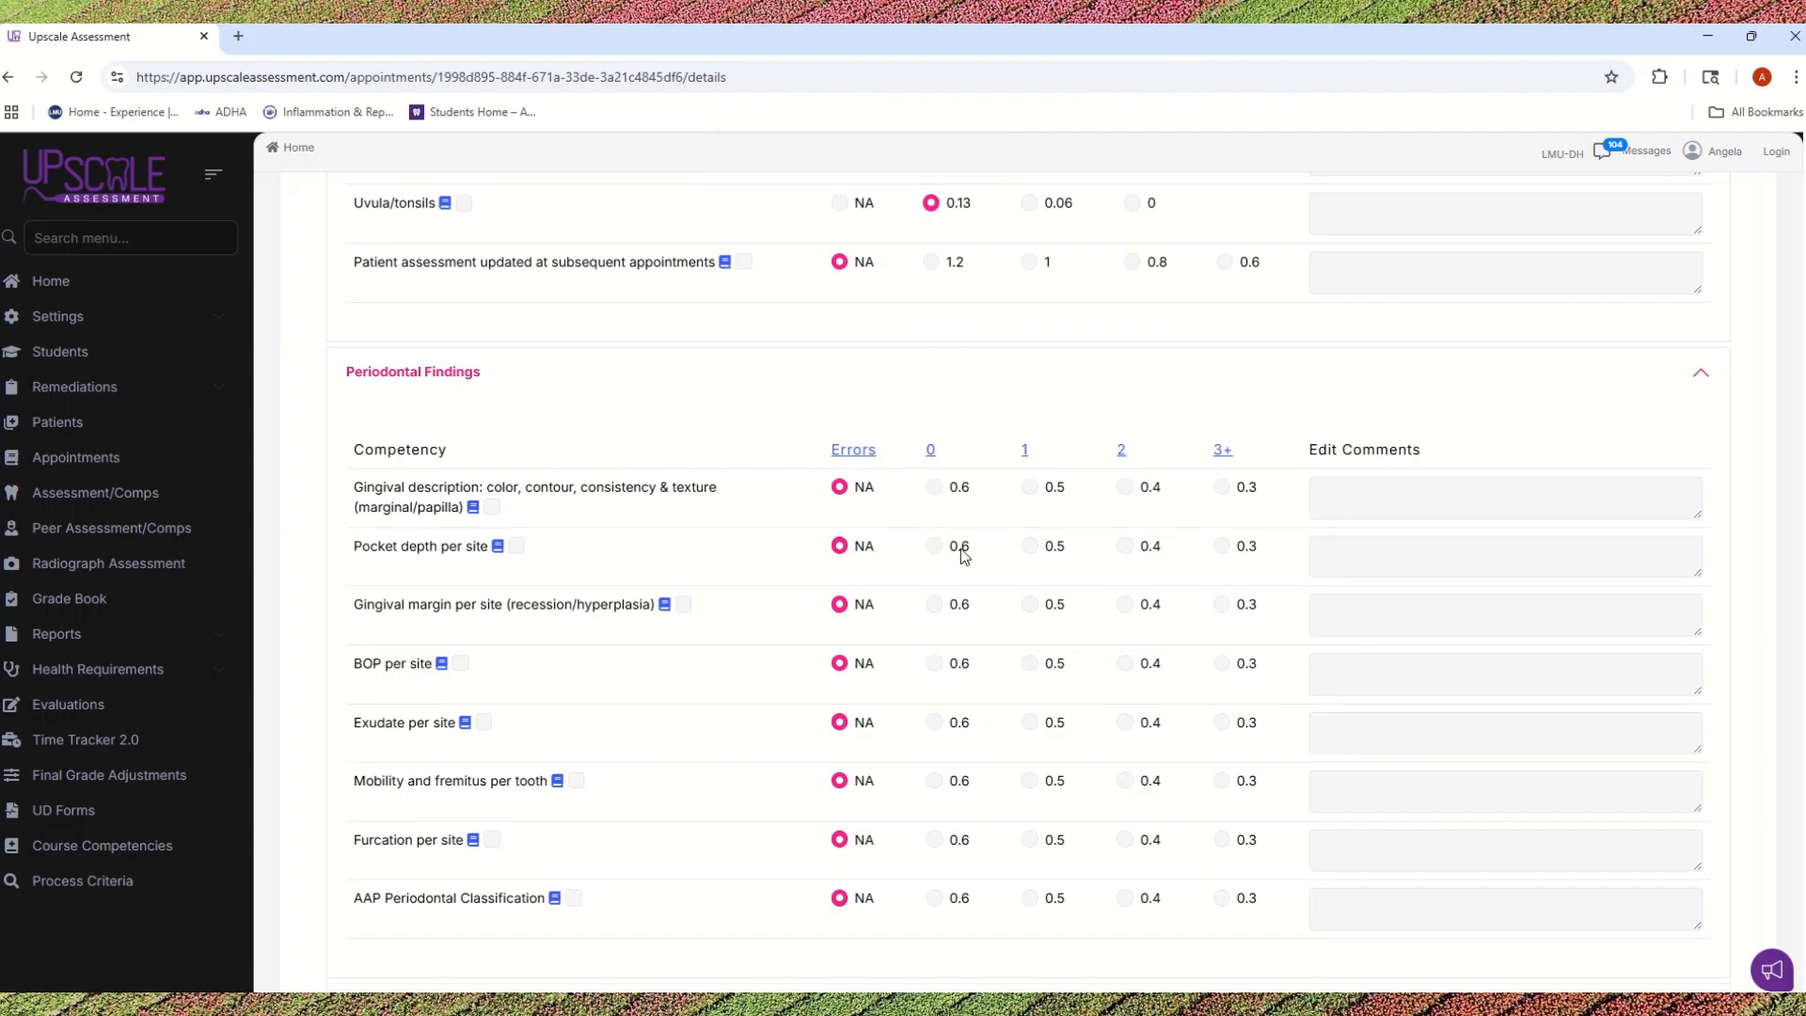
Step: Score all Periodontal Findings competencies at once with 0 errors, and expand the Stain/Supra Detection and Subg Calc Detection sections
click(931, 450)
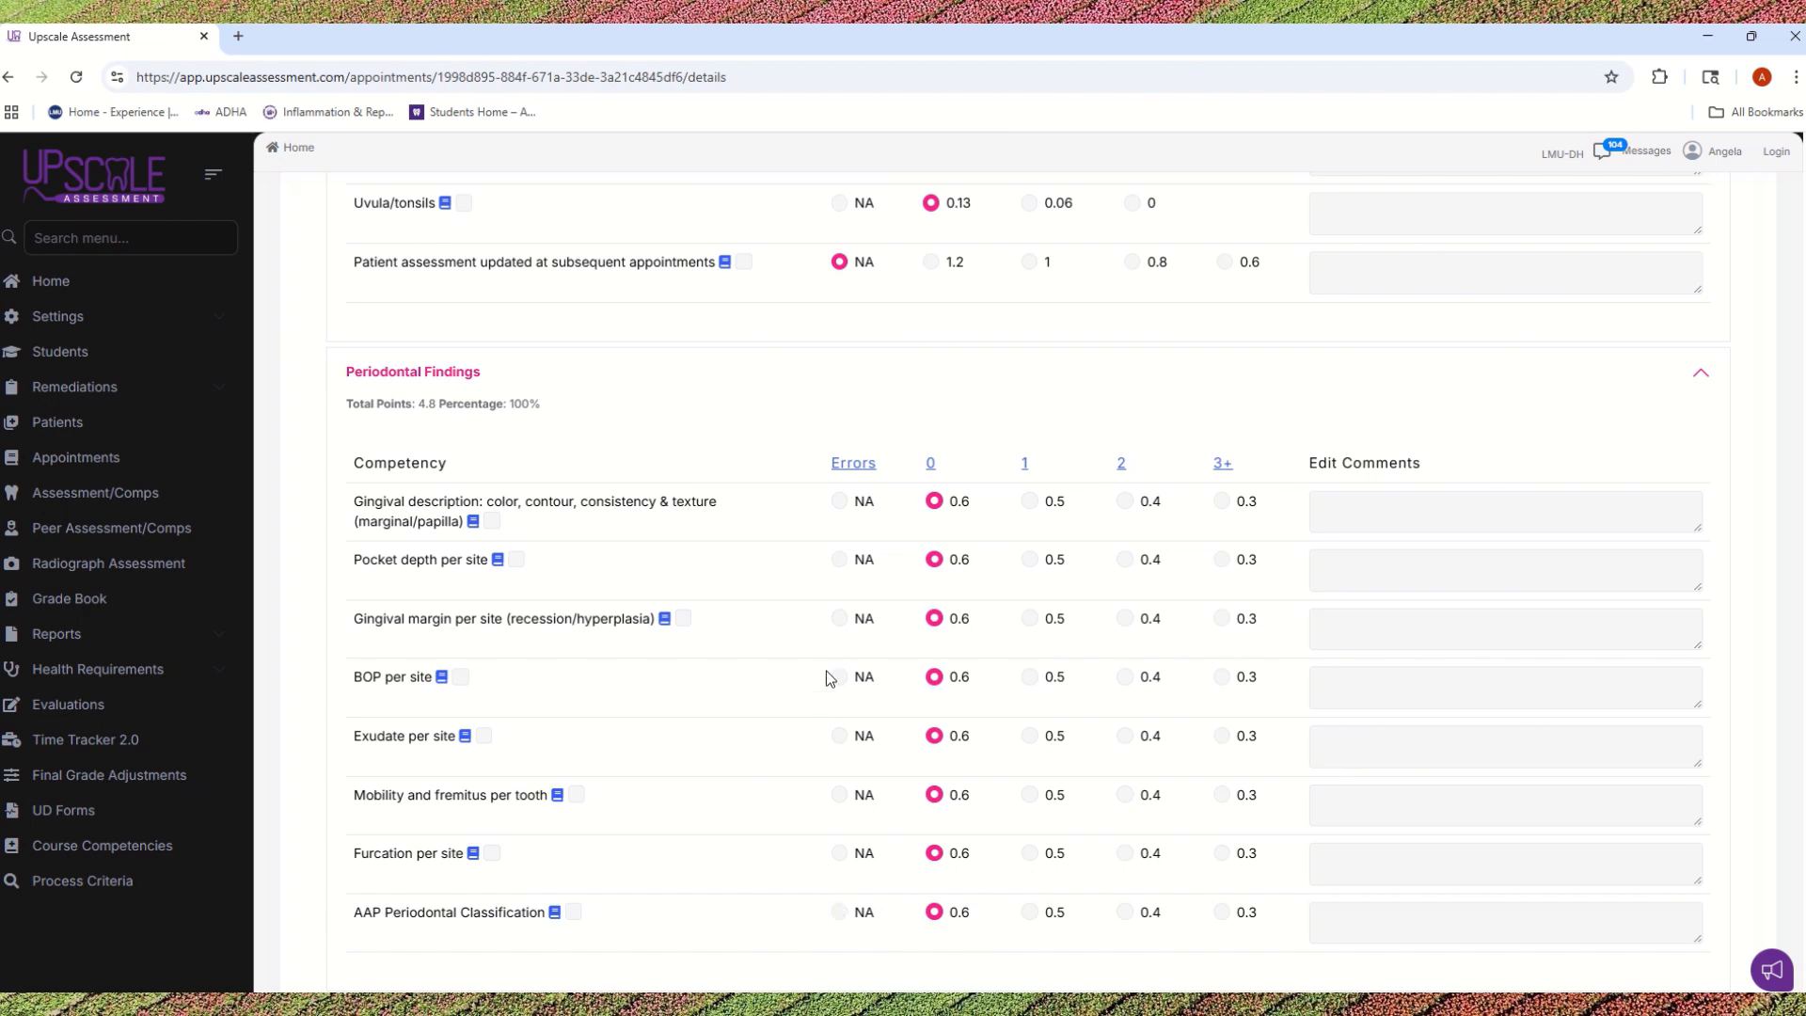
scroll(766, 611, down, 4)
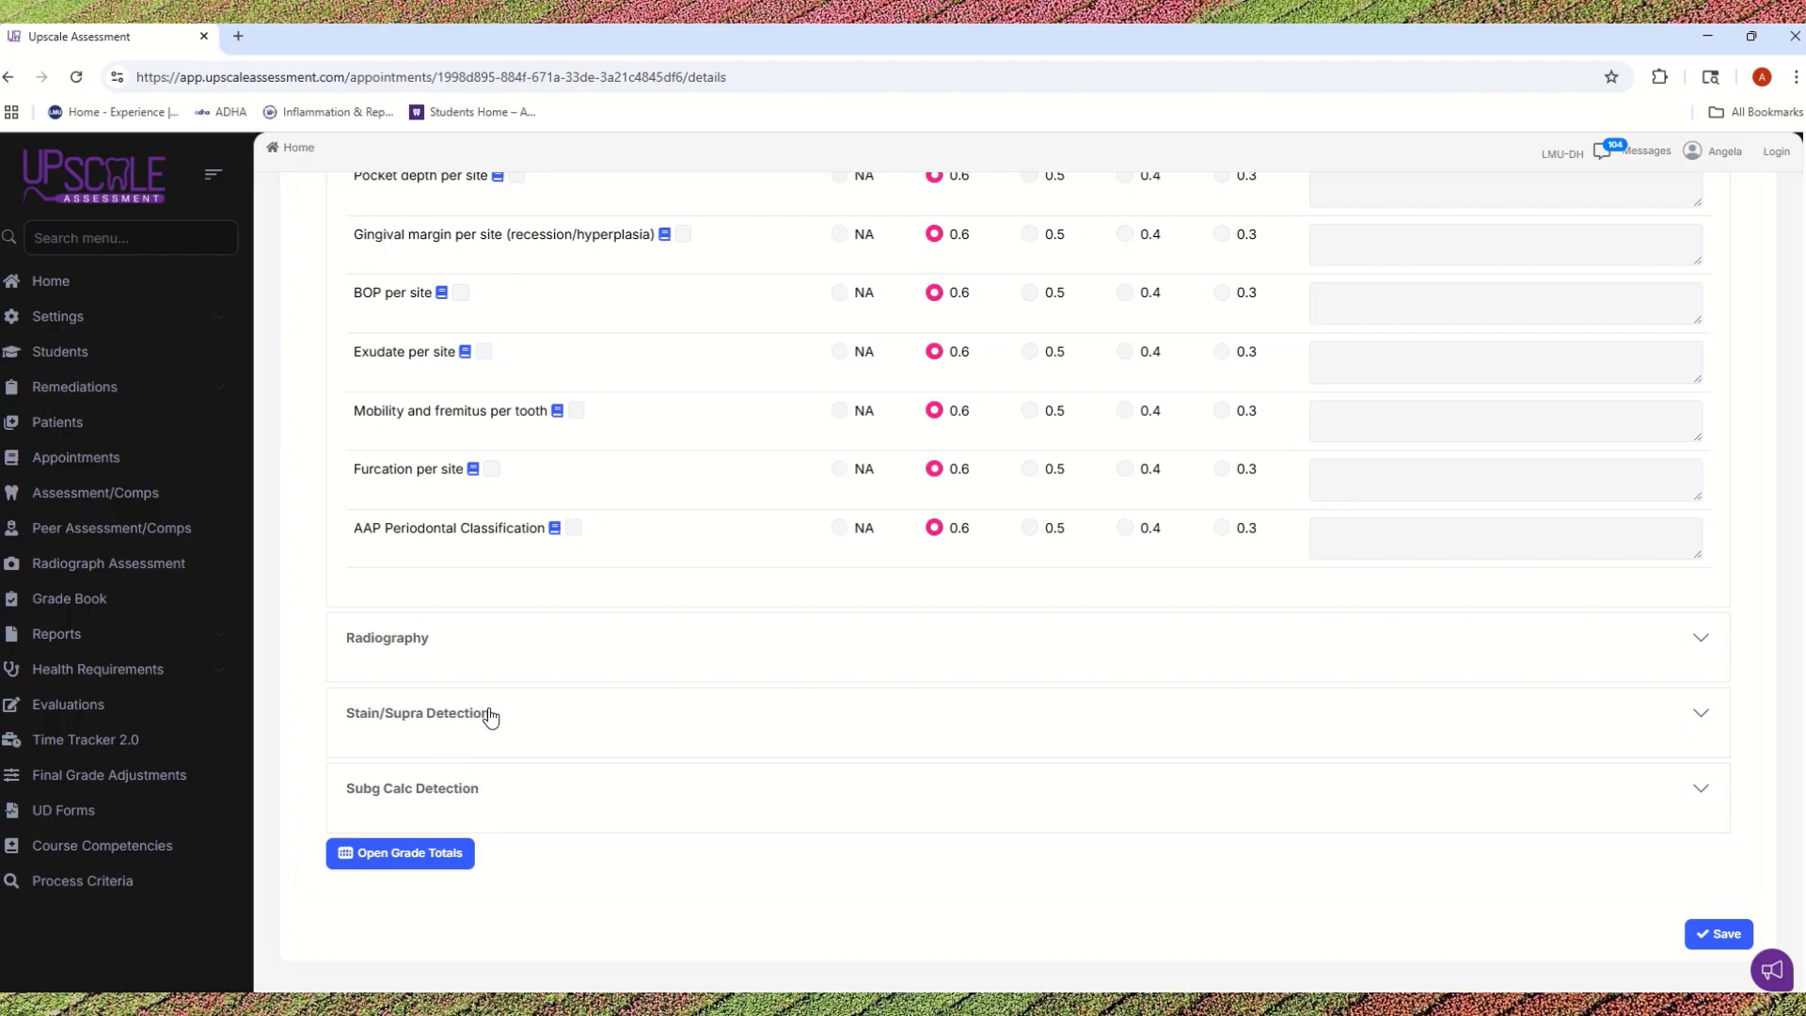
click(1699, 717)
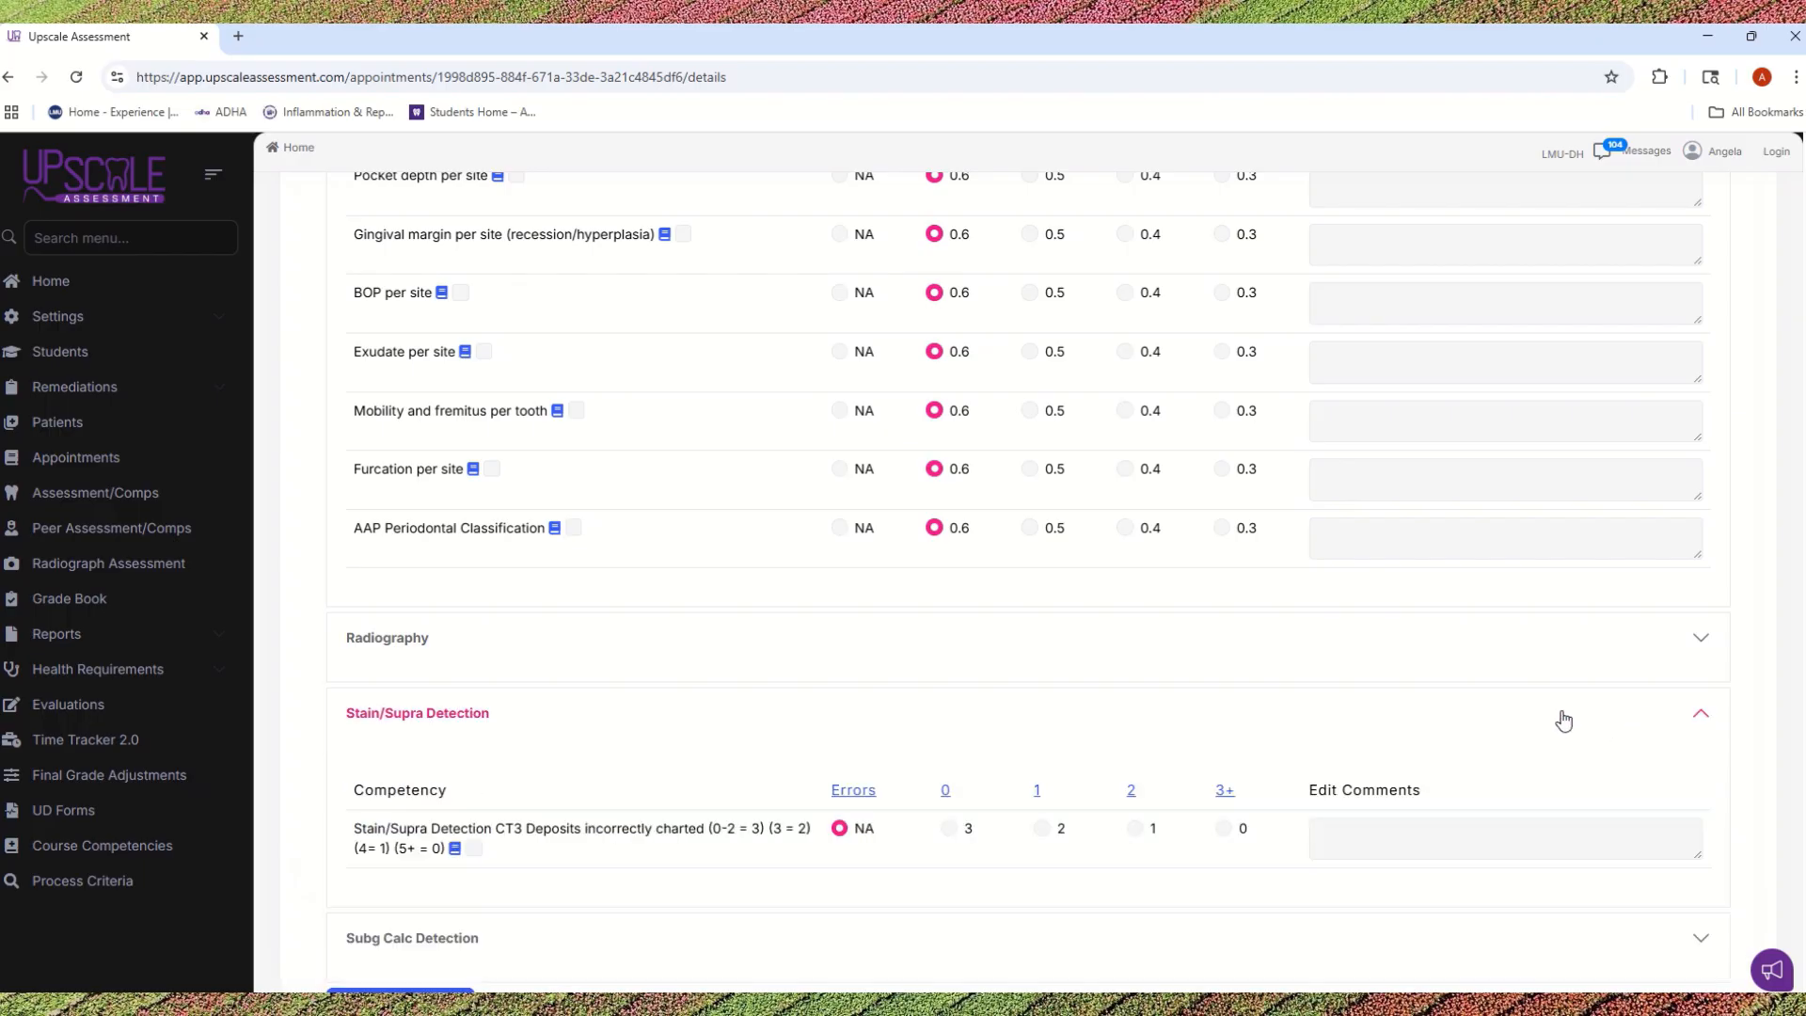
click(1702, 790)
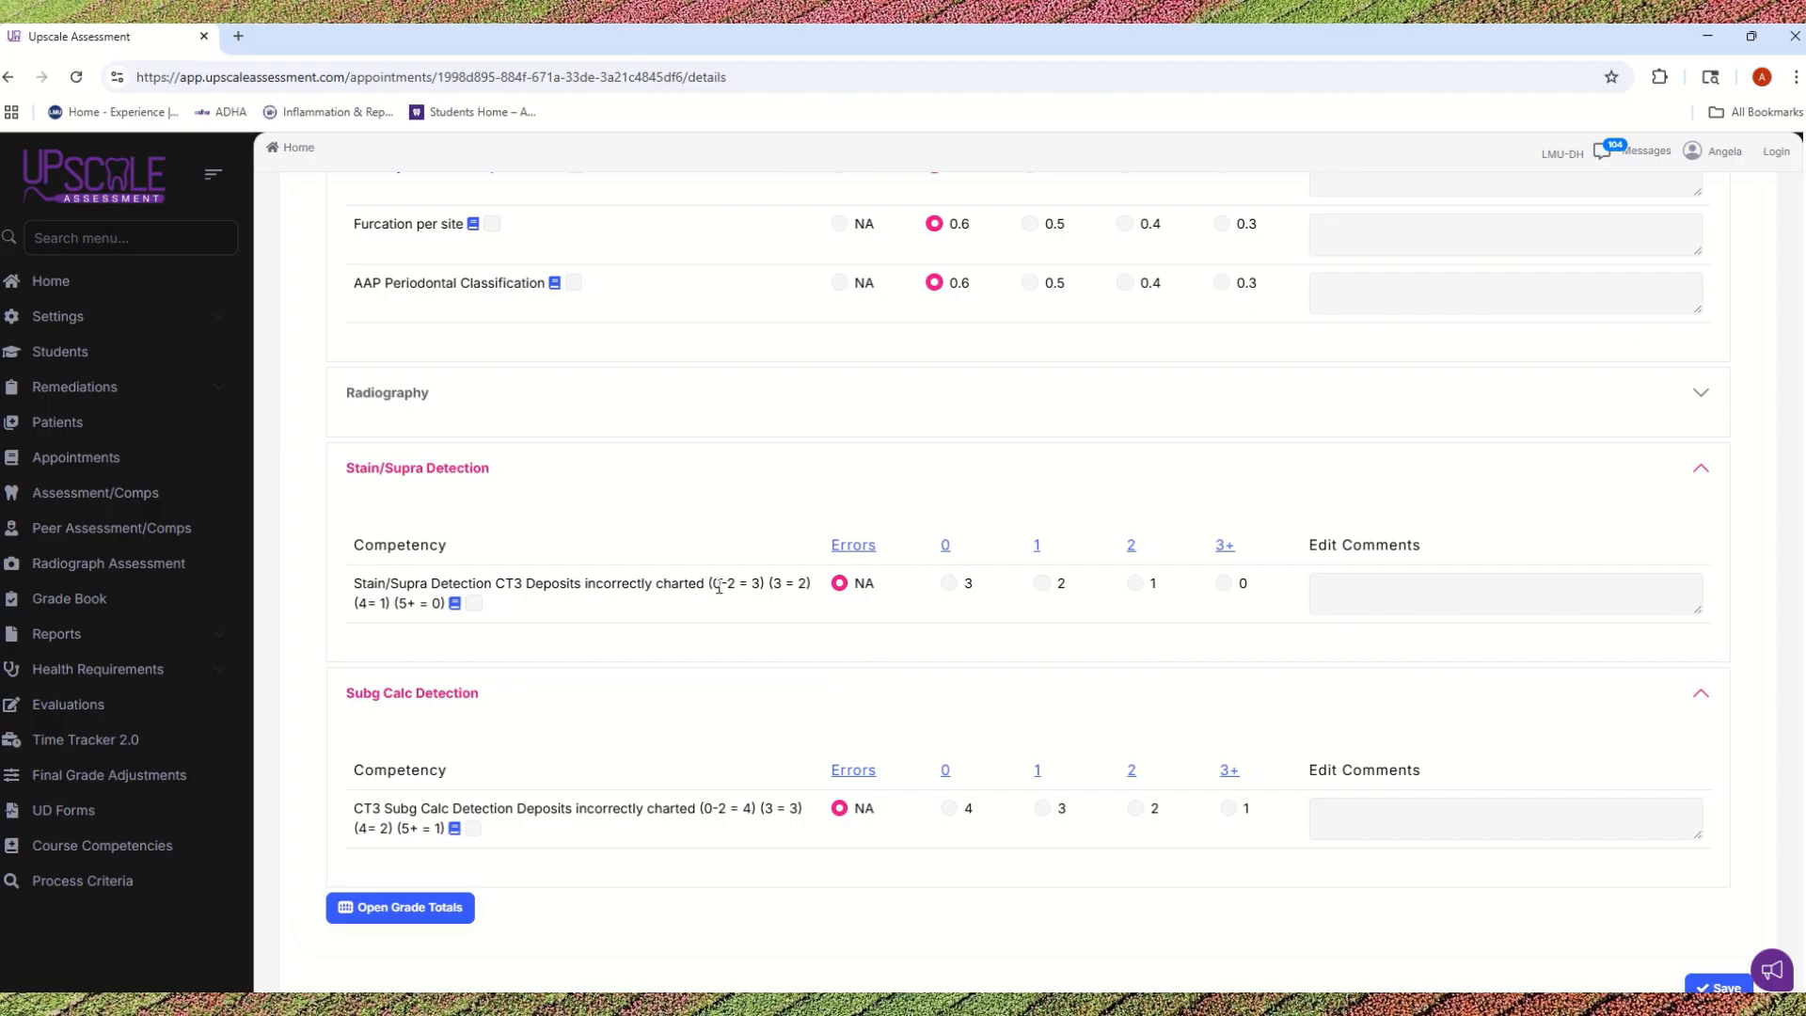
Step: Check the scale for incorrectly charted deposits in the Stain/Supra Detection competency and score it with 3+ errors (0 points)
drag(719, 586, 806, 584)
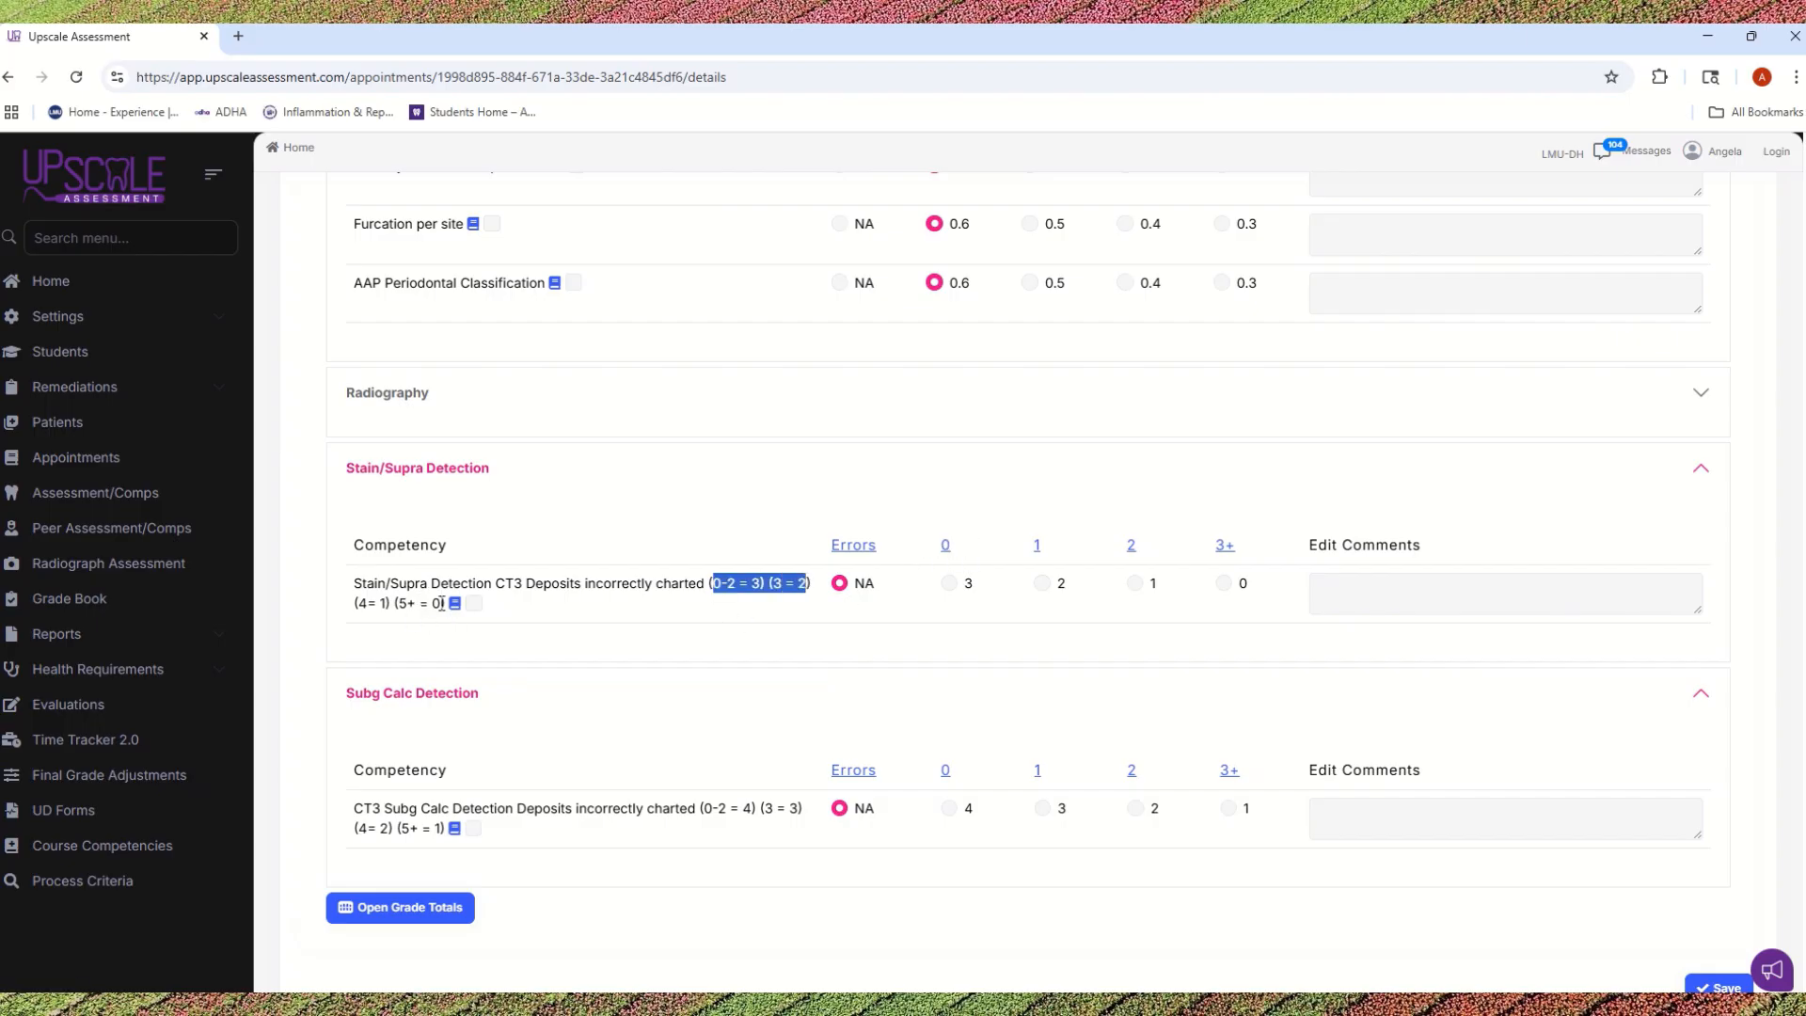
drag(442, 603, 350, 611)
click(683, 773)
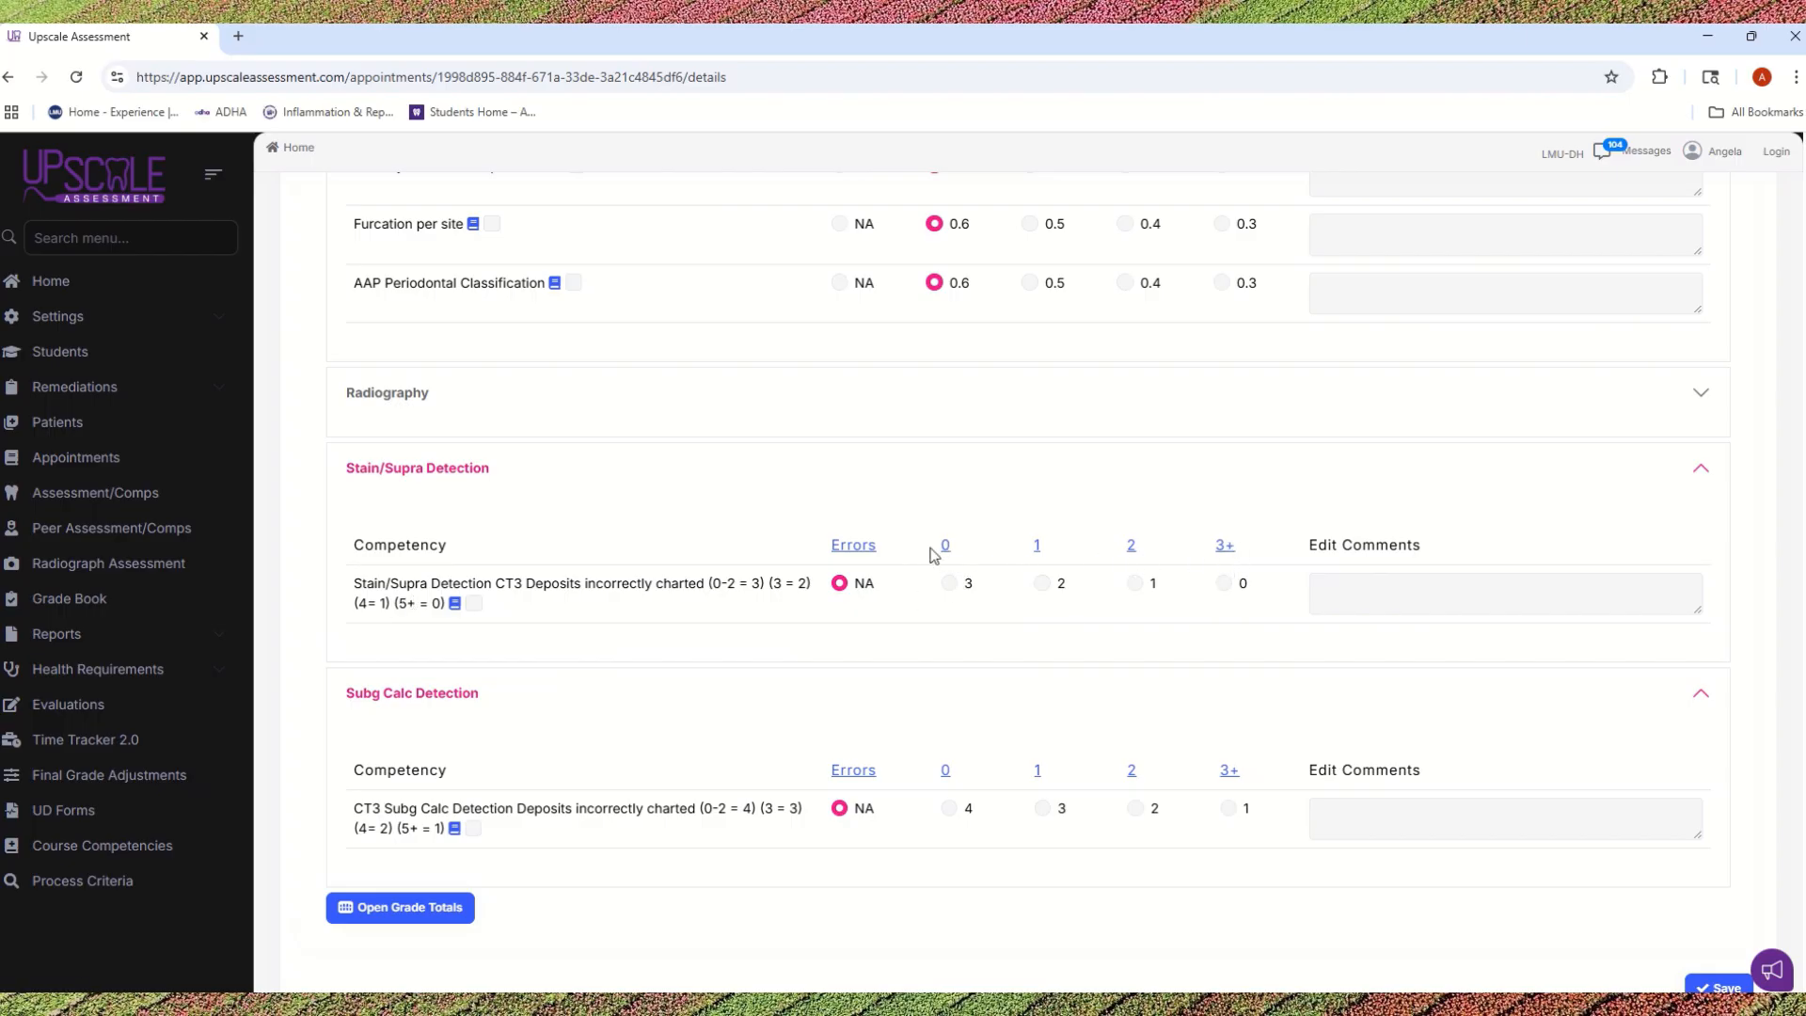
drag(708, 584, 464, 612)
click(516, 620)
scroll(981, 672, down, 1)
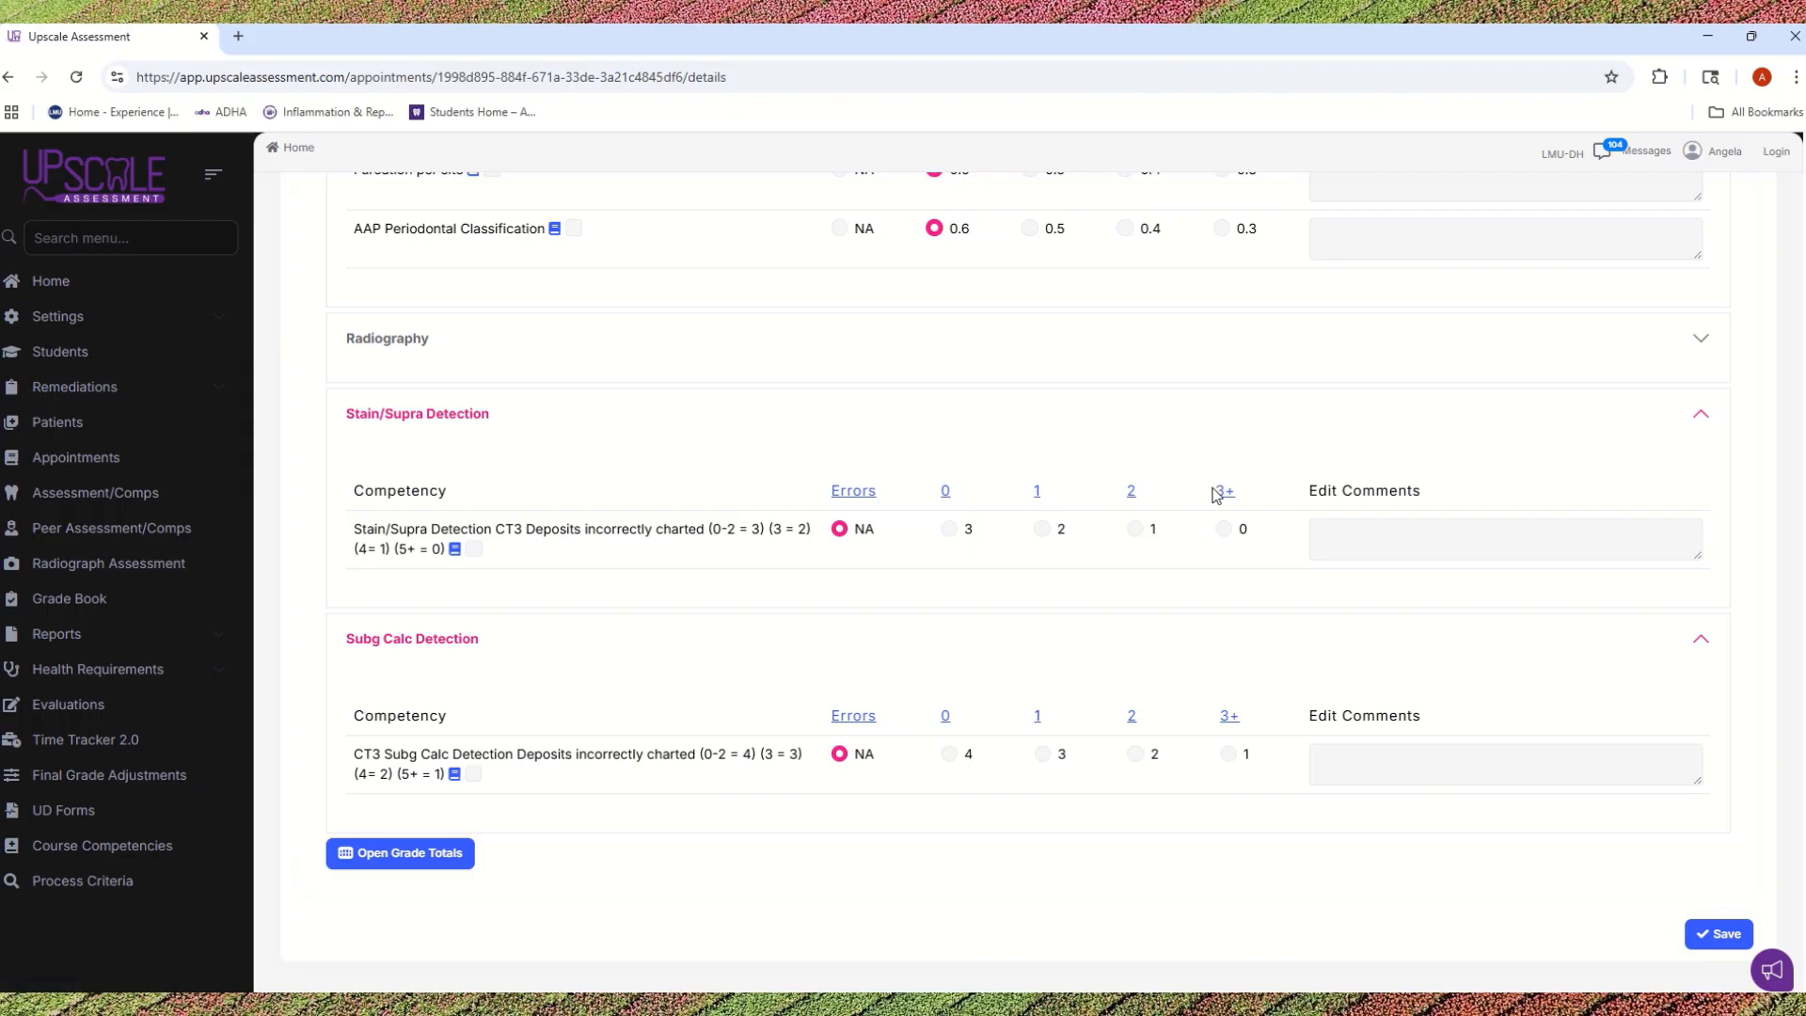
click(1223, 528)
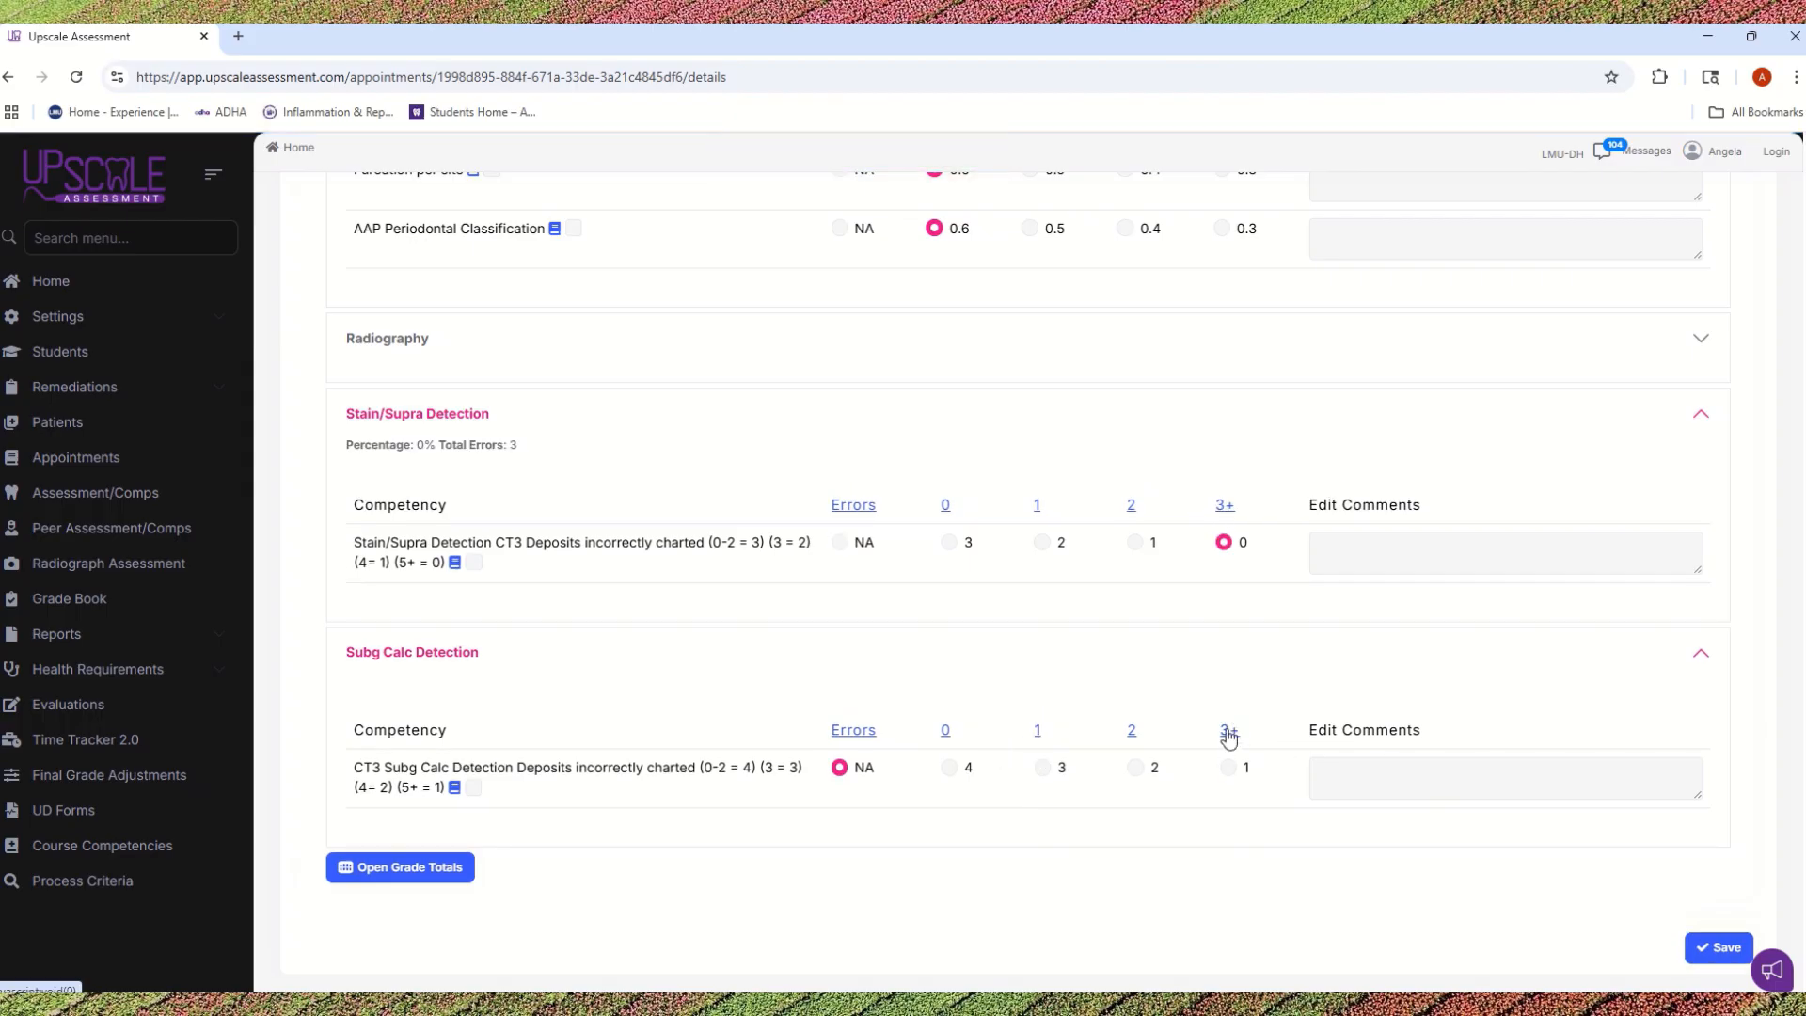
Step: Score the CT3 Subg Calc Detection competency with 3+ errors (1 point) and save the assessment
click(1228, 766)
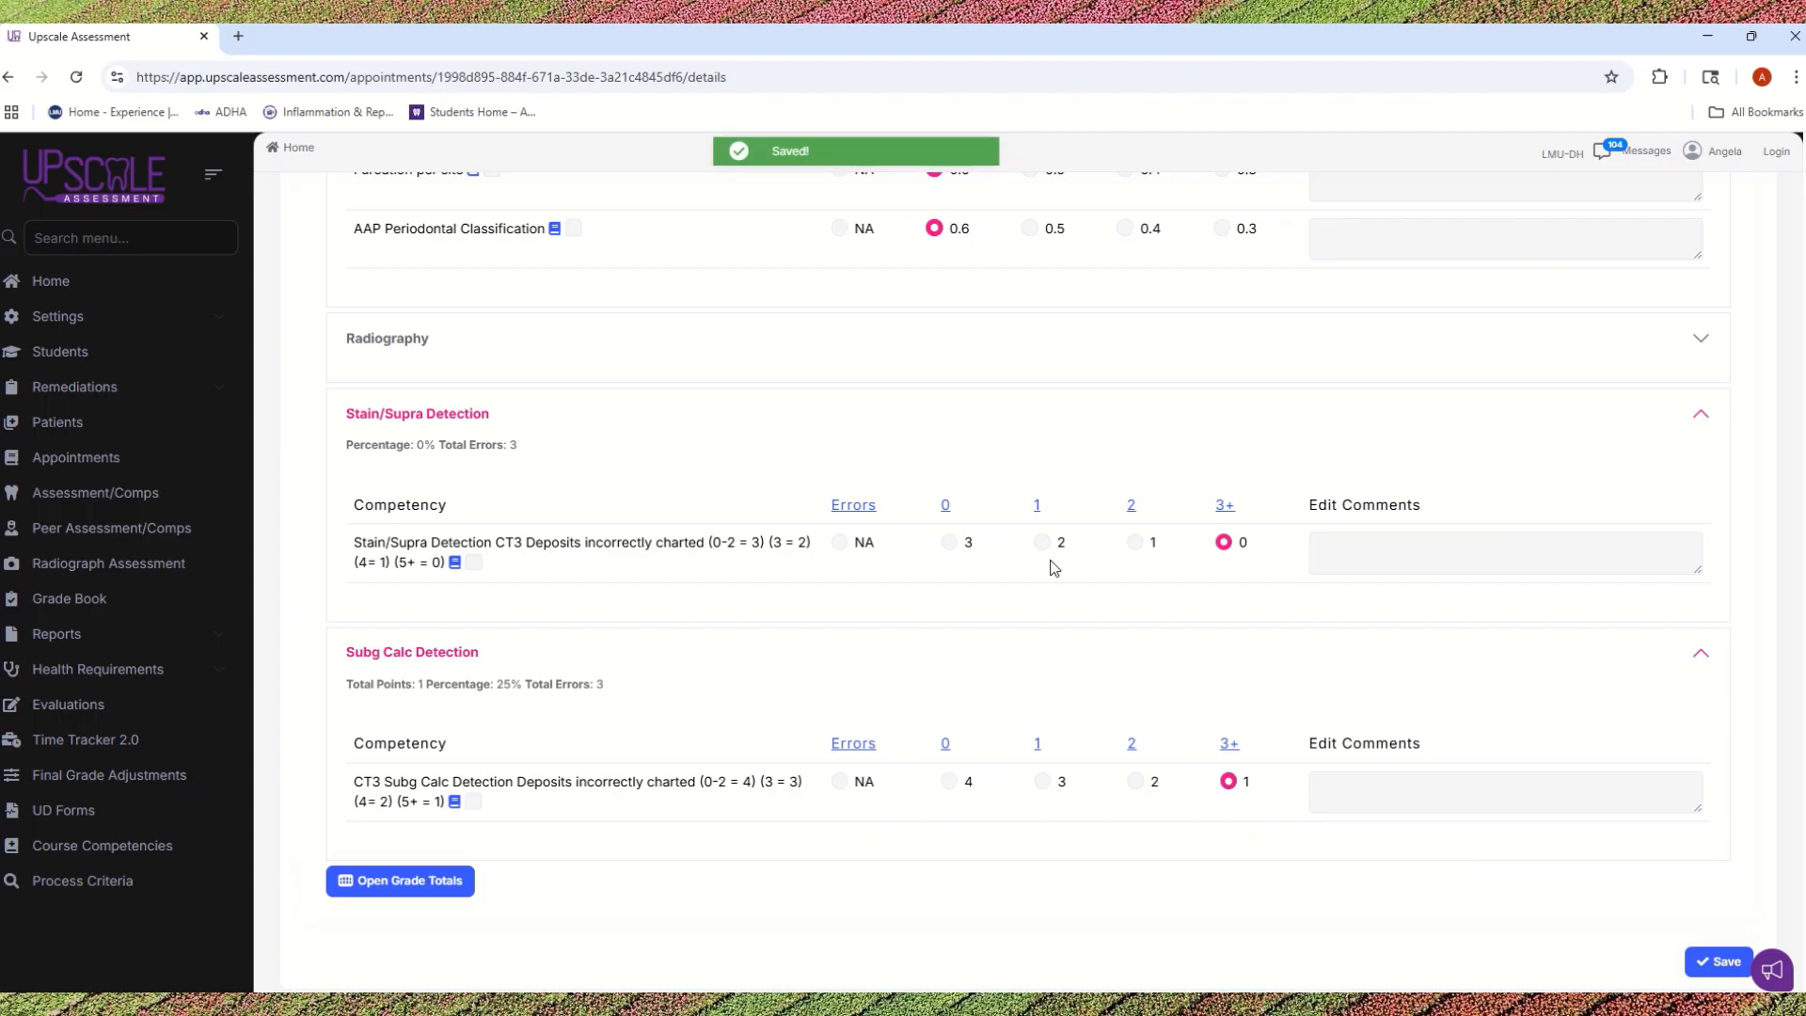
click(1391, 554)
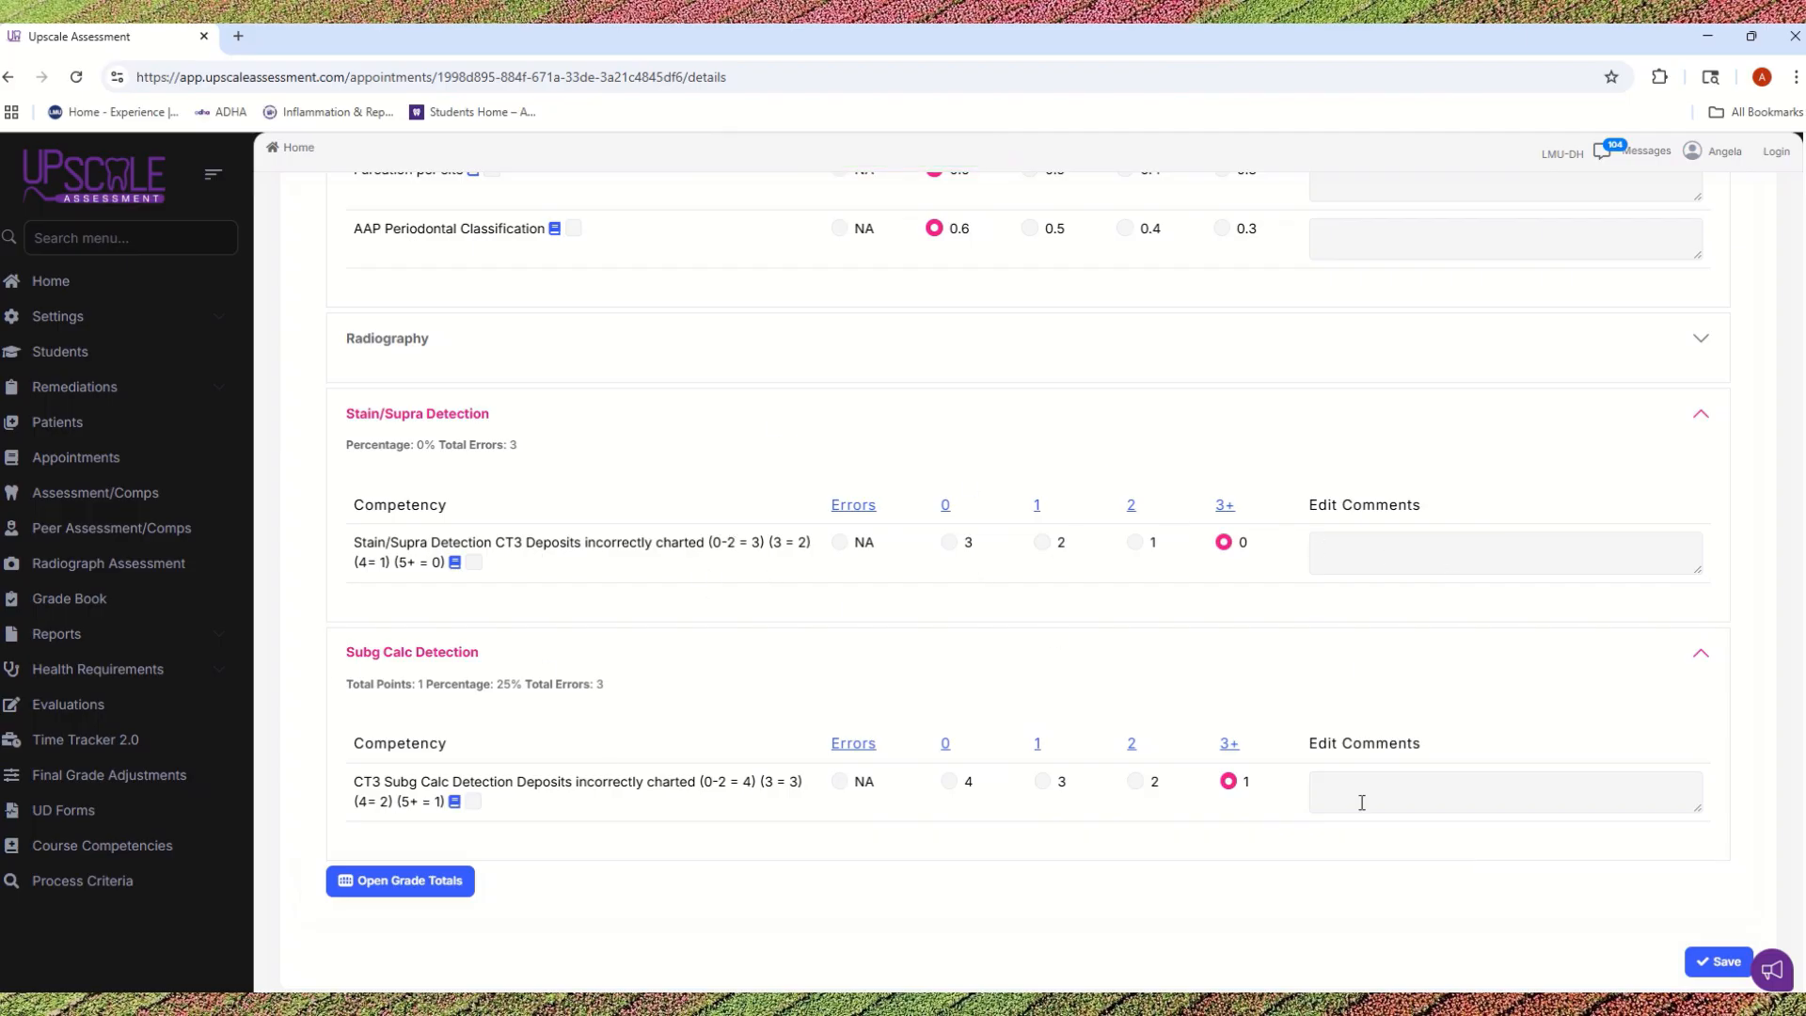
click(1364, 546)
click(1721, 960)
Step: Expand the Dental Exam section of the Diagnosis phase, review its competencies and save them as NA
scroll(628, 752, up, 20)
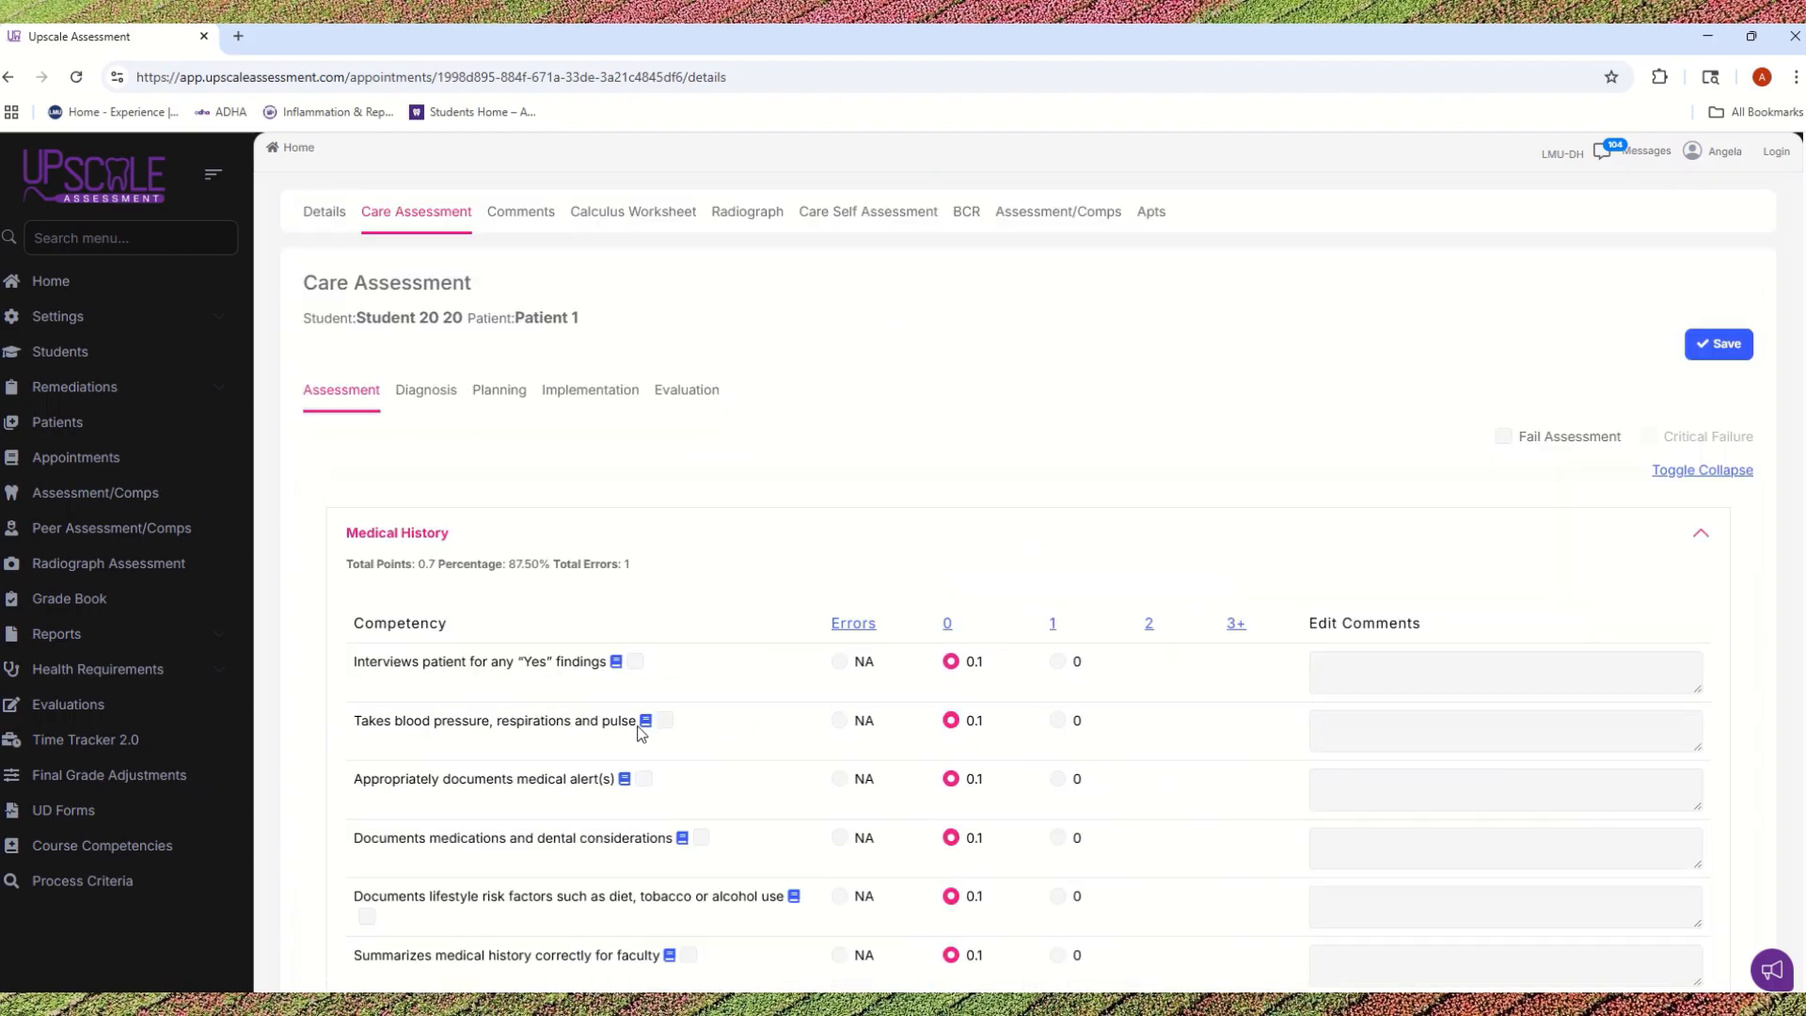
click(424, 395)
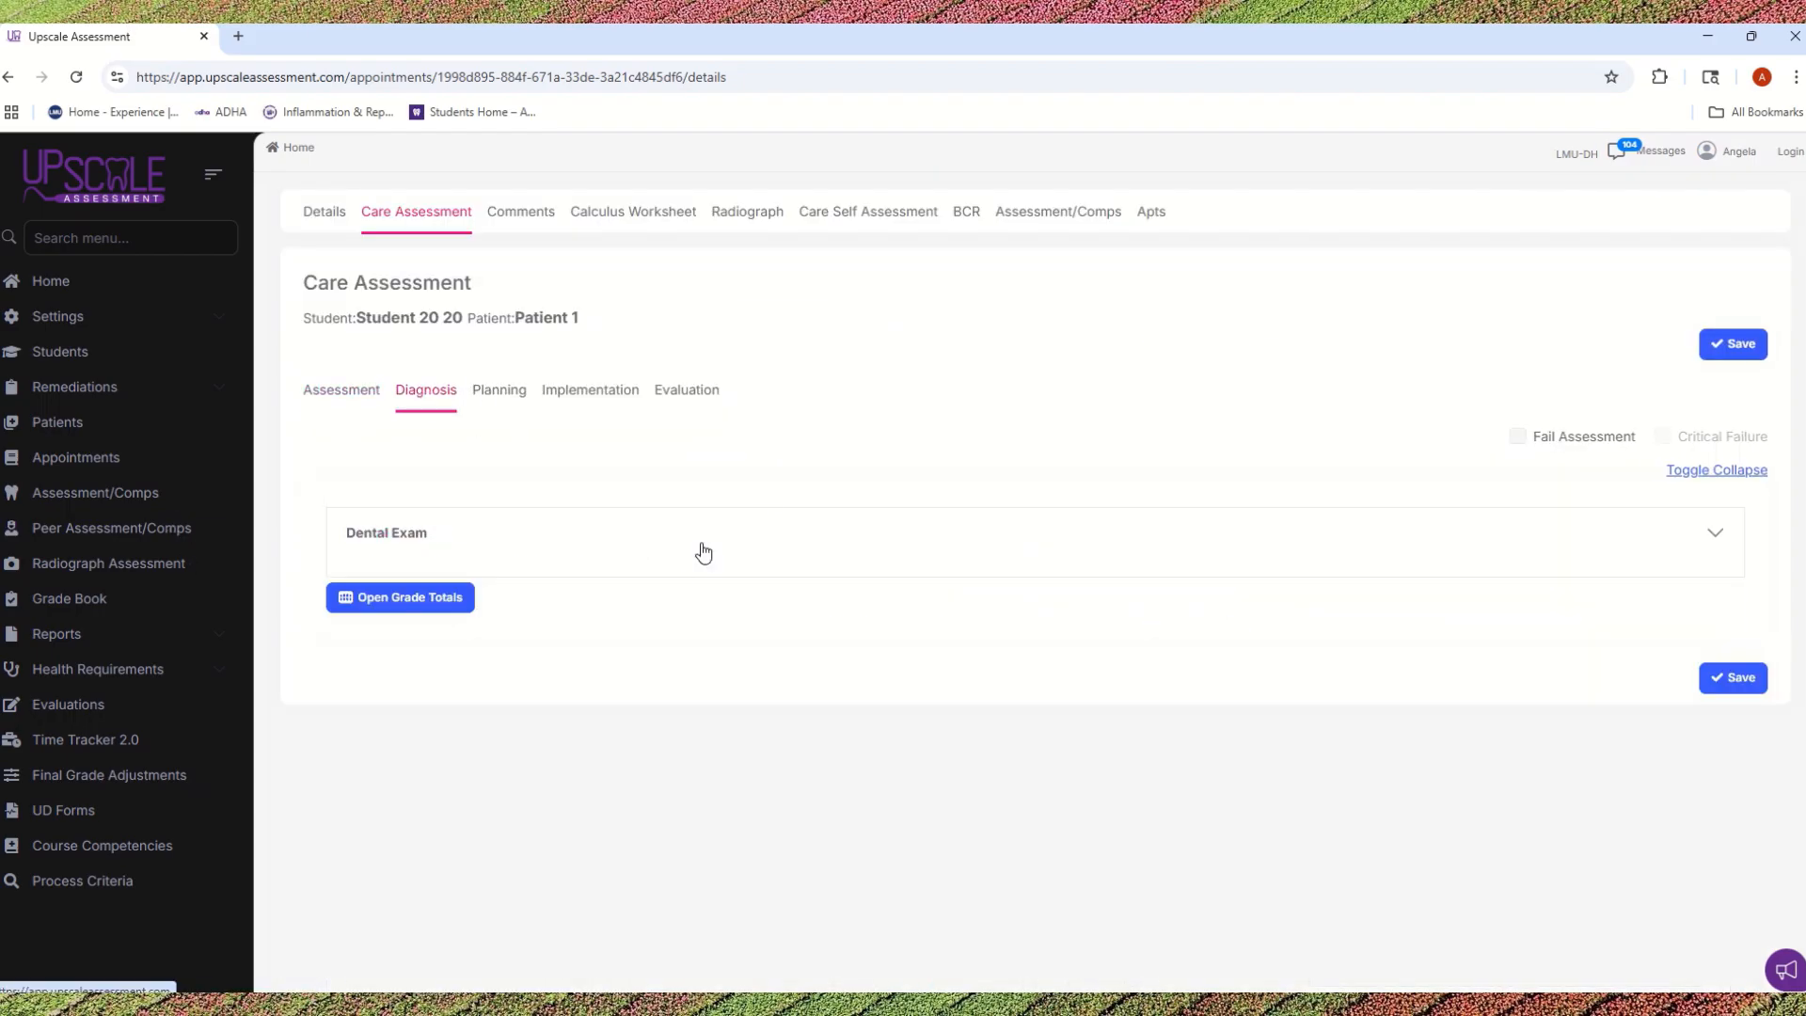
scroll(703, 553, down, 2)
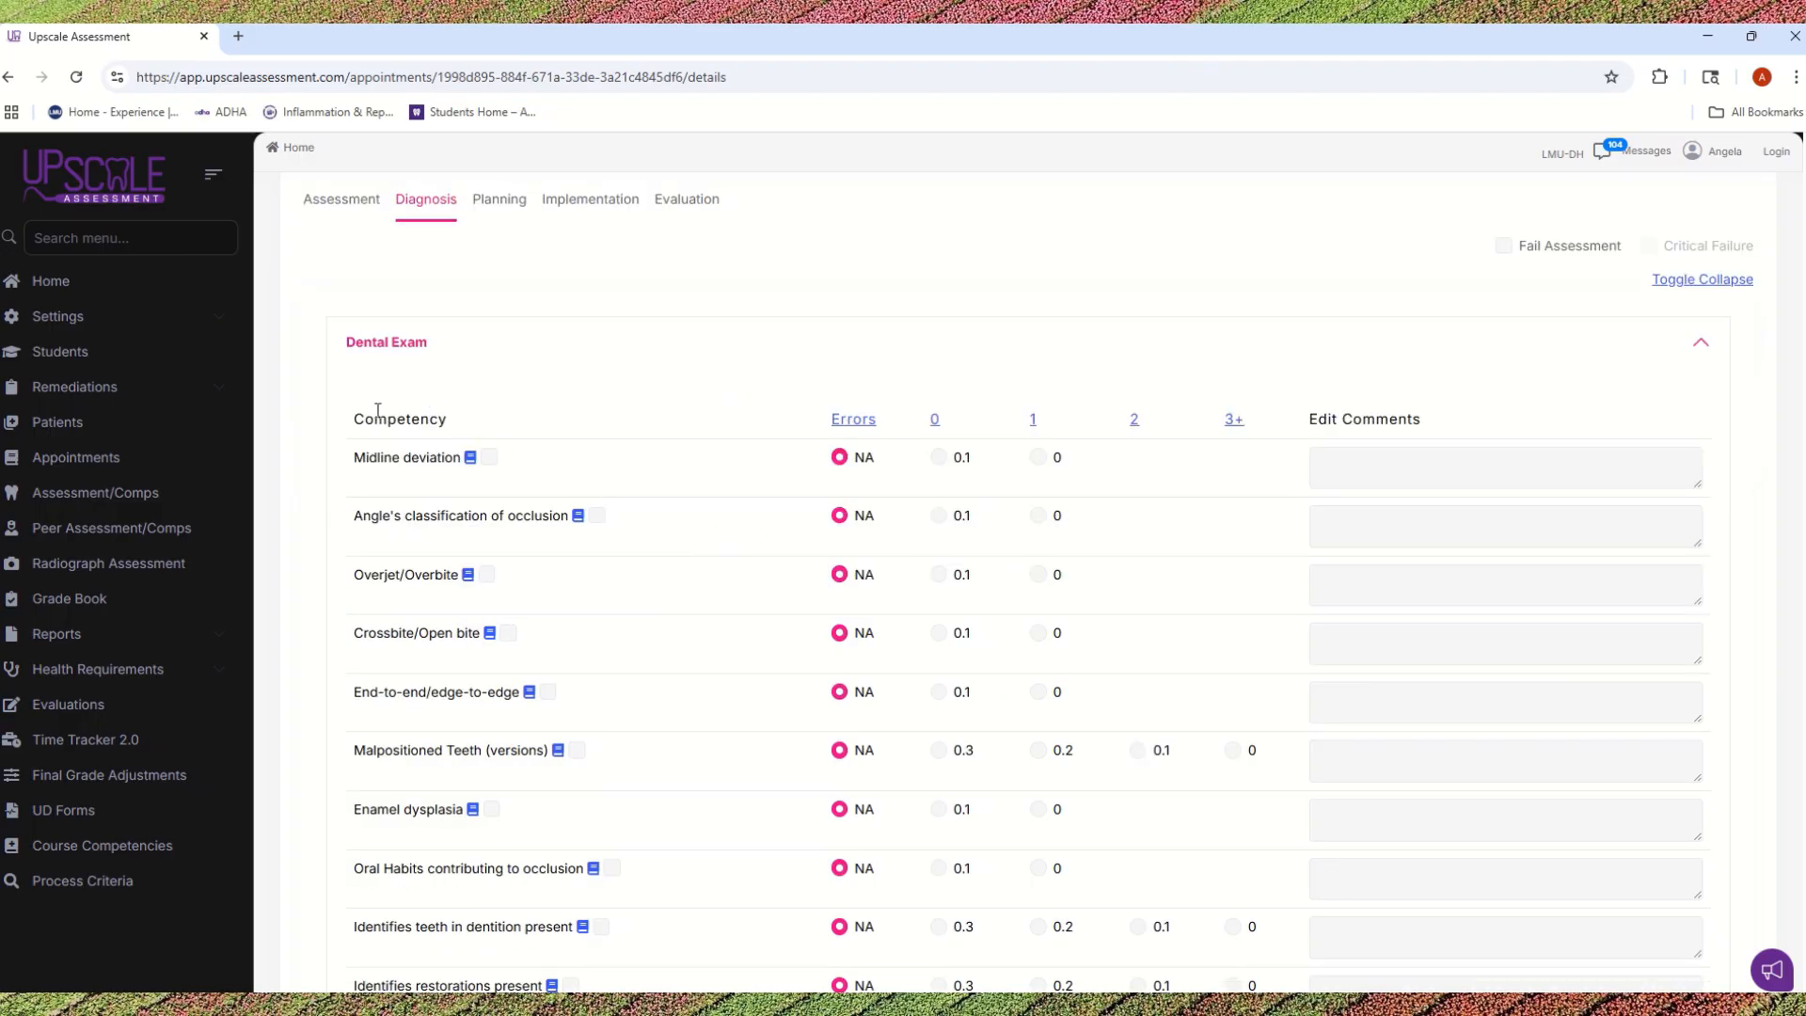
scroll(466, 459, down, 1)
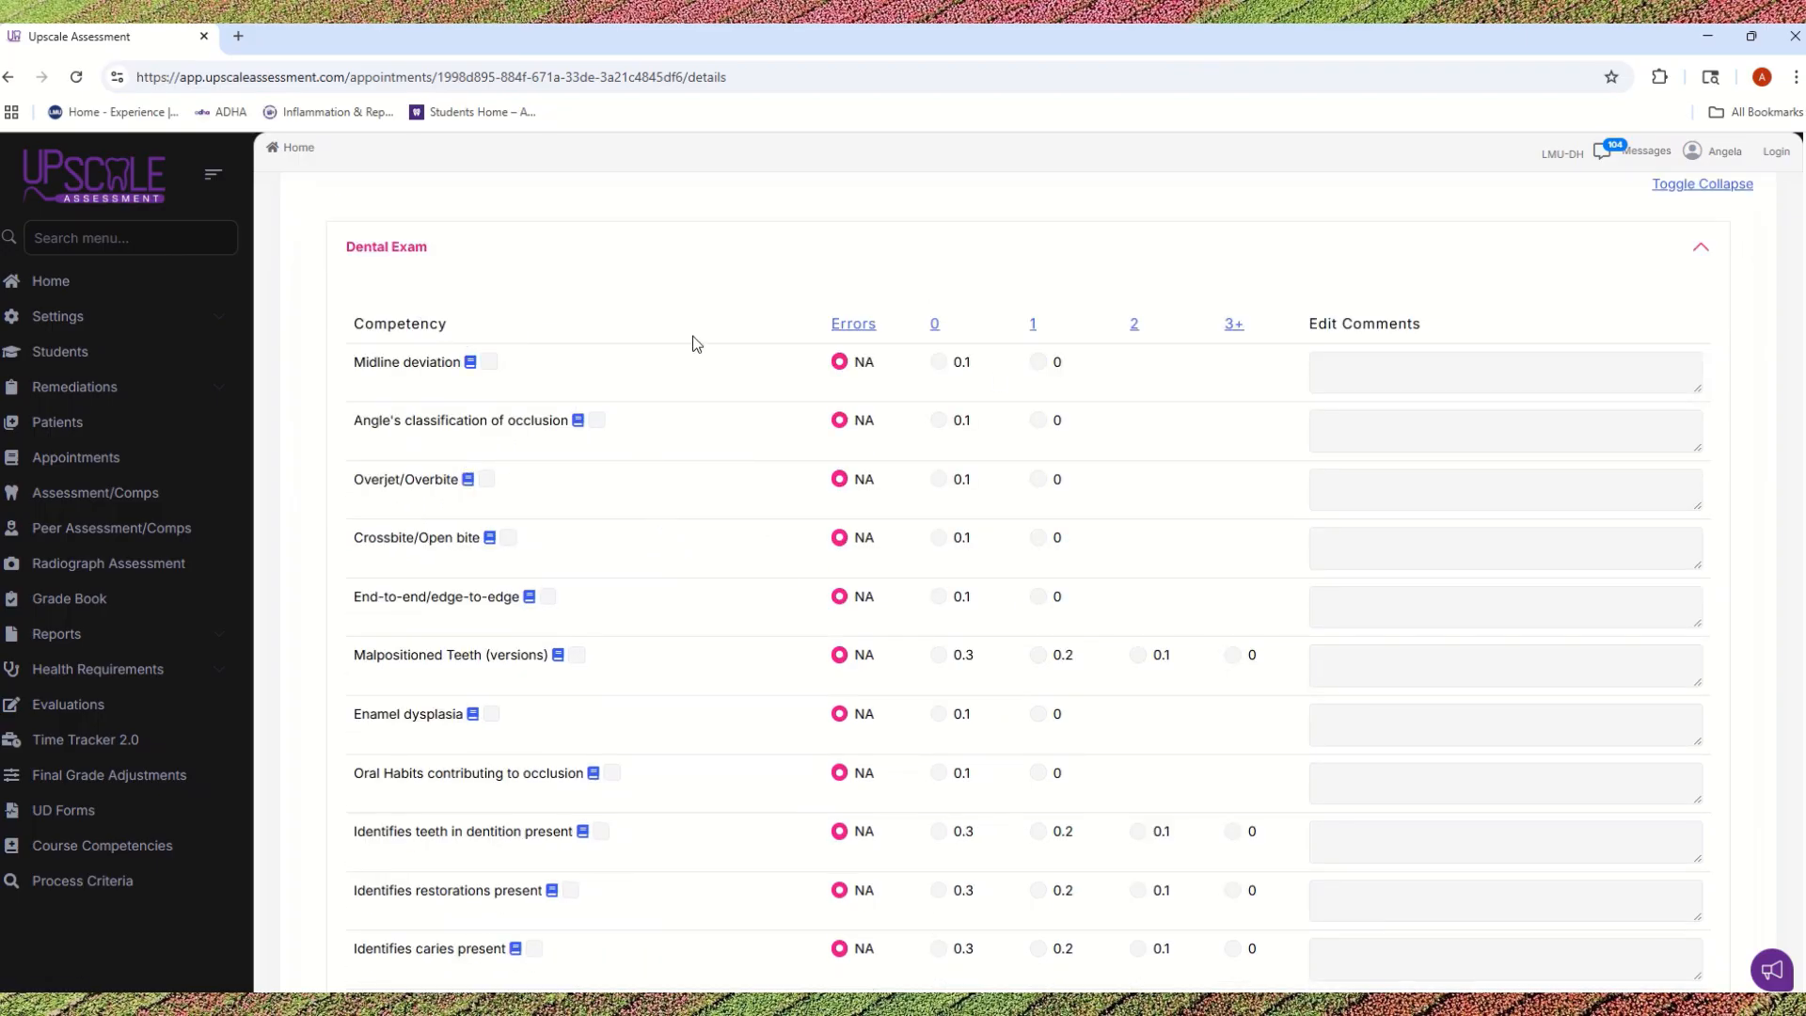
scroll(602, 438, down, 1)
scroll(583, 425, down, 1)
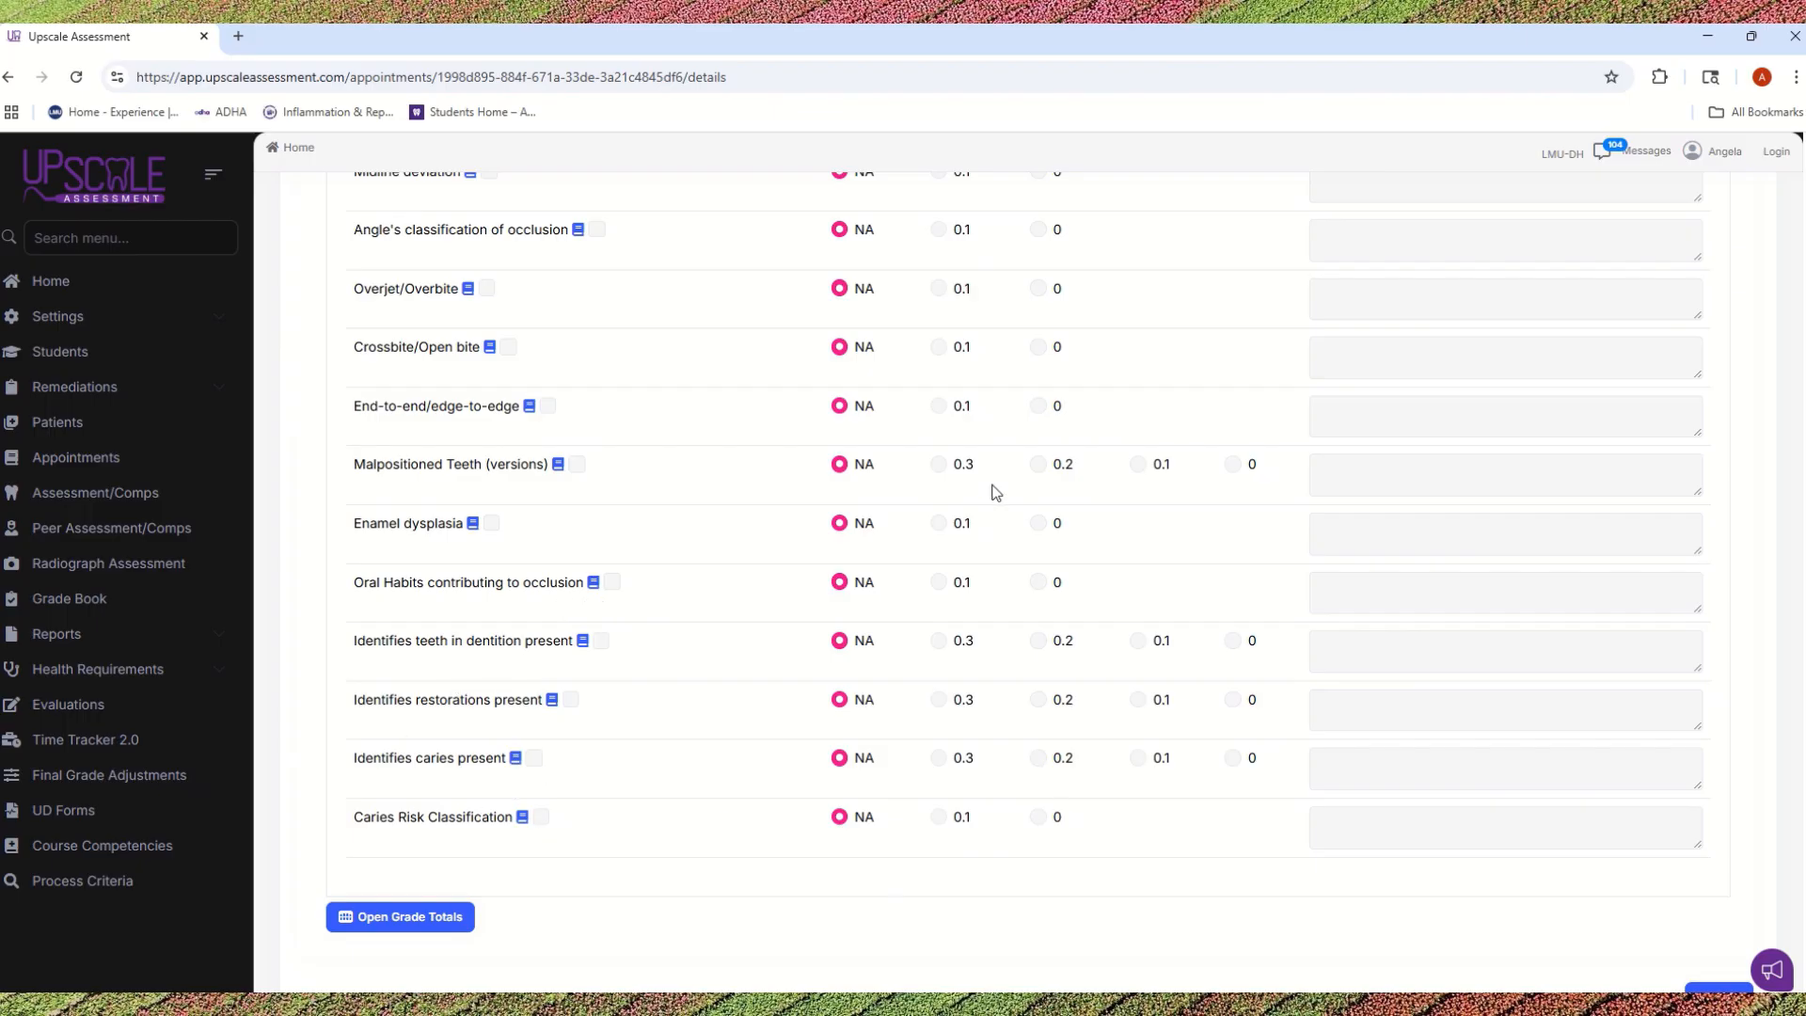
scroll(995, 491, up, 4)
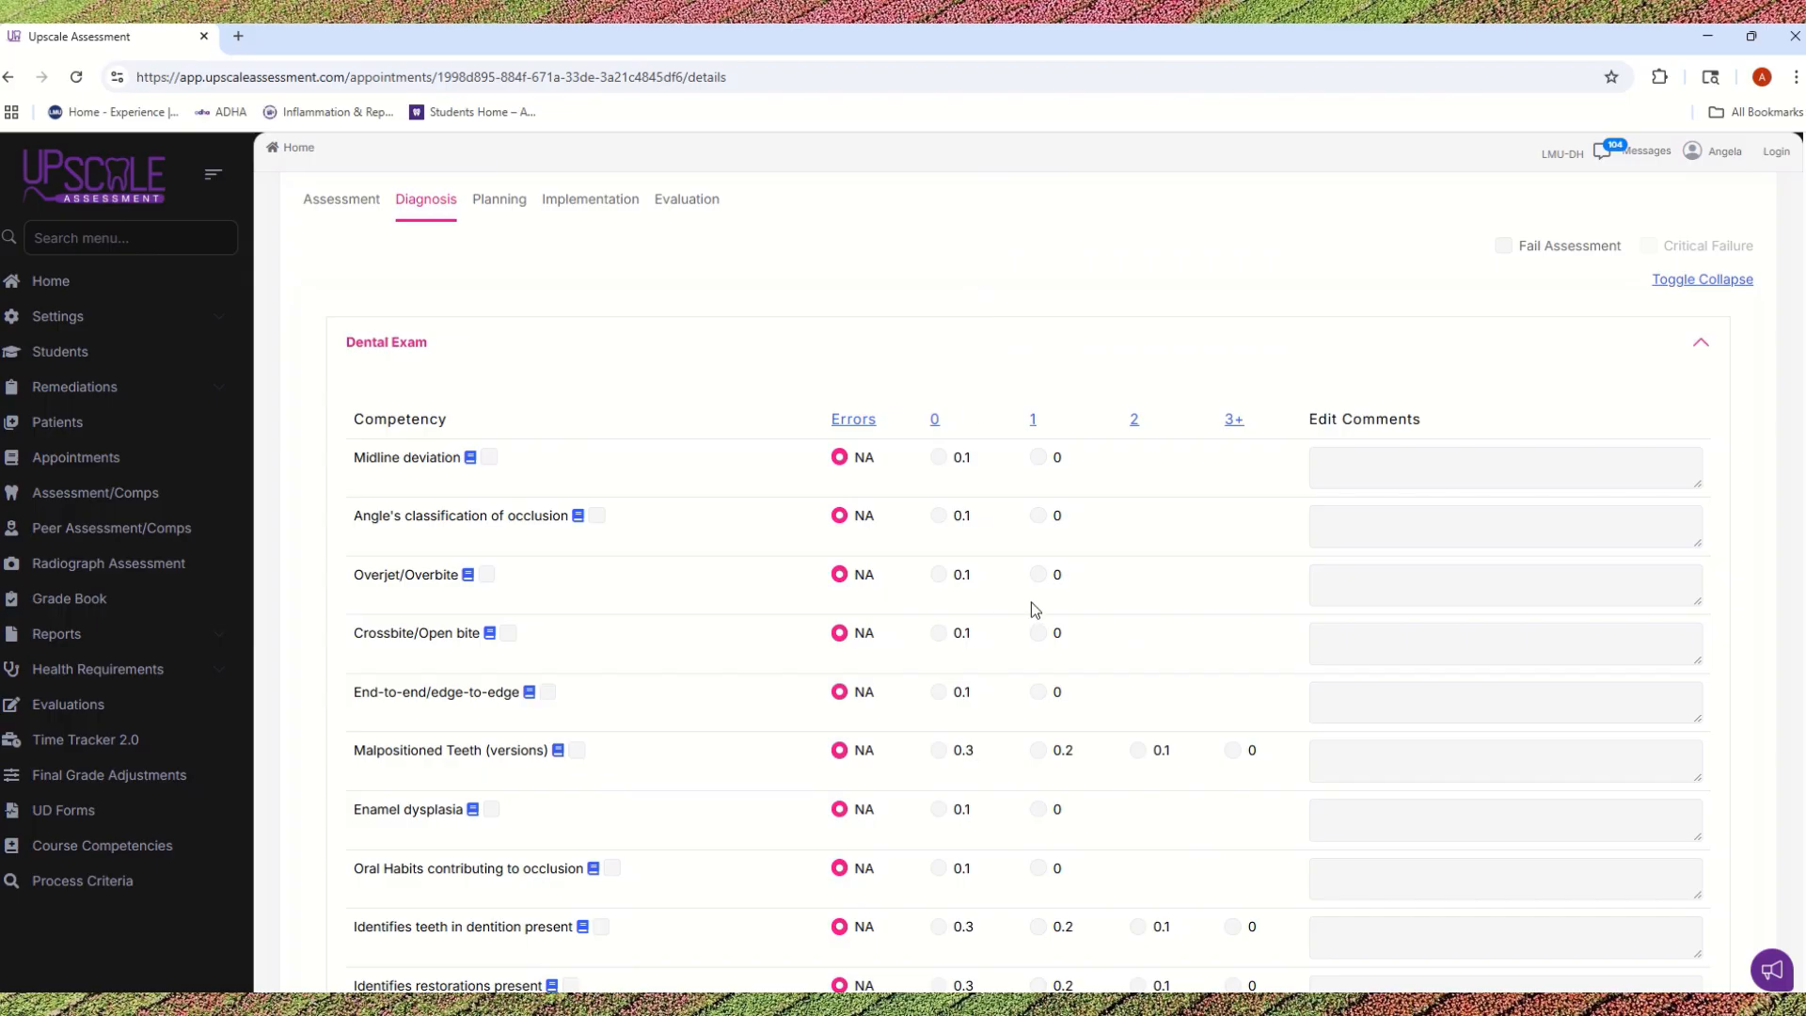
scroll(1019, 596, down, 4)
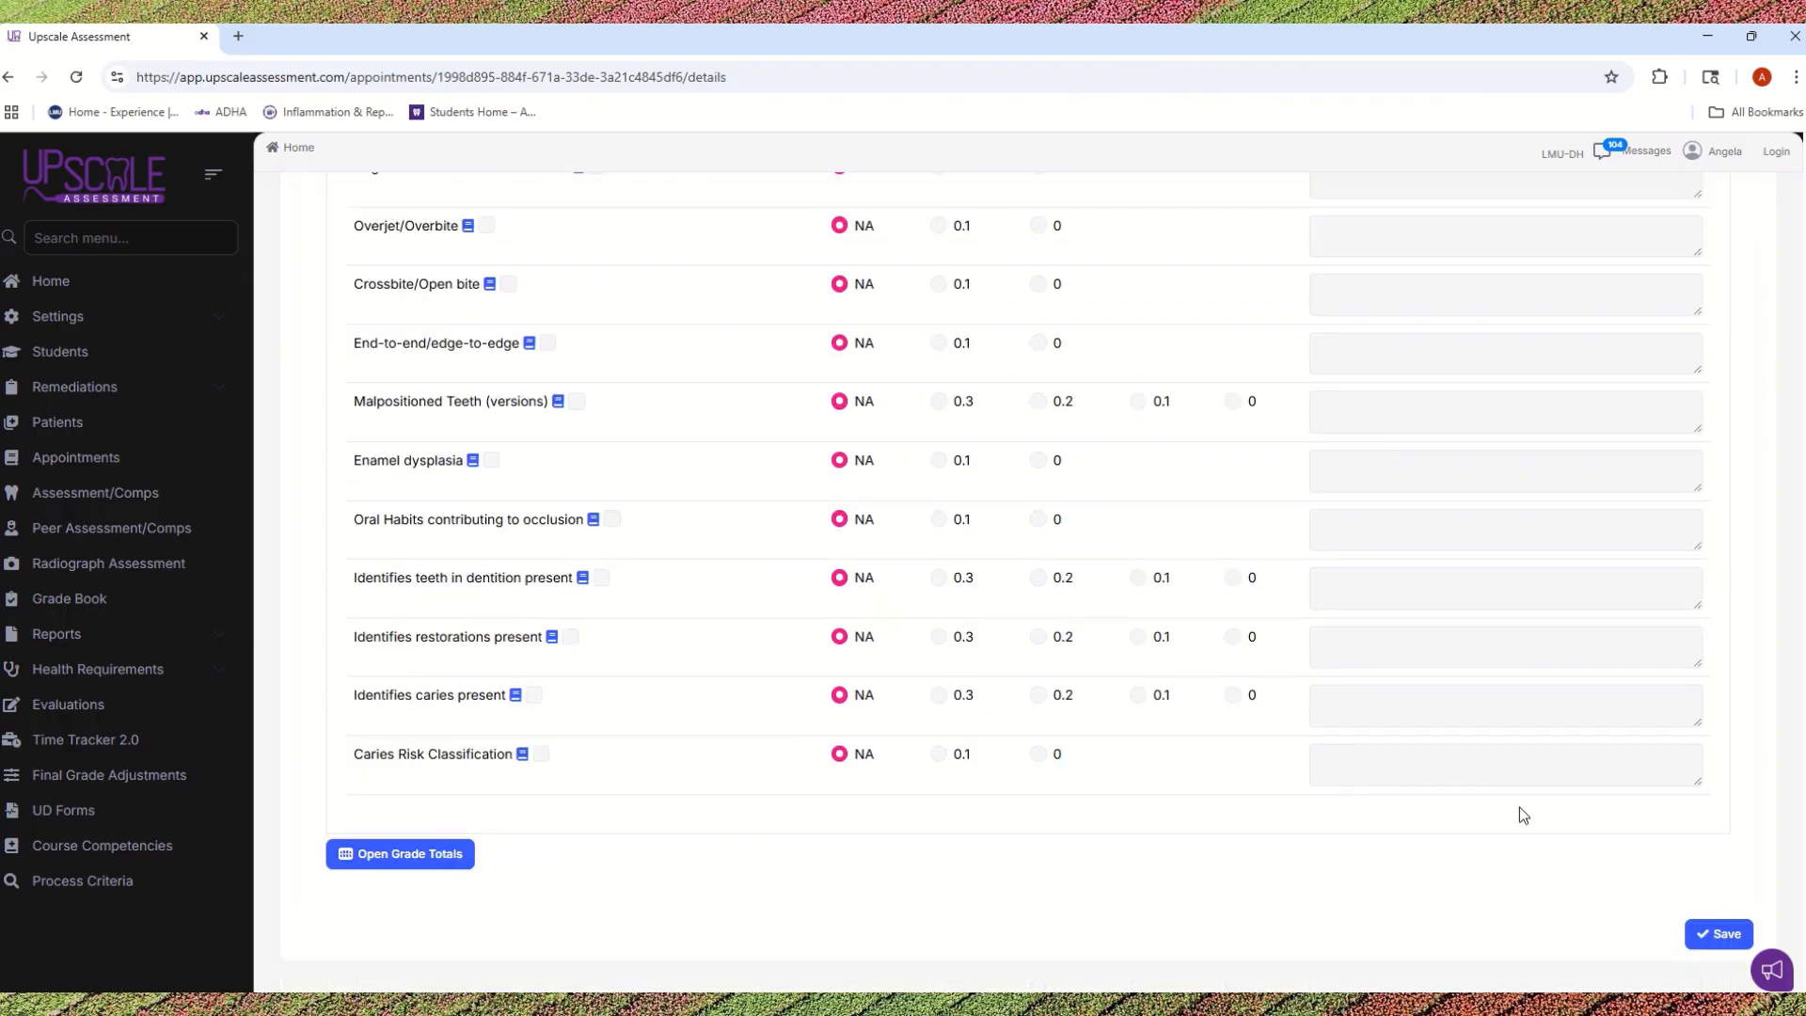
click(1709, 937)
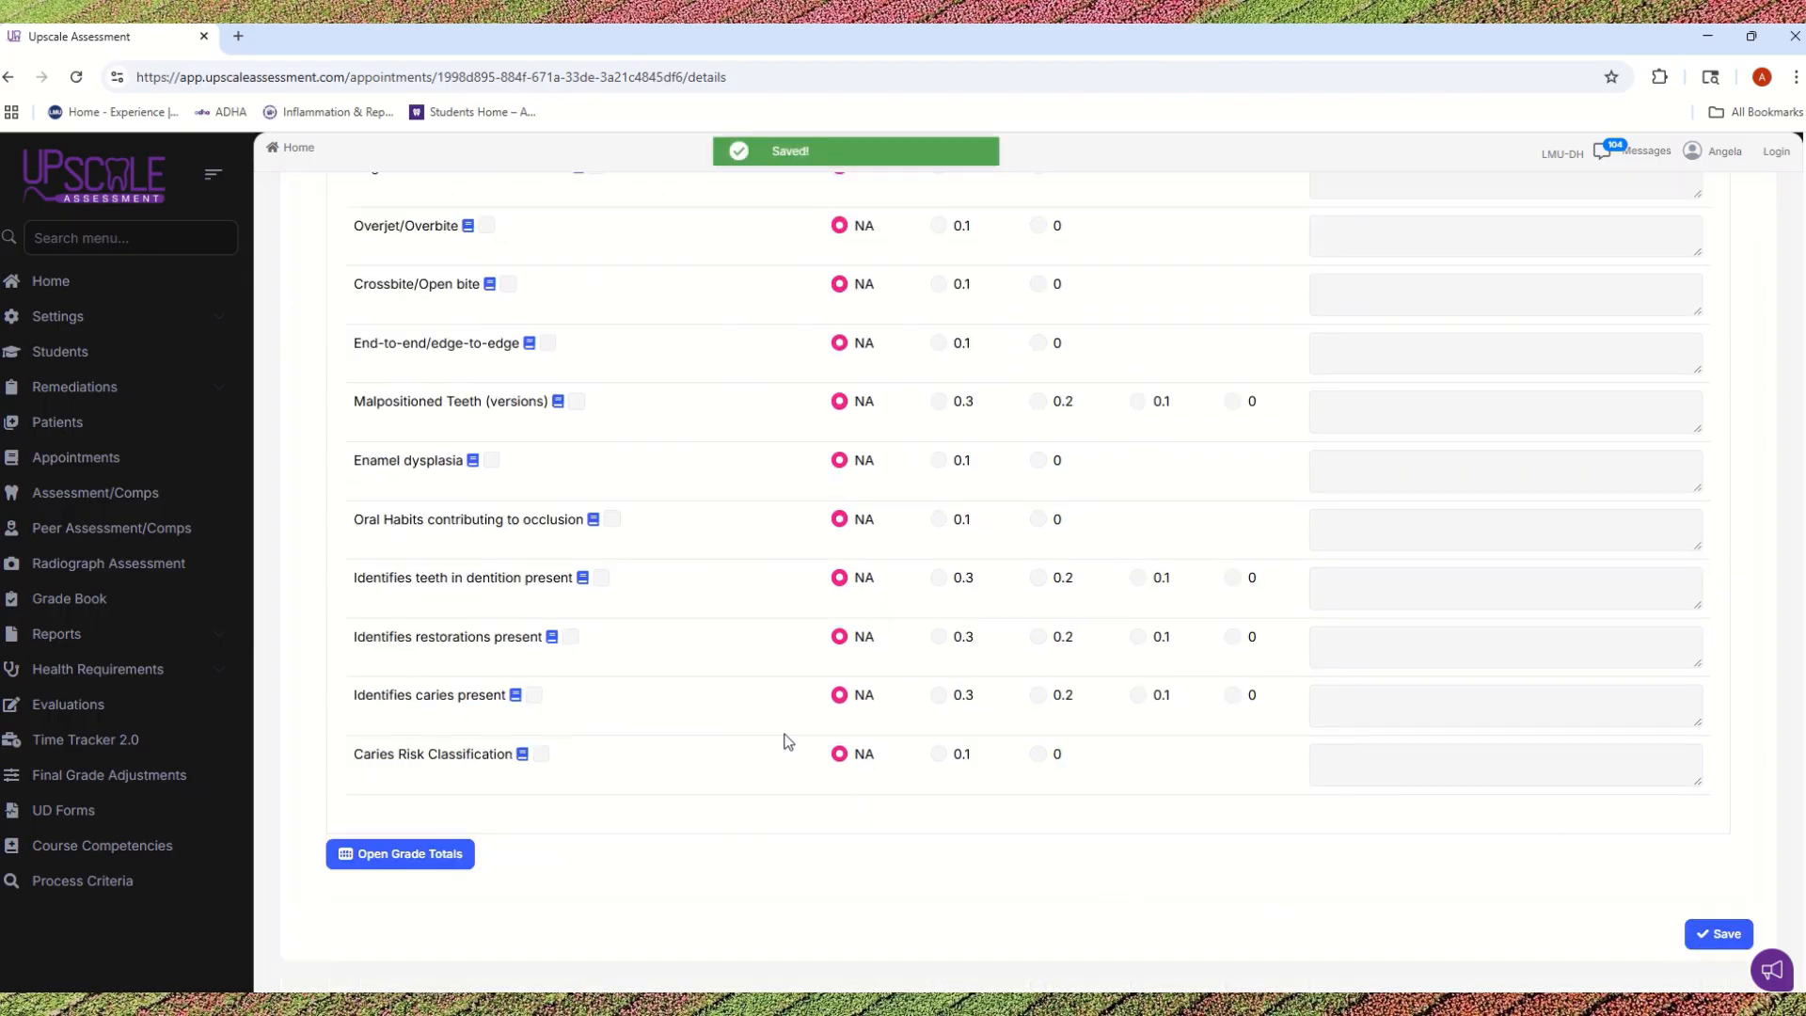
Step: Score all DH Care Plan/Tx Planning competencies in the Planning phase at once with 0 errors and save
scroll(788, 711, up, 5)
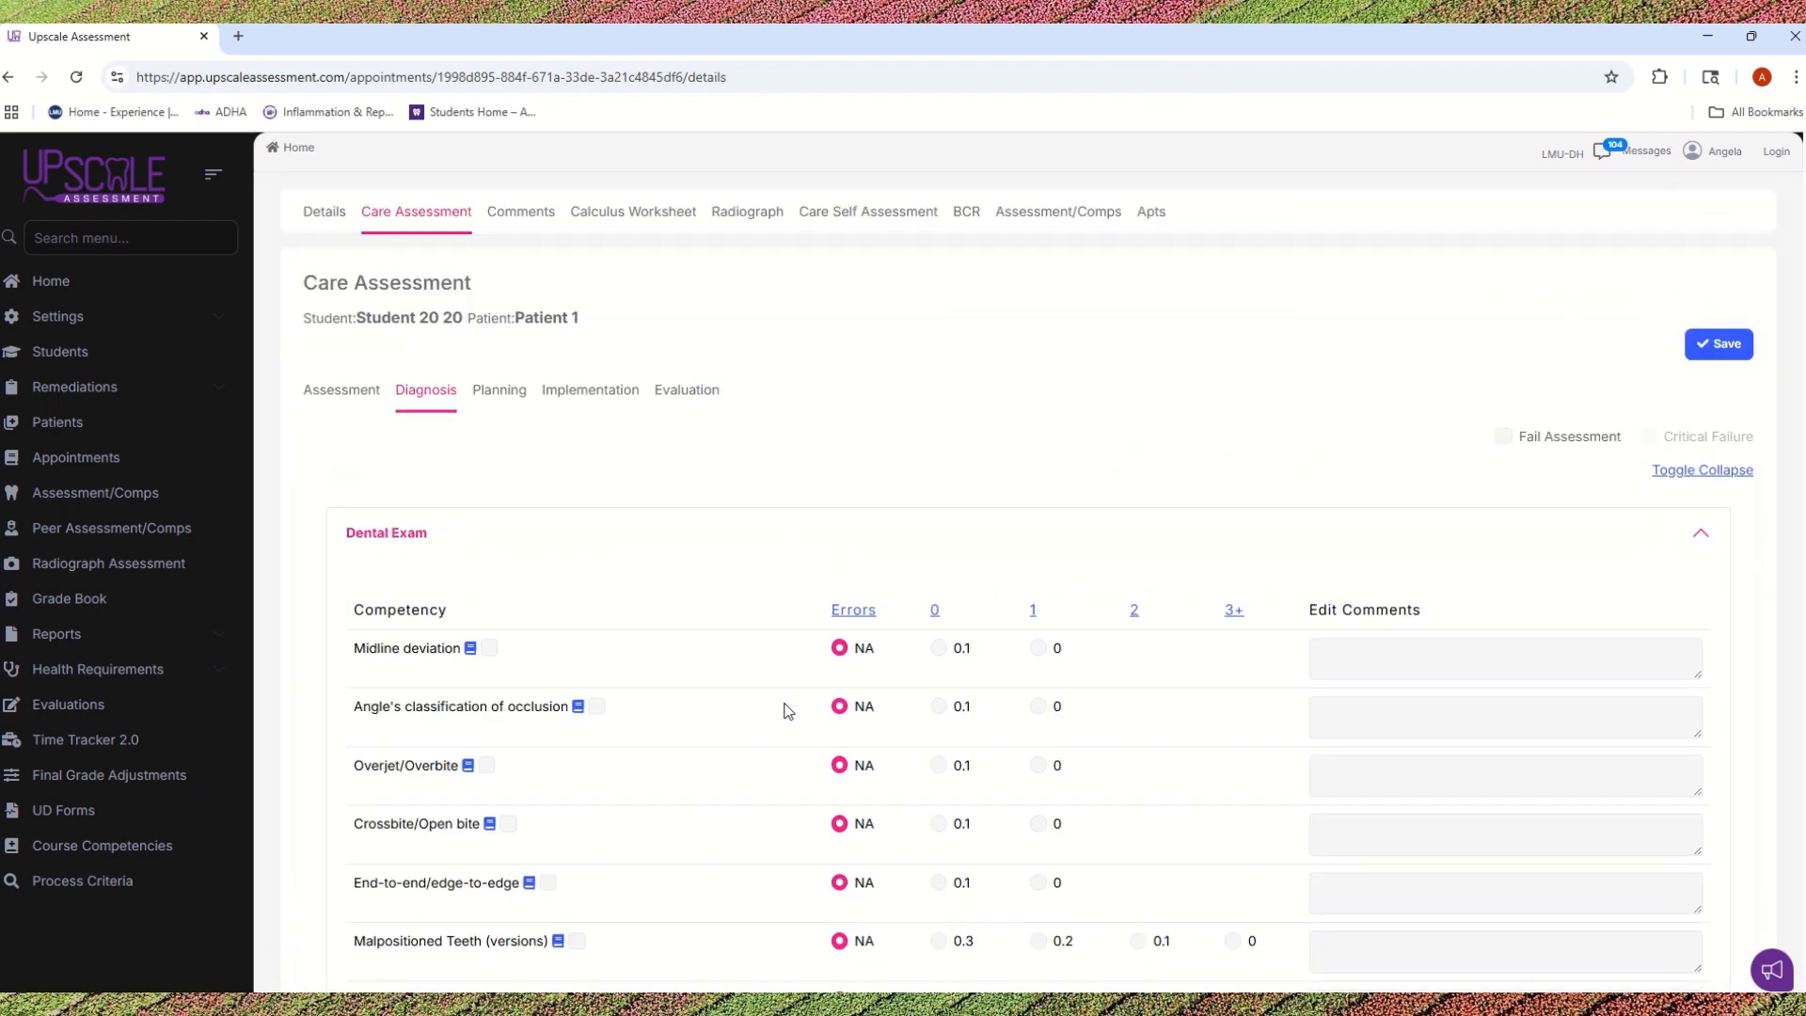
click(498, 390)
click(627, 534)
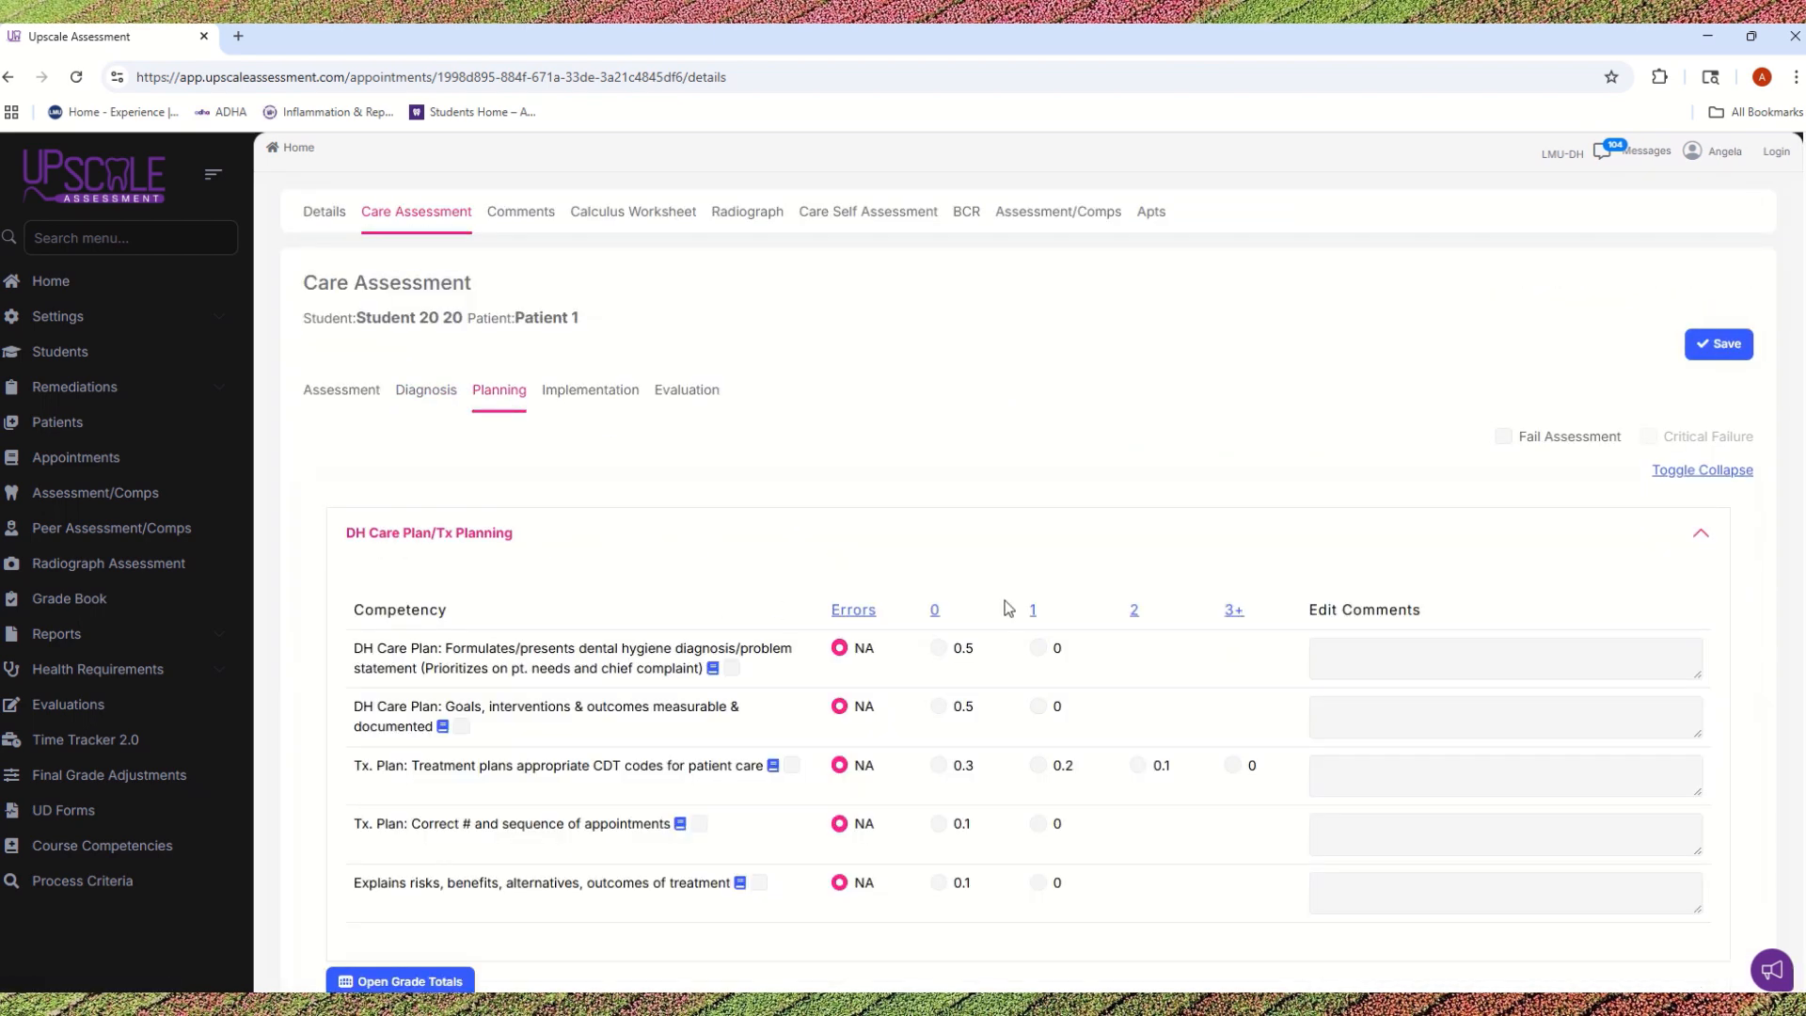
scroll(1017, 612, down, 1)
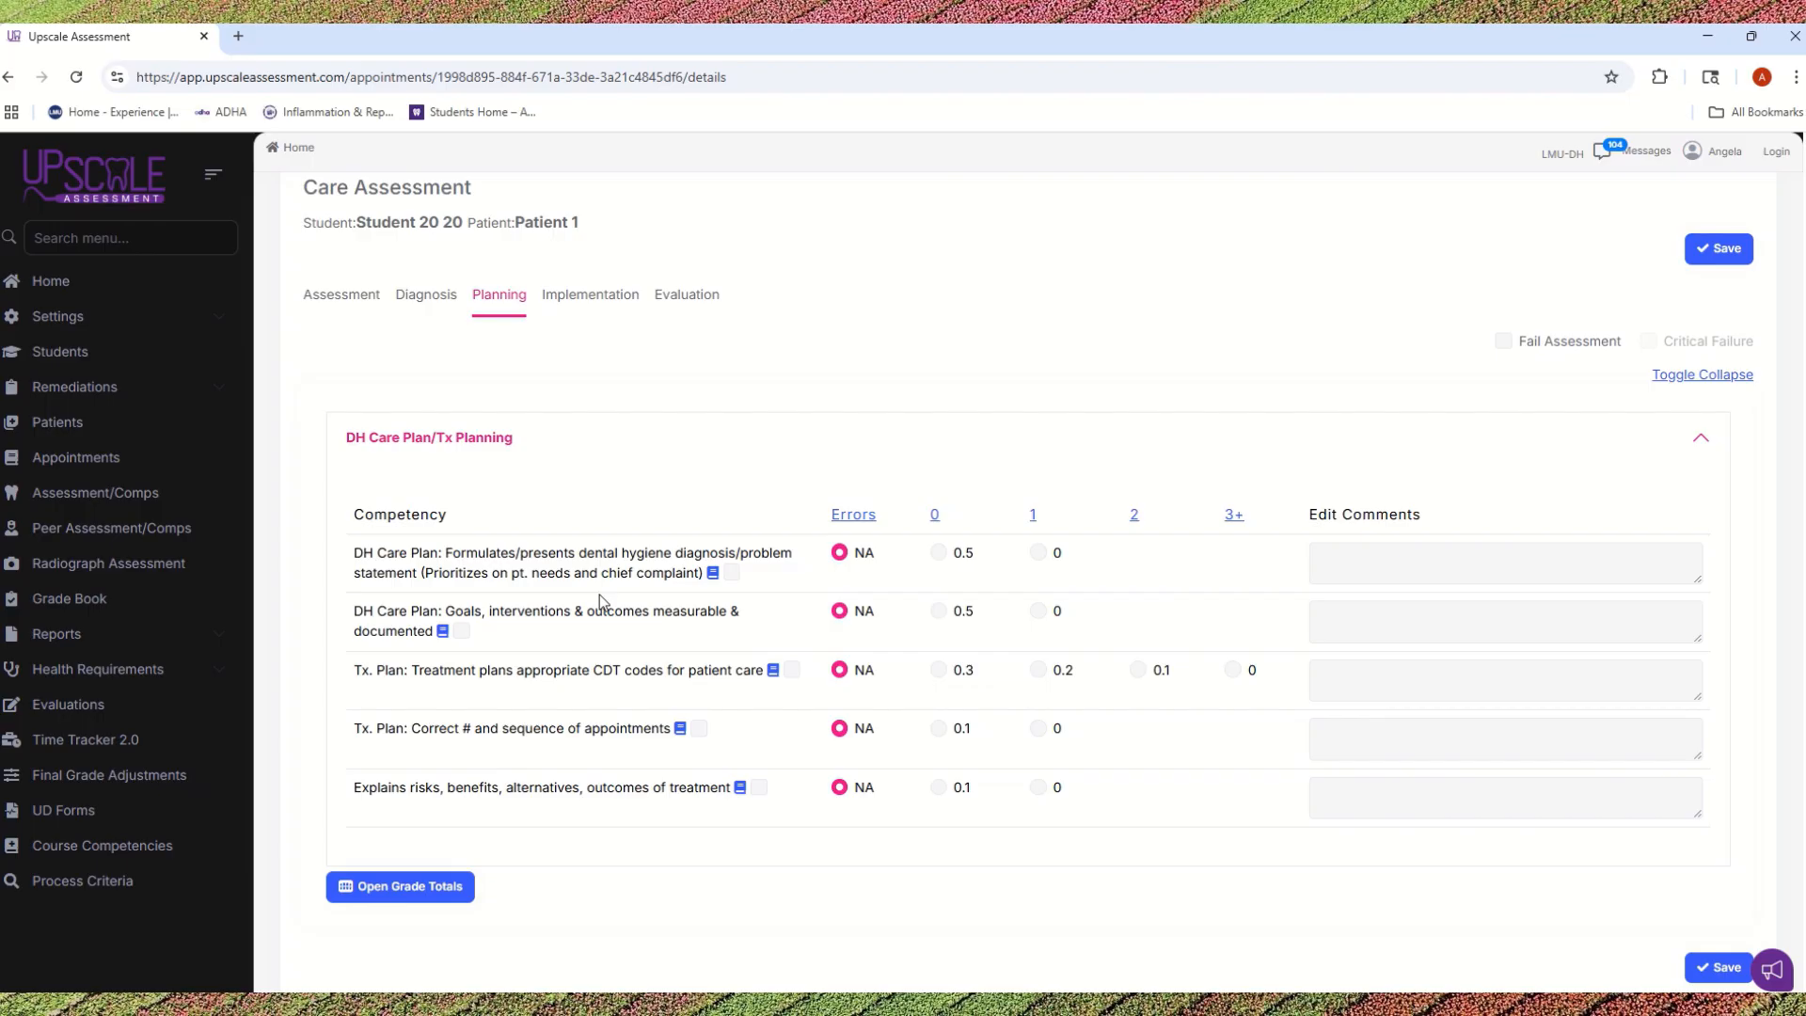
click(933, 514)
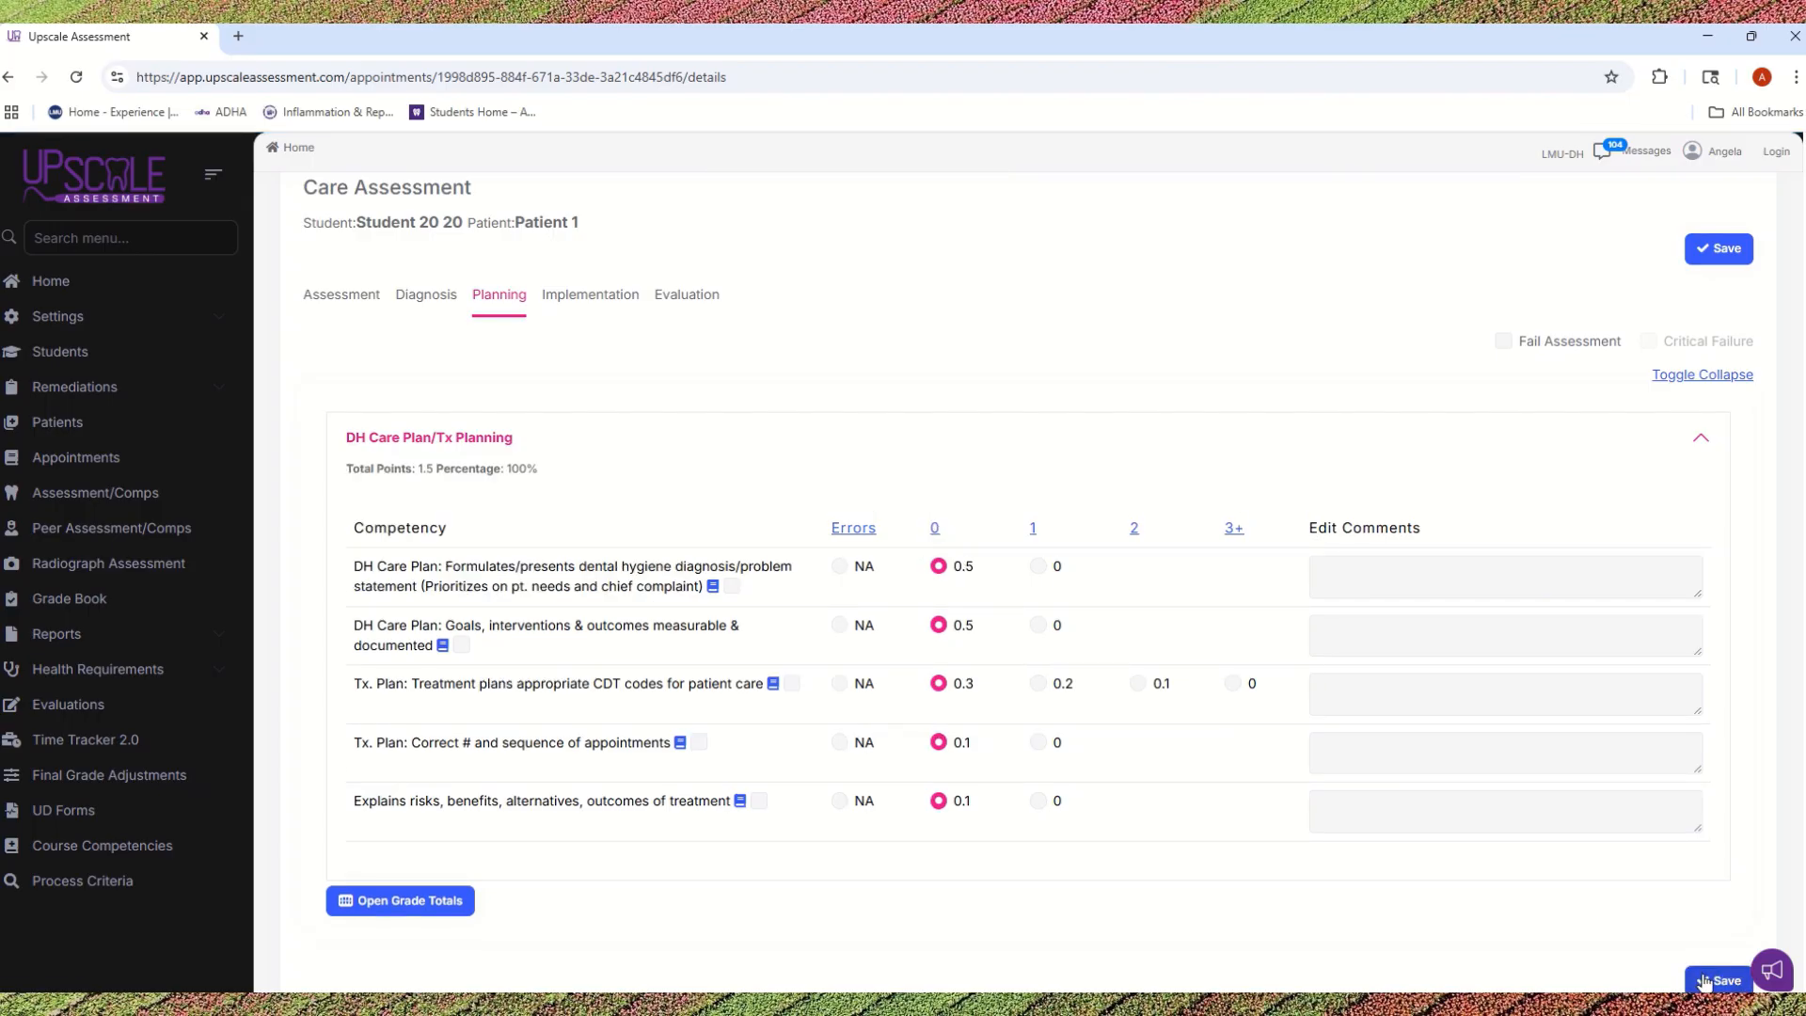
click(1704, 981)
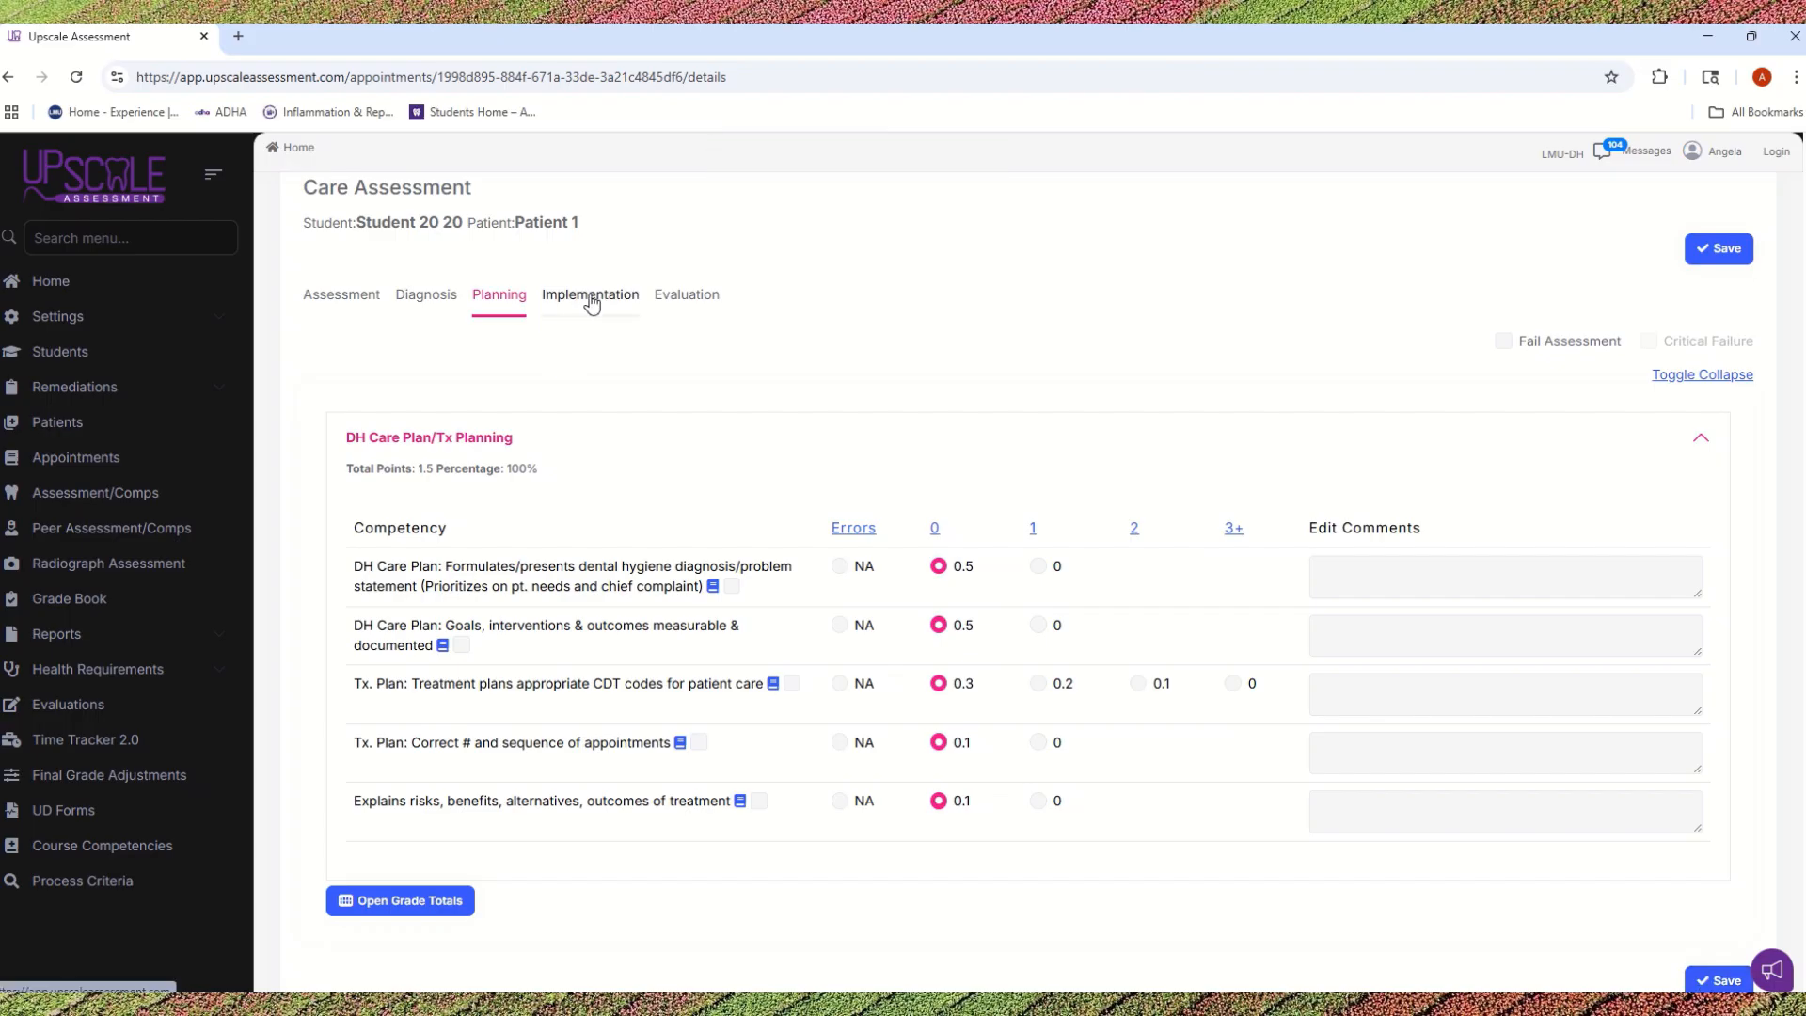
Step: Expand the Preventative Care section of the Implementation phase and examine its competencies, including tobacco cessation and dietary counseling
click(590, 299)
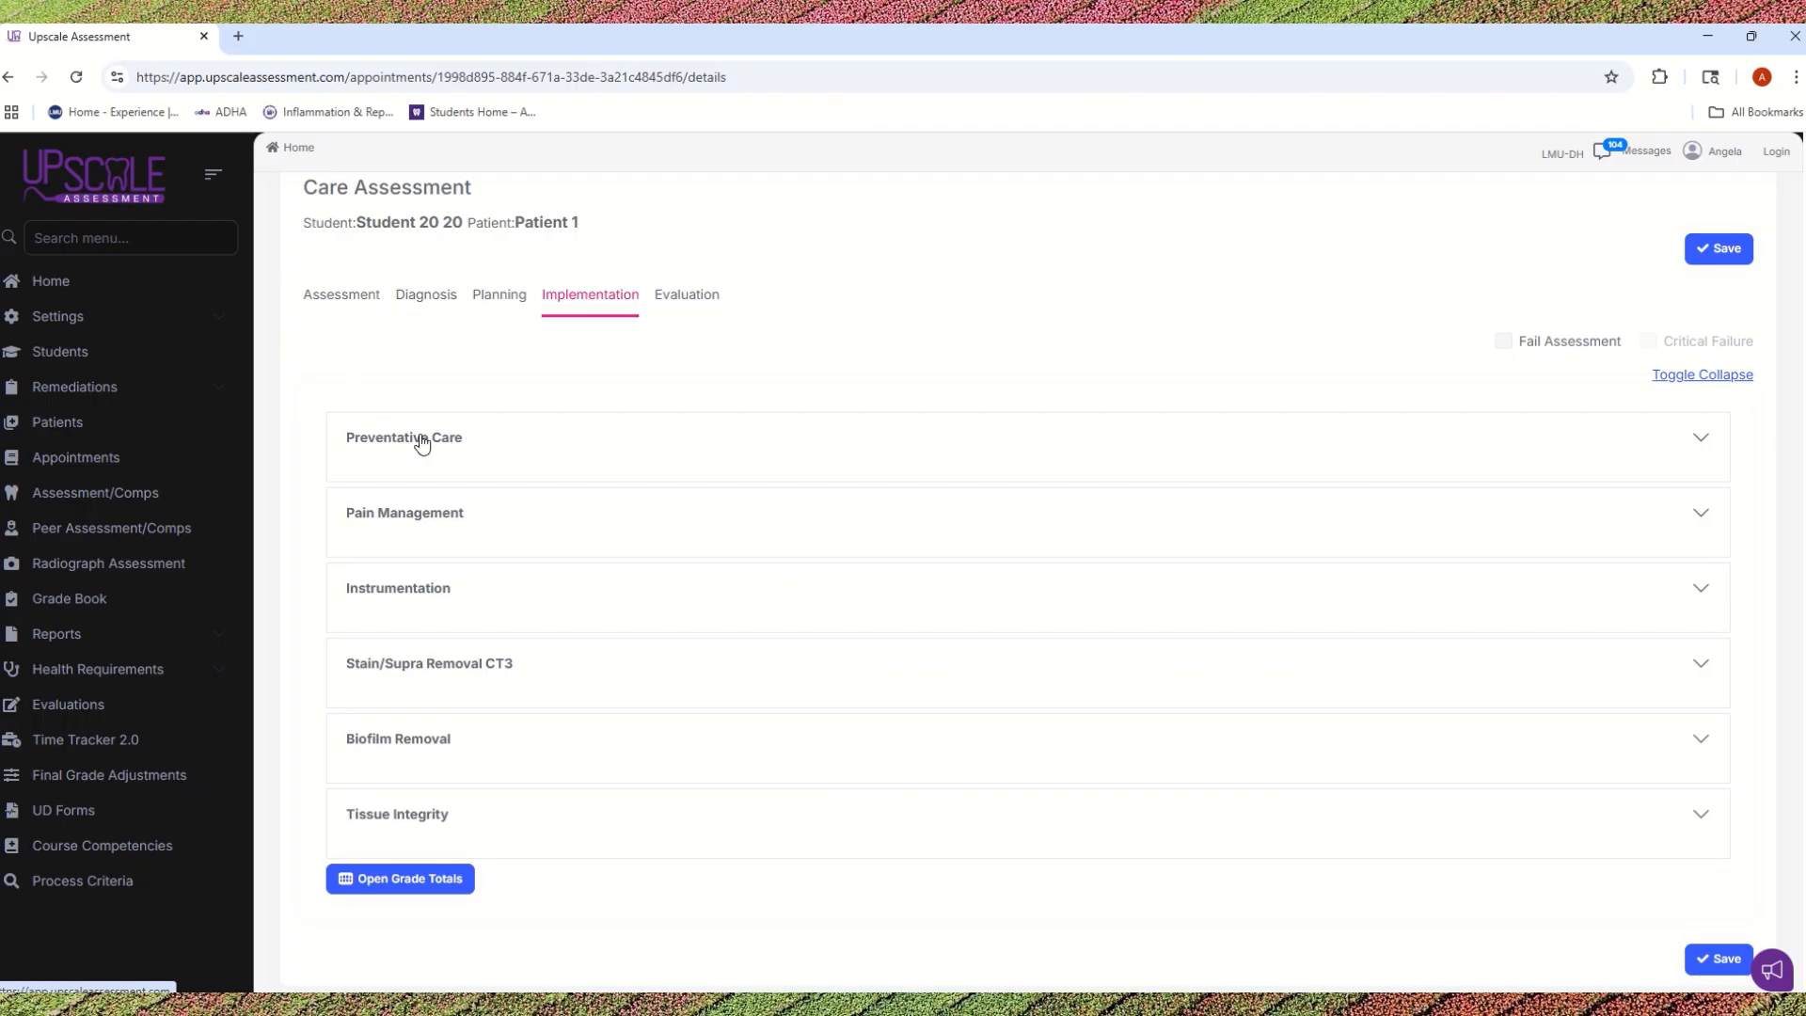
click(489, 456)
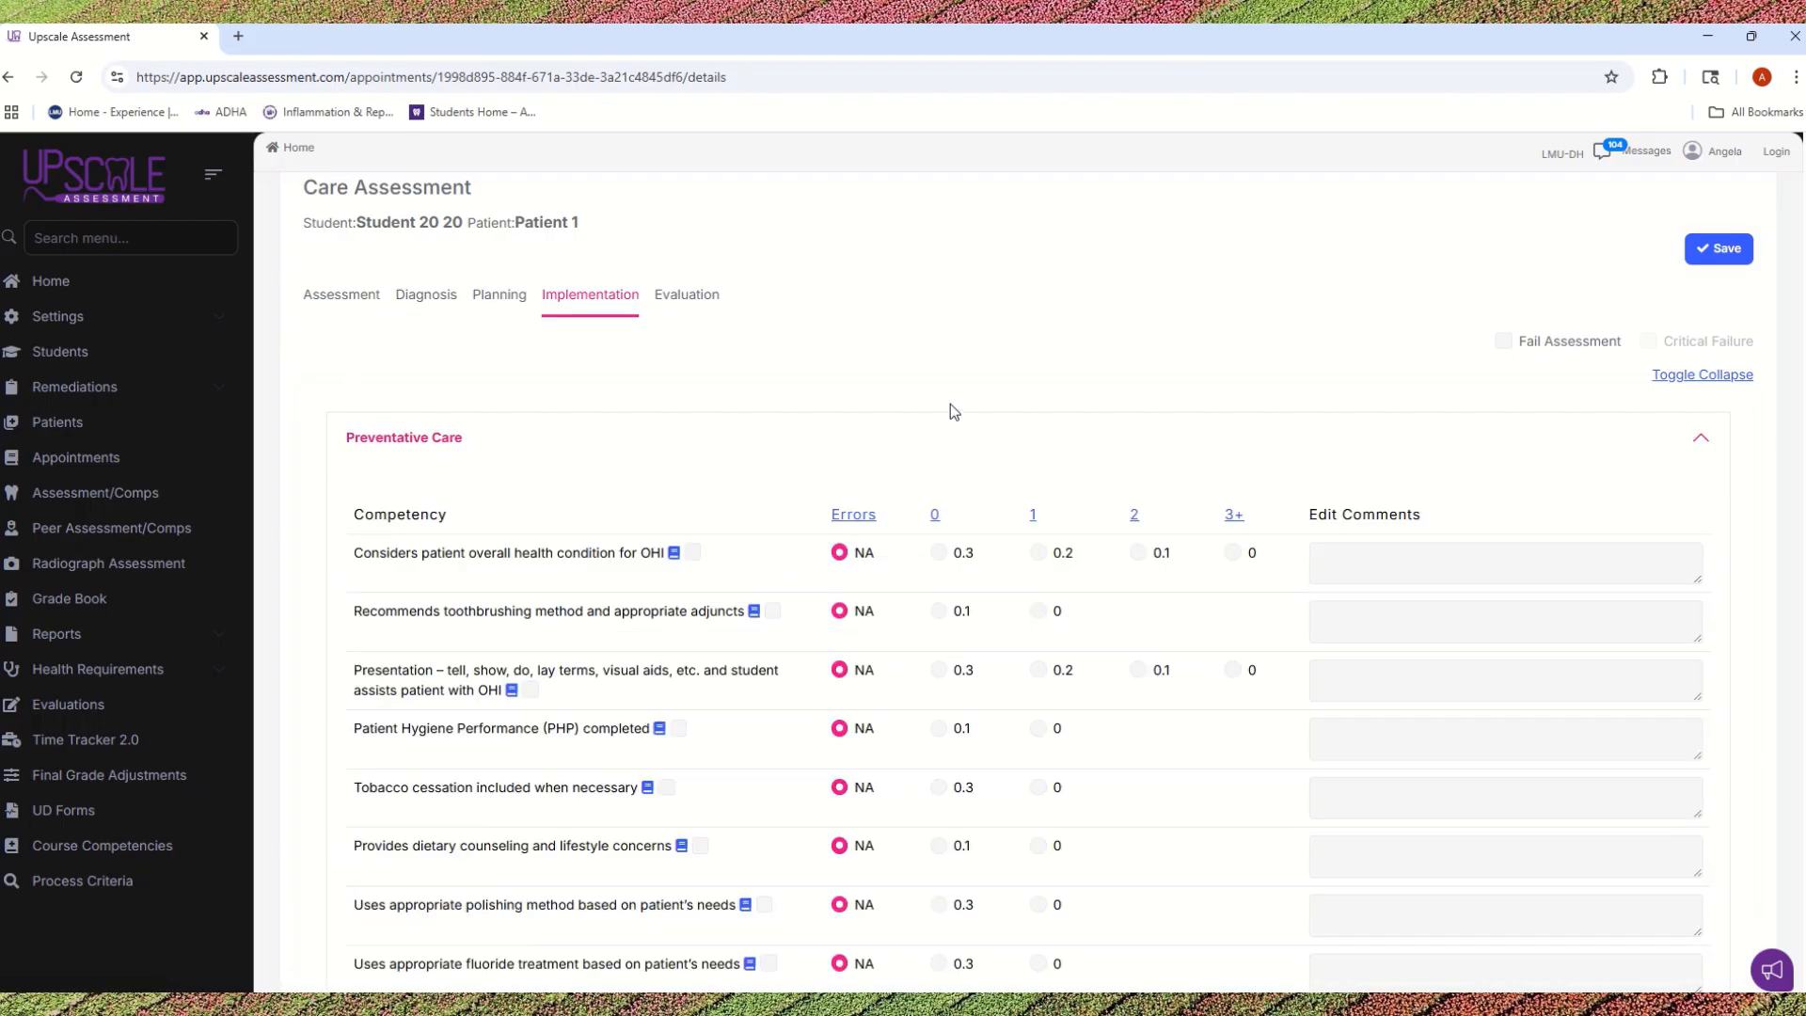
scroll(947, 385, down, 2)
scroll(946, 377, down, 1)
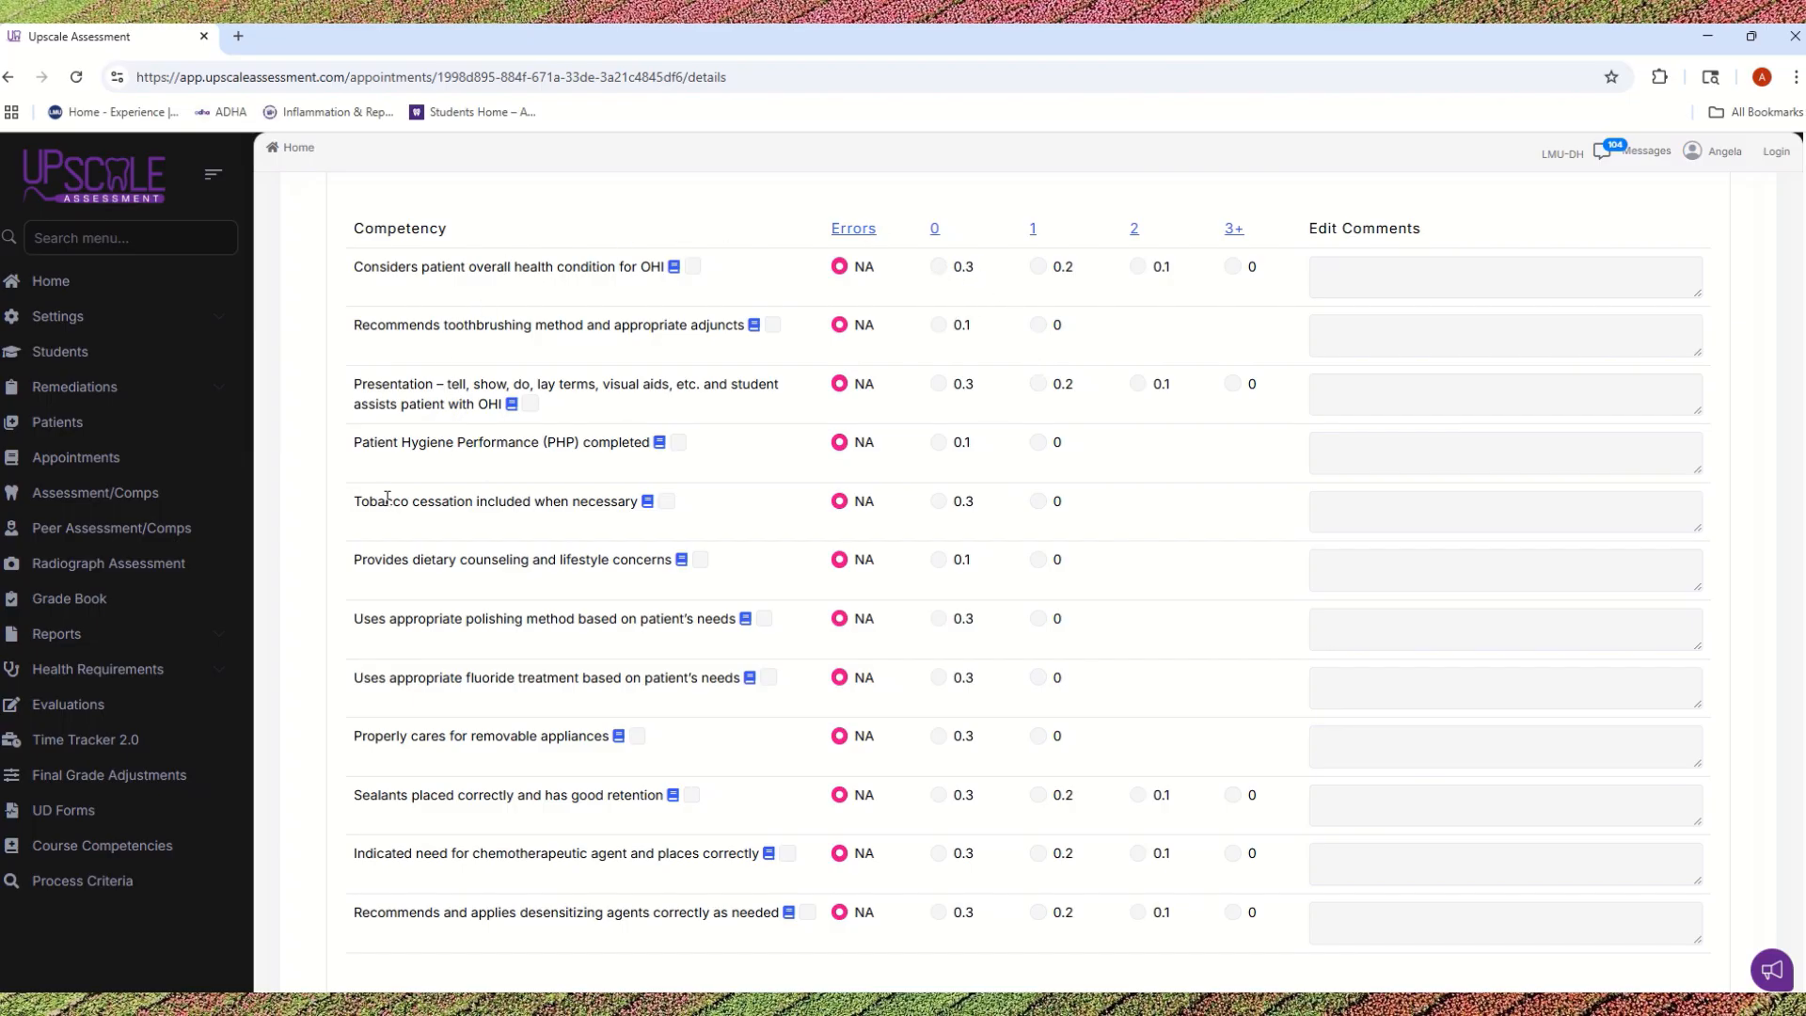
drag(361, 502, 691, 511)
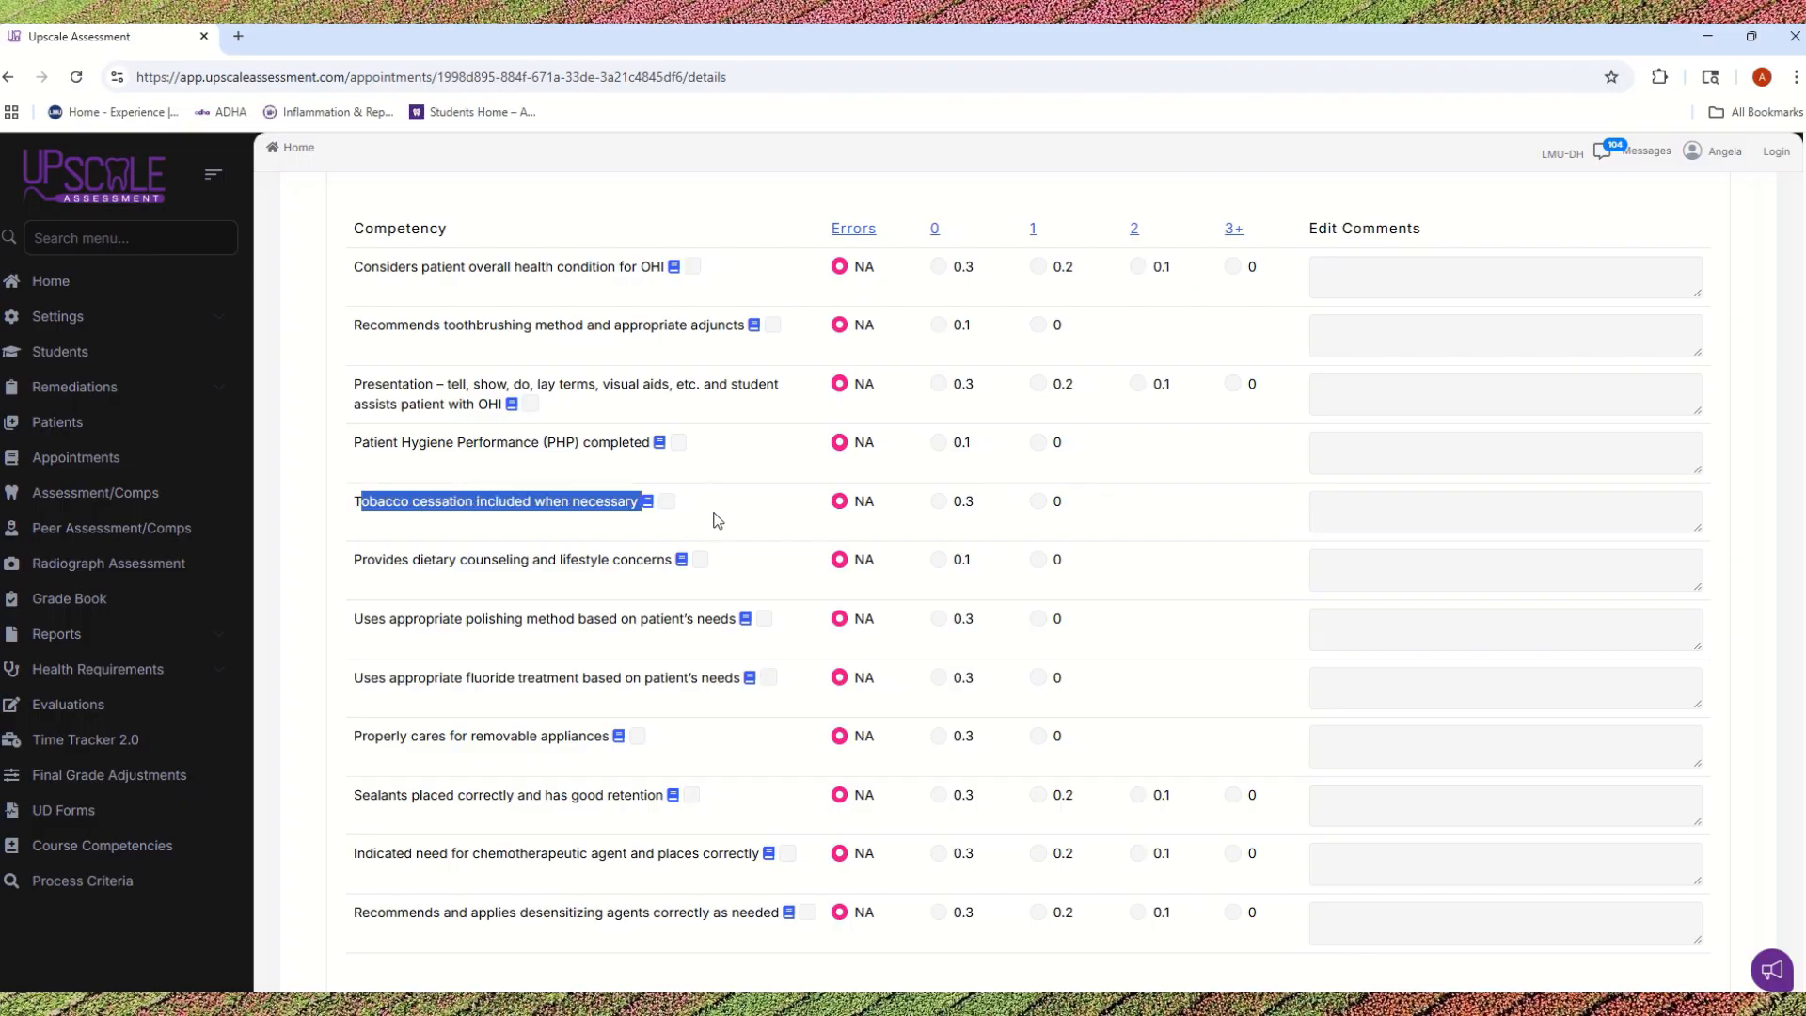
mouse_move(341, 551)
mouse_down()
mouse_move(698, 580)
mouse_move(347, 564)
mouse_up()
click(619, 596)
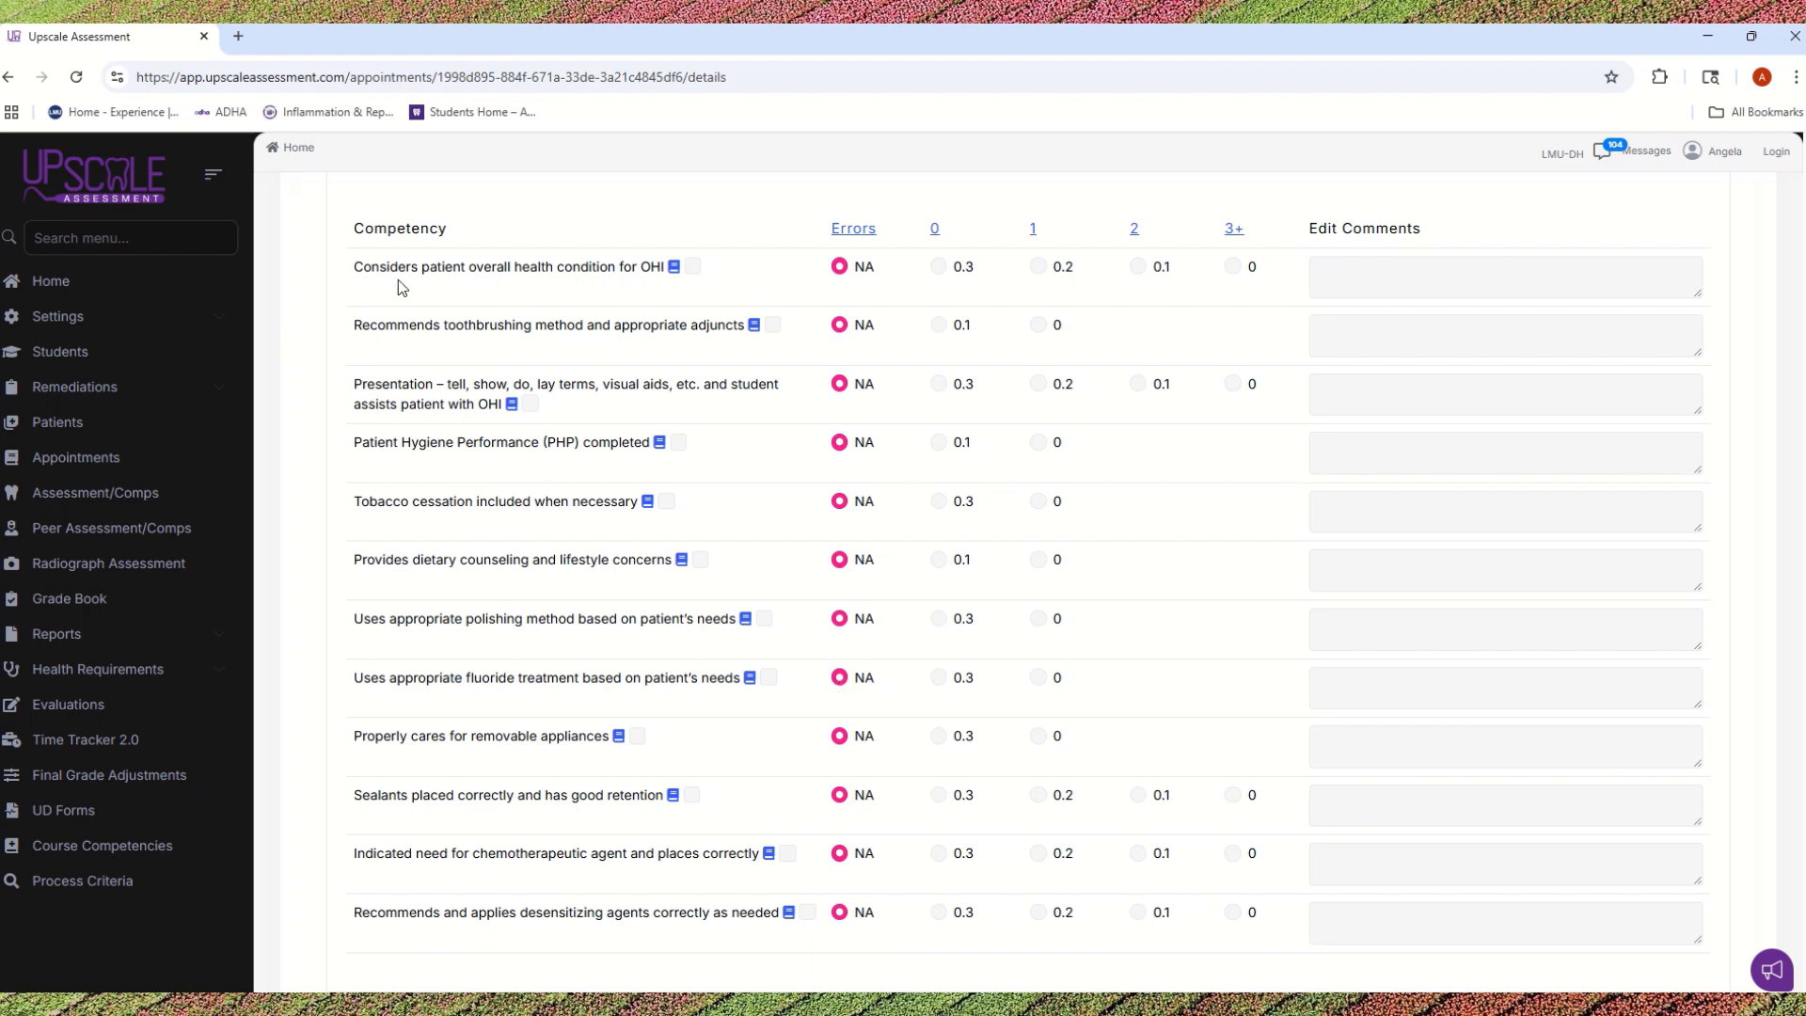
Step: Score the first four Preventative Care competencies, plus the polishing method and fluoride treatment ones, with 0 errors
click(938, 267)
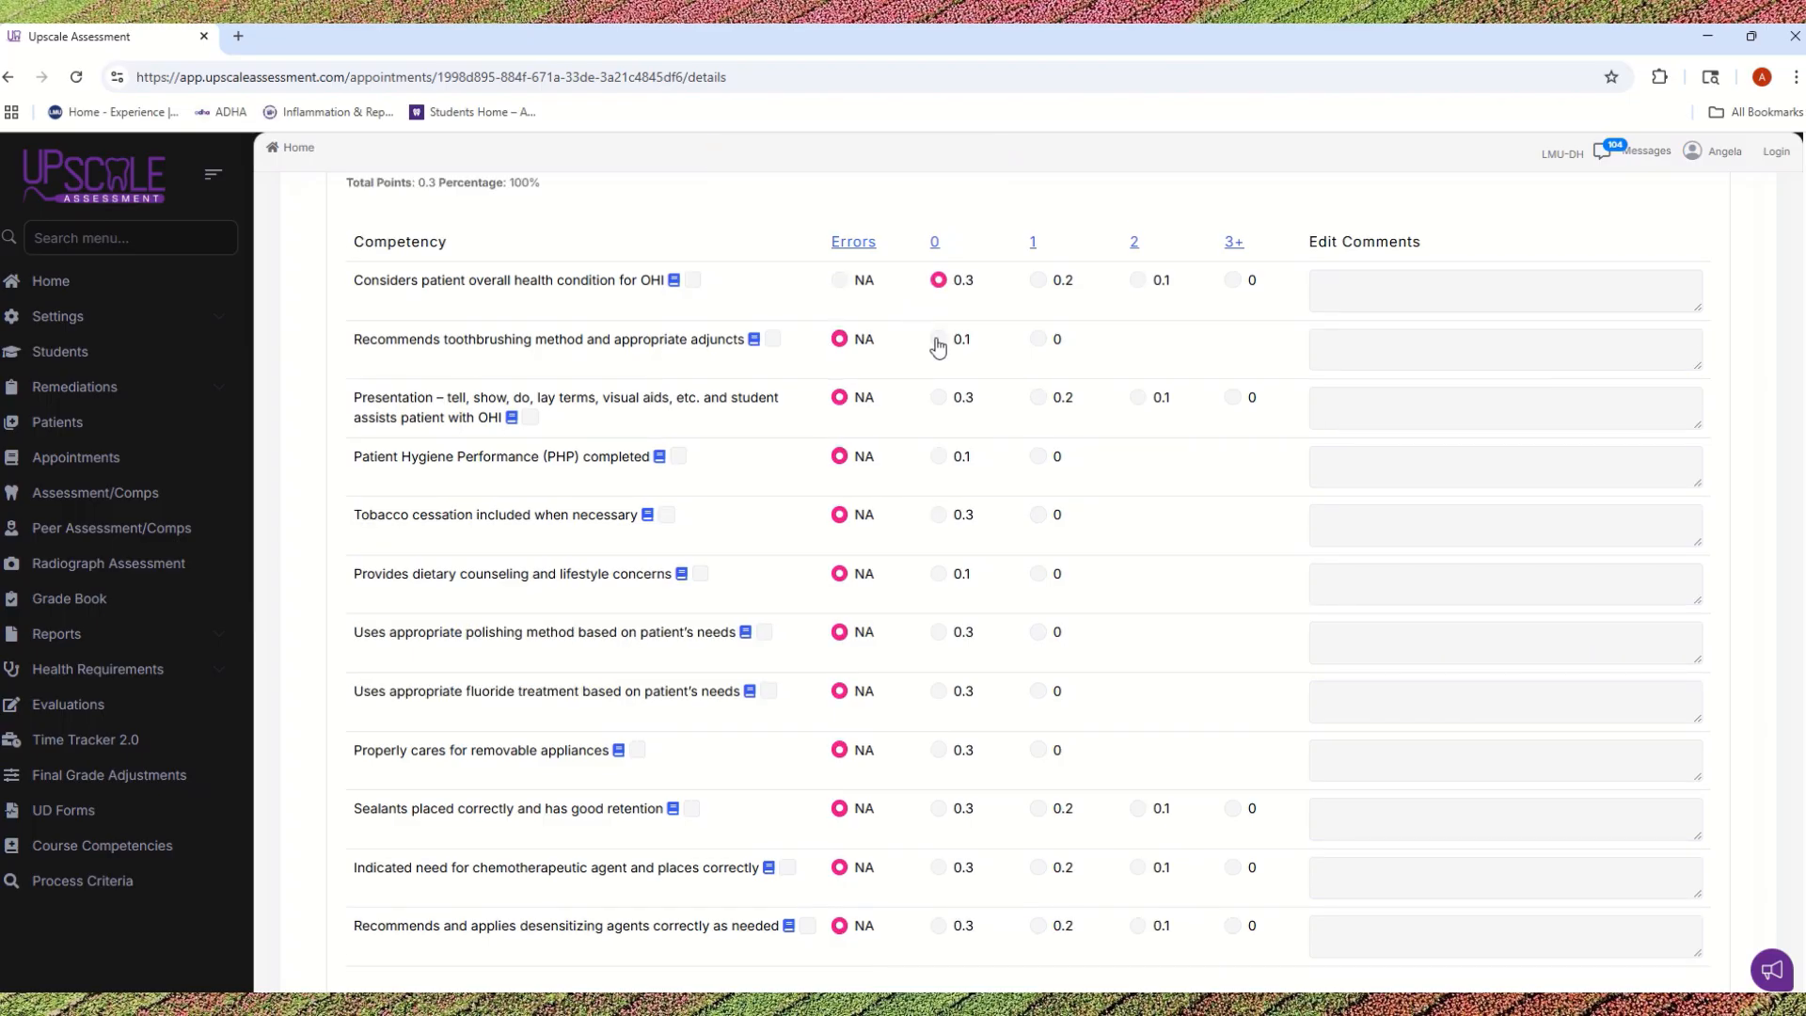
click(938, 339)
click(939, 399)
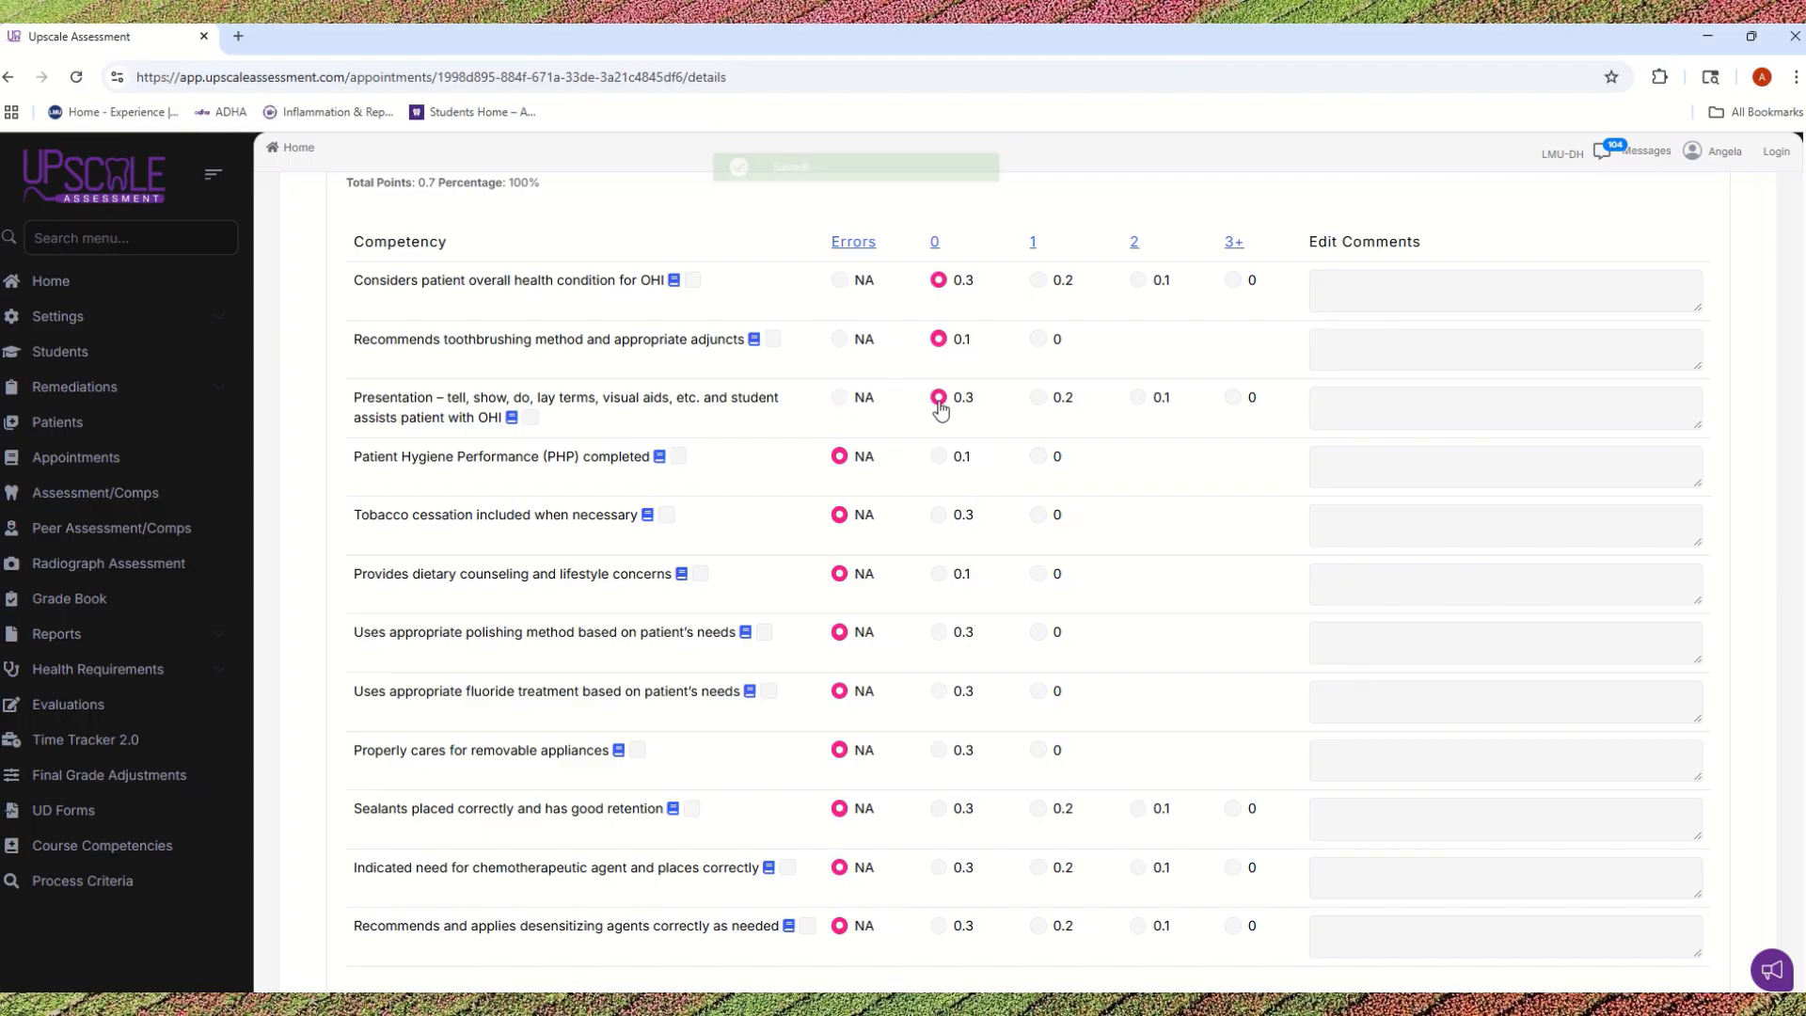
click(938, 458)
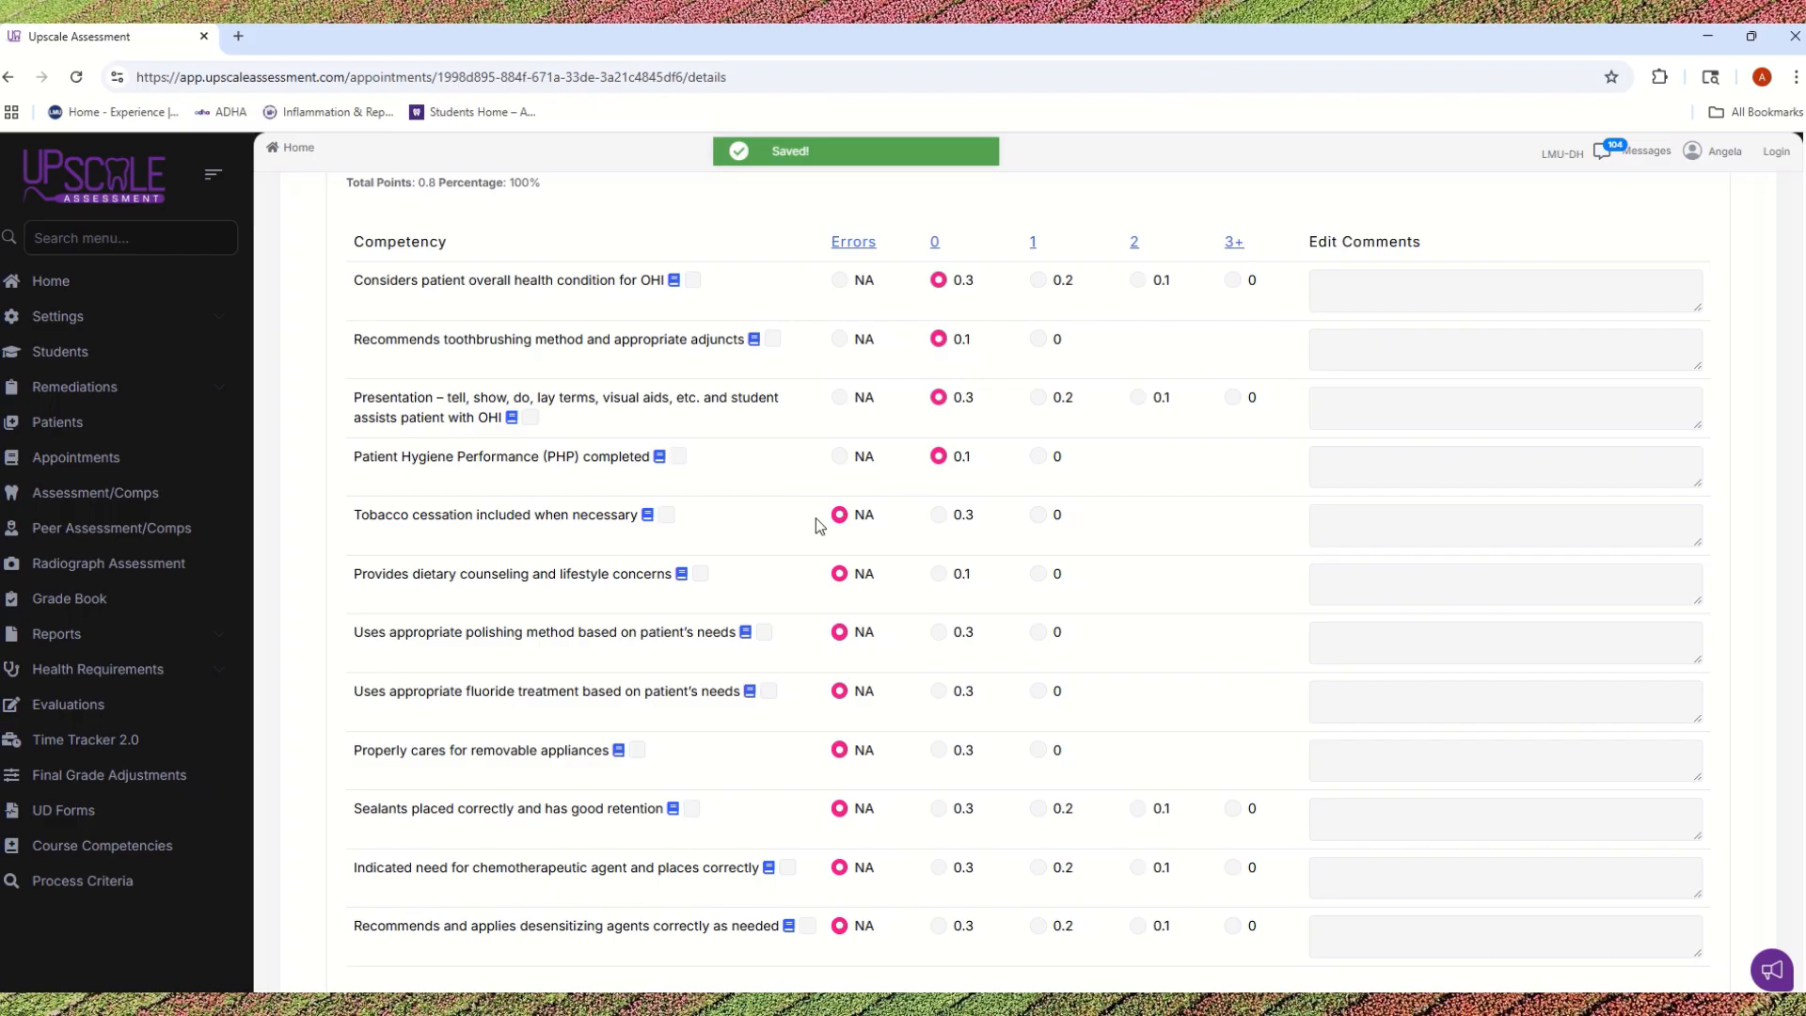
scroll(457, 512, down, 1)
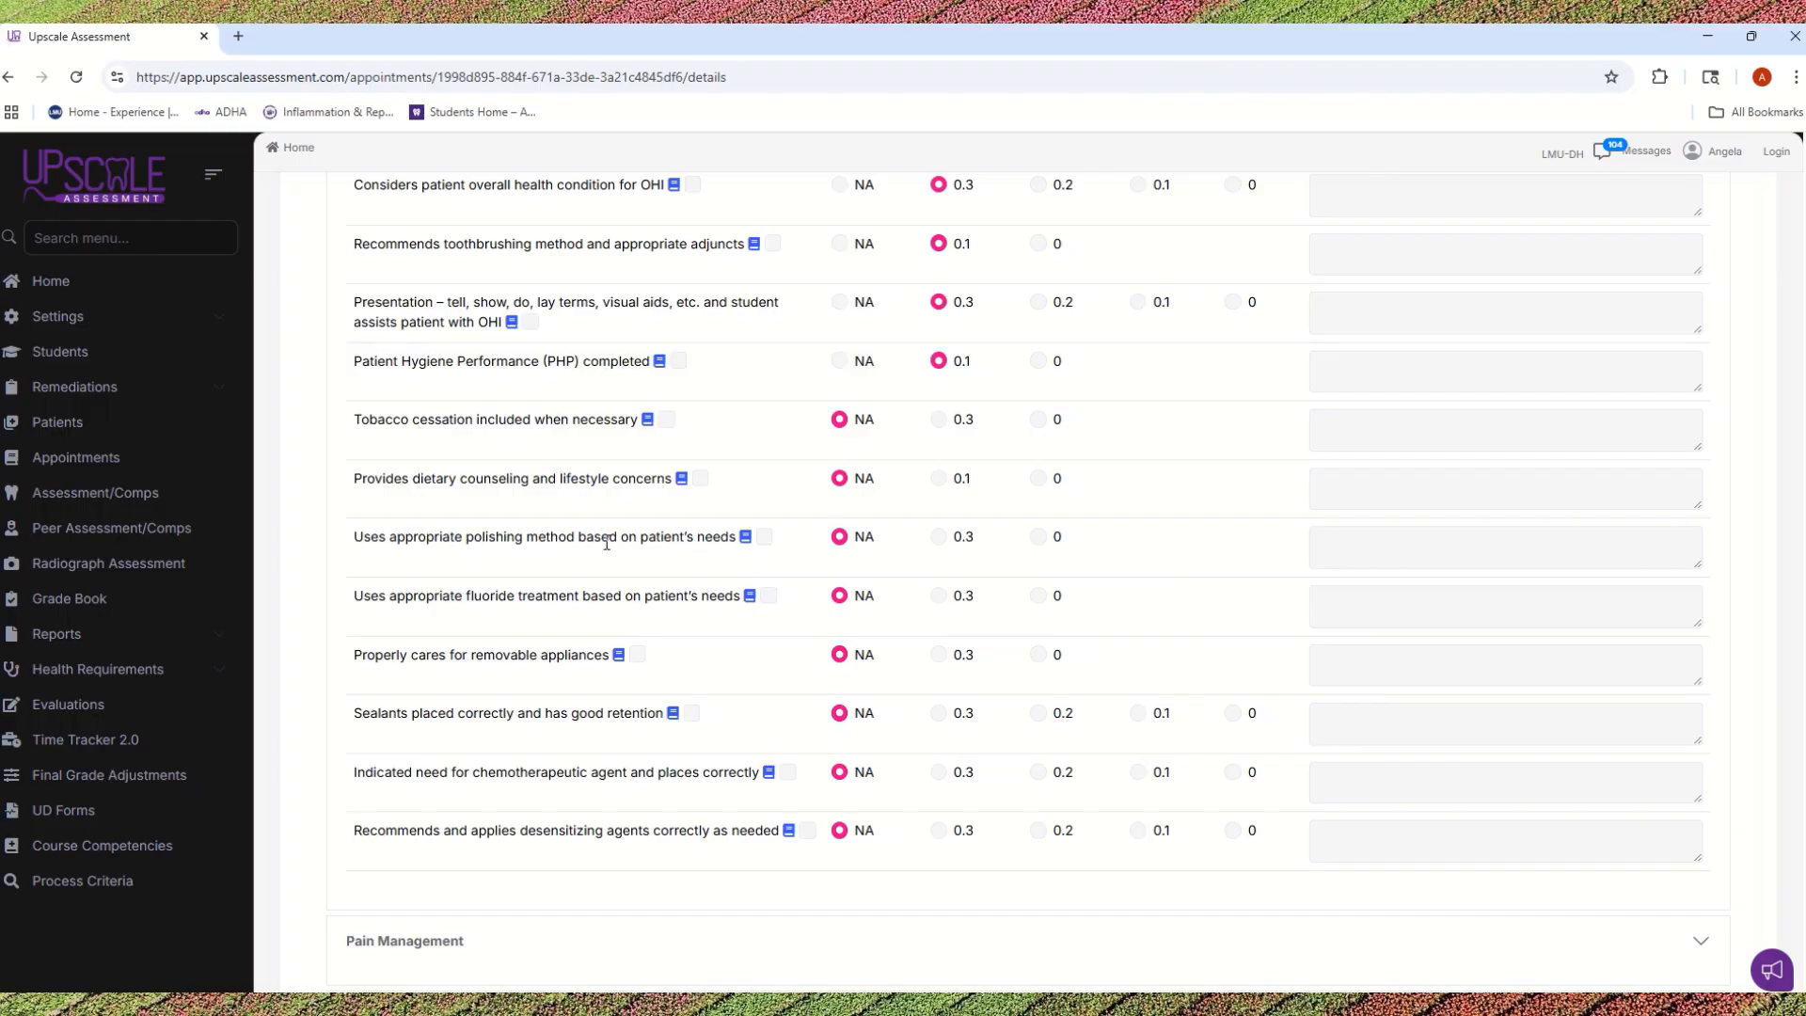
click(939, 537)
click(937, 600)
Step: Expand the Pain Management section and review its anesthetic and nitrous oxide competencies
scroll(677, 696, down, 5)
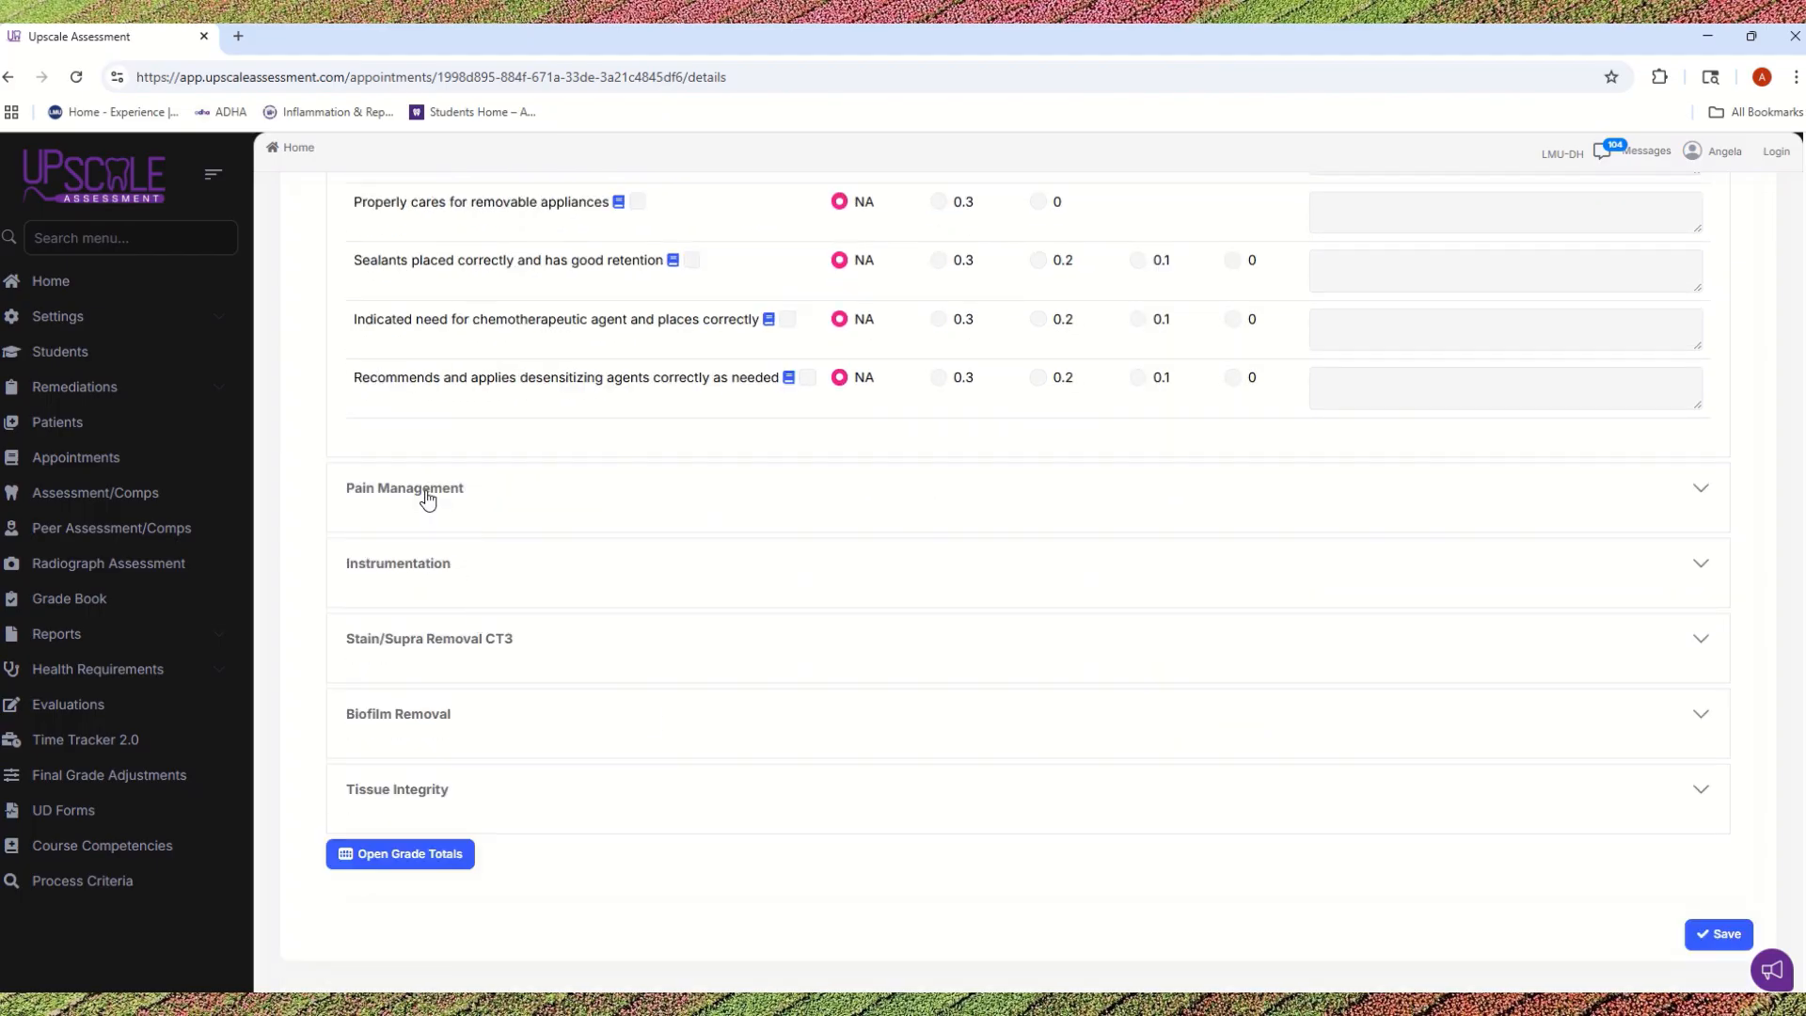
click(427, 491)
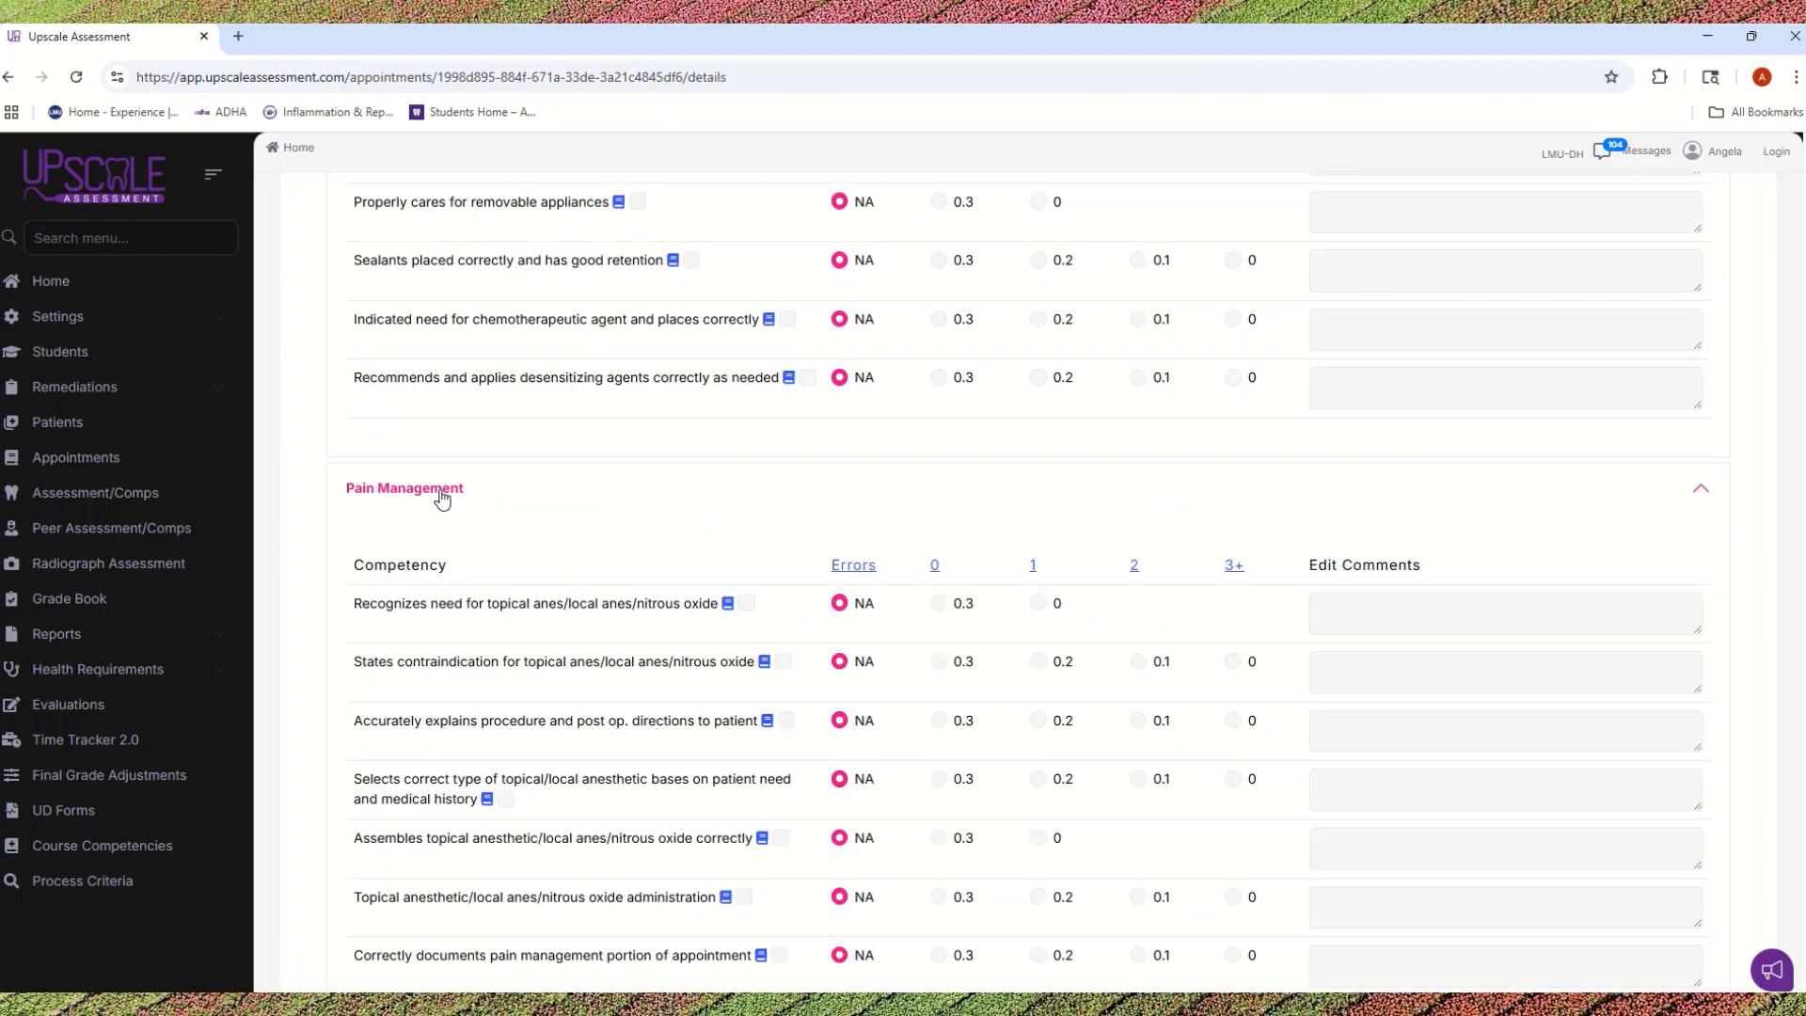
scroll(778, 527, down, 2)
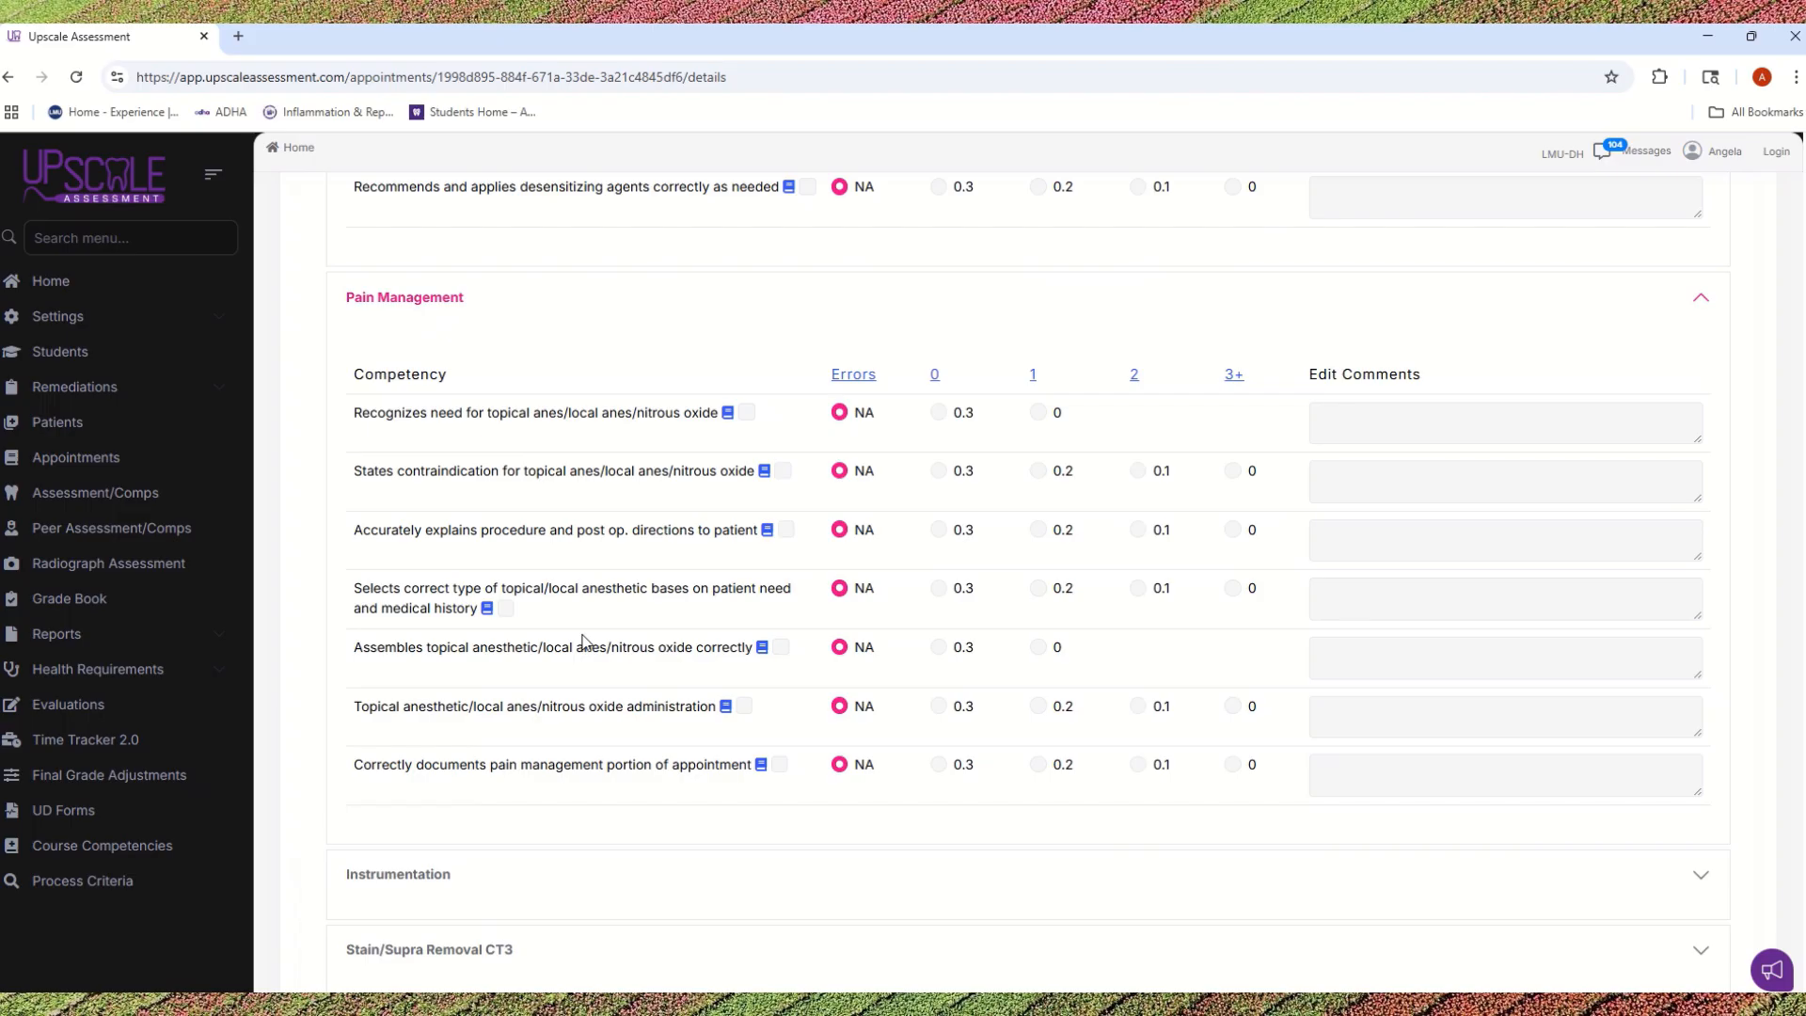
scroll(728, 589, down, 3)
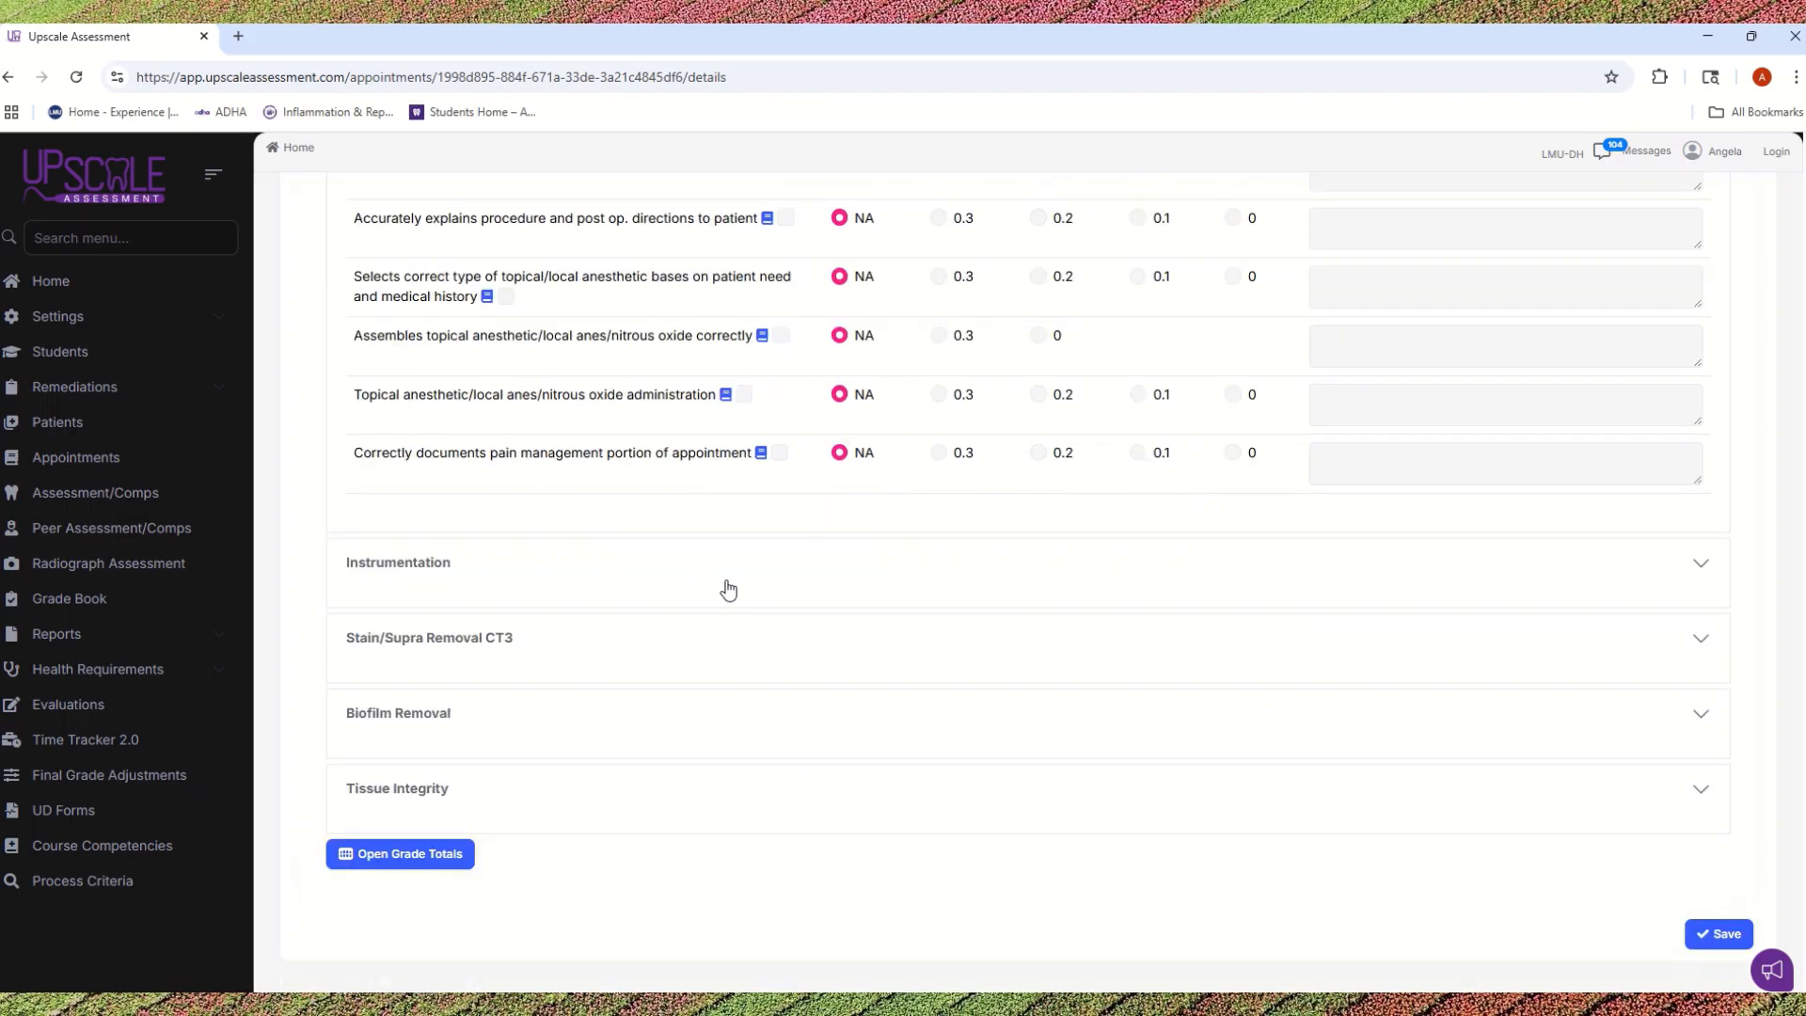
Step: Expand the Instrumentation section and review its Hand/Ultrasonics/Air Polisher competencies
click(424, 565)
scroll(1017, 625, down, 8)
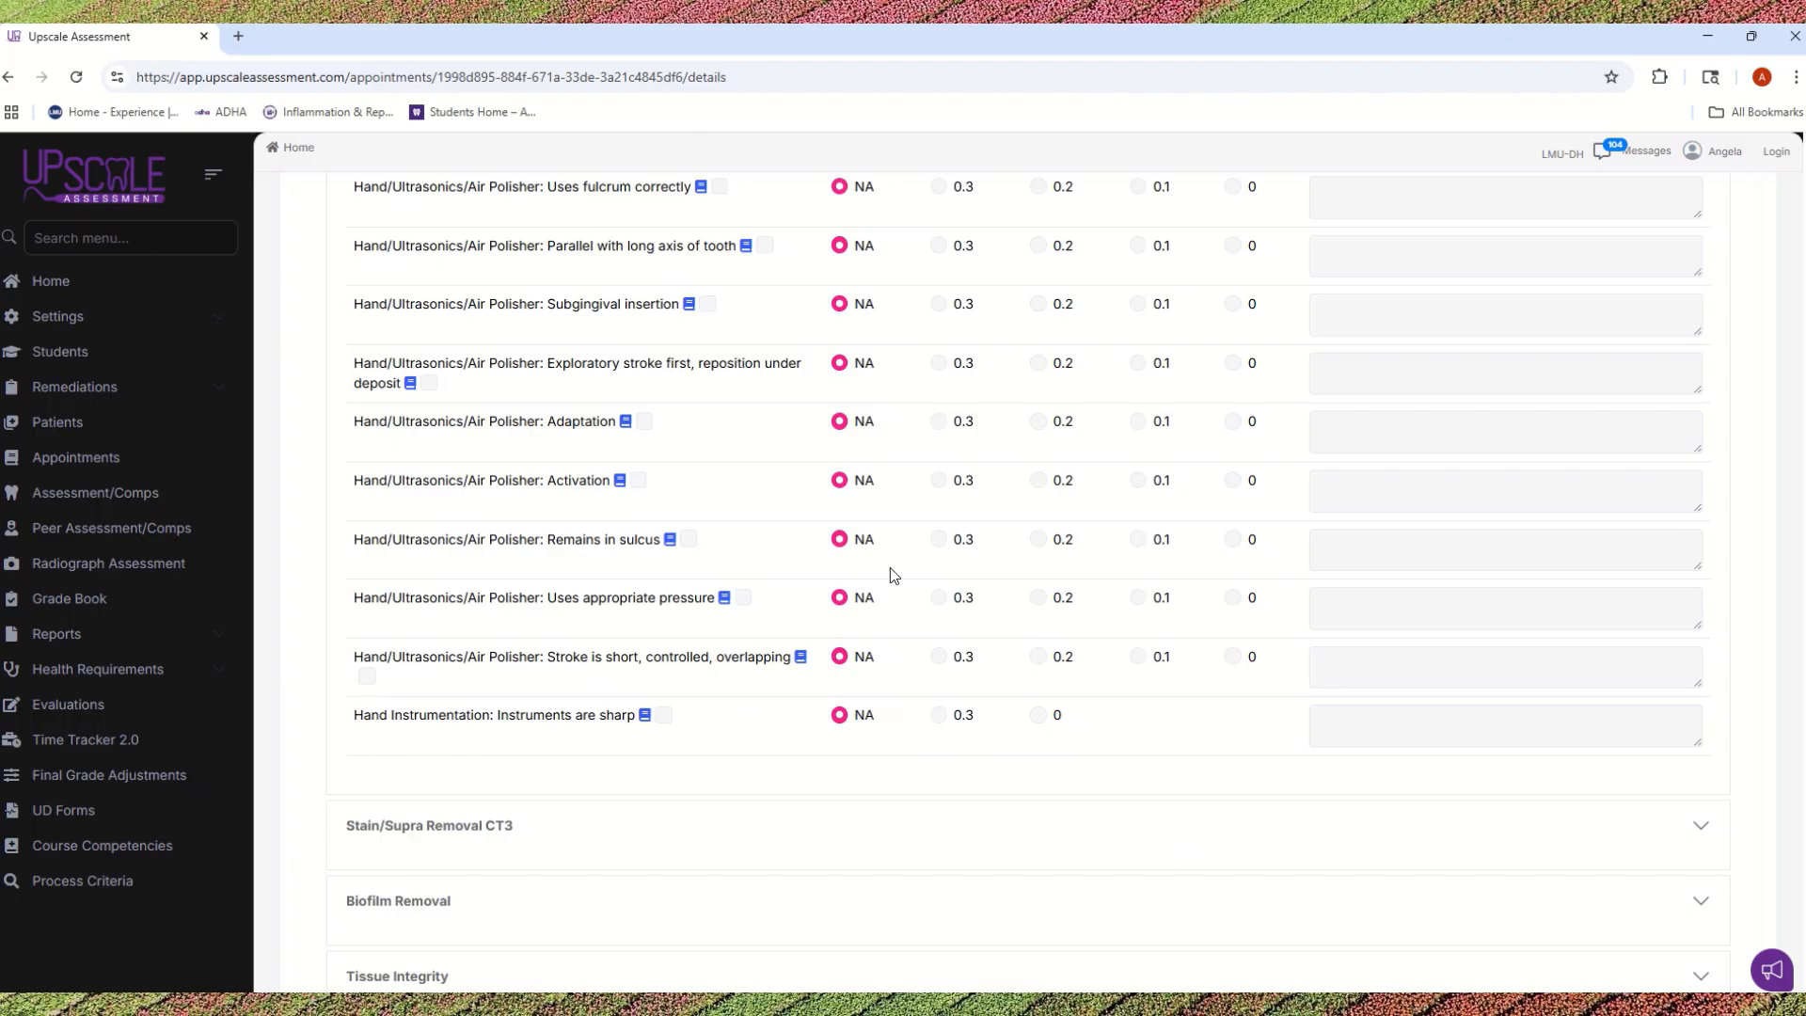
scroll(924, 448, up, 2)
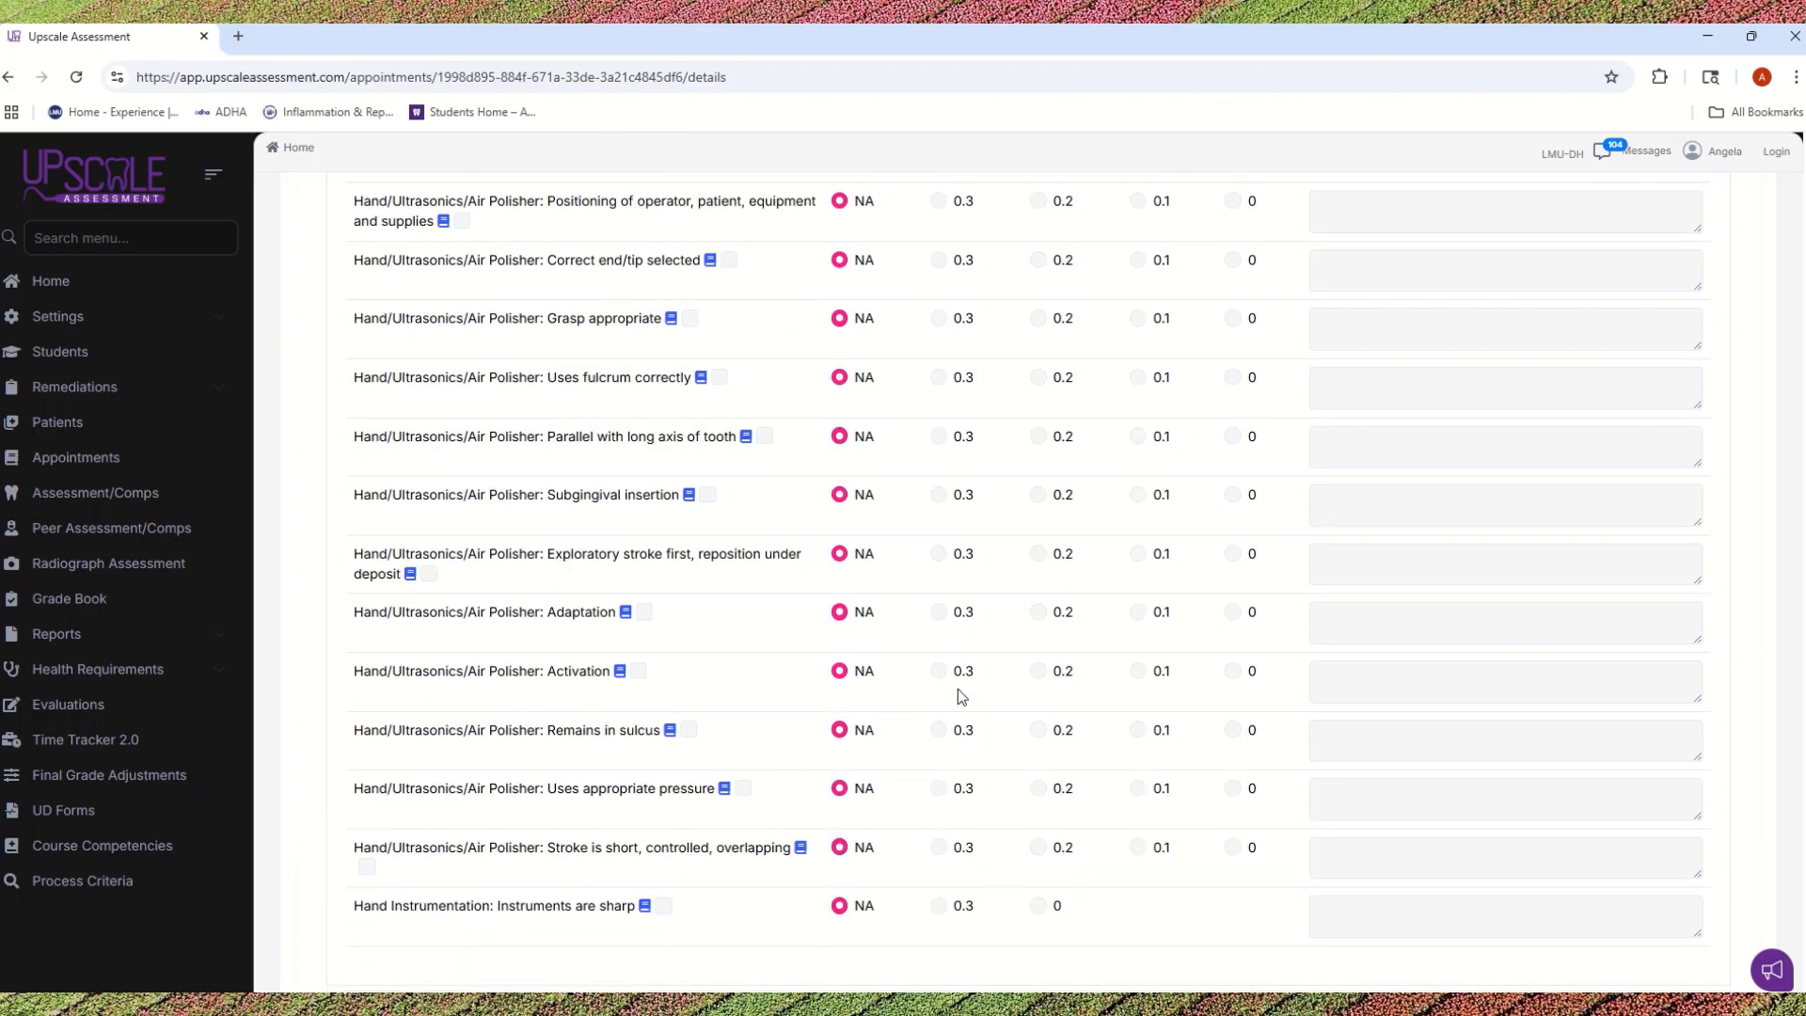
scroll(956, 684, up, 1)
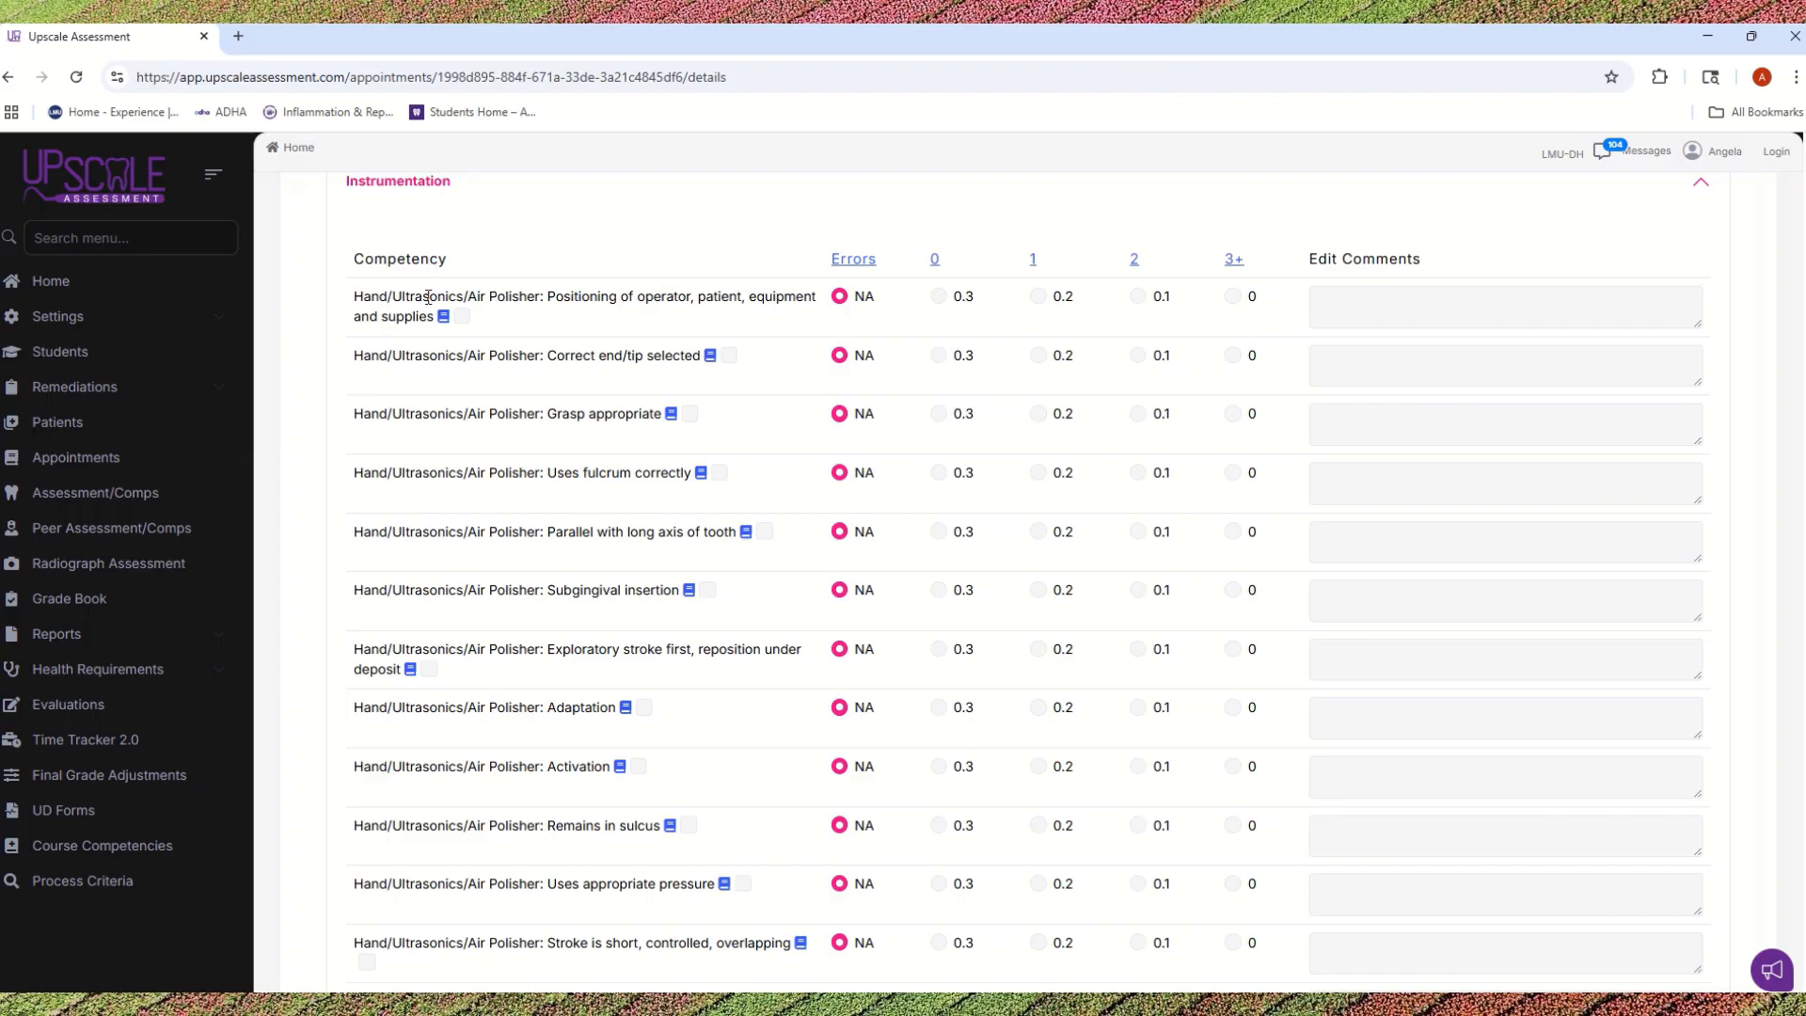
scroll(492, 464, down, 2)
scroll(492, 464, down, 3)
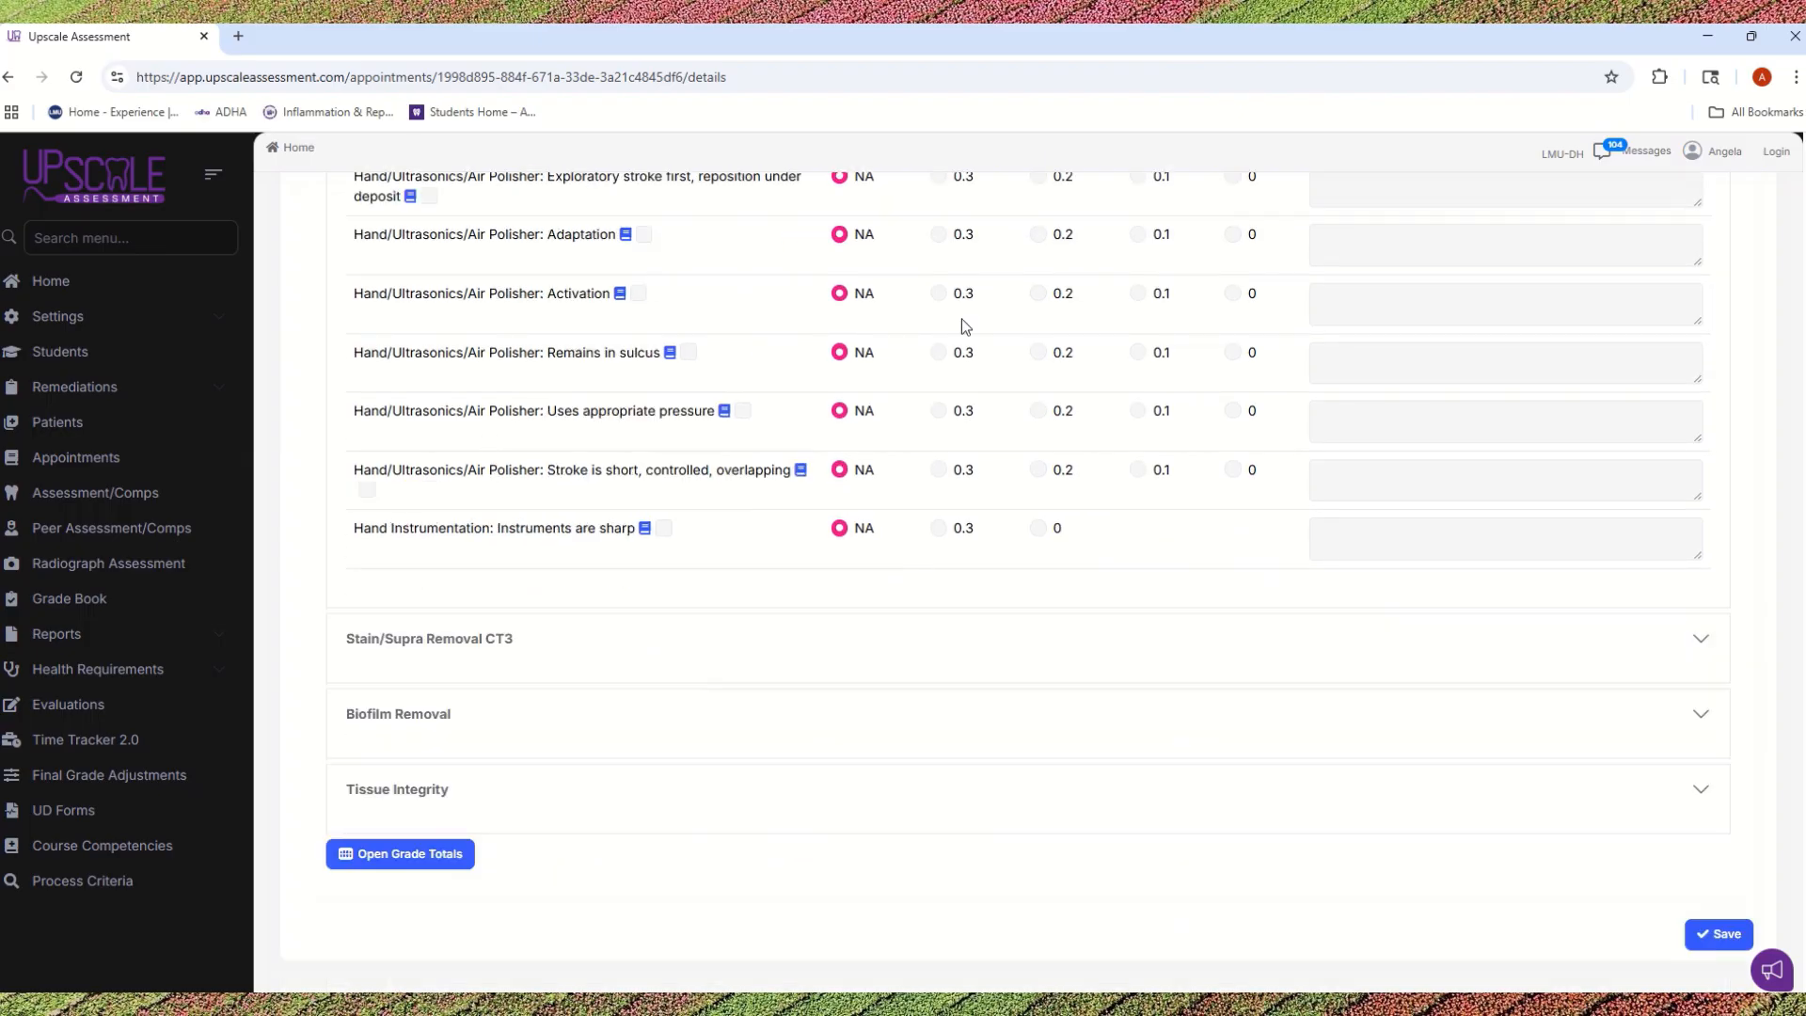
Step: Expand the Stain/Supra Removal CT3 section and examine the point scale for deposits remaining in each quadrant
click(444, 645)
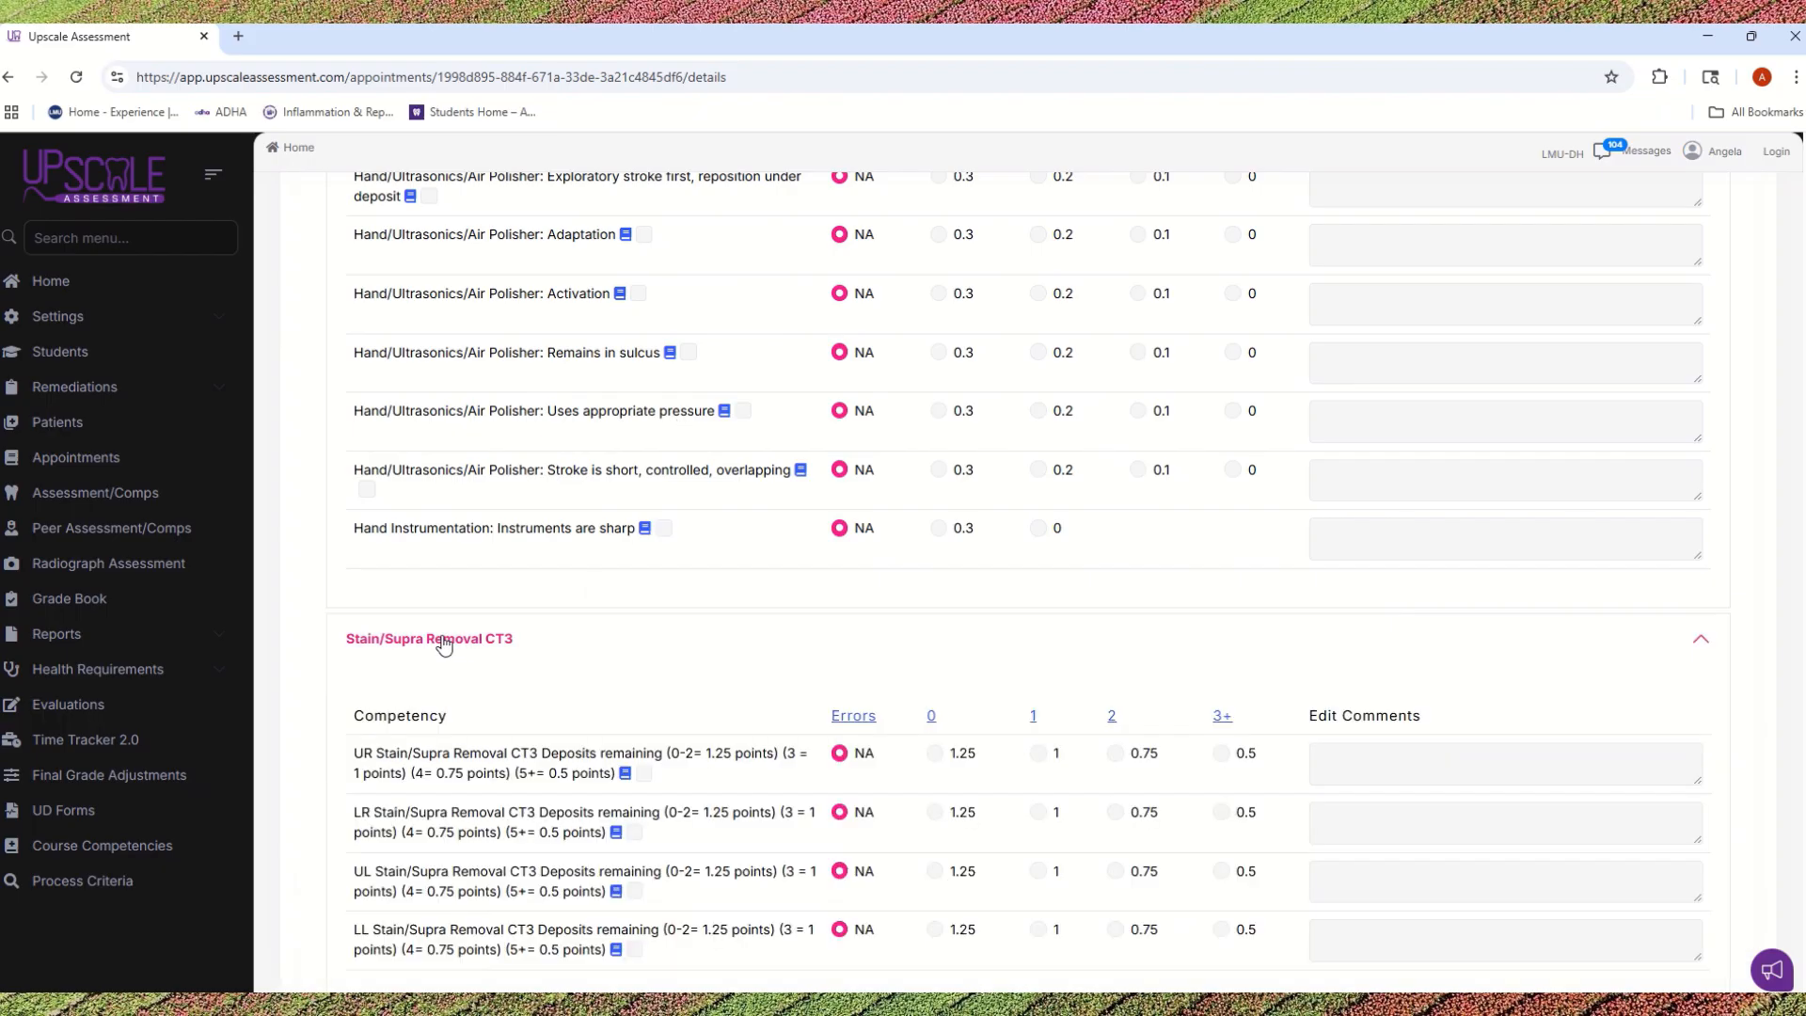
scroll(447, 638, down, 3)
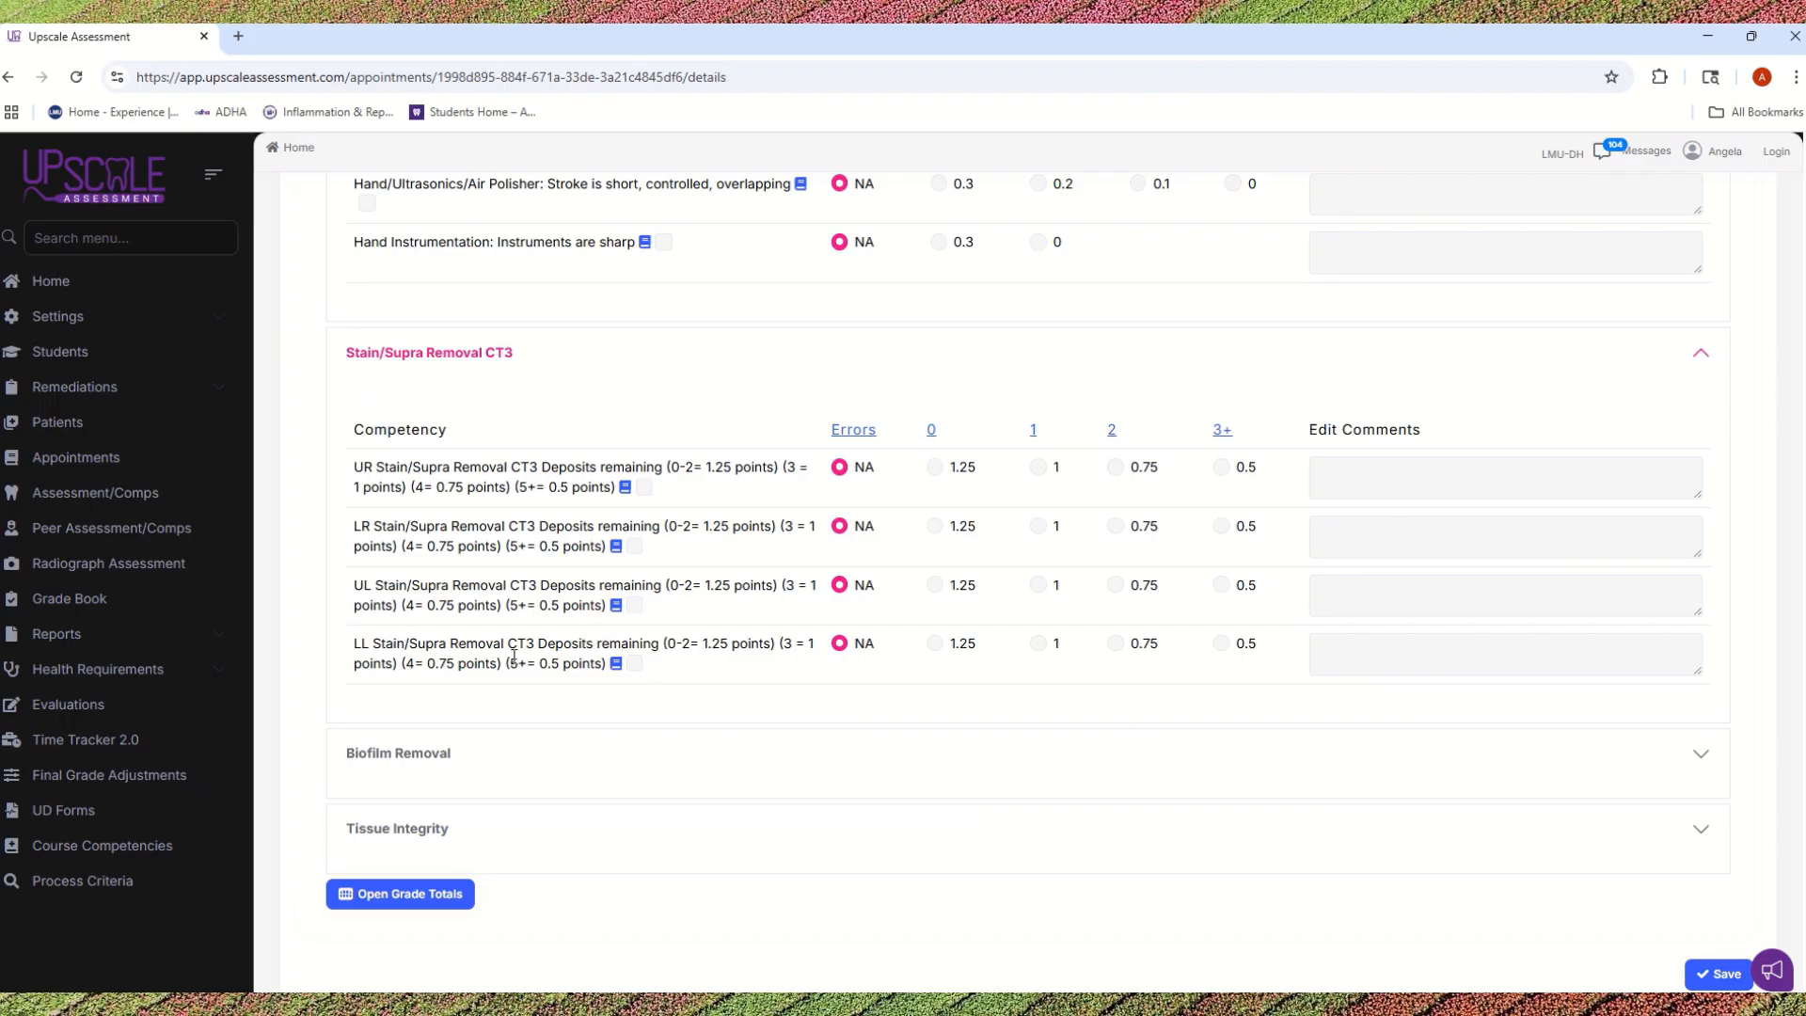
mouse_move(556, 645)
mouse_down()
mouse_move(644, 644)
mouse_move(539, 643)
mouse_up()
drag(551, 641, 685, 643)
click(704, 722)
drag(699, 465, 671, 466)
Step: Try scoring all four Stain/Supra Removal CT3 quadrants with 0 errors, reset them to NA and recheck the UR point scale
click(932, 431)
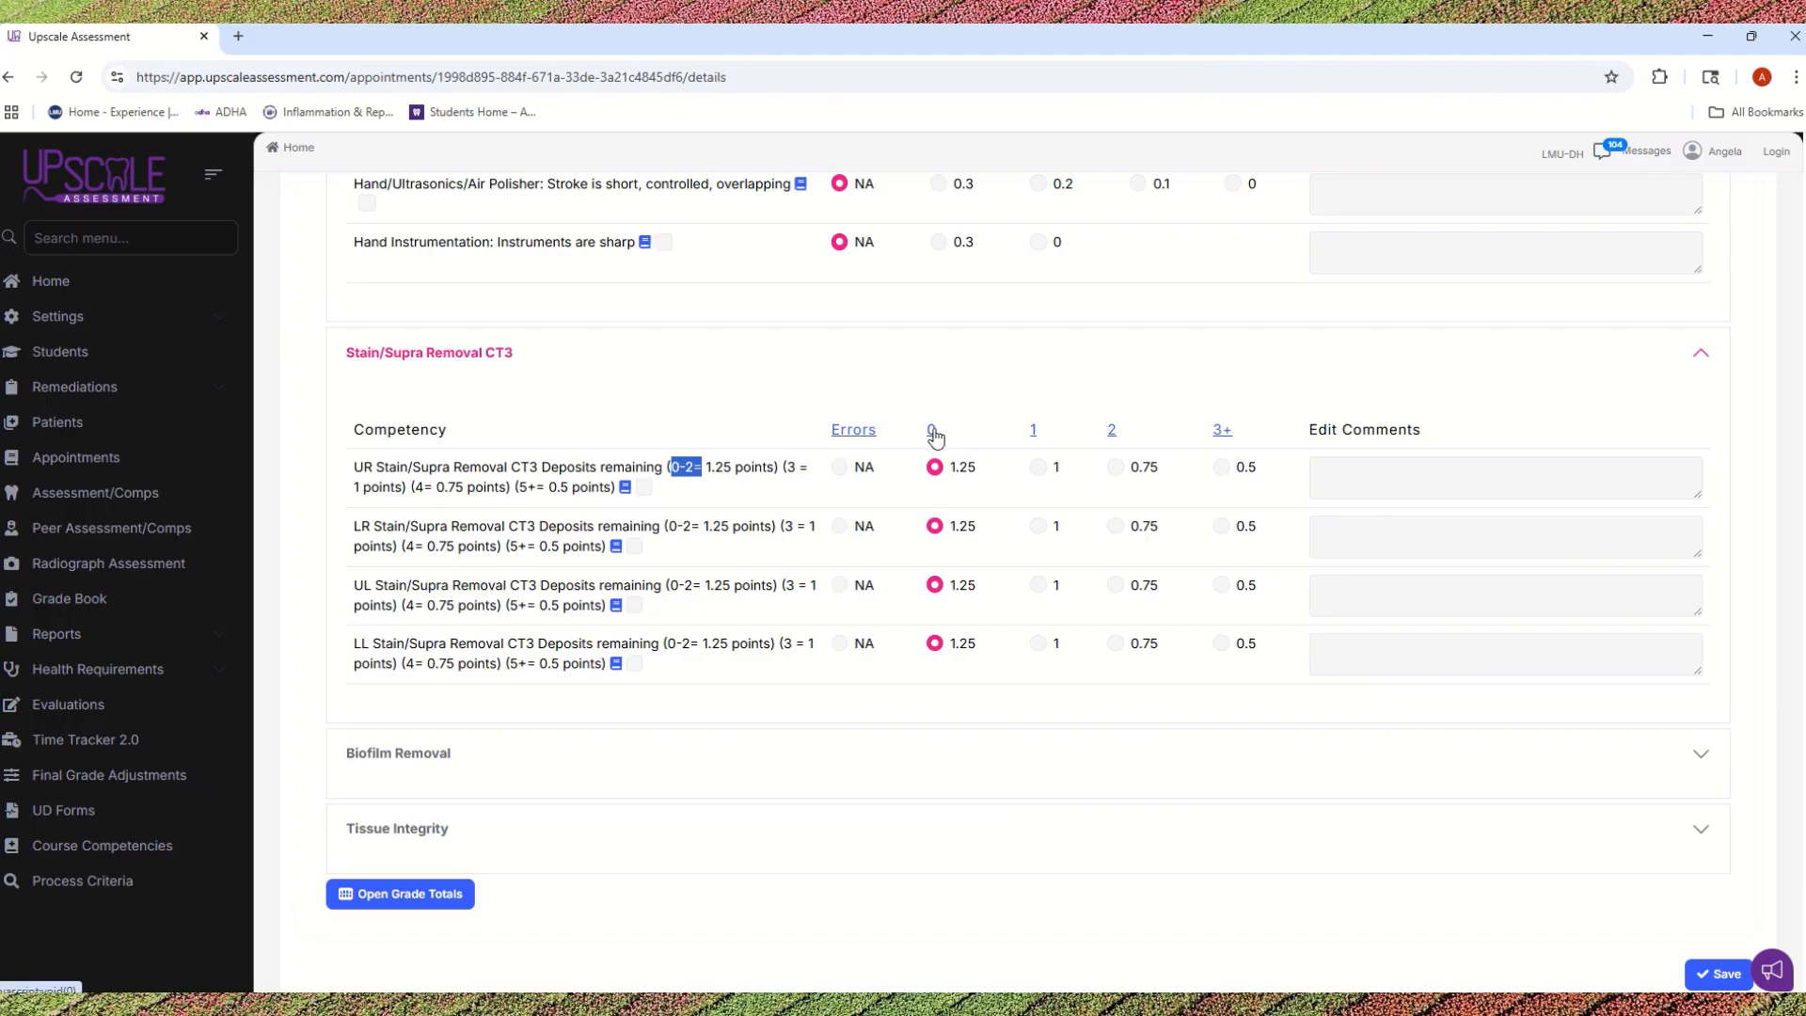
click(853, 442)
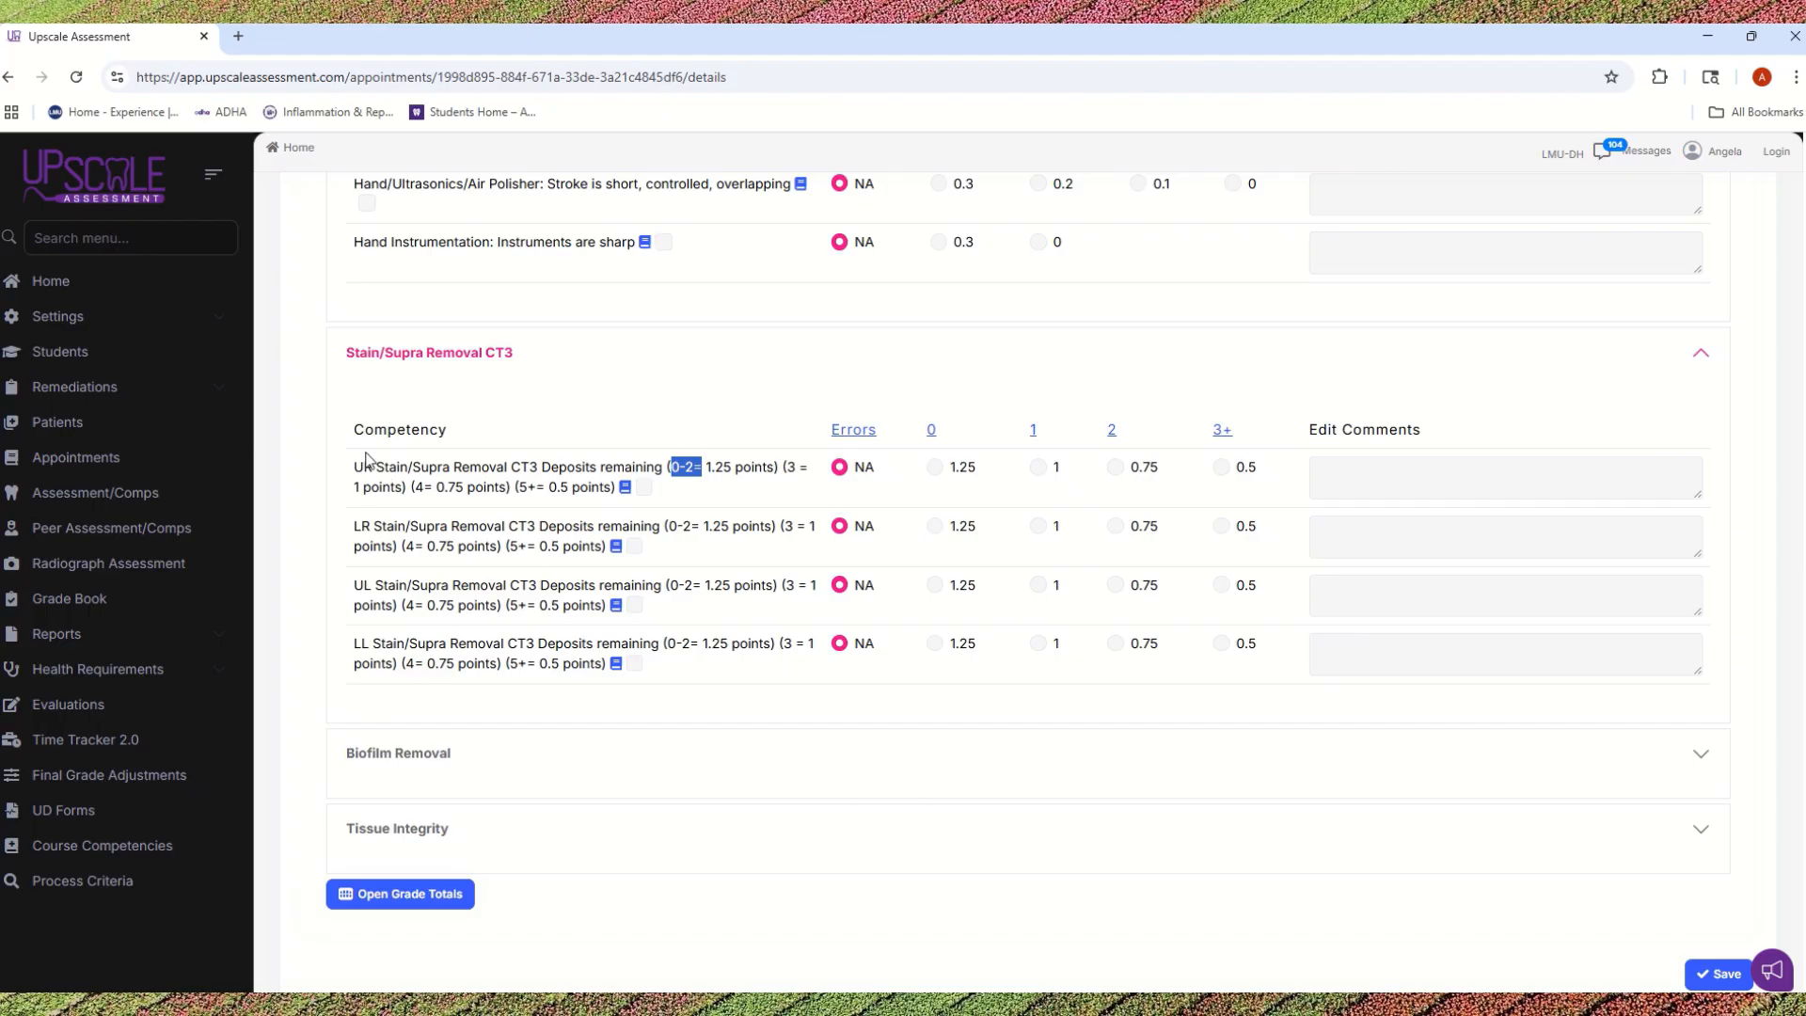
drag(357, 468, 665, 488)
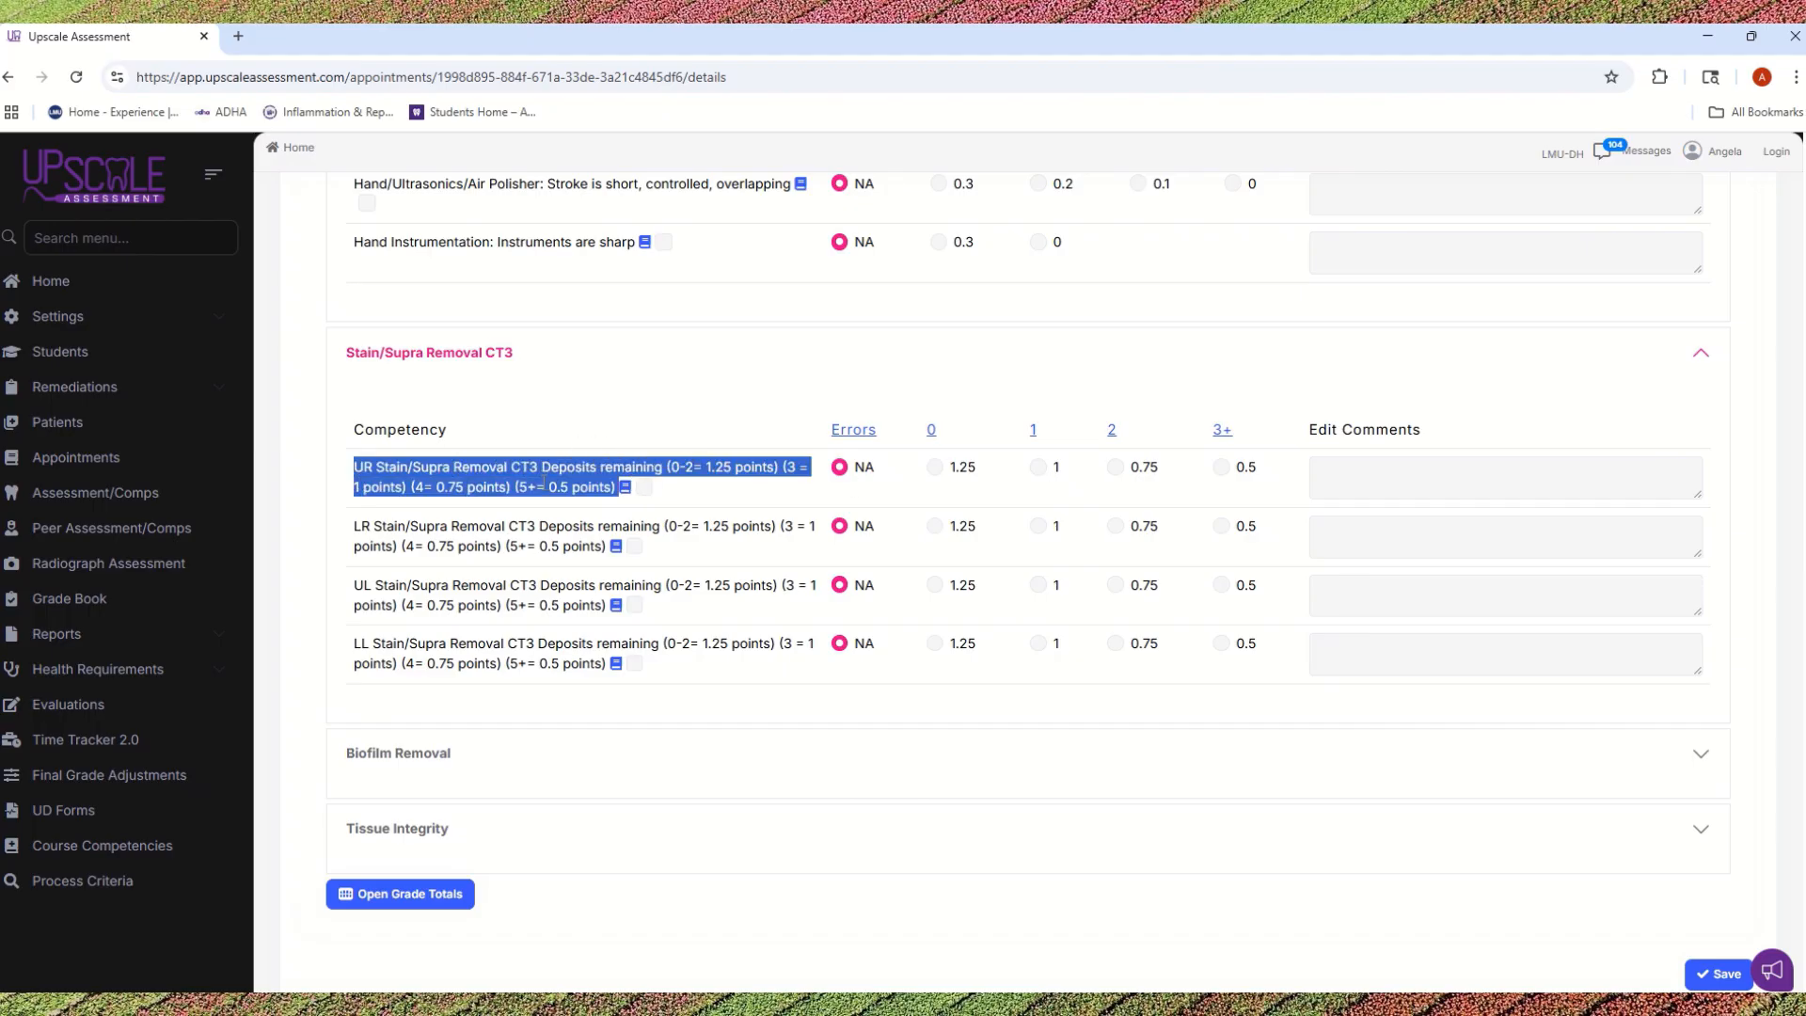
Step: Expand the Biofilm Removal section alongside Stain/Supra Removal CT3 and review the Biofilm Removal per tooth scoring
click(865, 750)
click(873, 350)
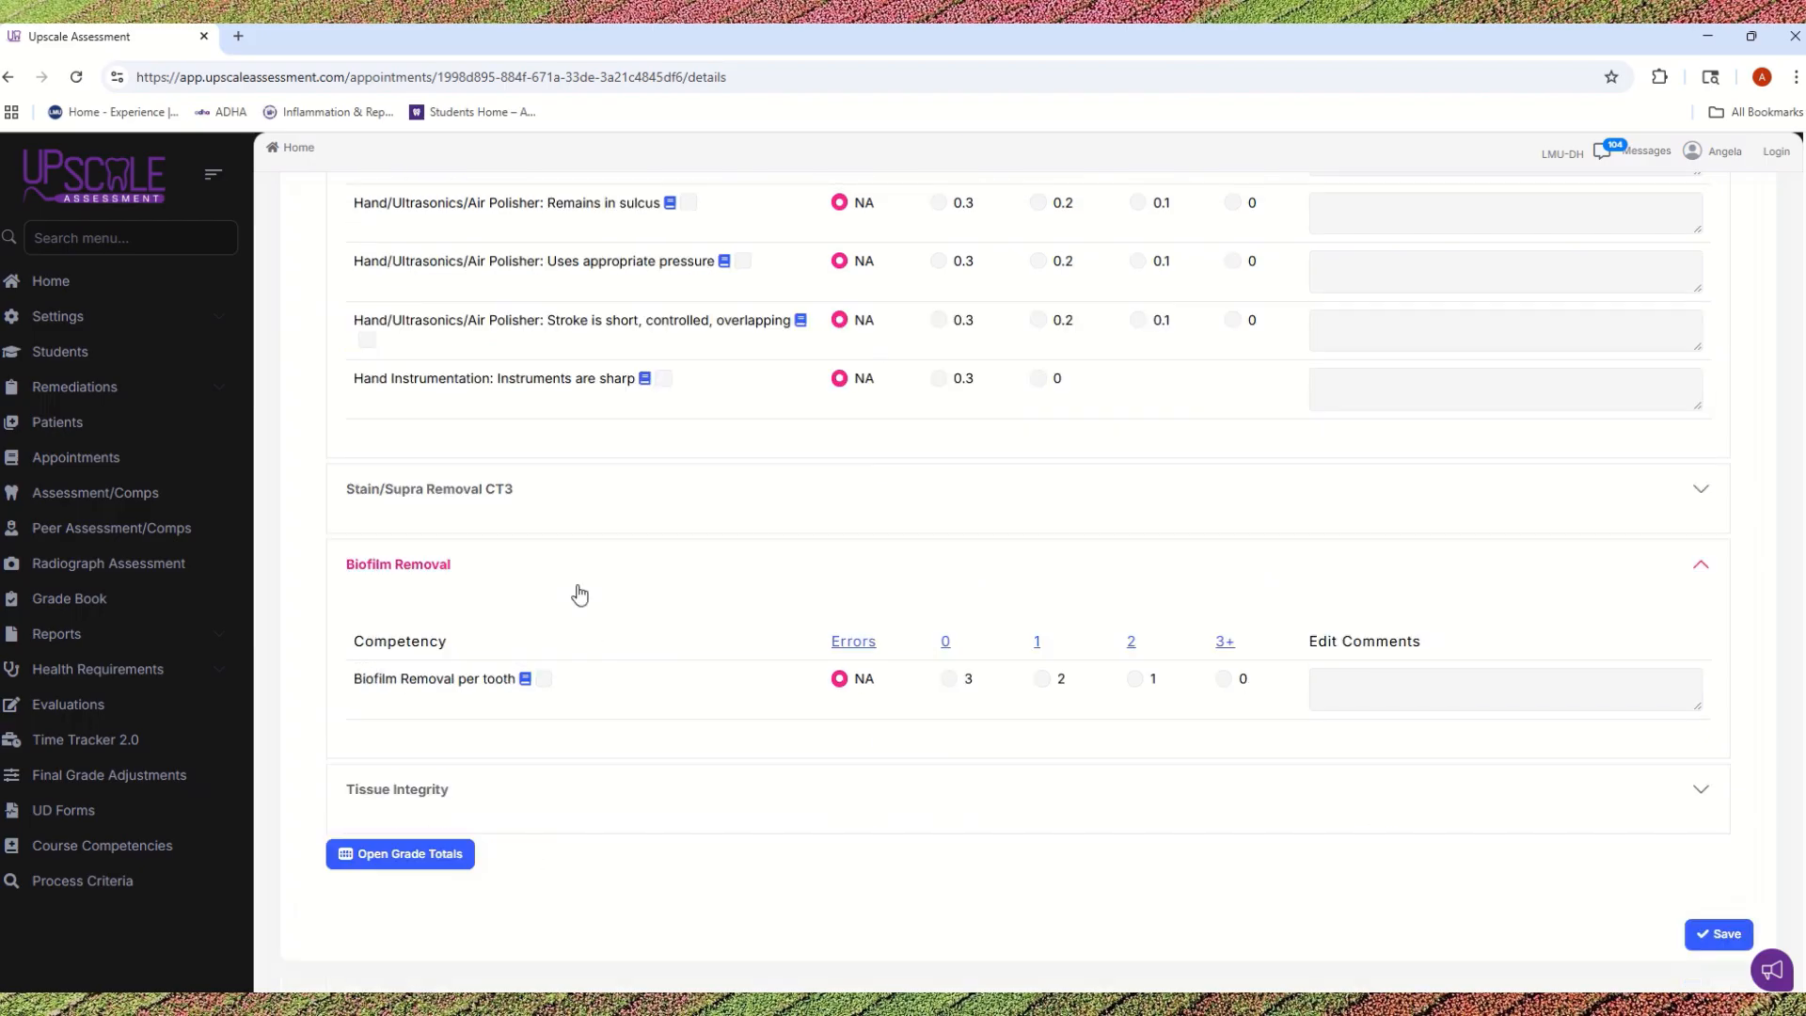
scroll(696, 696, up, 2)
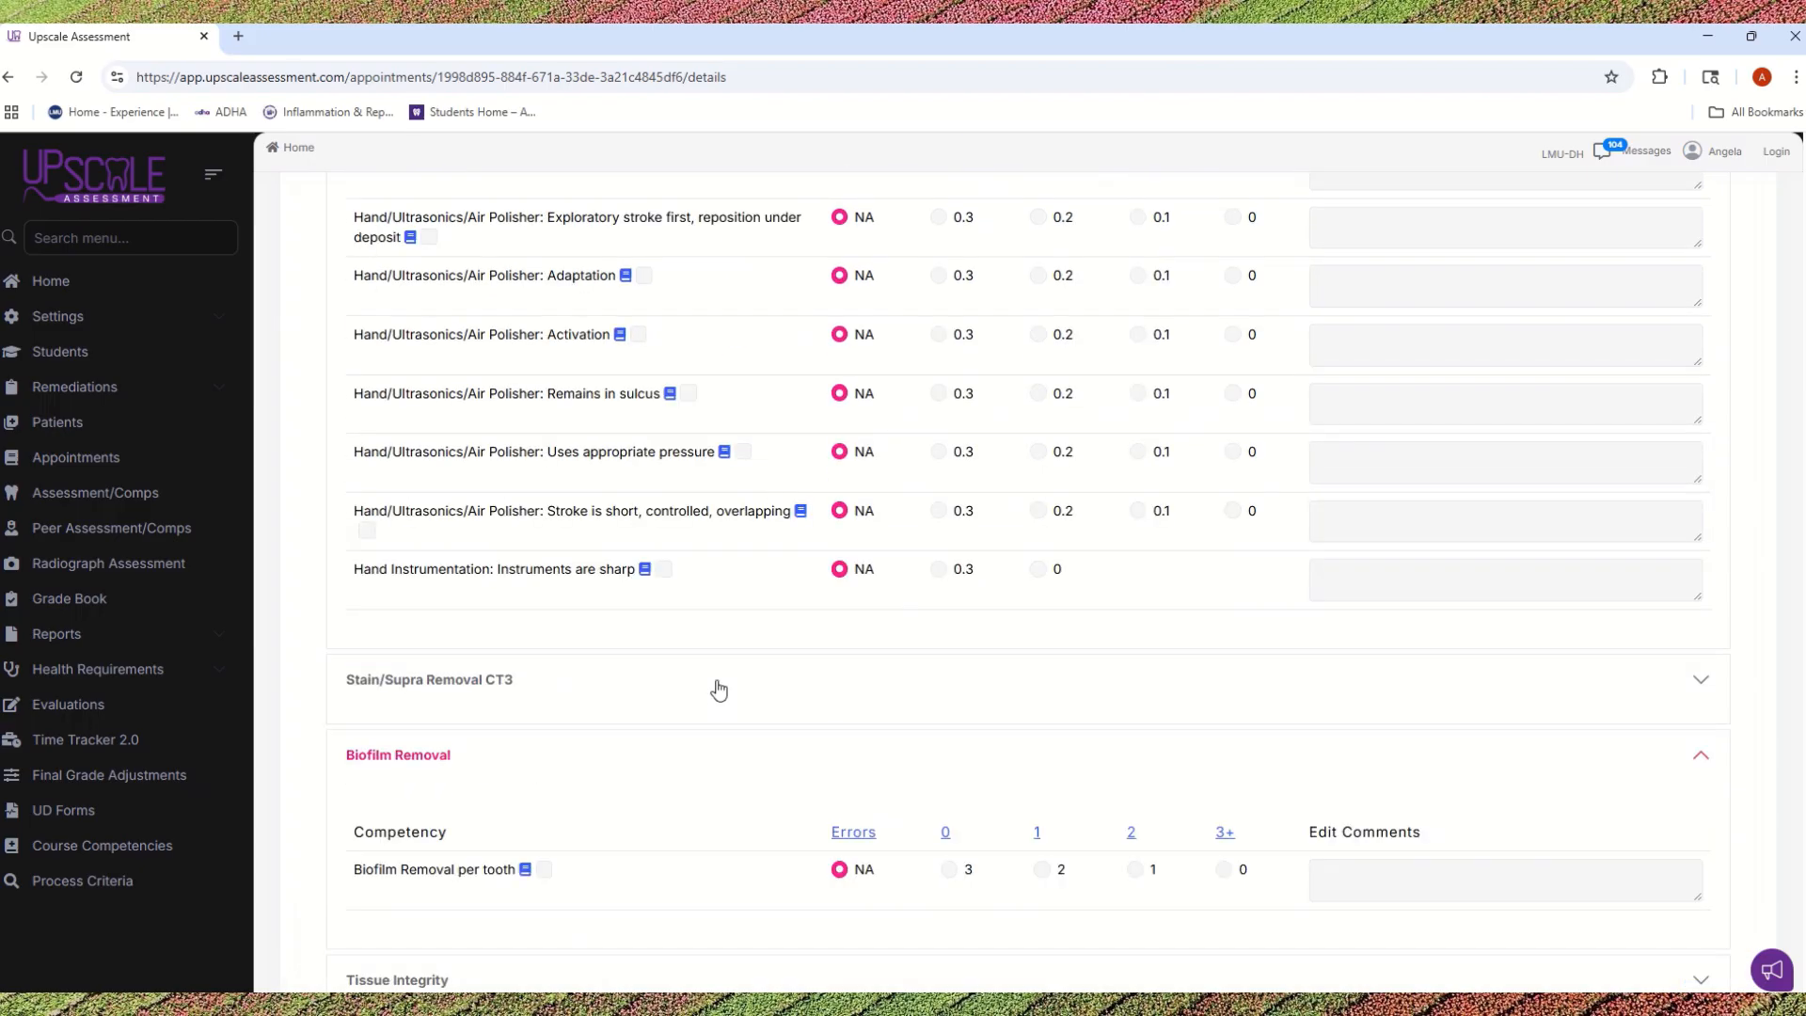
click(515, 689)
scroll(657, 729, down, 2)
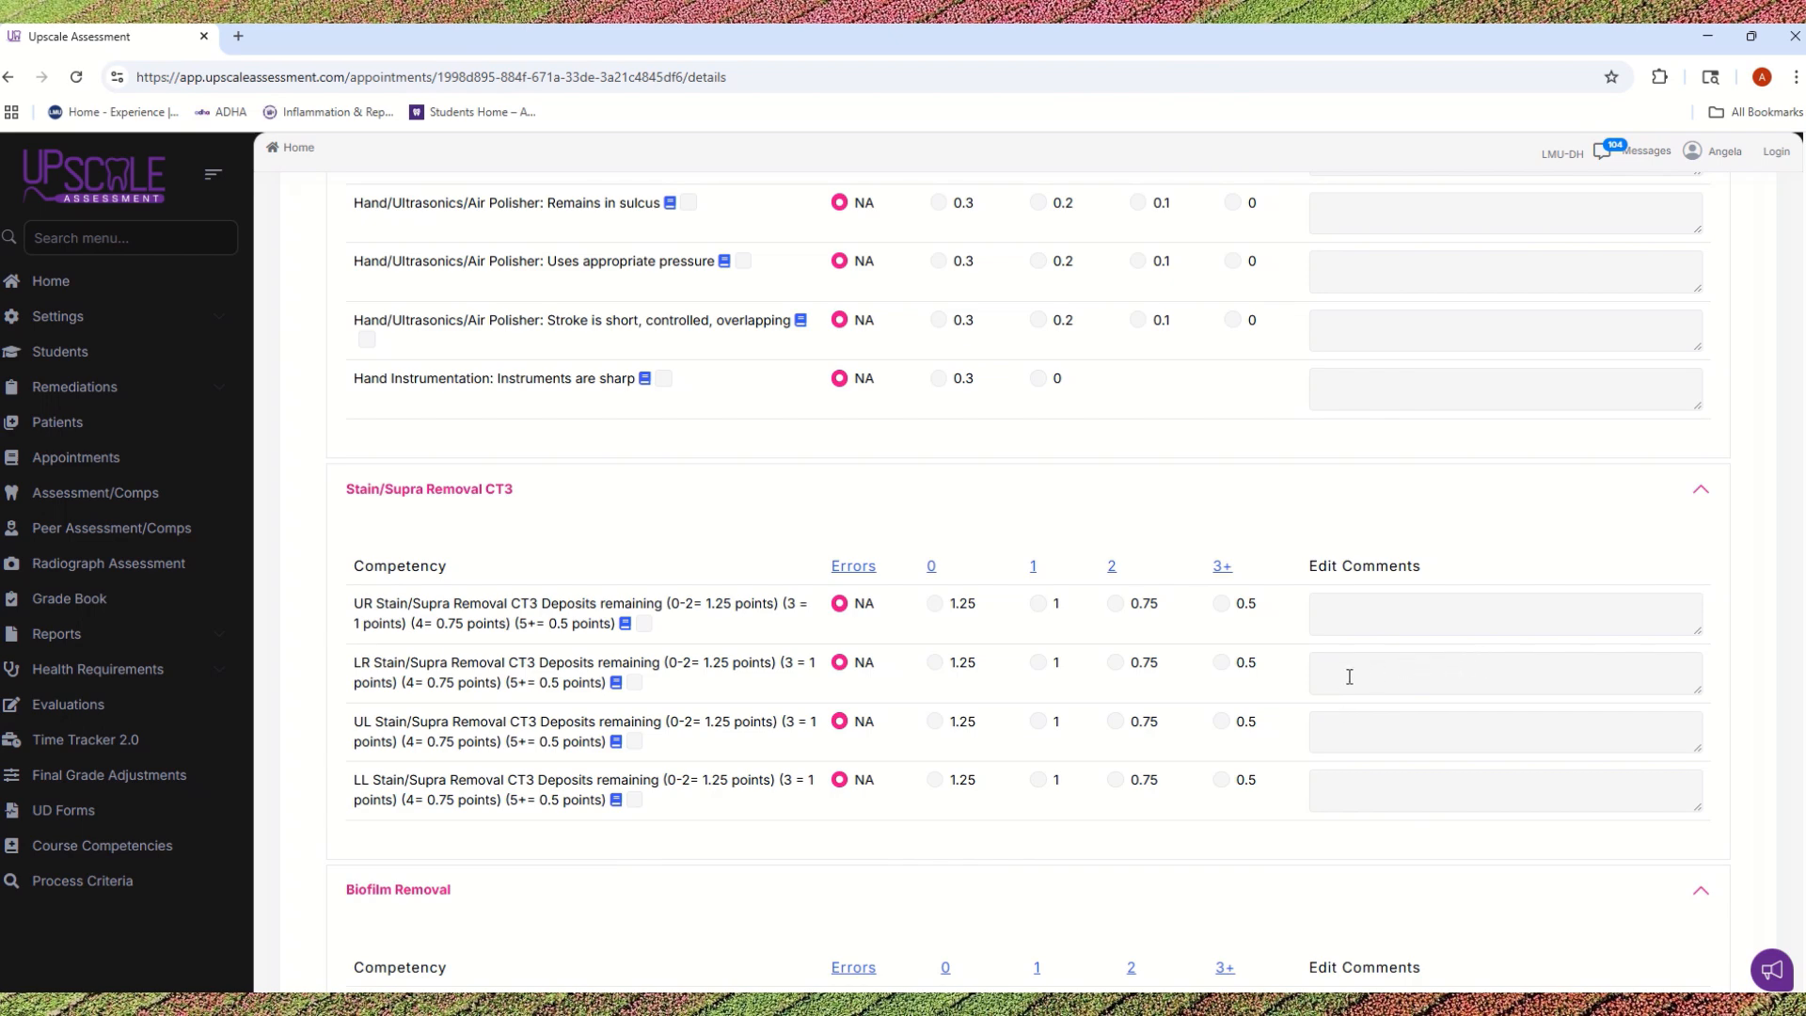
scroll(992, 691, down, 3)
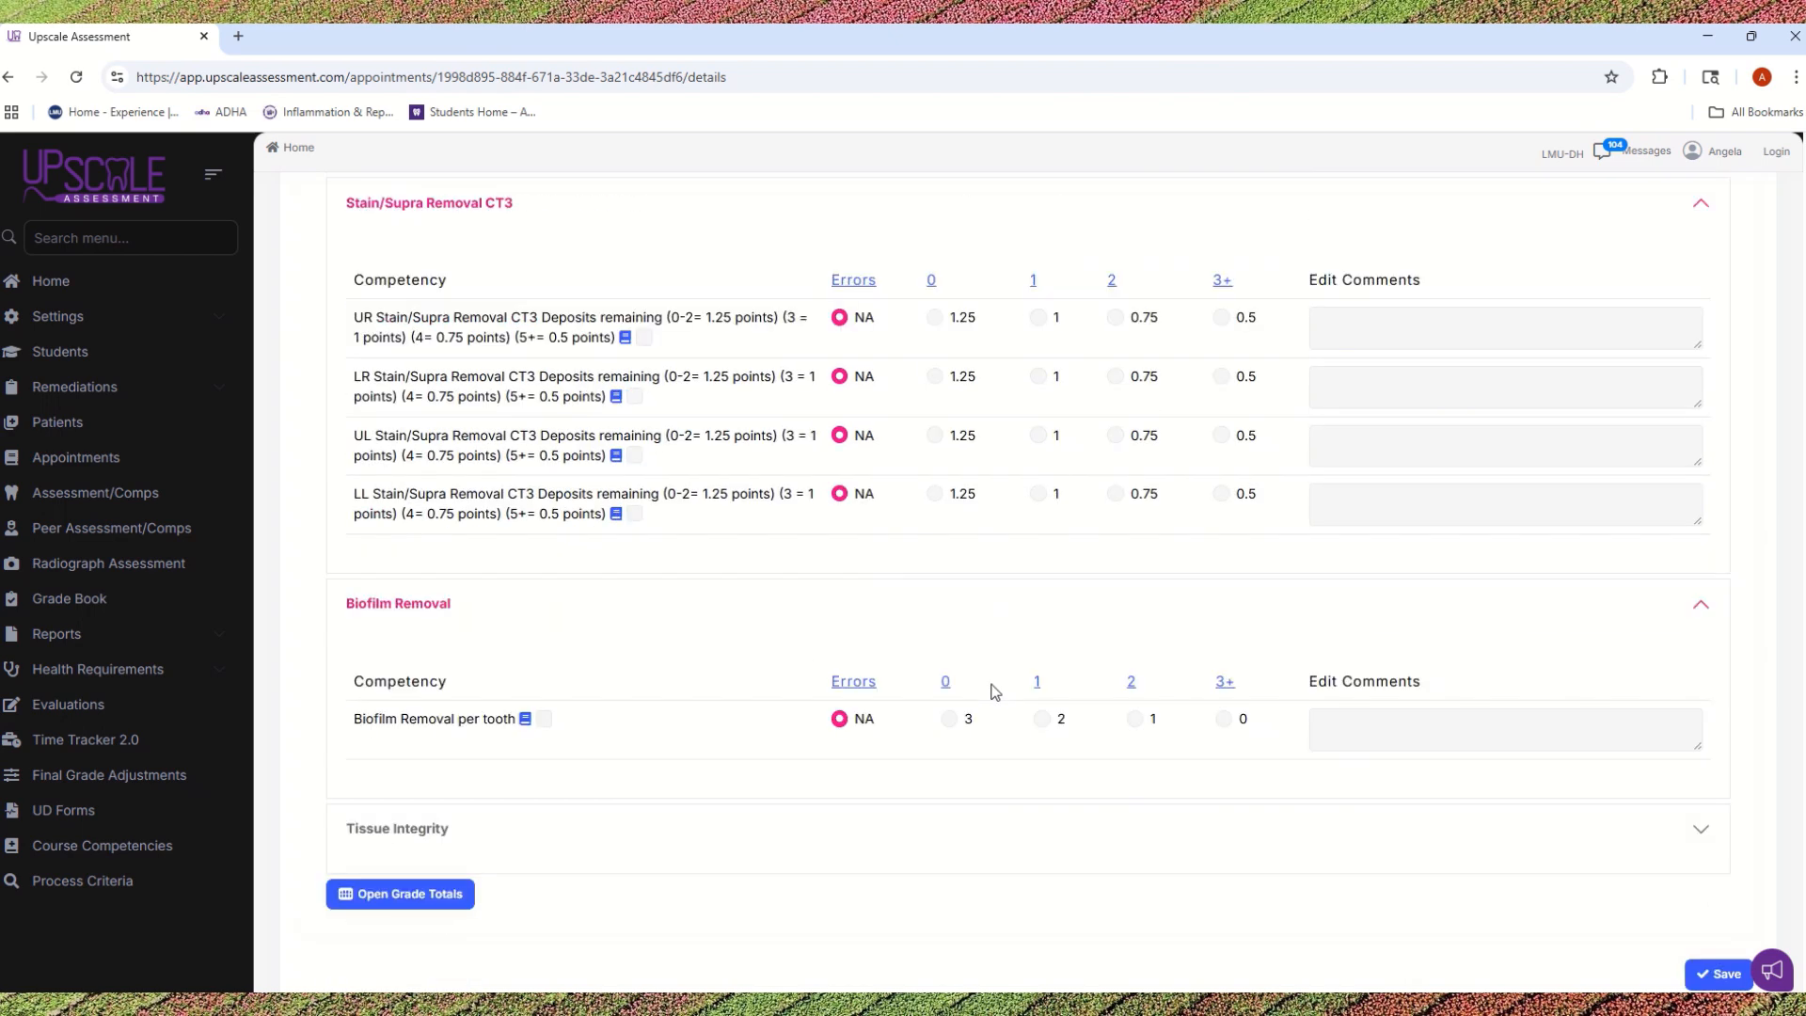
click(417, 604)
click(523, 712)
scroll(849, 710, down, 1)
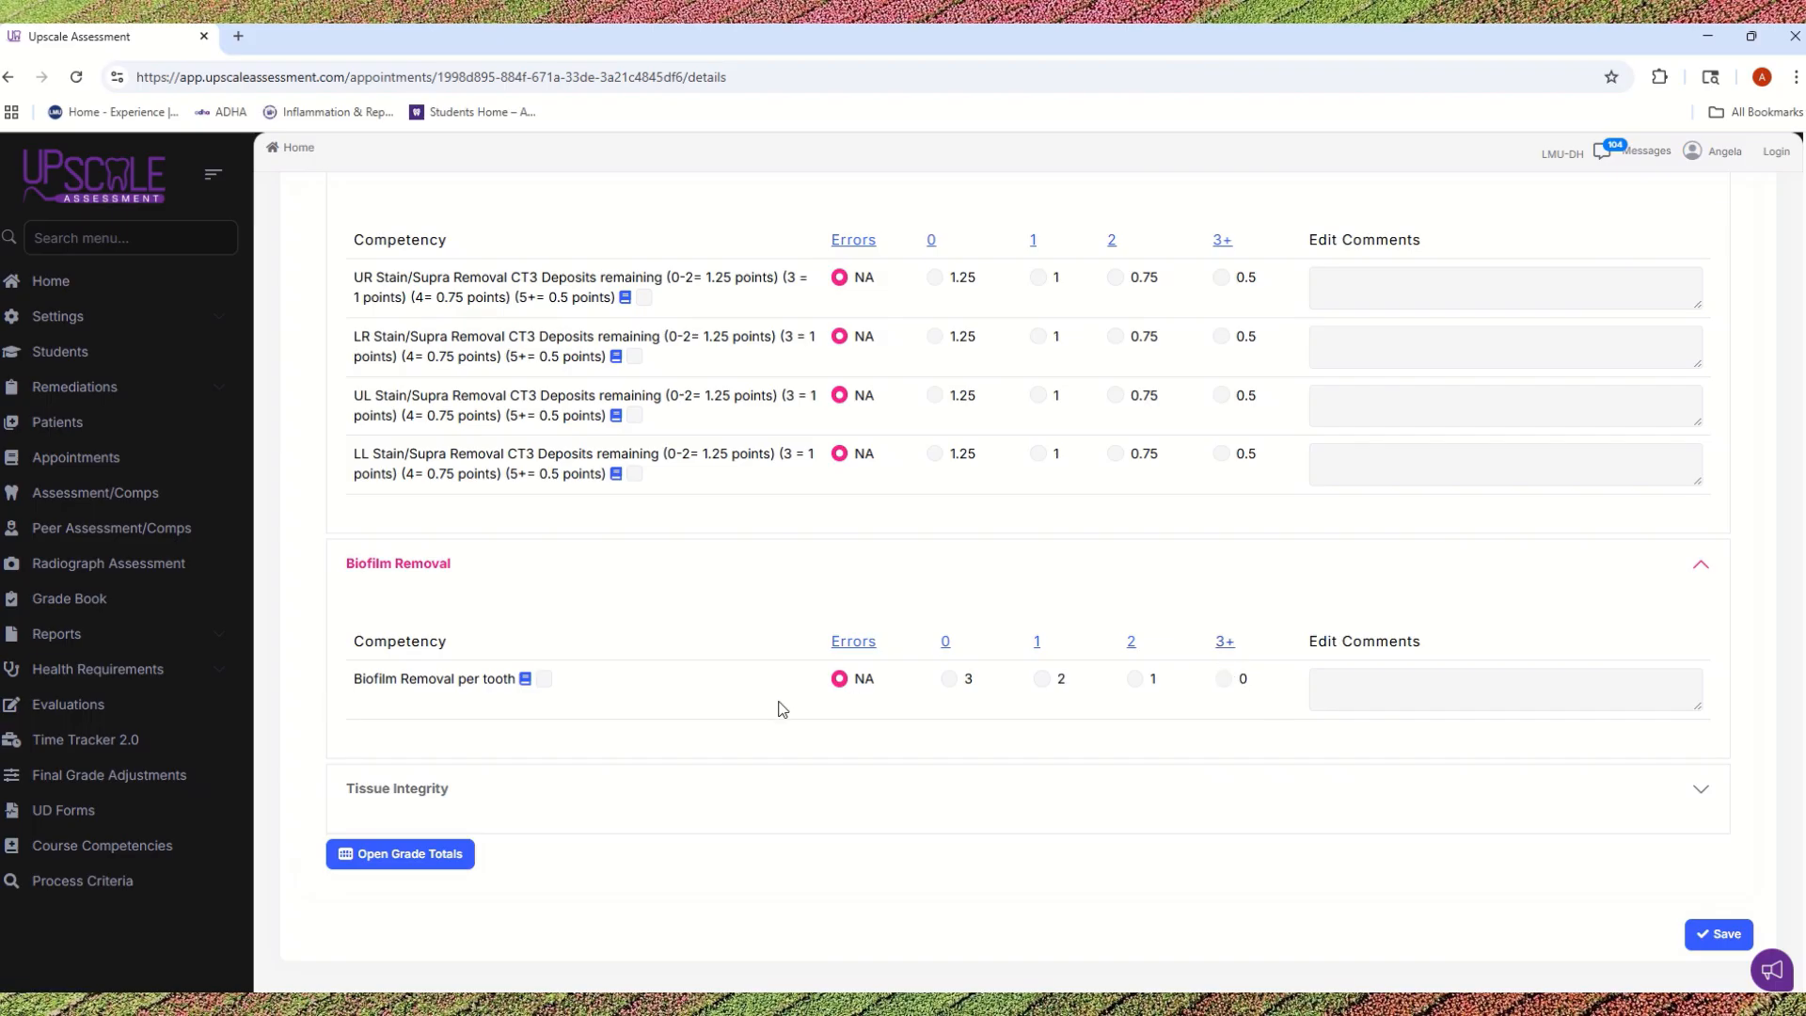
Step: Score the Tissue Integrity per tooth competency with 0 errors and save the Implementation phase
click(639, 818)
scroll(665, 814, down, 1)
scroll(665, 813, down, 1)
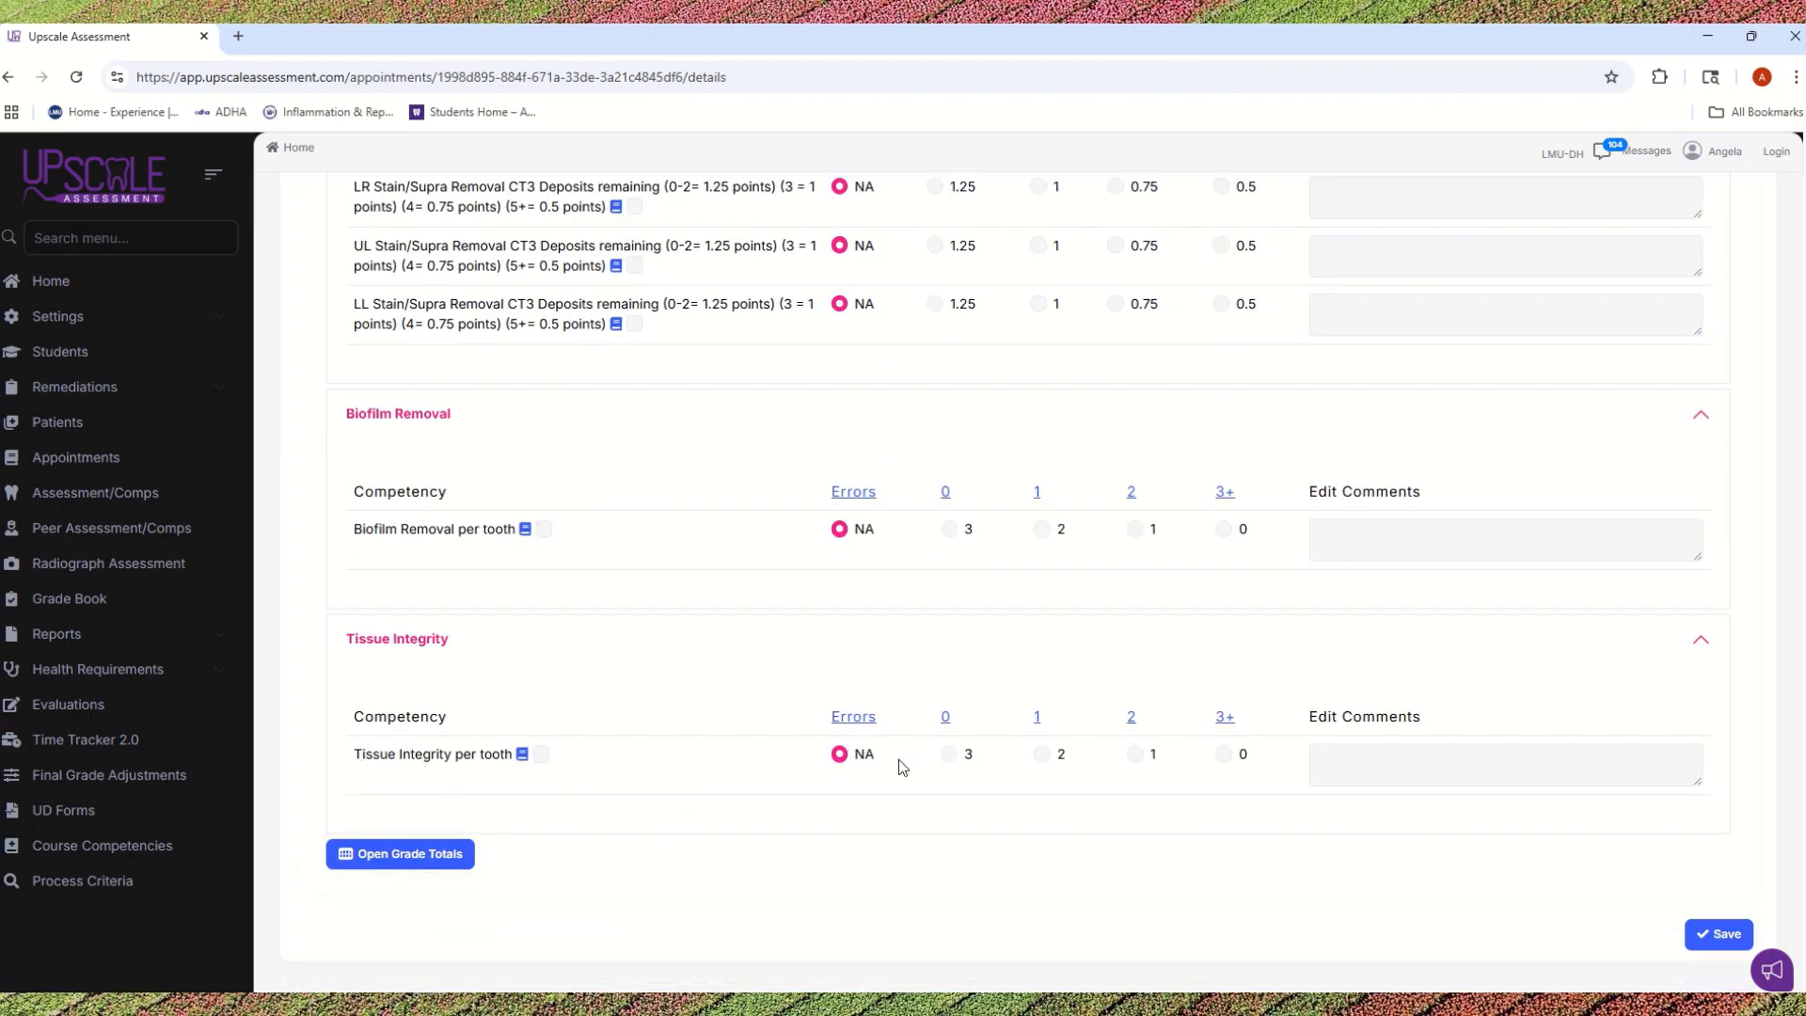
click(945, 717)
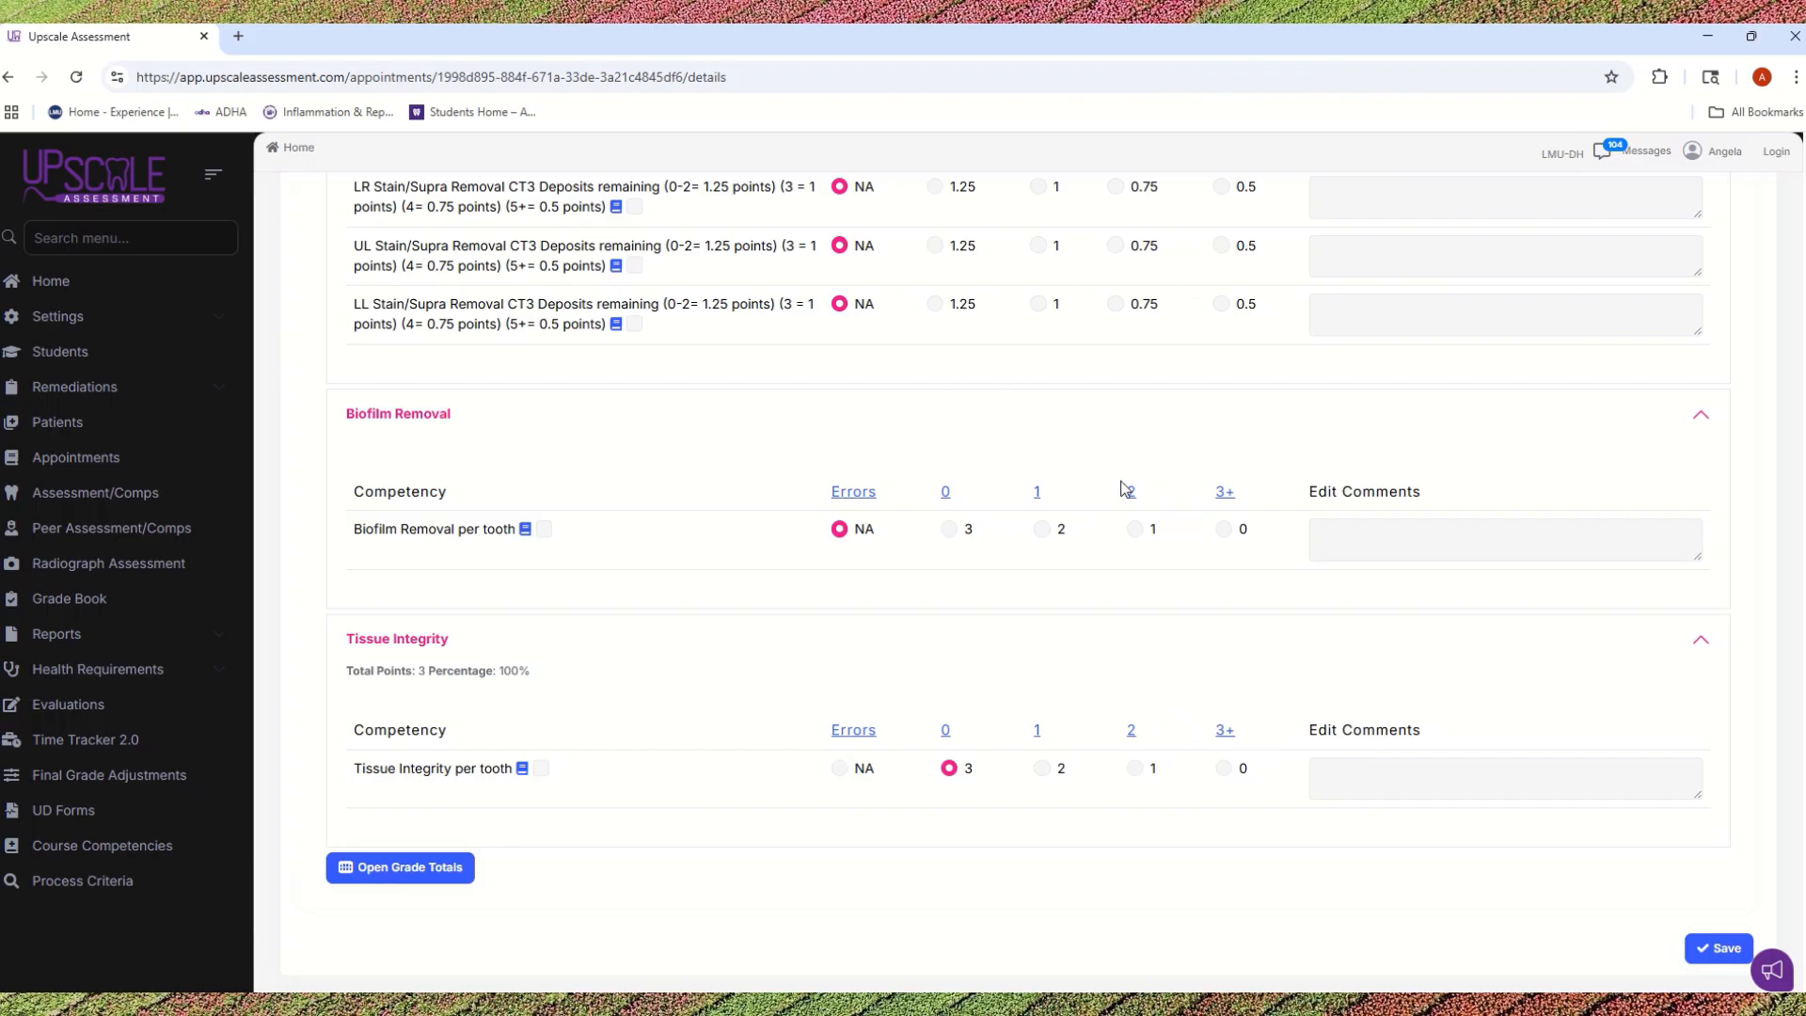
click(1717, 948)
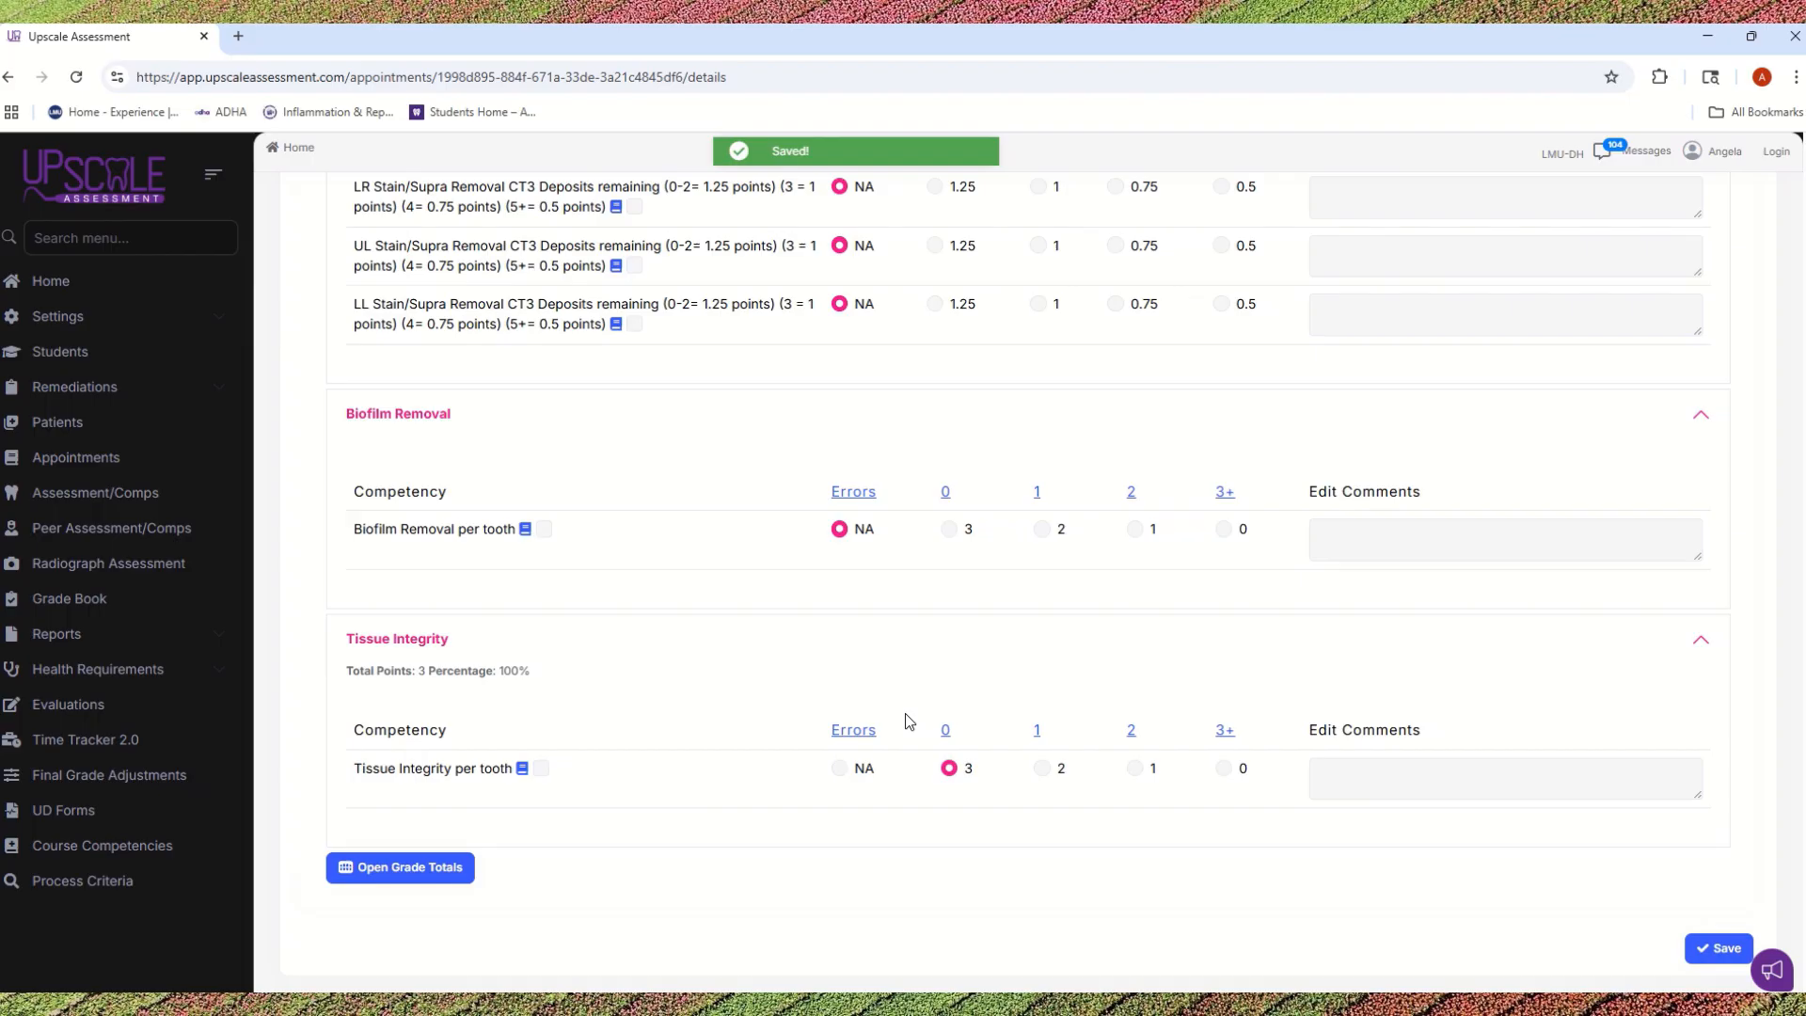
Step: Open the Evaluation phase of the care assessment and expand its Professional Conduct competencies
scroll(870, 795, up, 15)
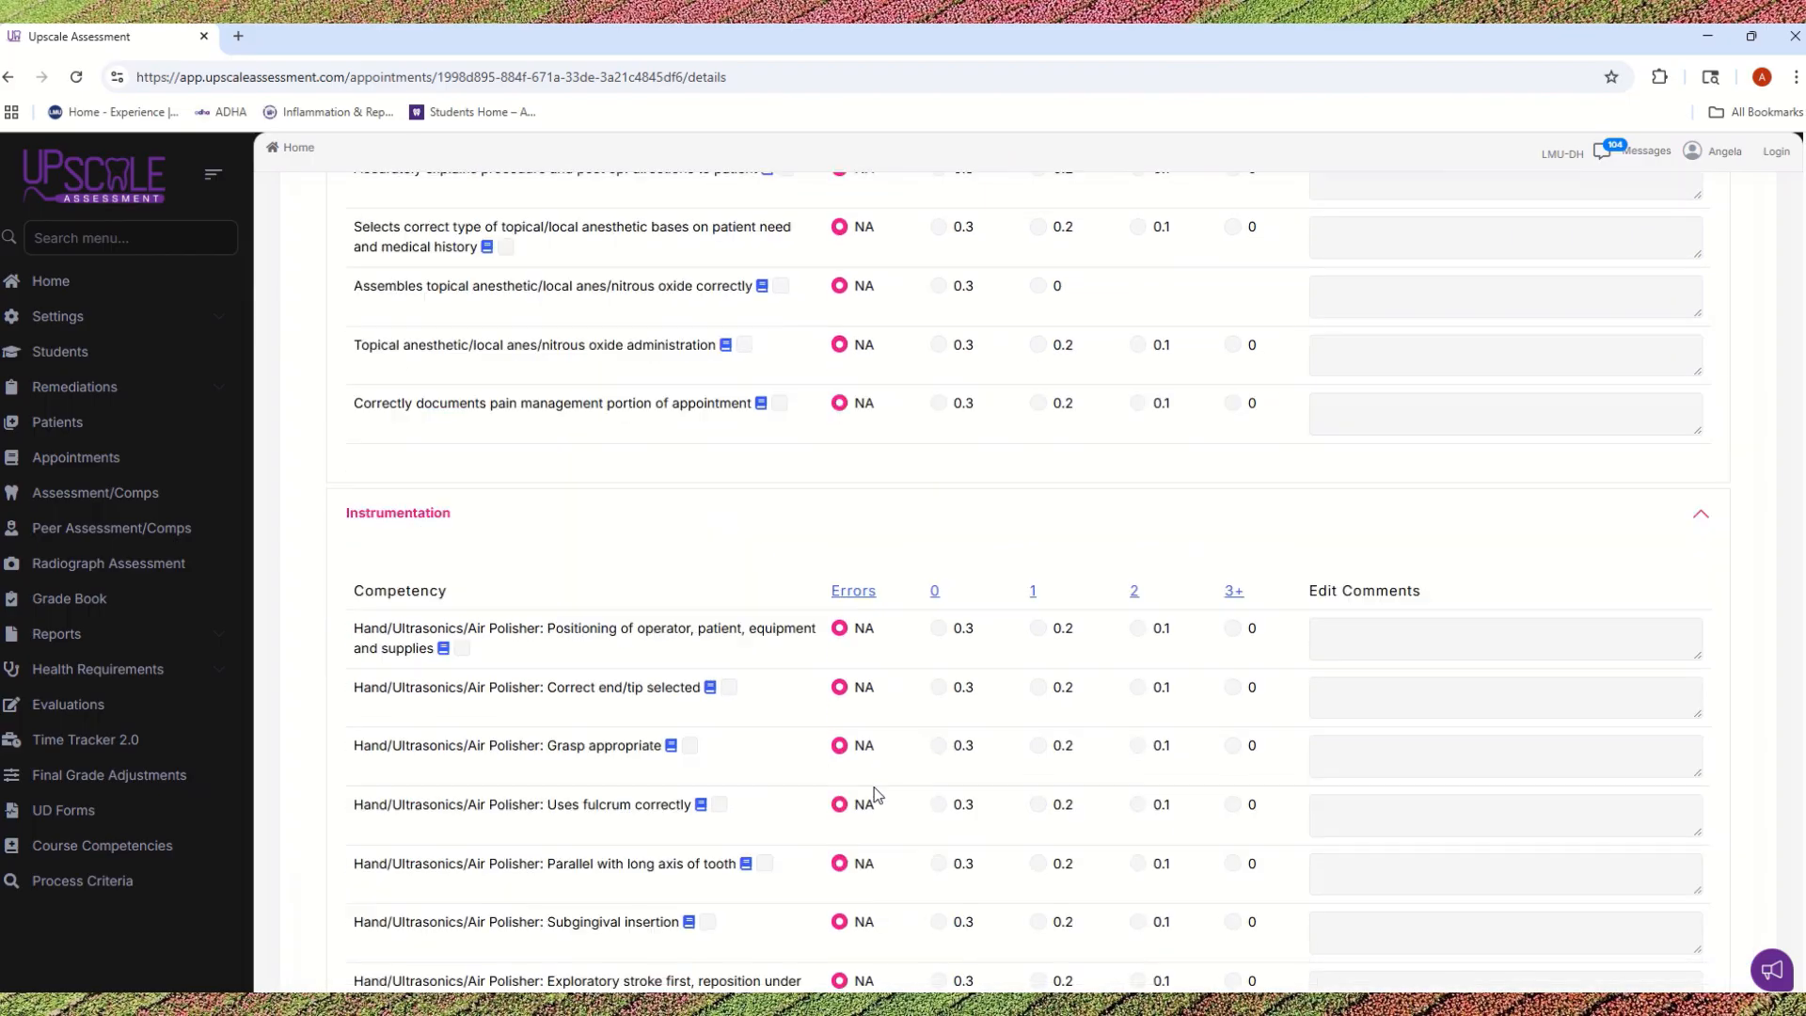
scroll(876, 794, up, 10)
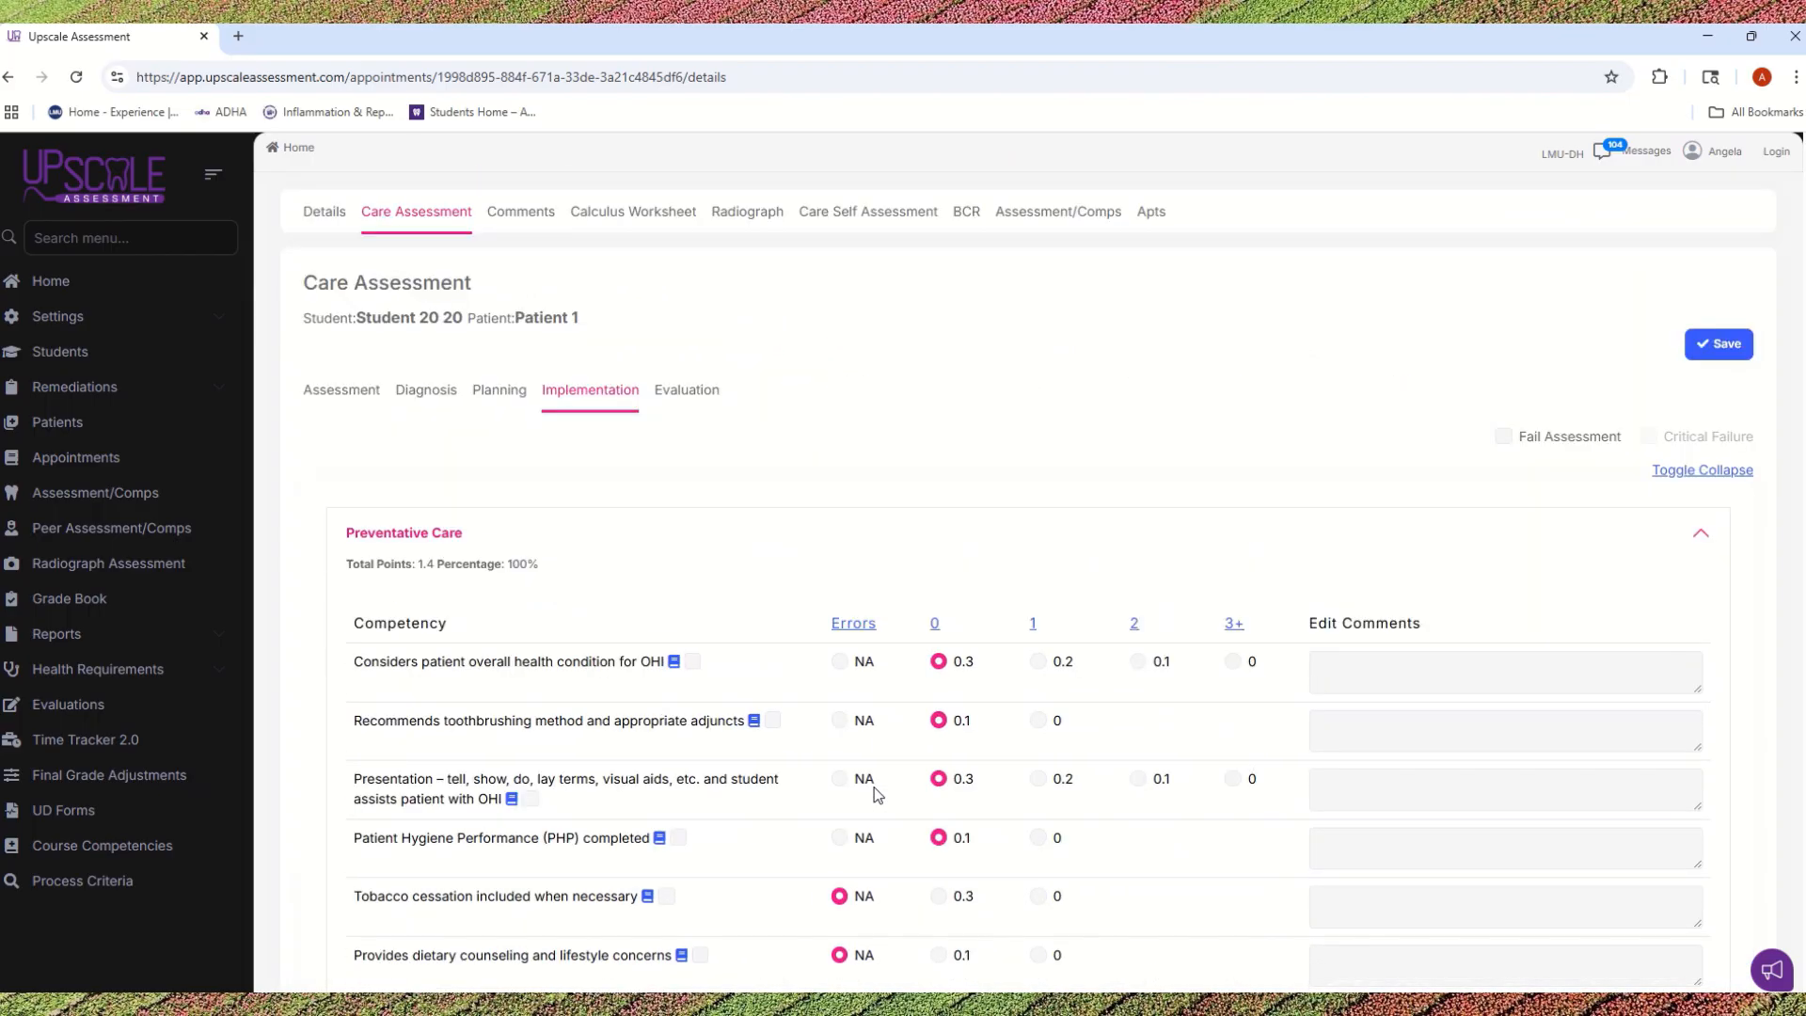
click(686, 395)
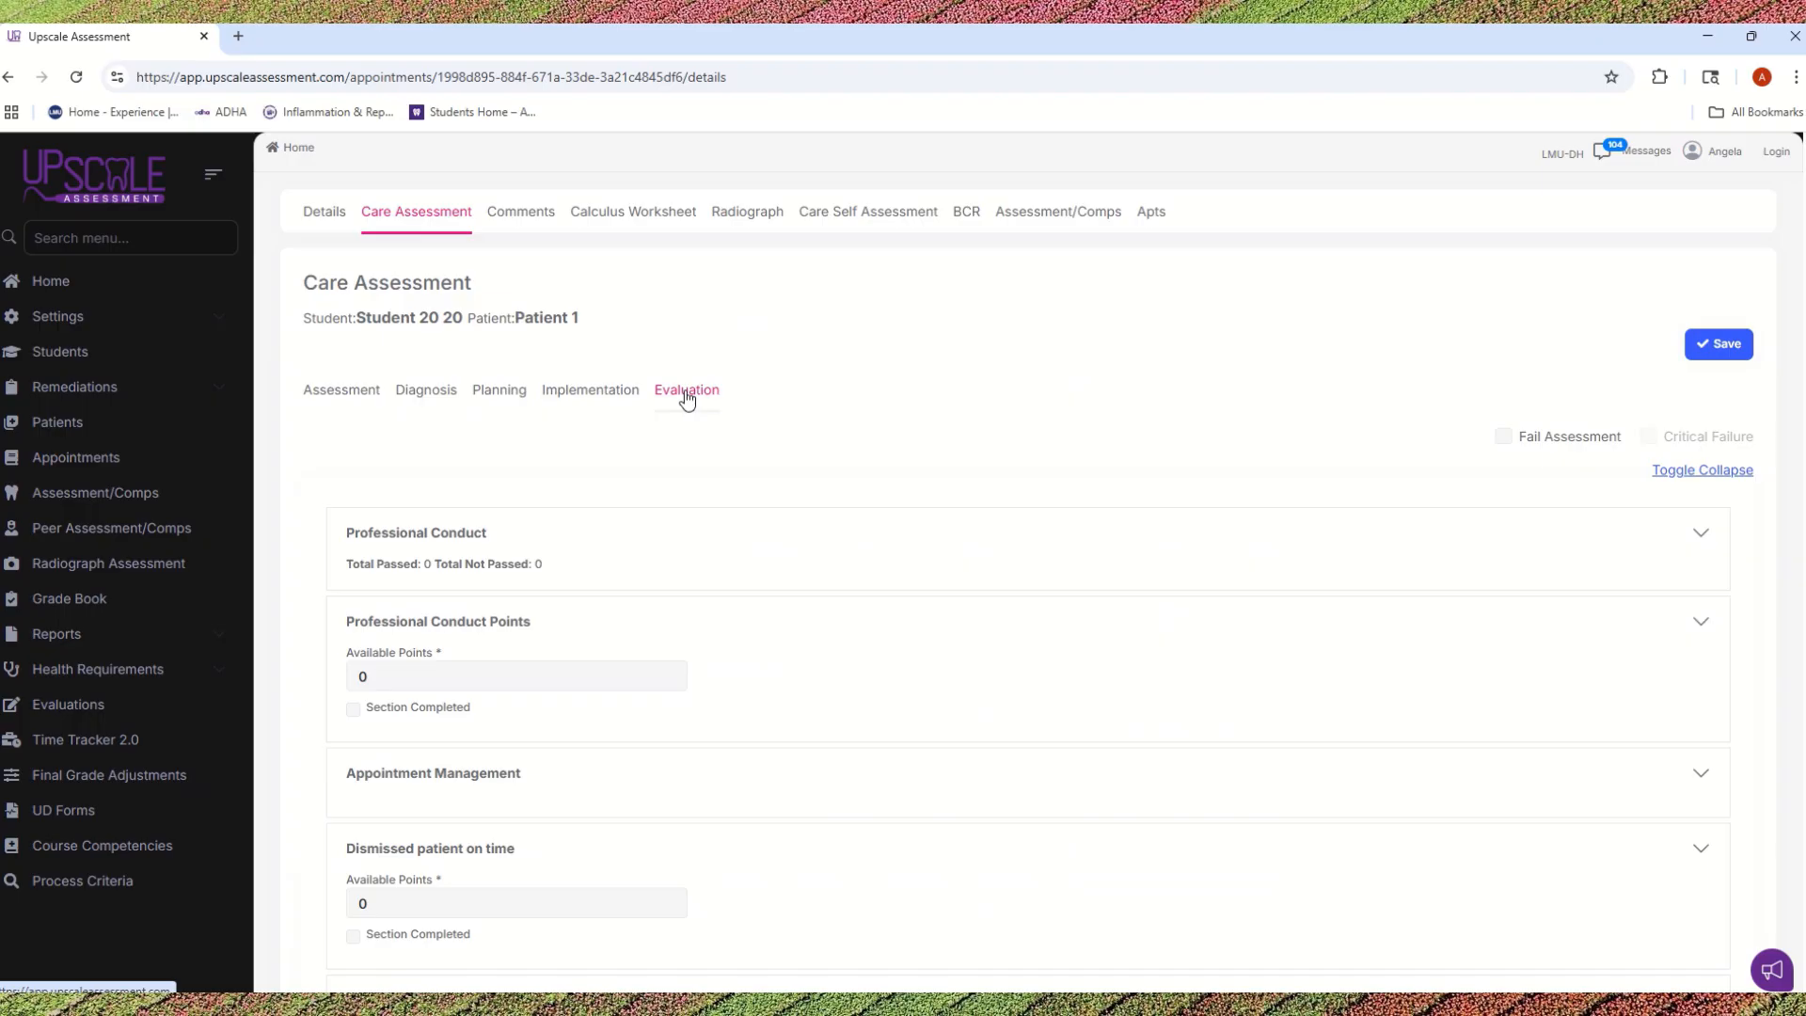
scroll(876, 391, down, 2)
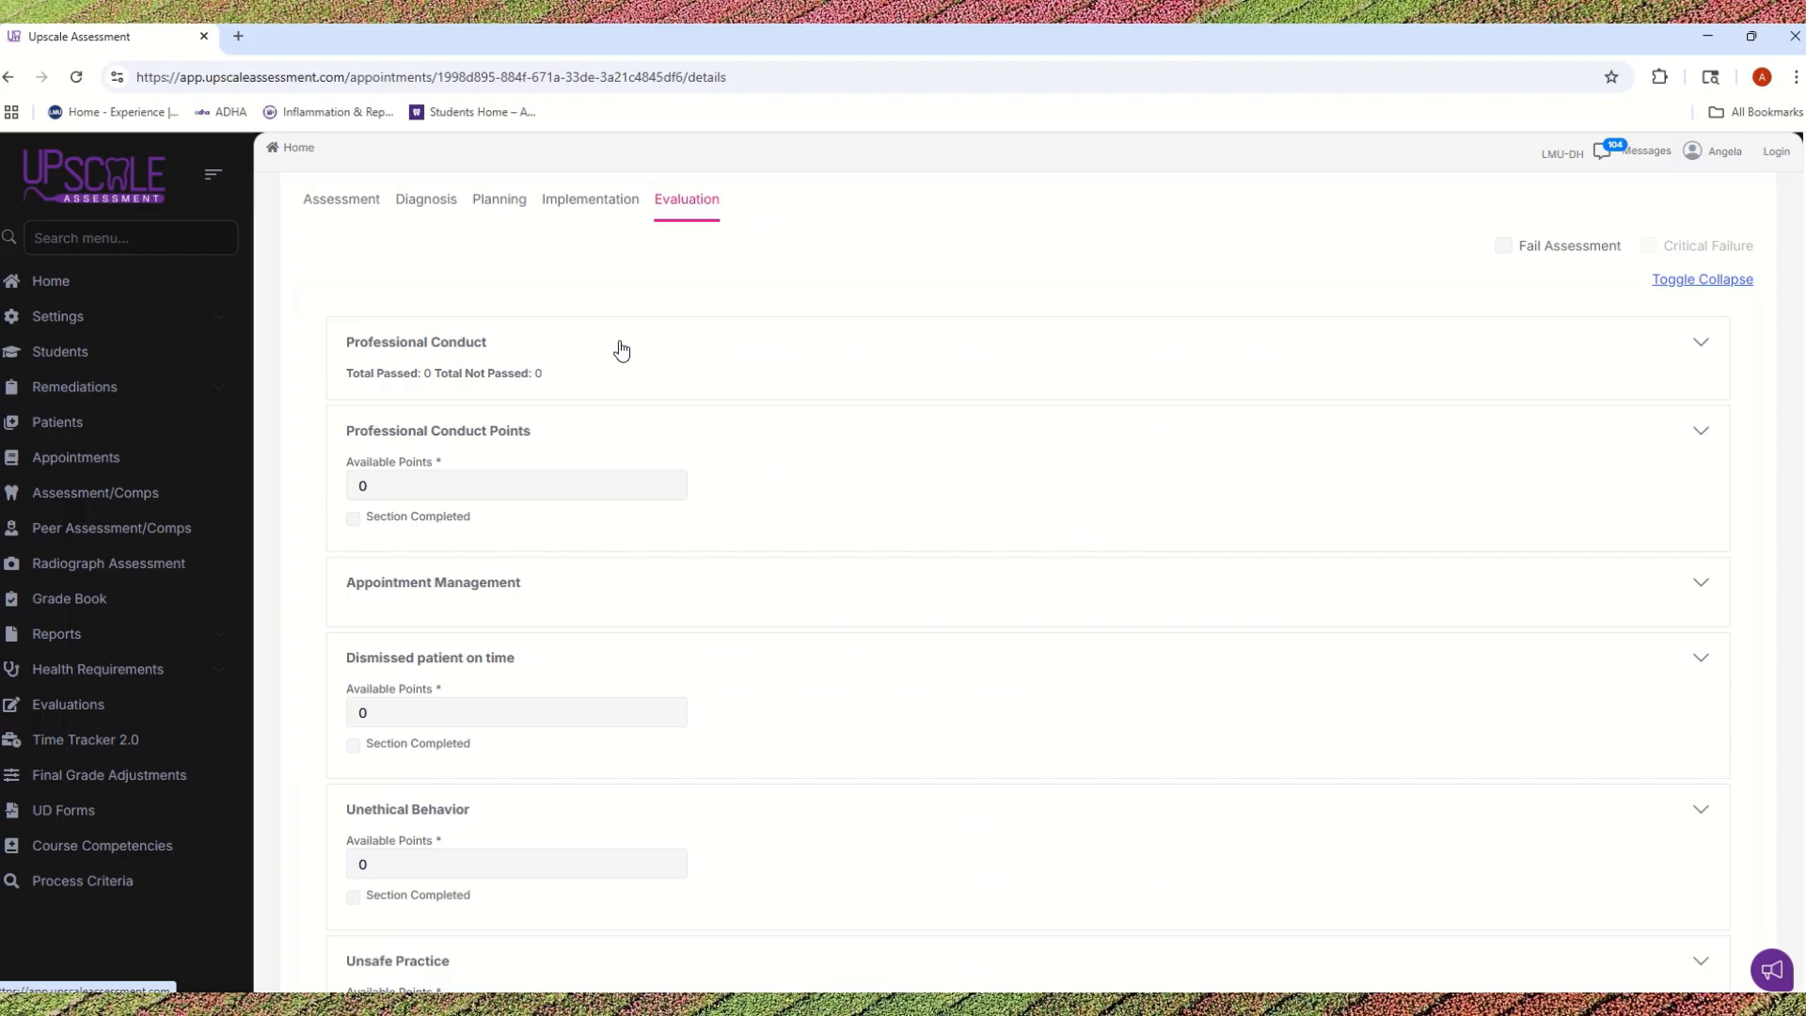
click(473, 349)
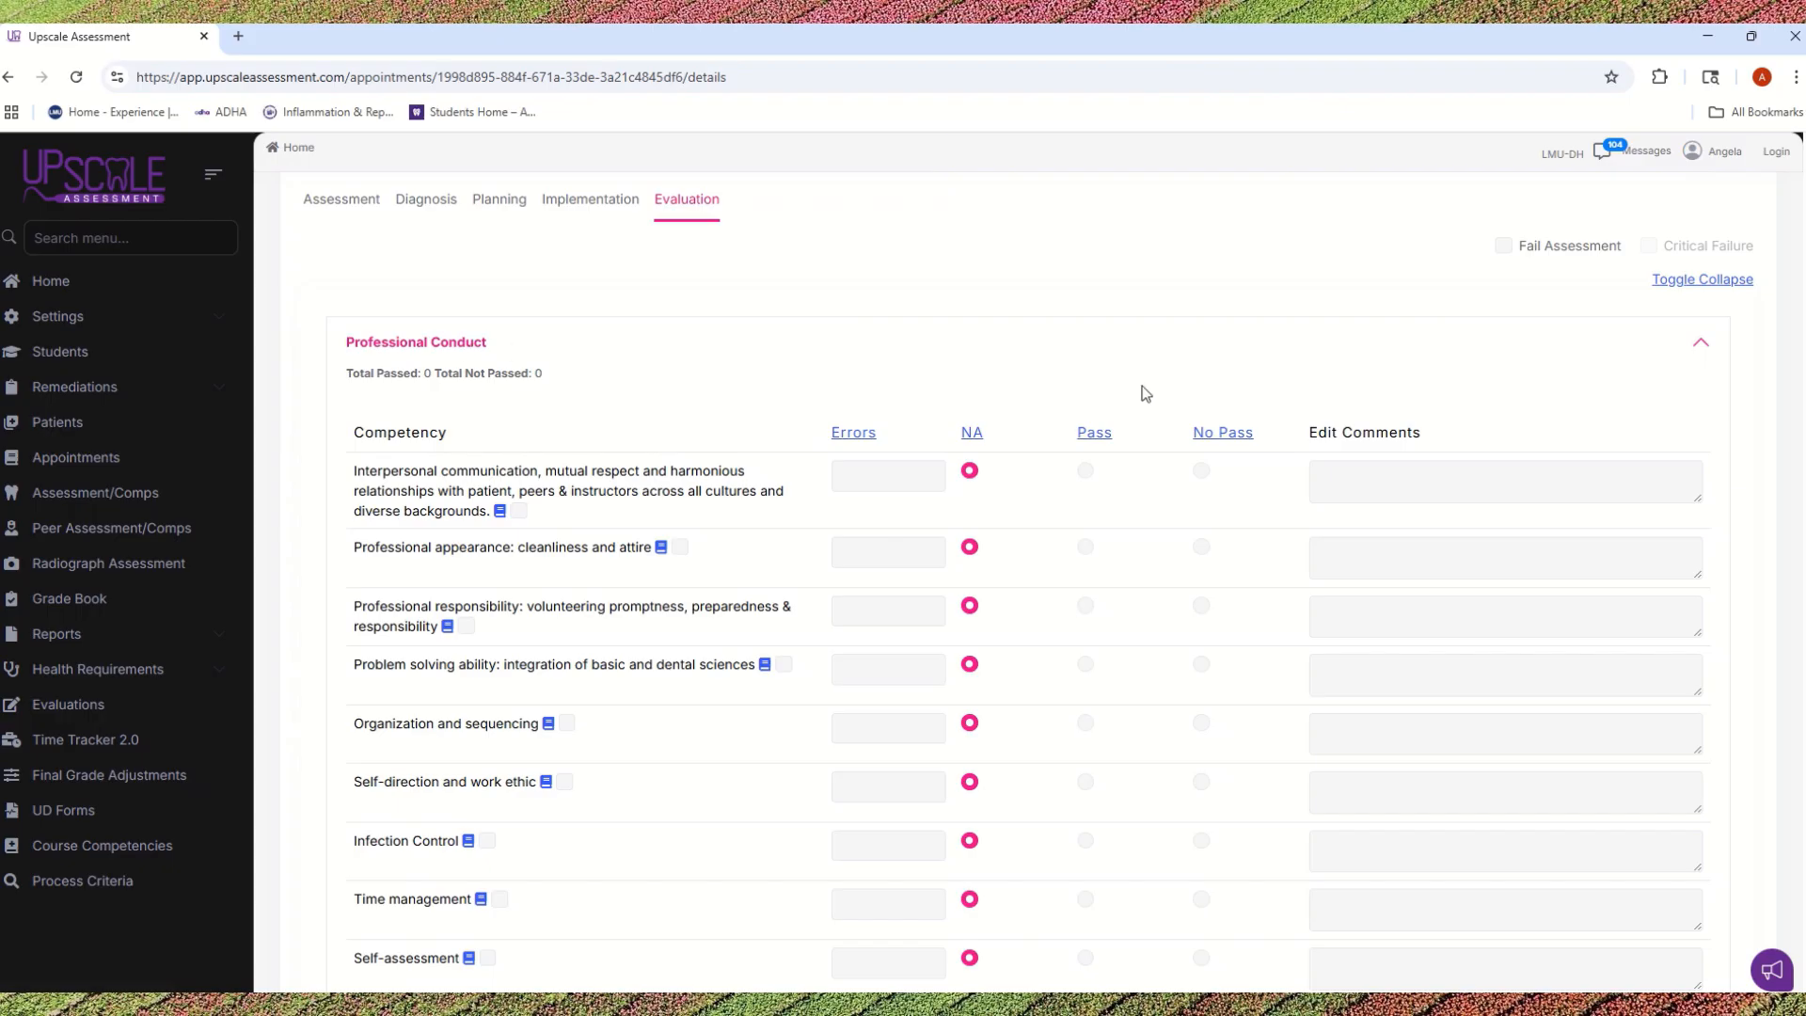
scroll(1262, 317, down, 1)
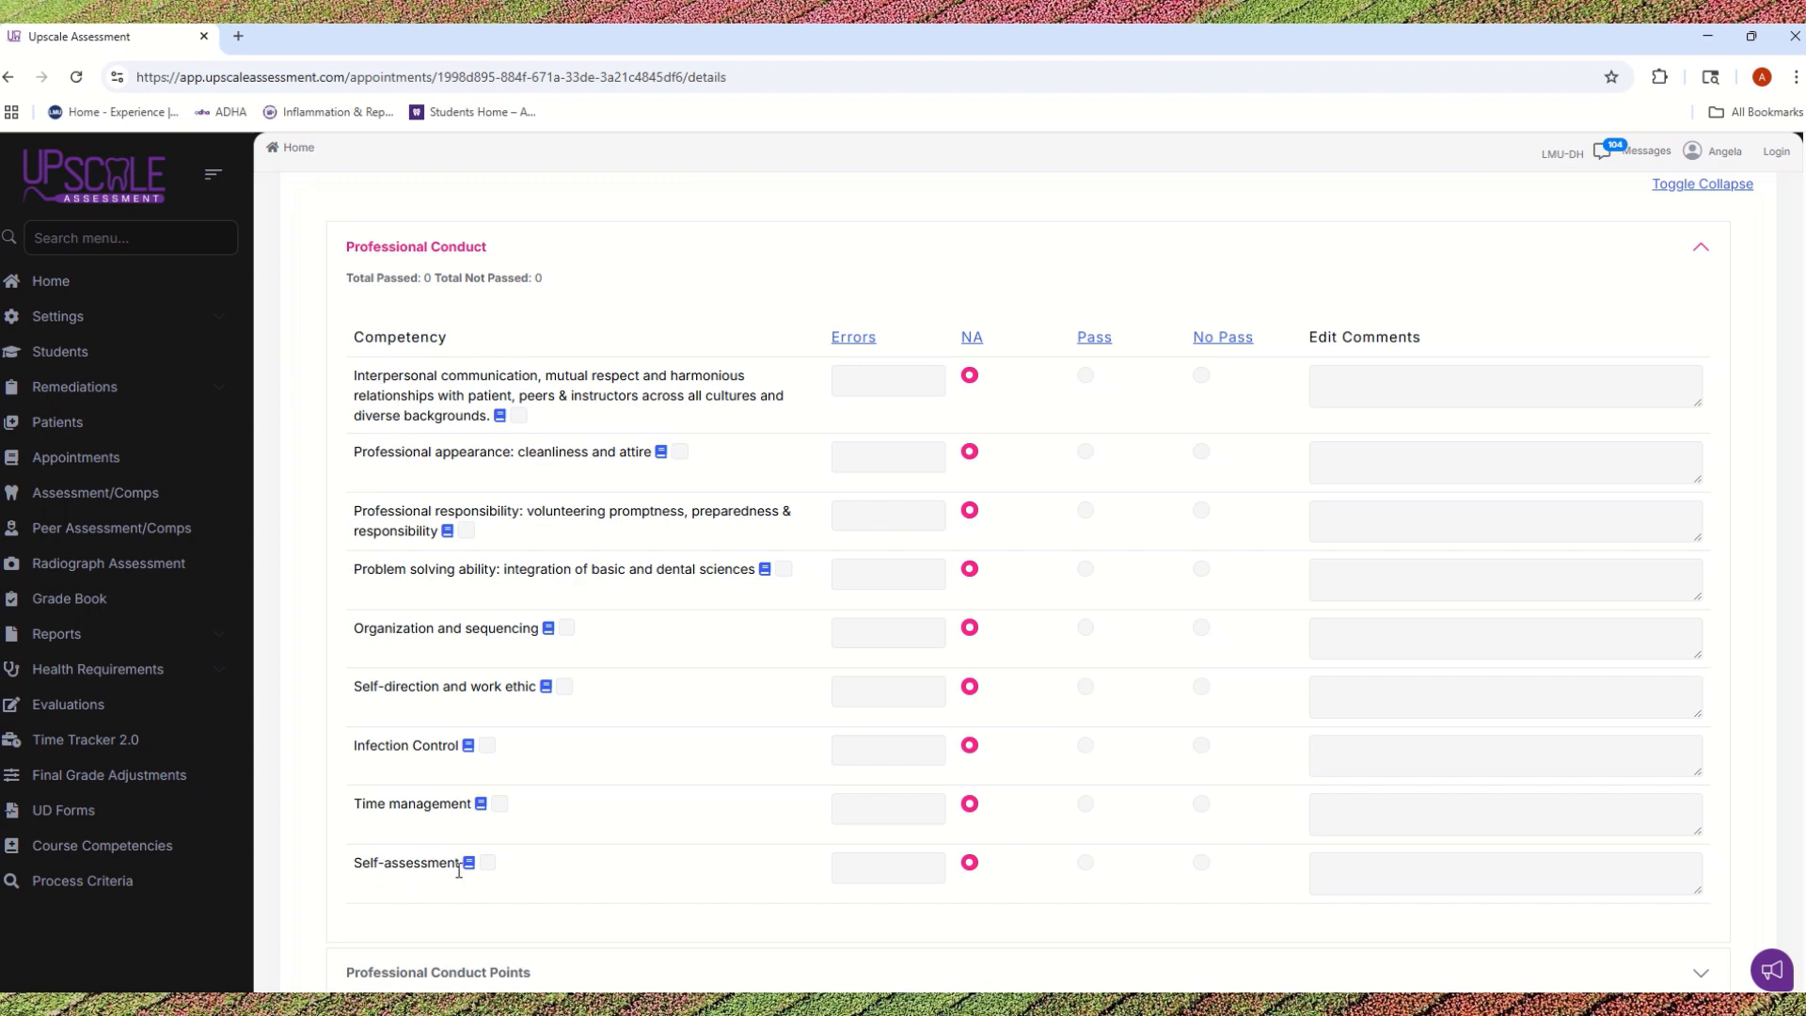
Step: Try marking all Professional Conduct competencies as Pass and reset them all to NA
click(1107, 350)
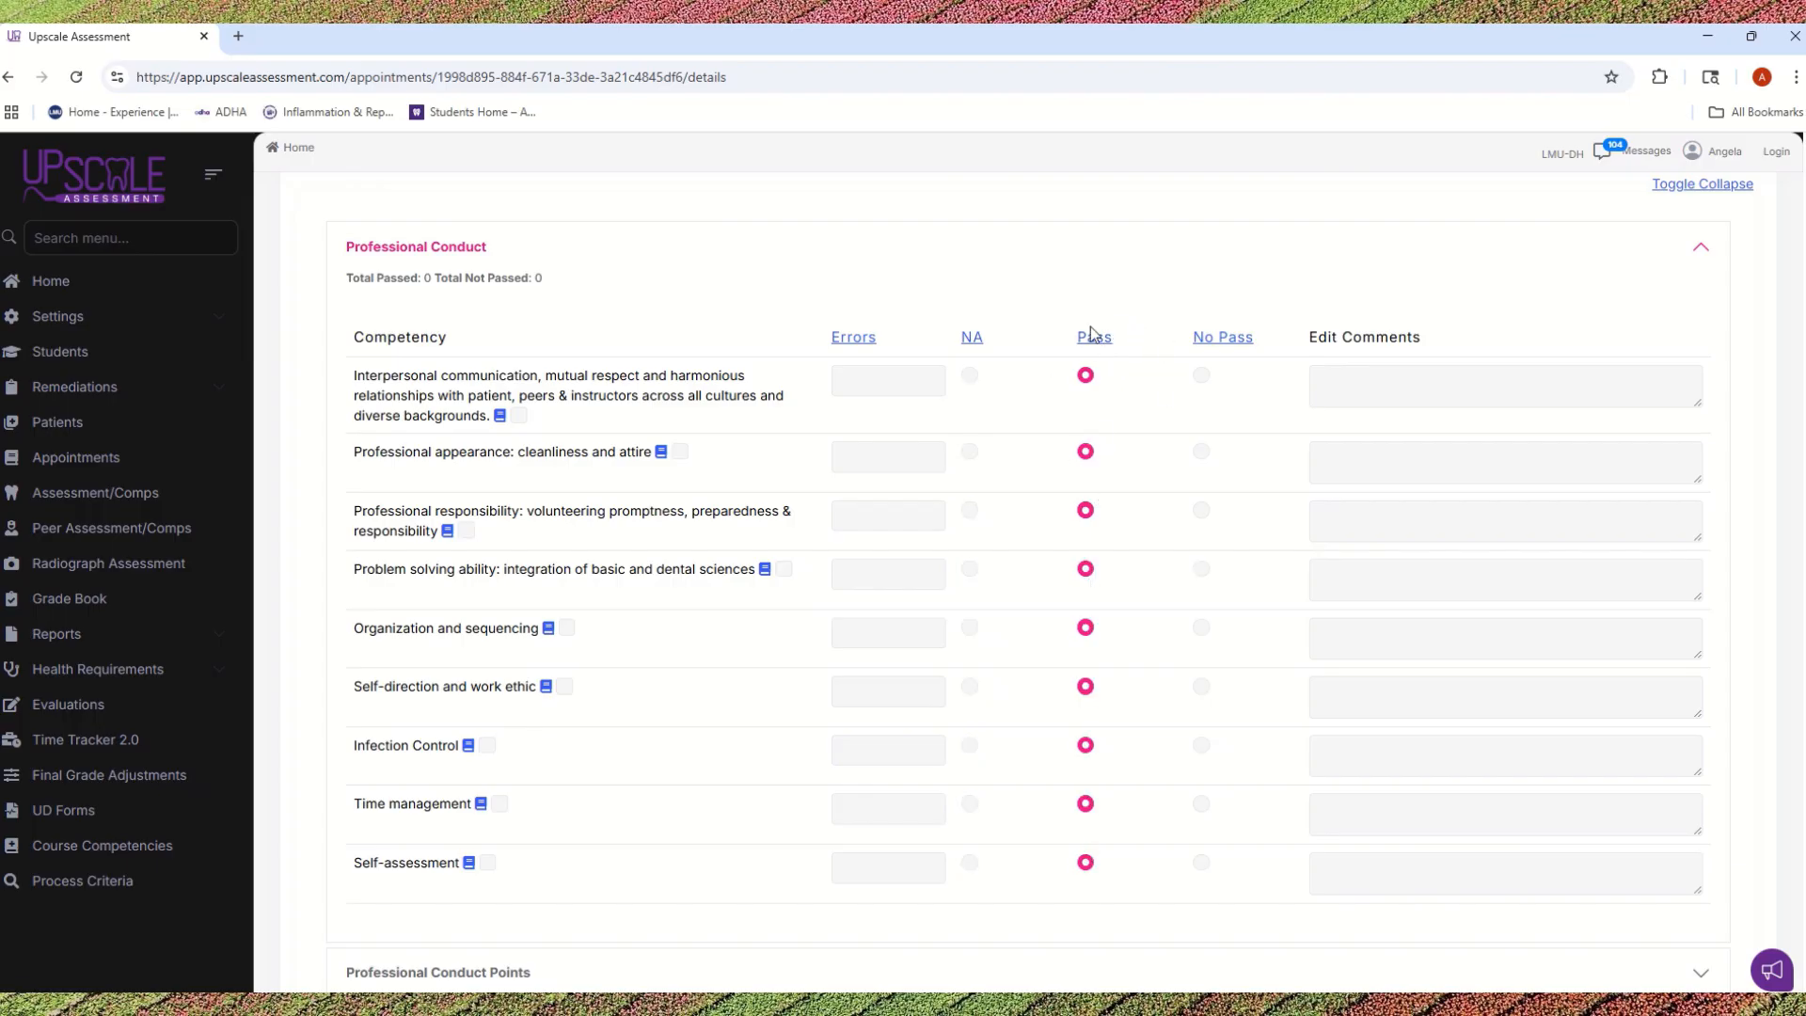
click(872, 349)
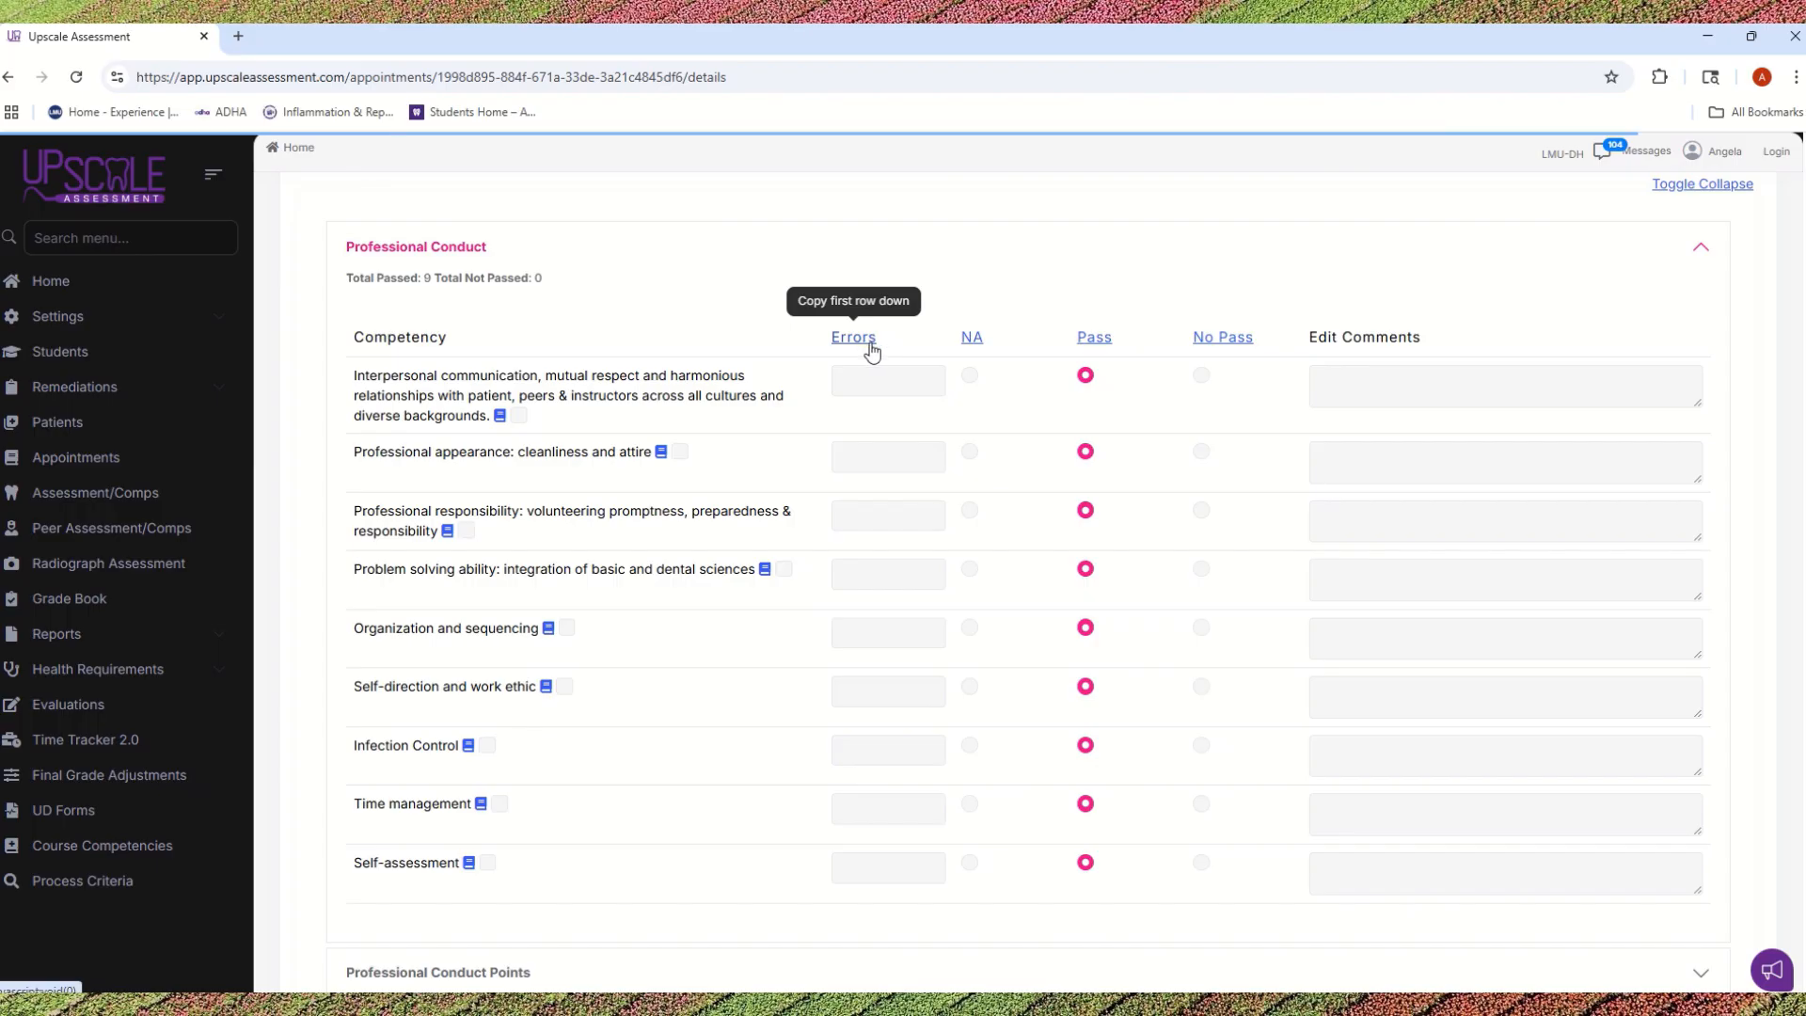
click(969, 340)
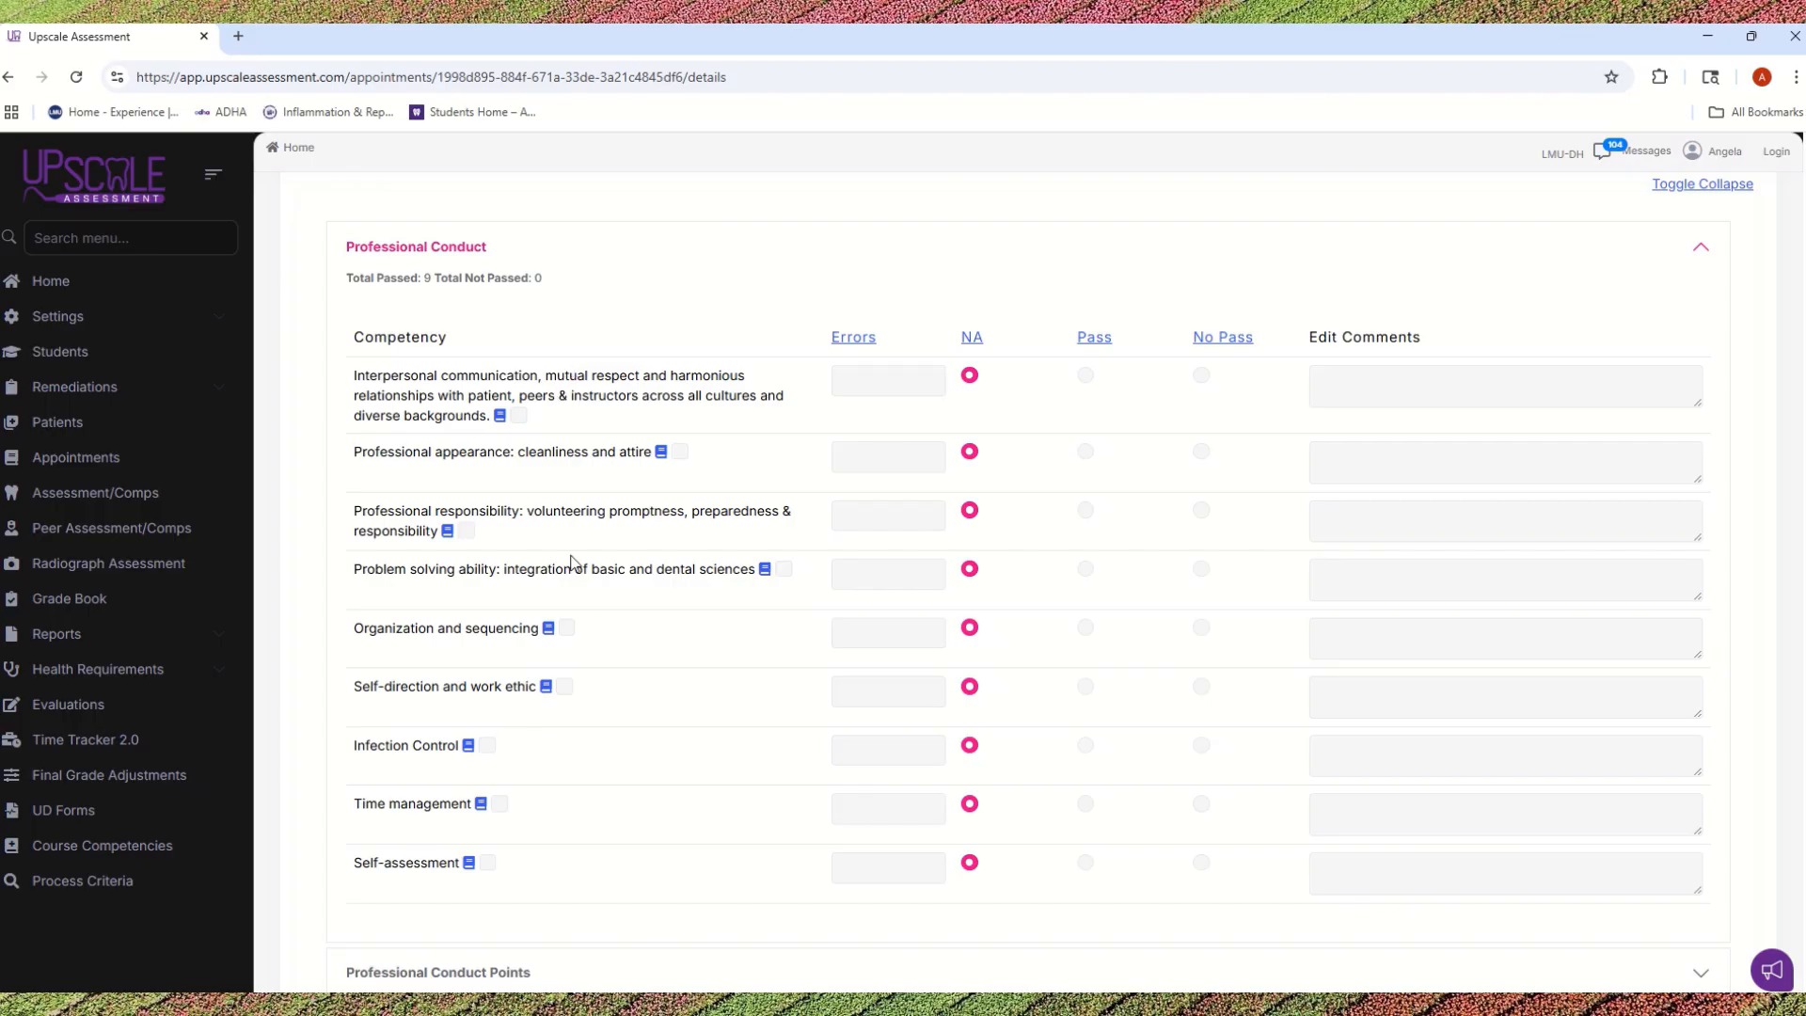
Step: Examine the Professional Conduct competencies and the available-points sections that follow, including Professional Conduct Points and Dismissed patient on time
scroll(568, 564, down, 3)
scroll(649, 395, up, 3)
scroll(603, 506, down, 5)
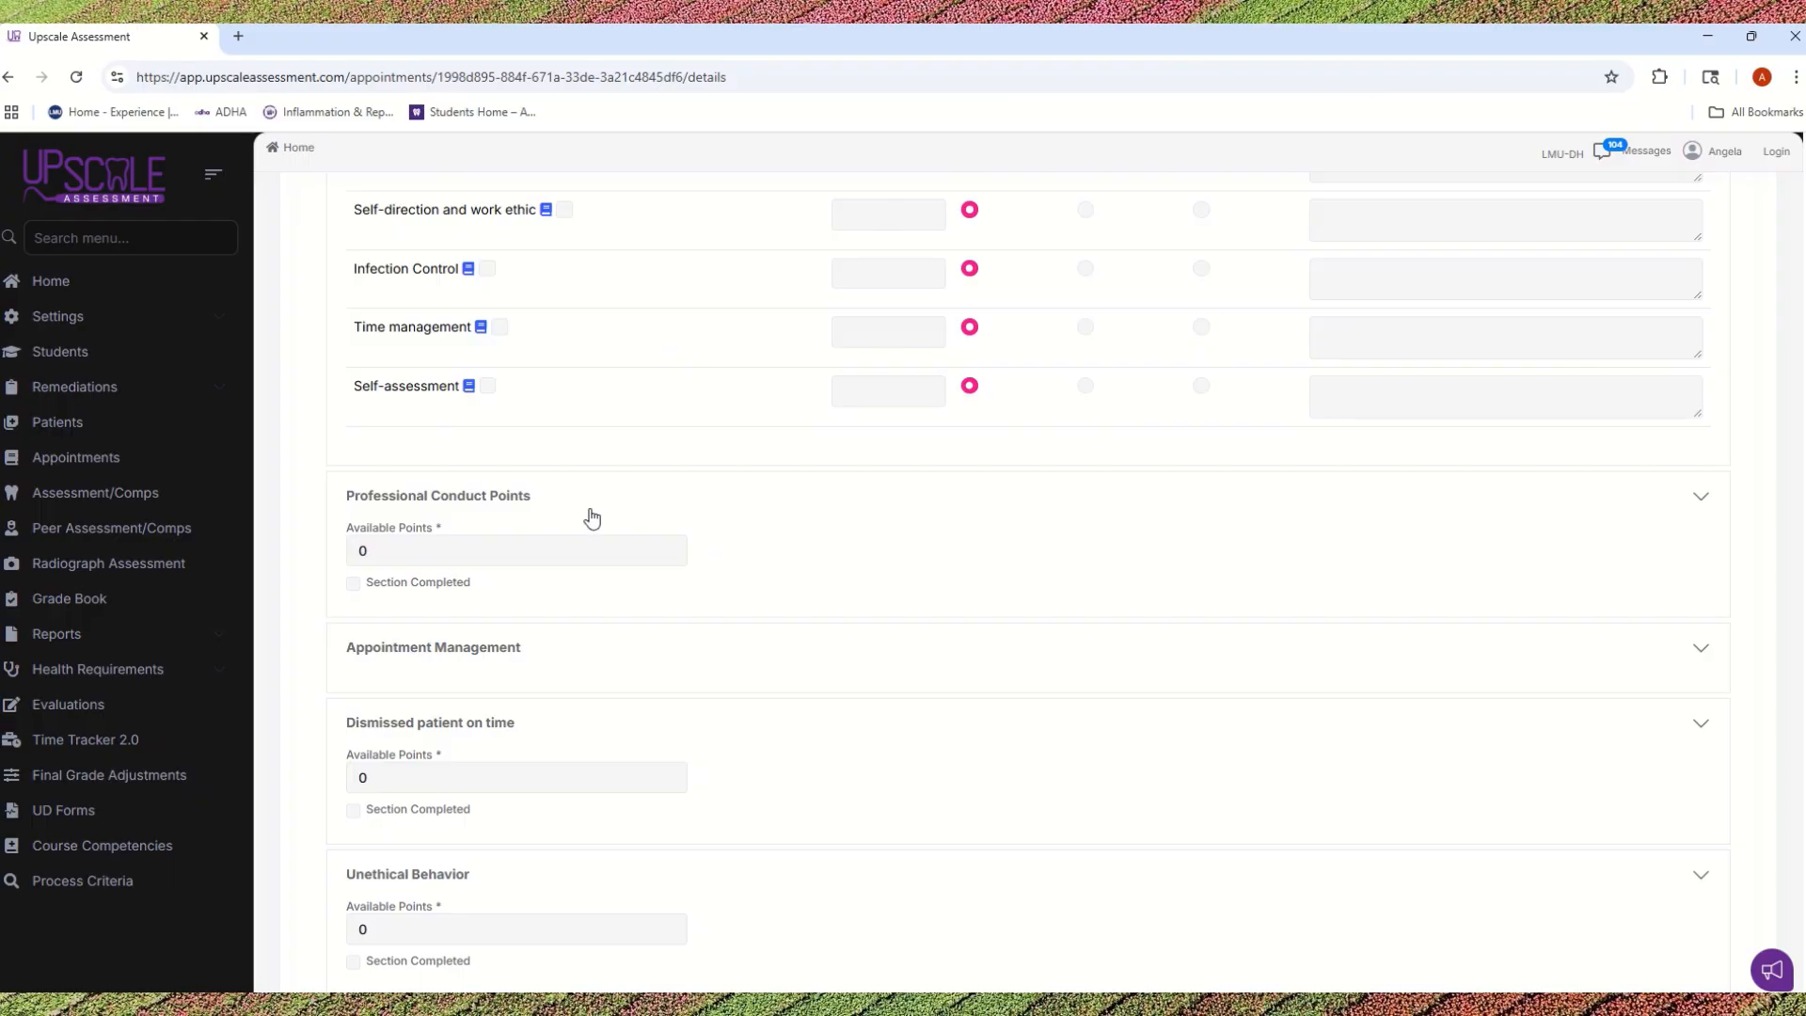
scroll(589, 516, down, 1)
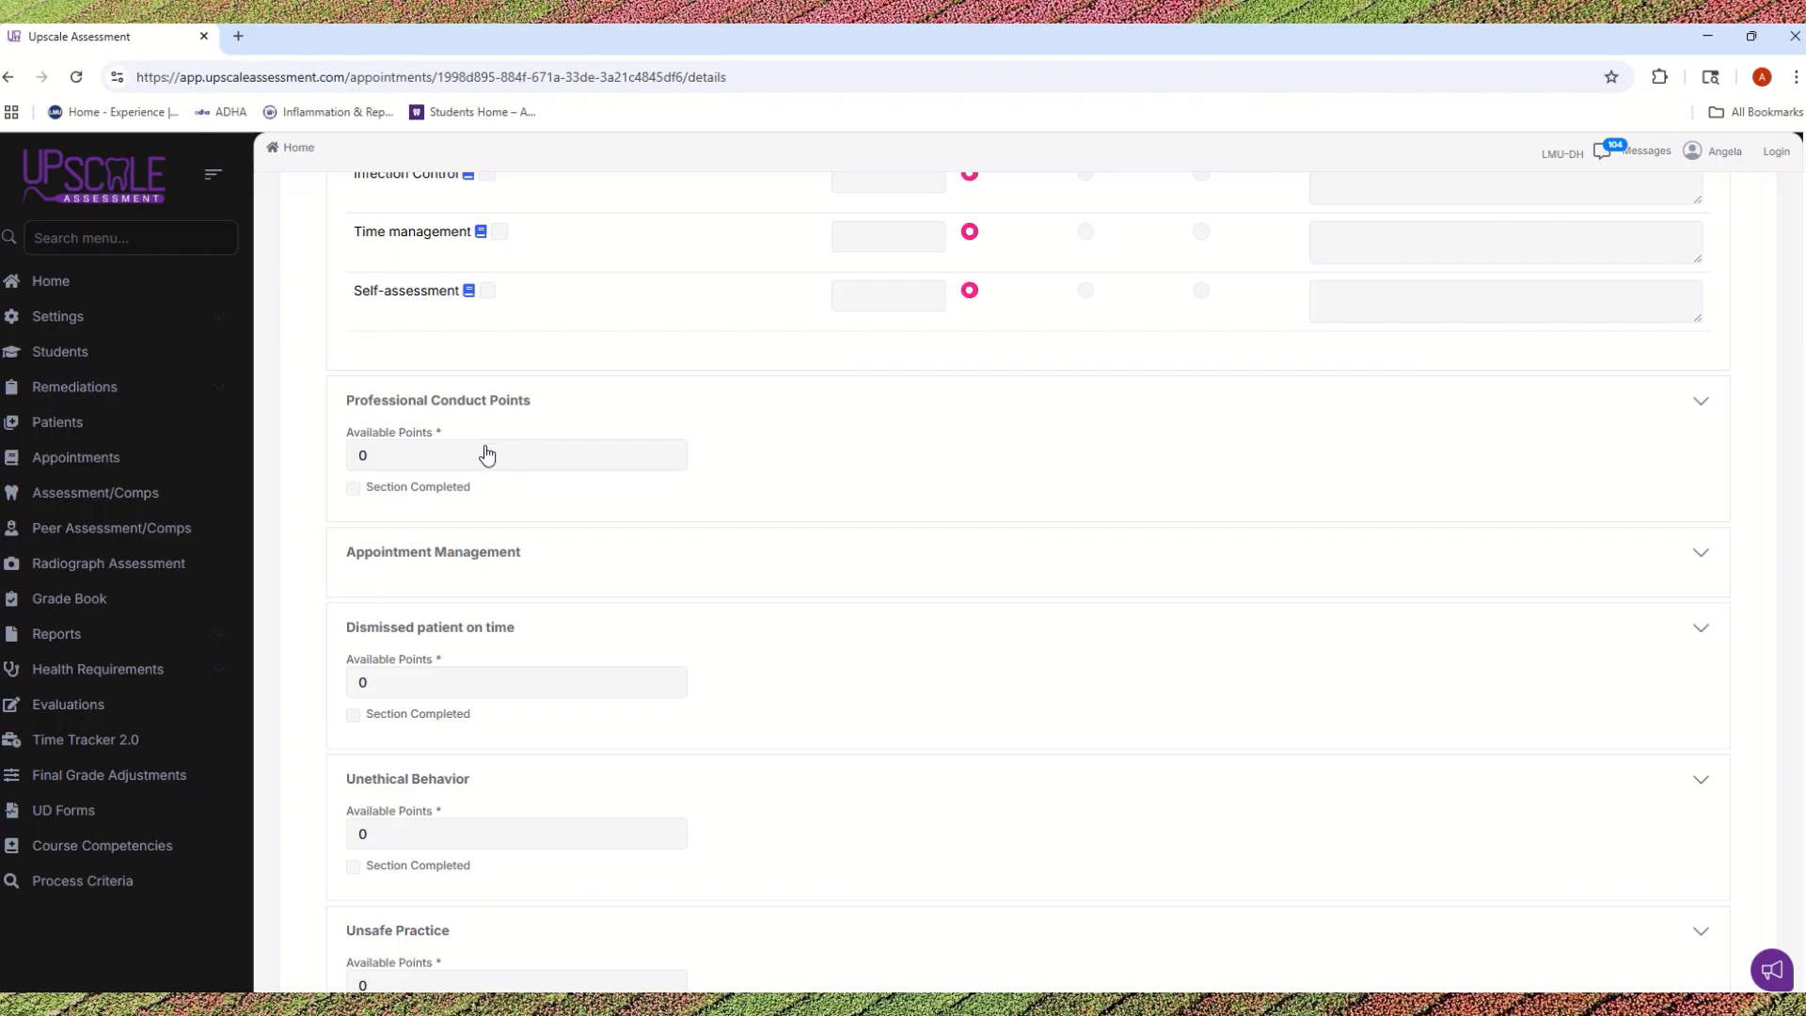
scroll(947, 520, up, 5)
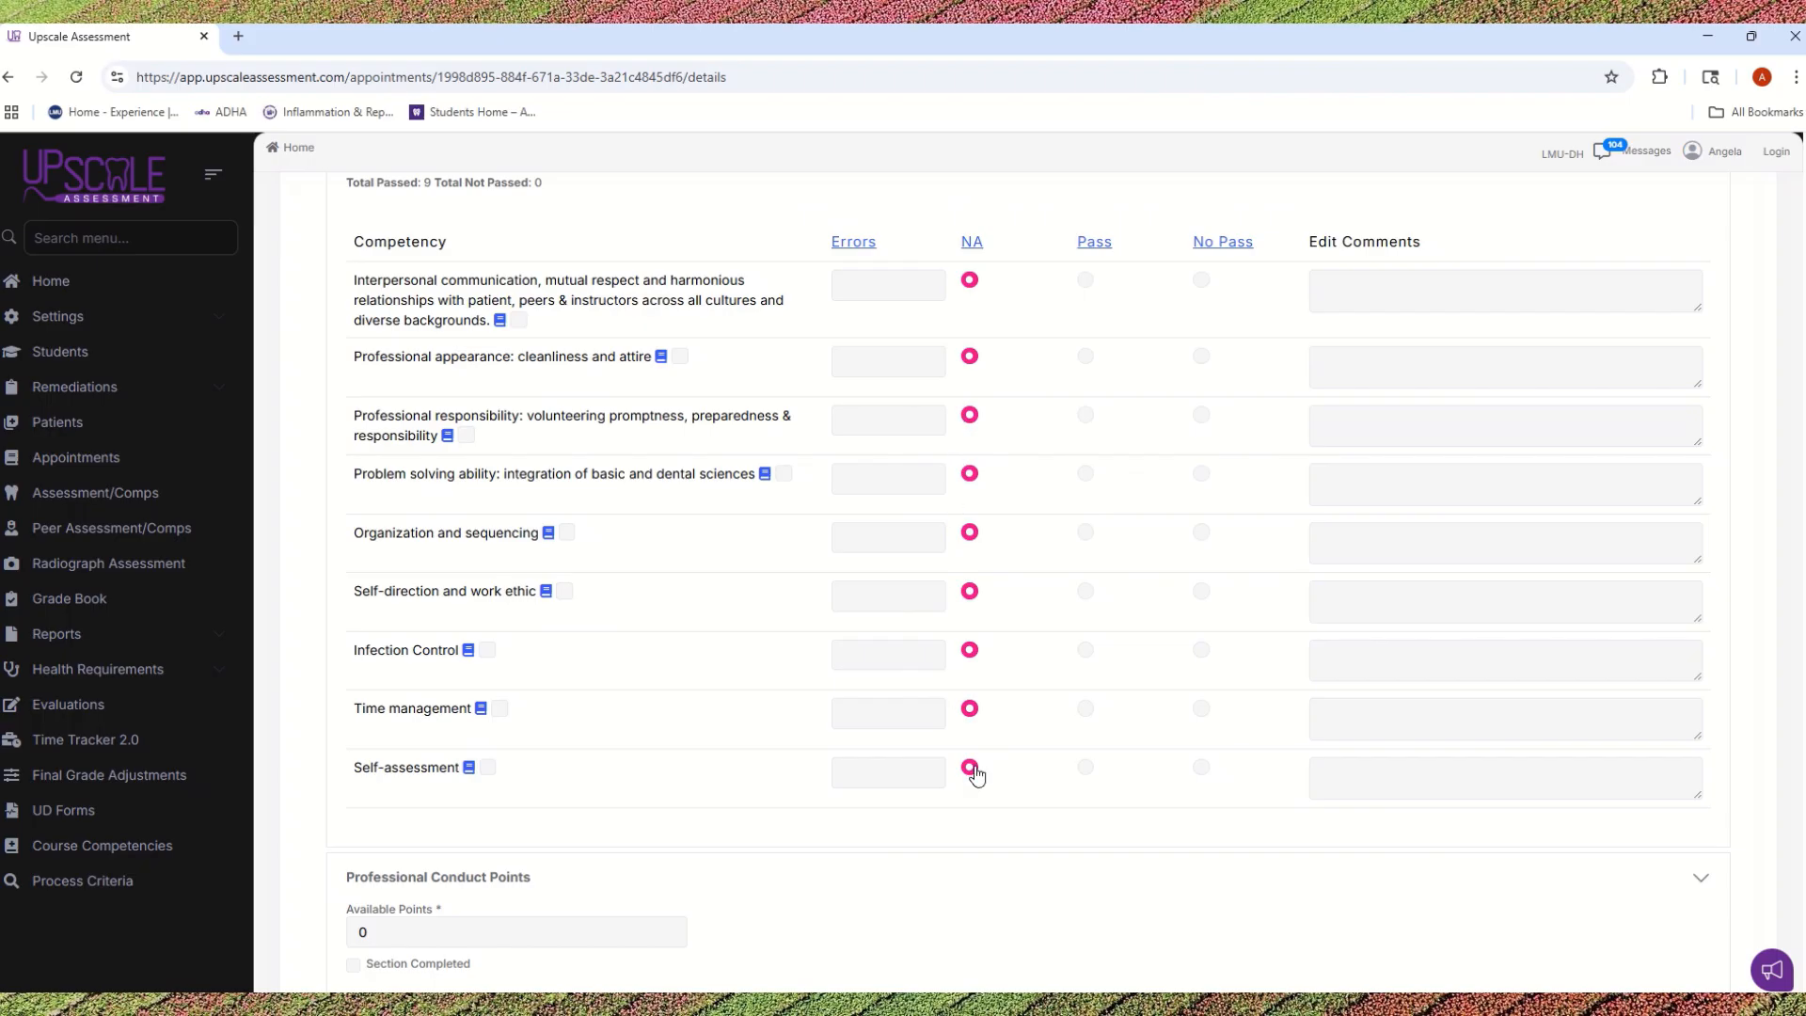
scroll(955, 585, down, 2)
scroll(955, 585, down, 1)
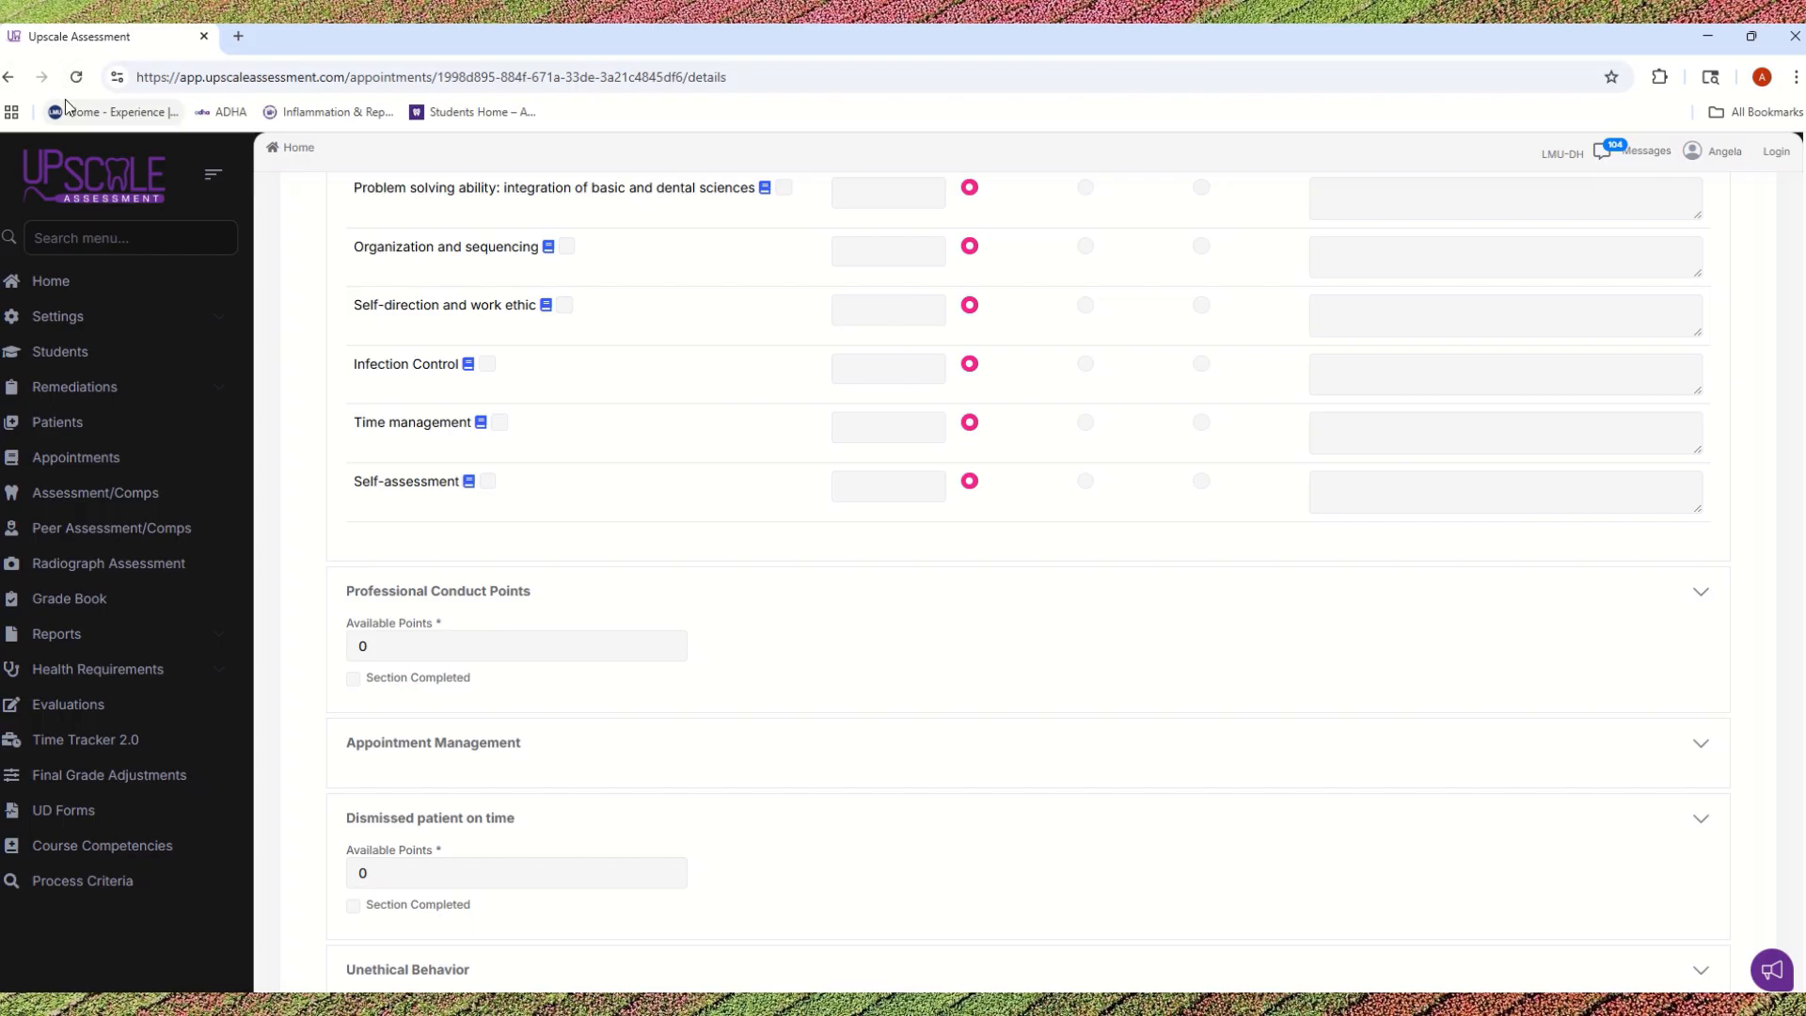
scroll(658, 583, down, 3)
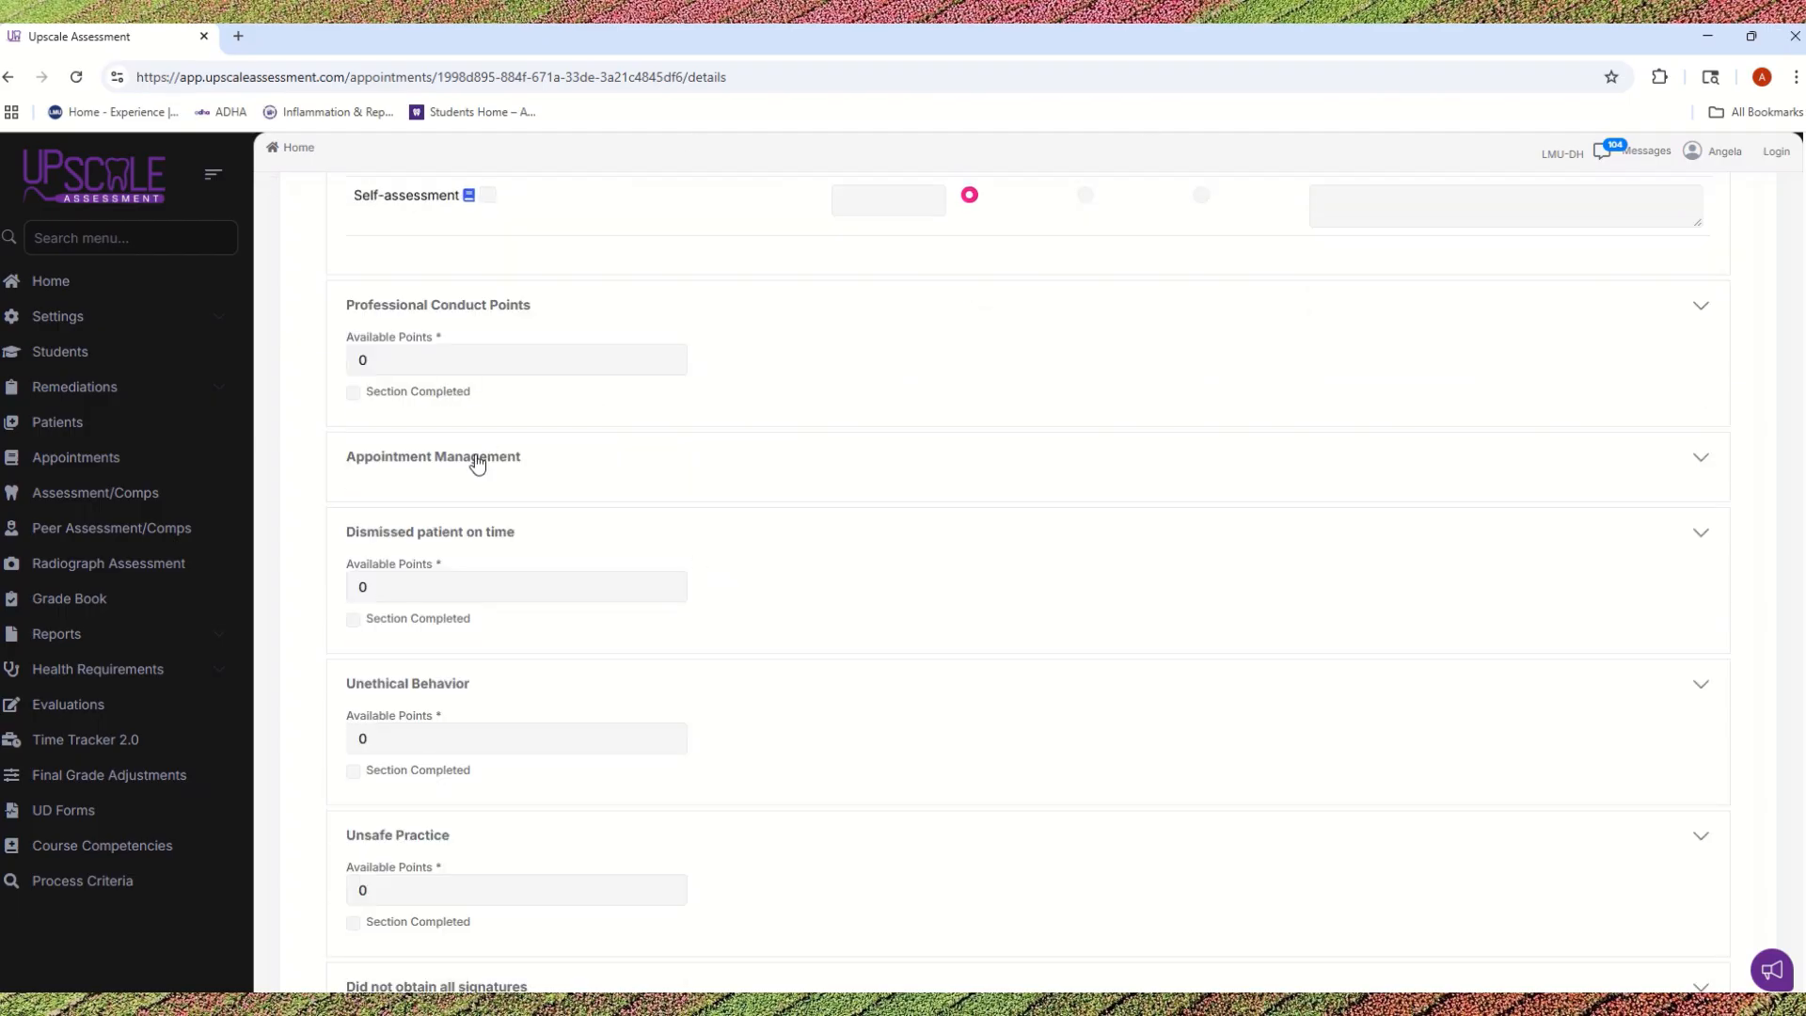
scroll(460, 464, up, 1)
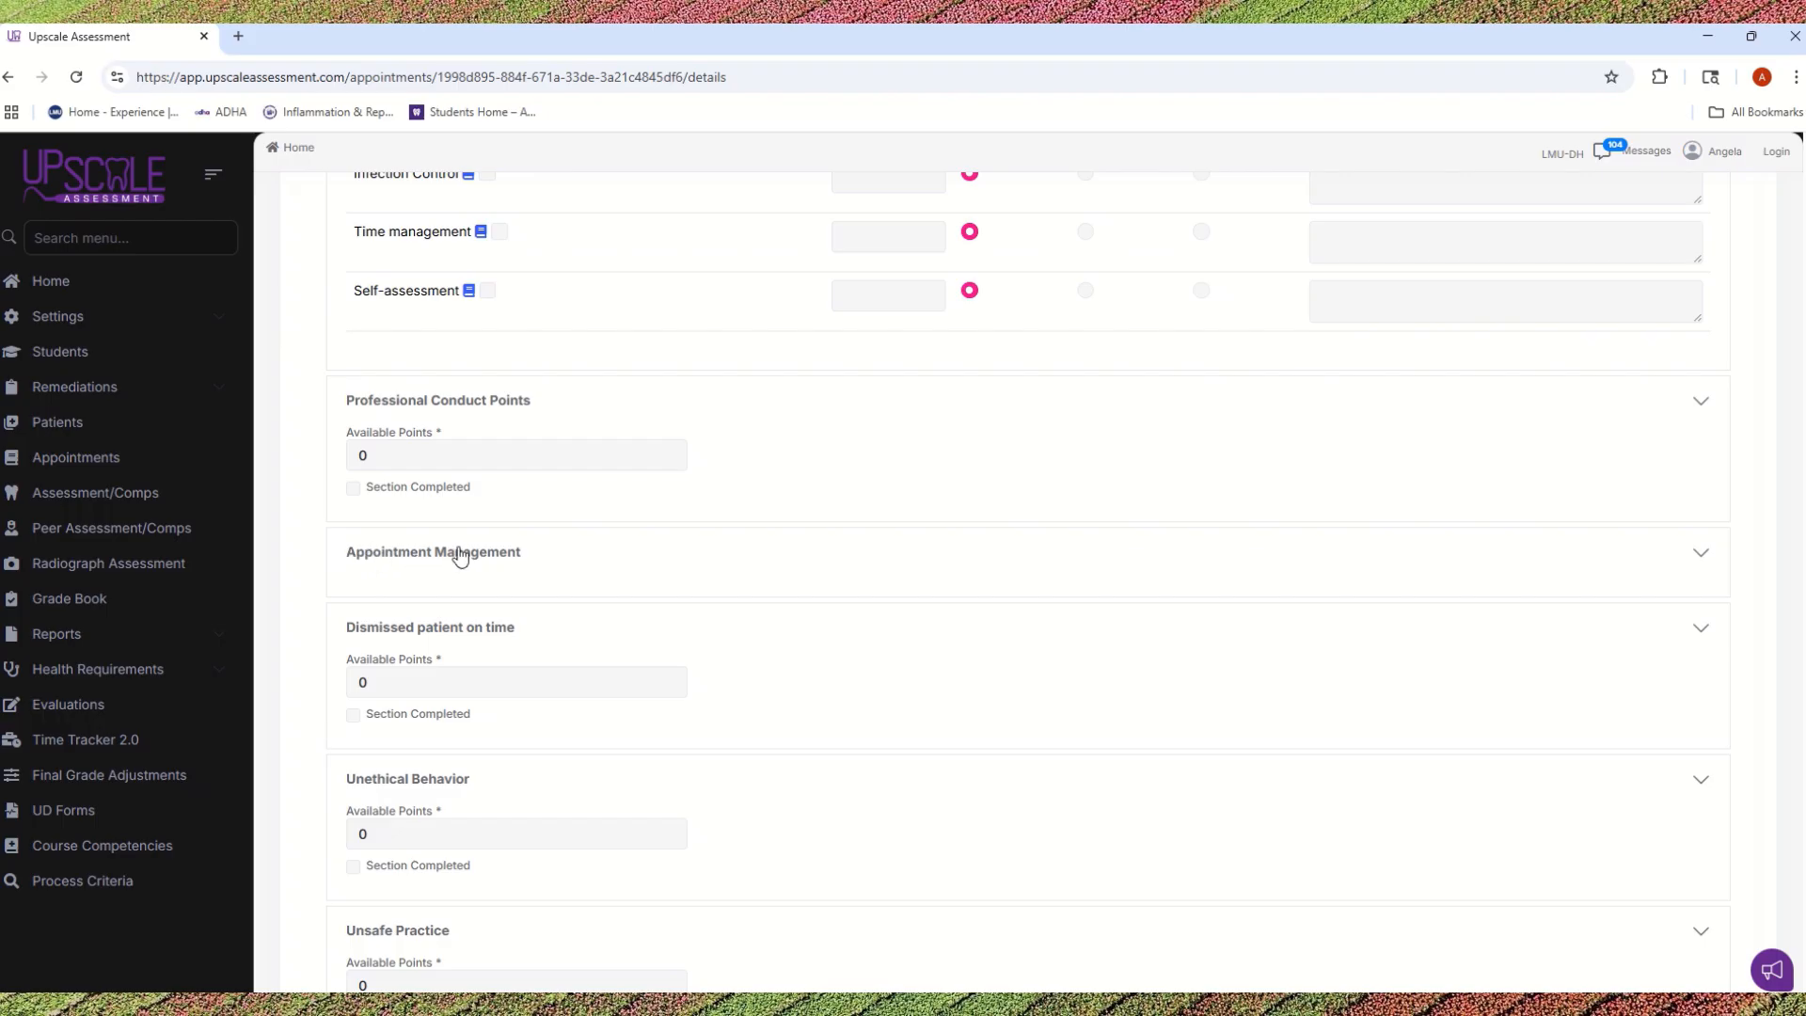
Step: Score all Appointment Management competencies with 0 errors and save the Evaluation phase
click(458, 554)
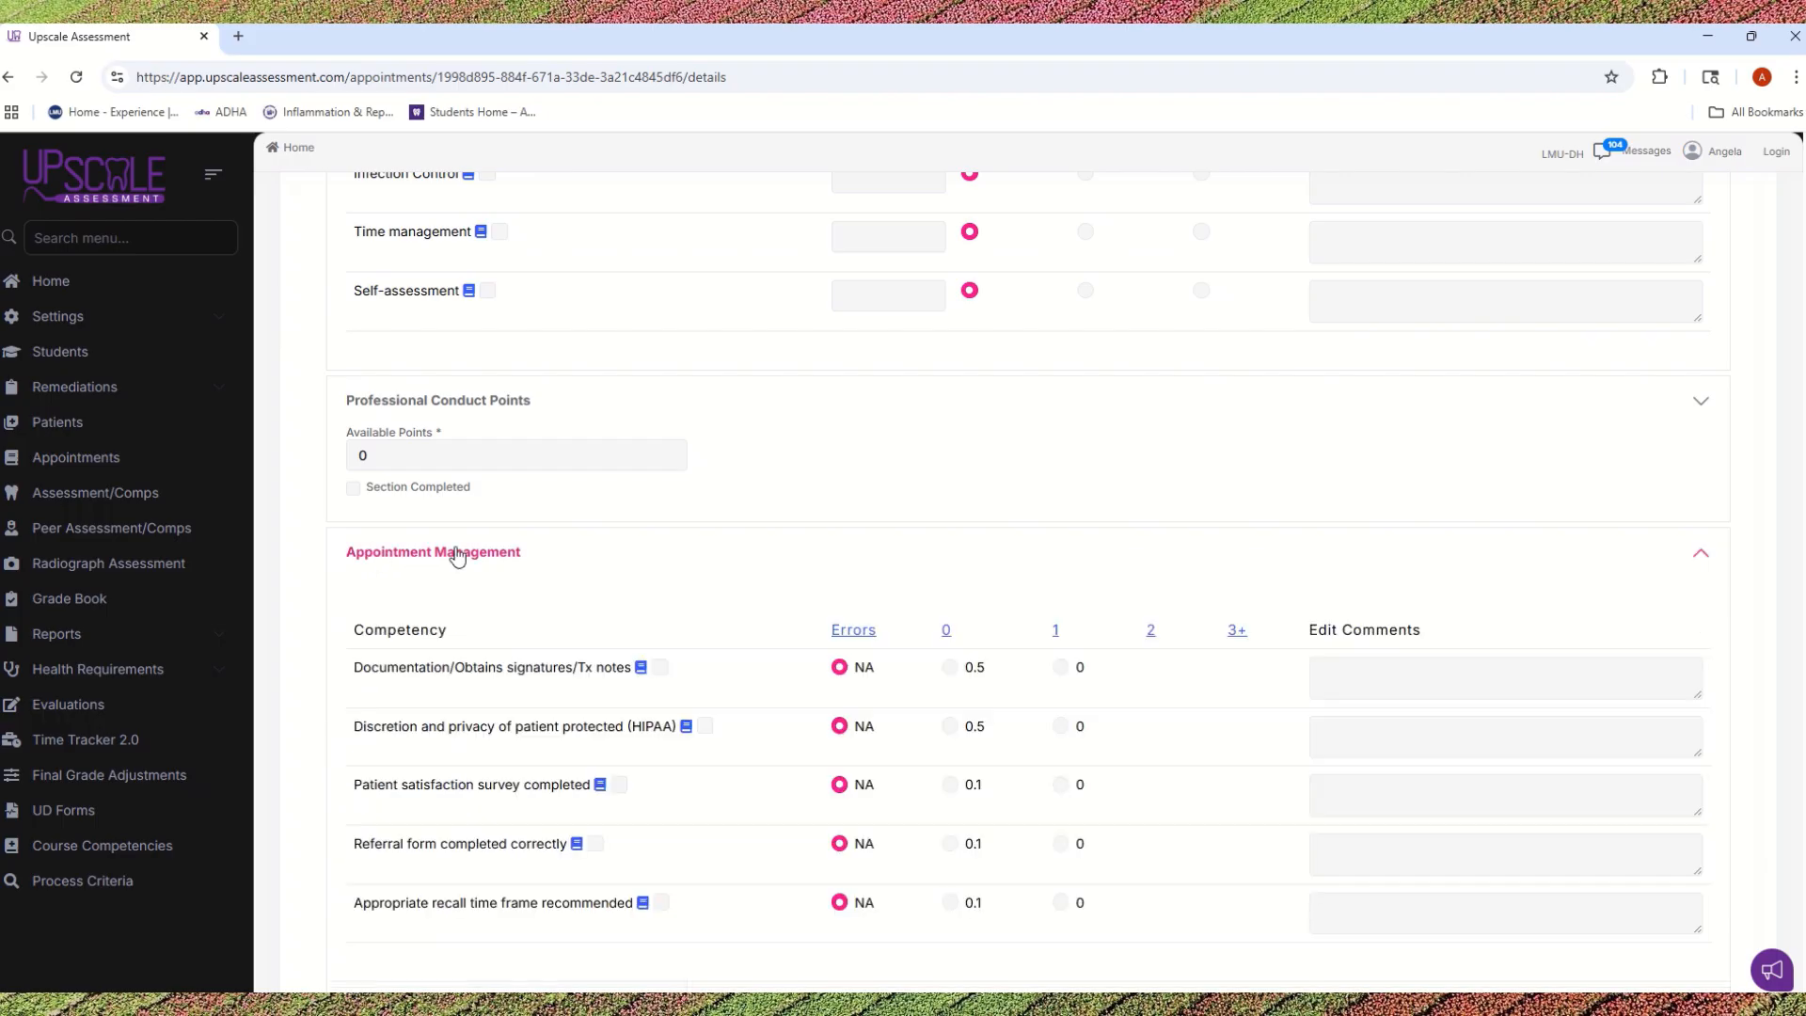
scroll(593, 556, down, 1)
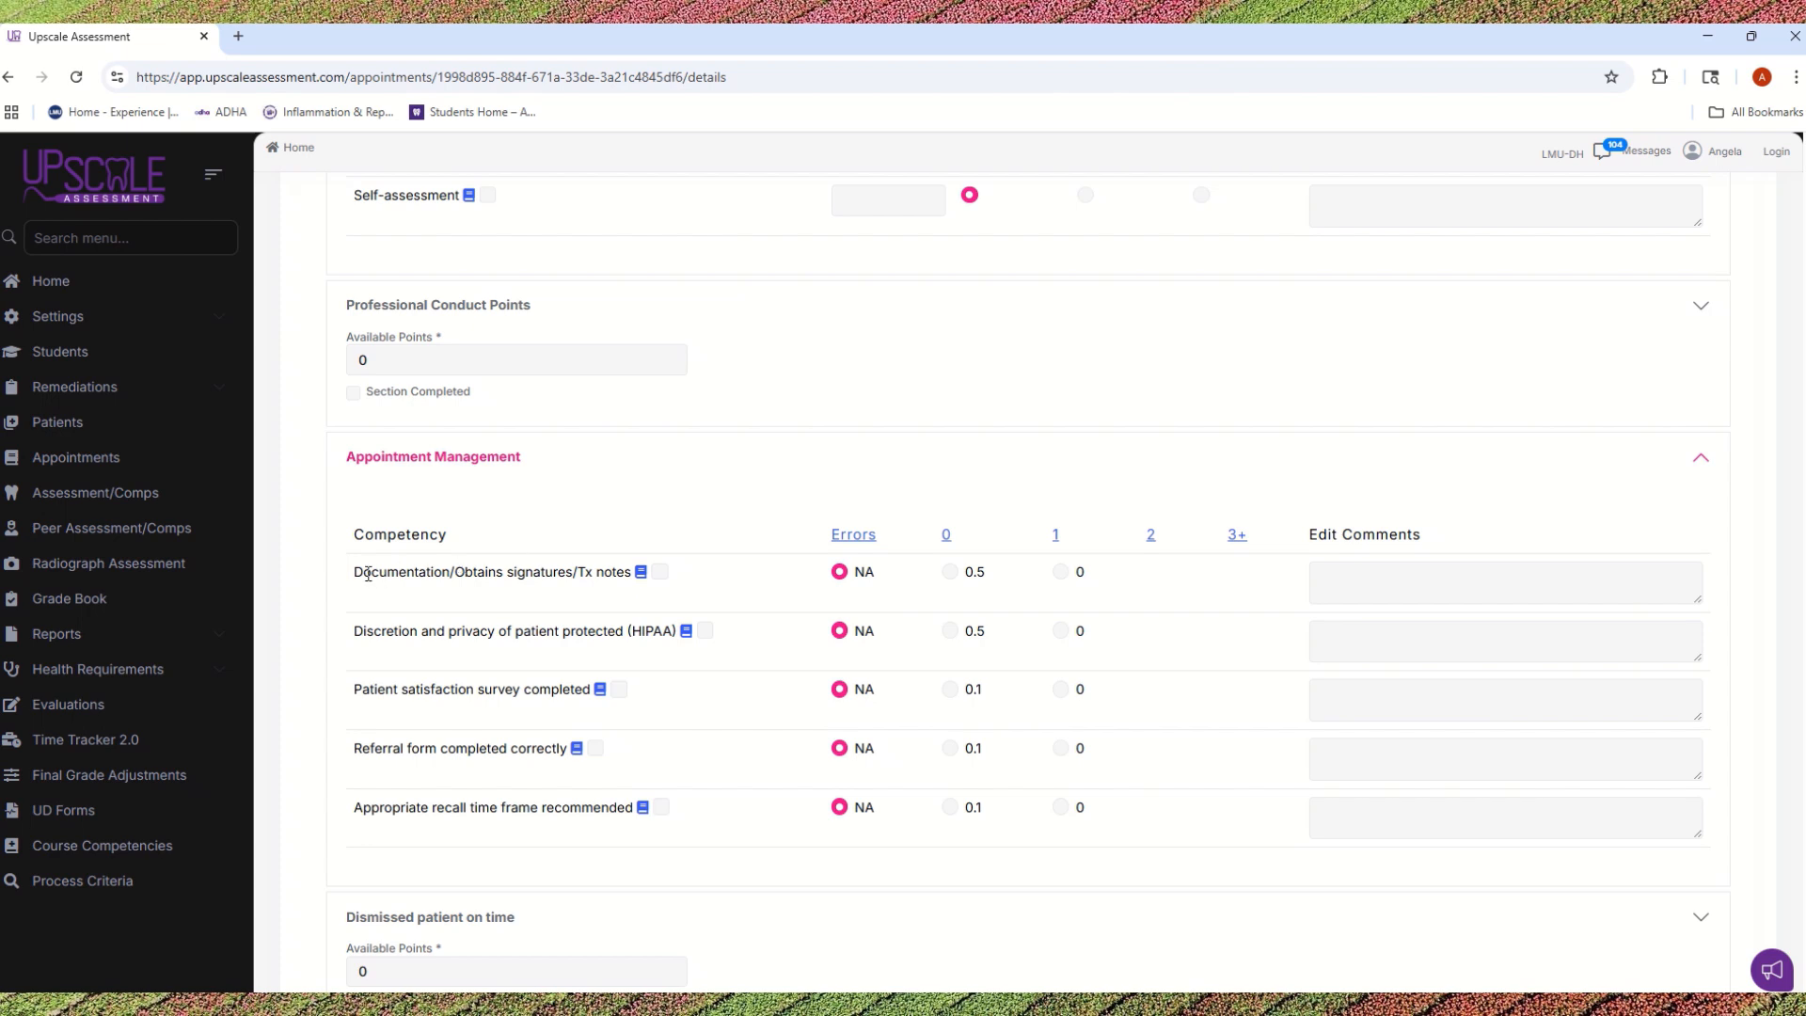
drag(355, 574, 451, 576)
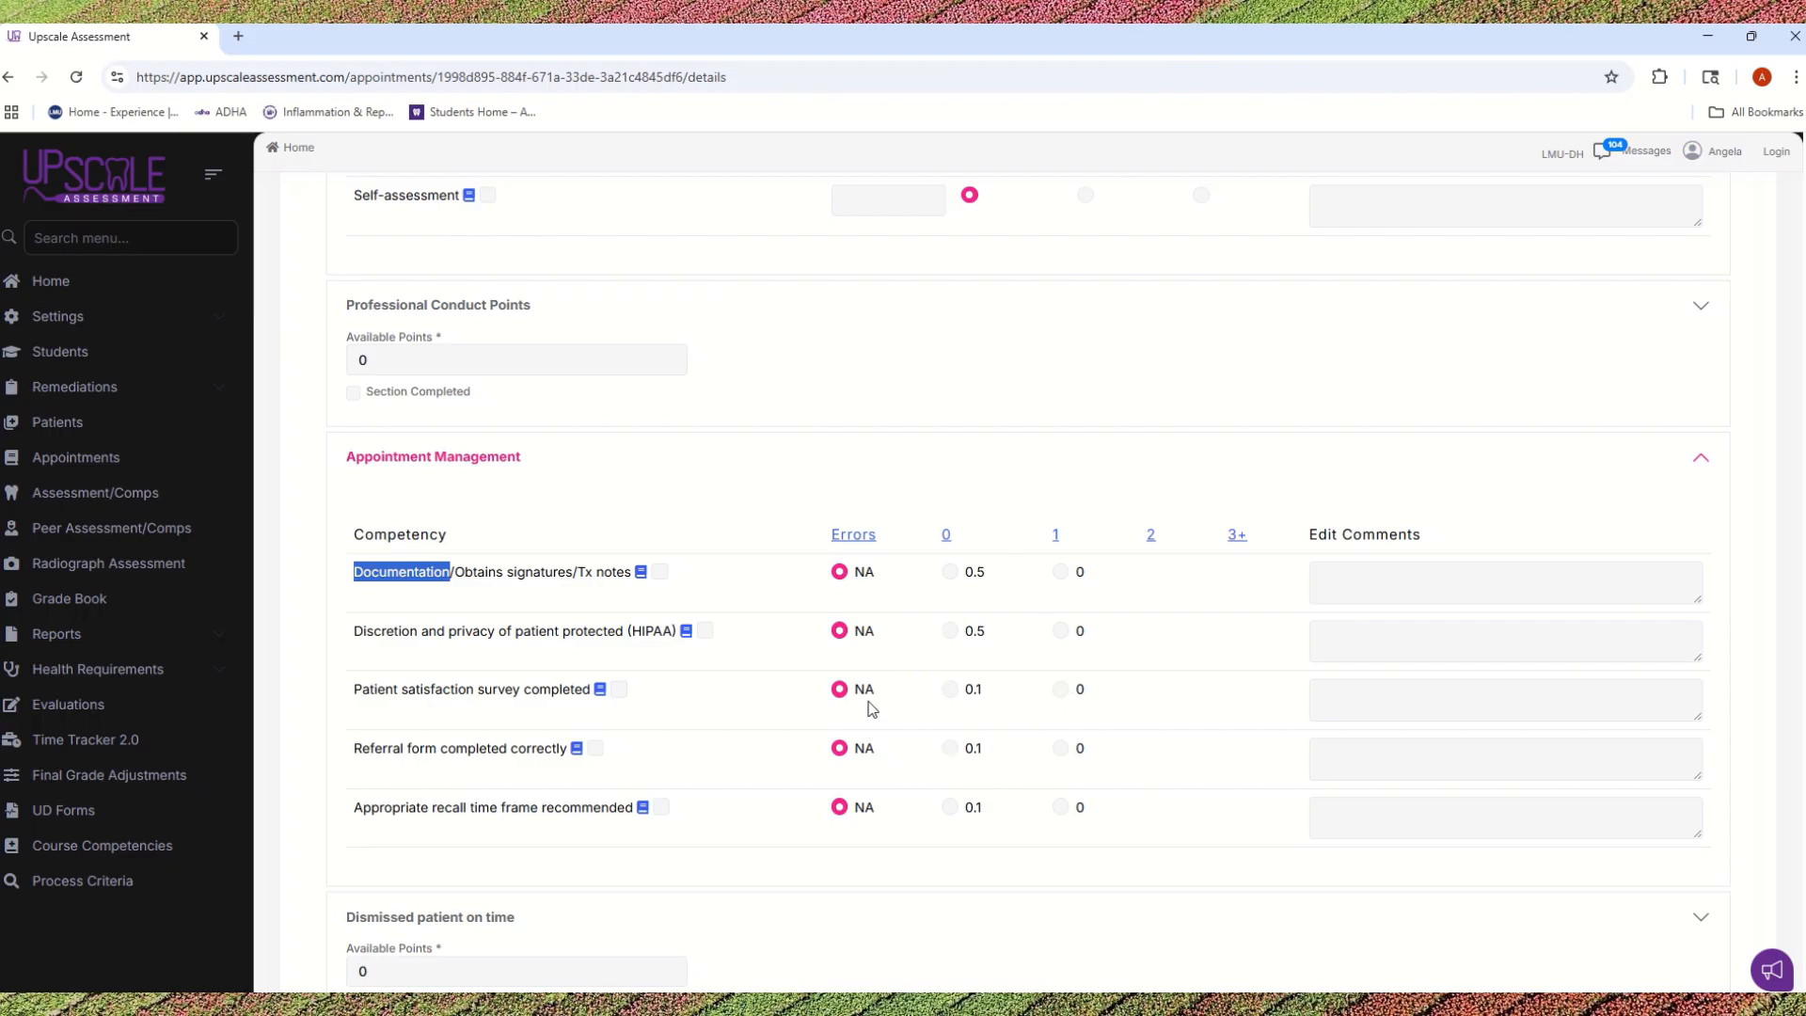
click(943, 536)
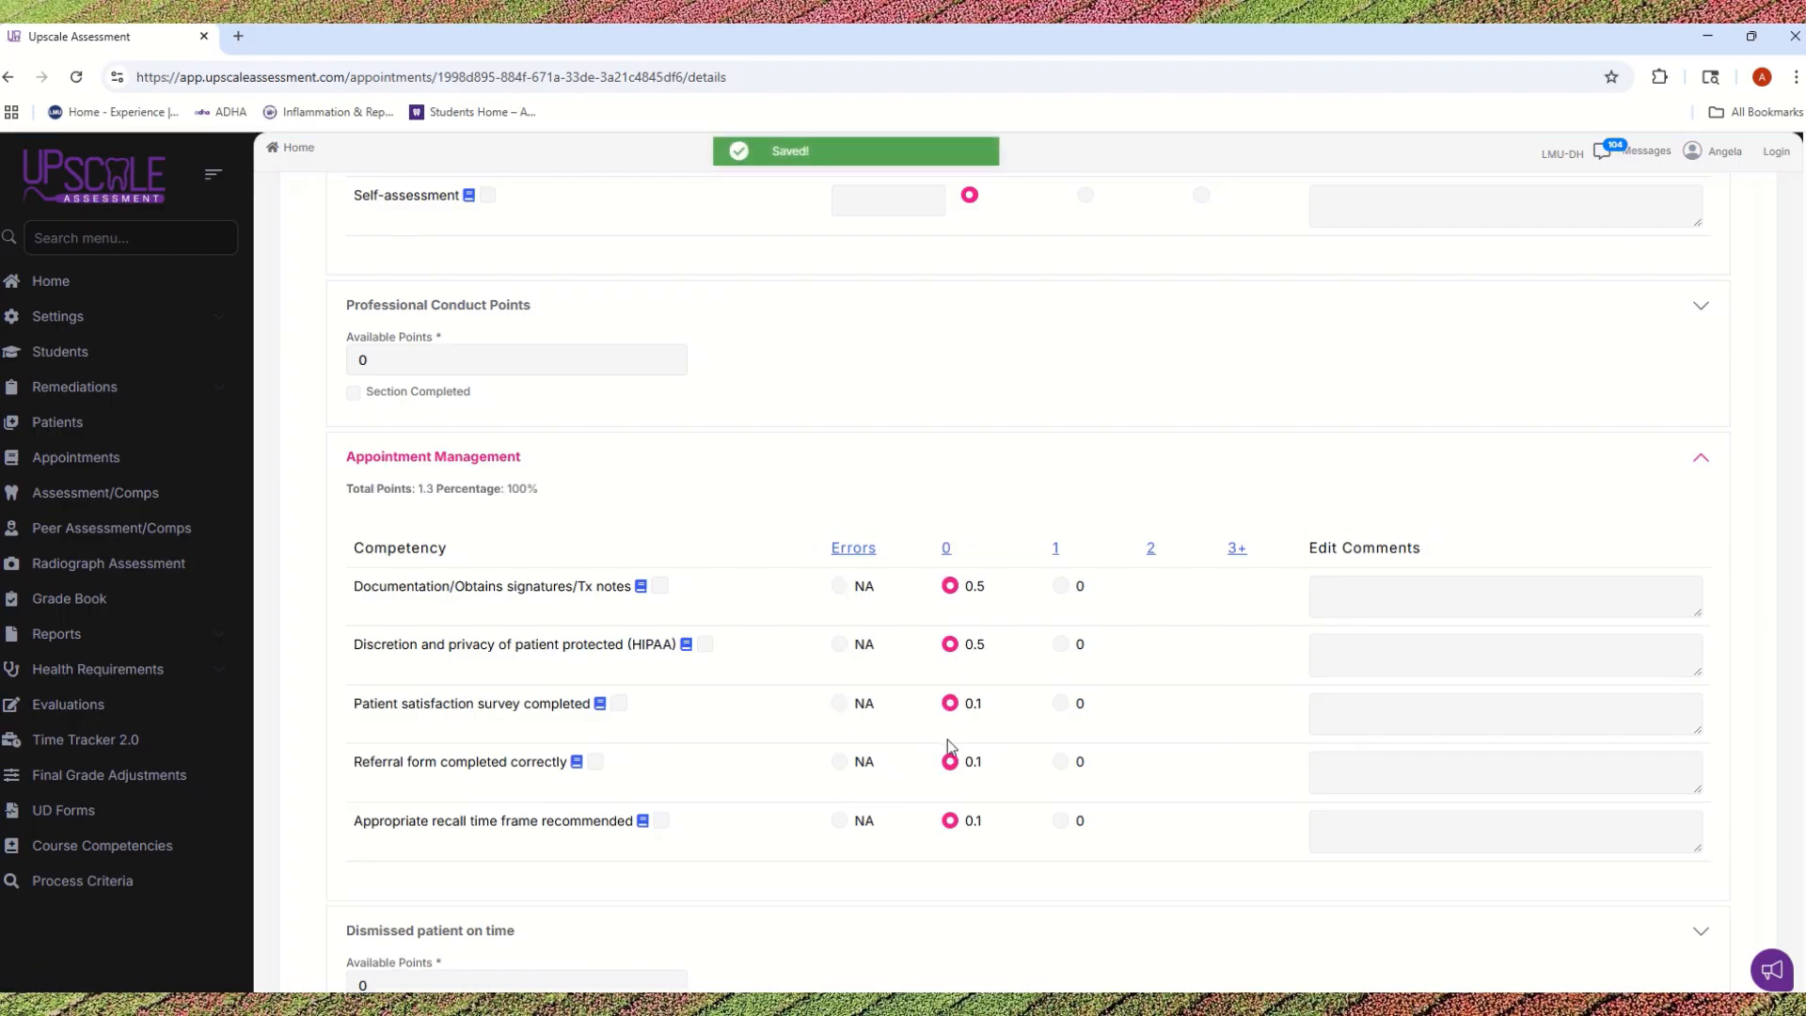
scroll(946, 739, down, 3)
scroll(947, 741, down, 3)
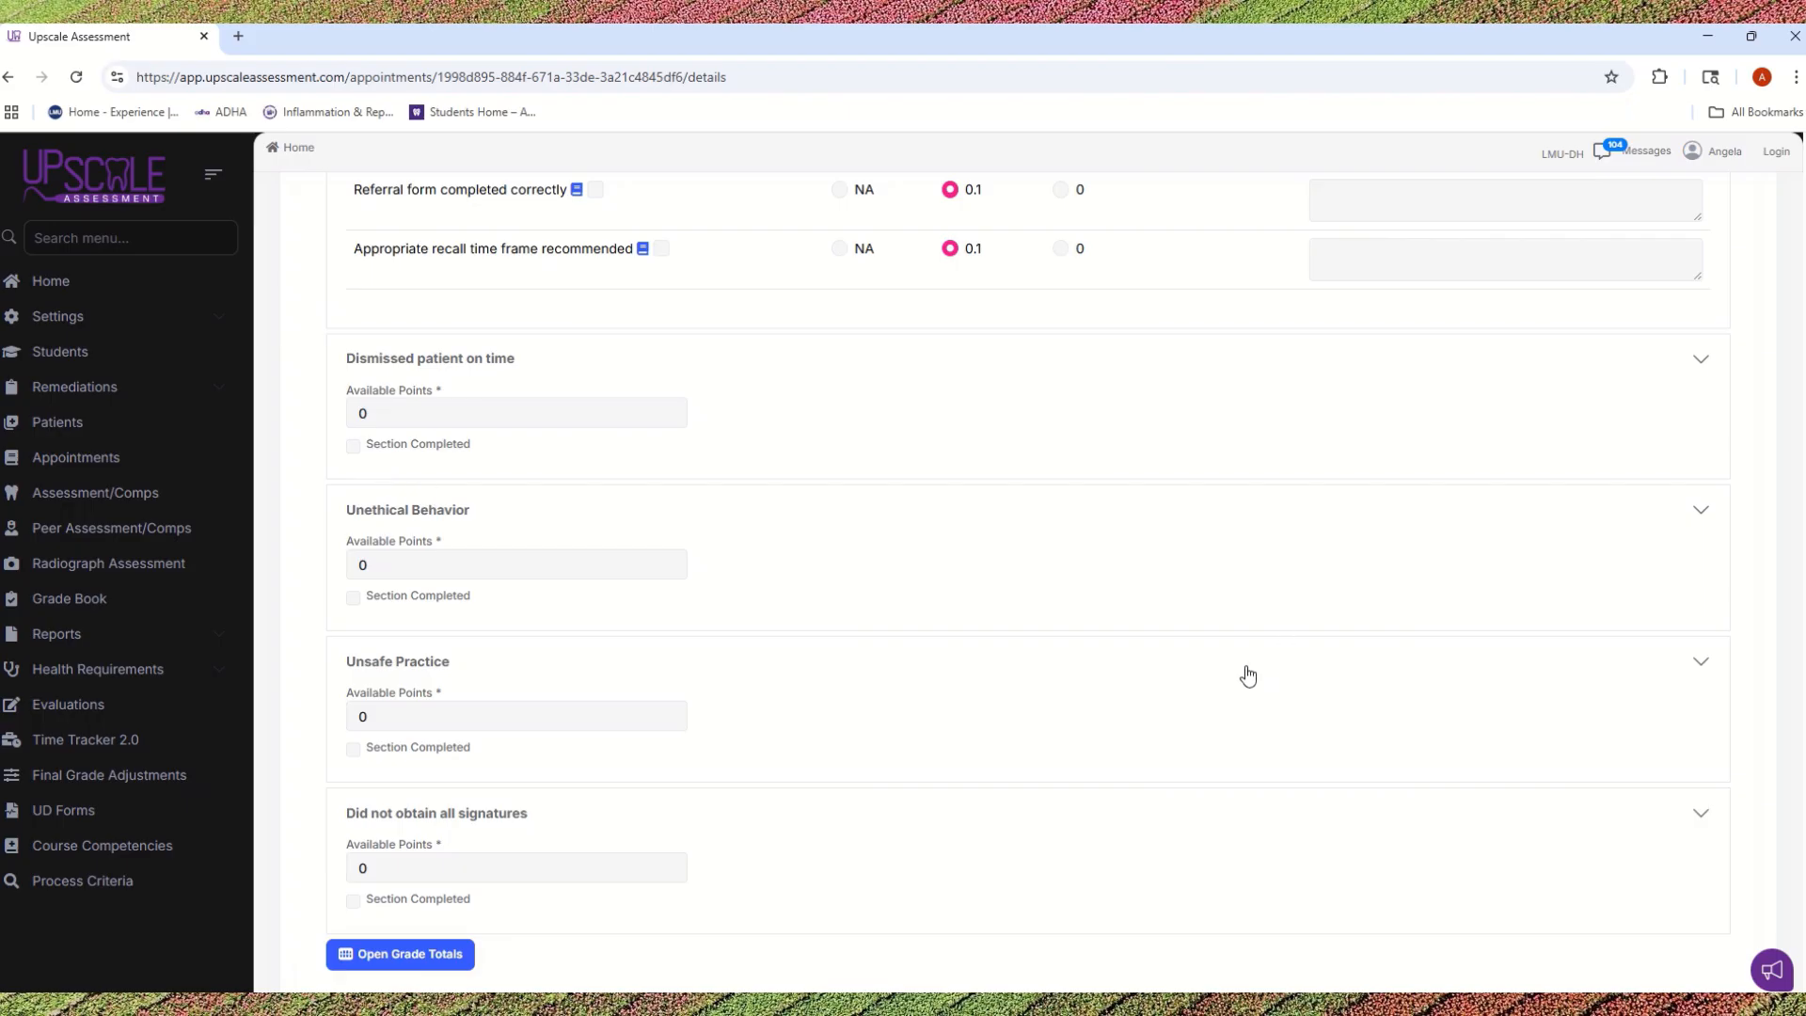
scroll(1241, 677, down, 2)
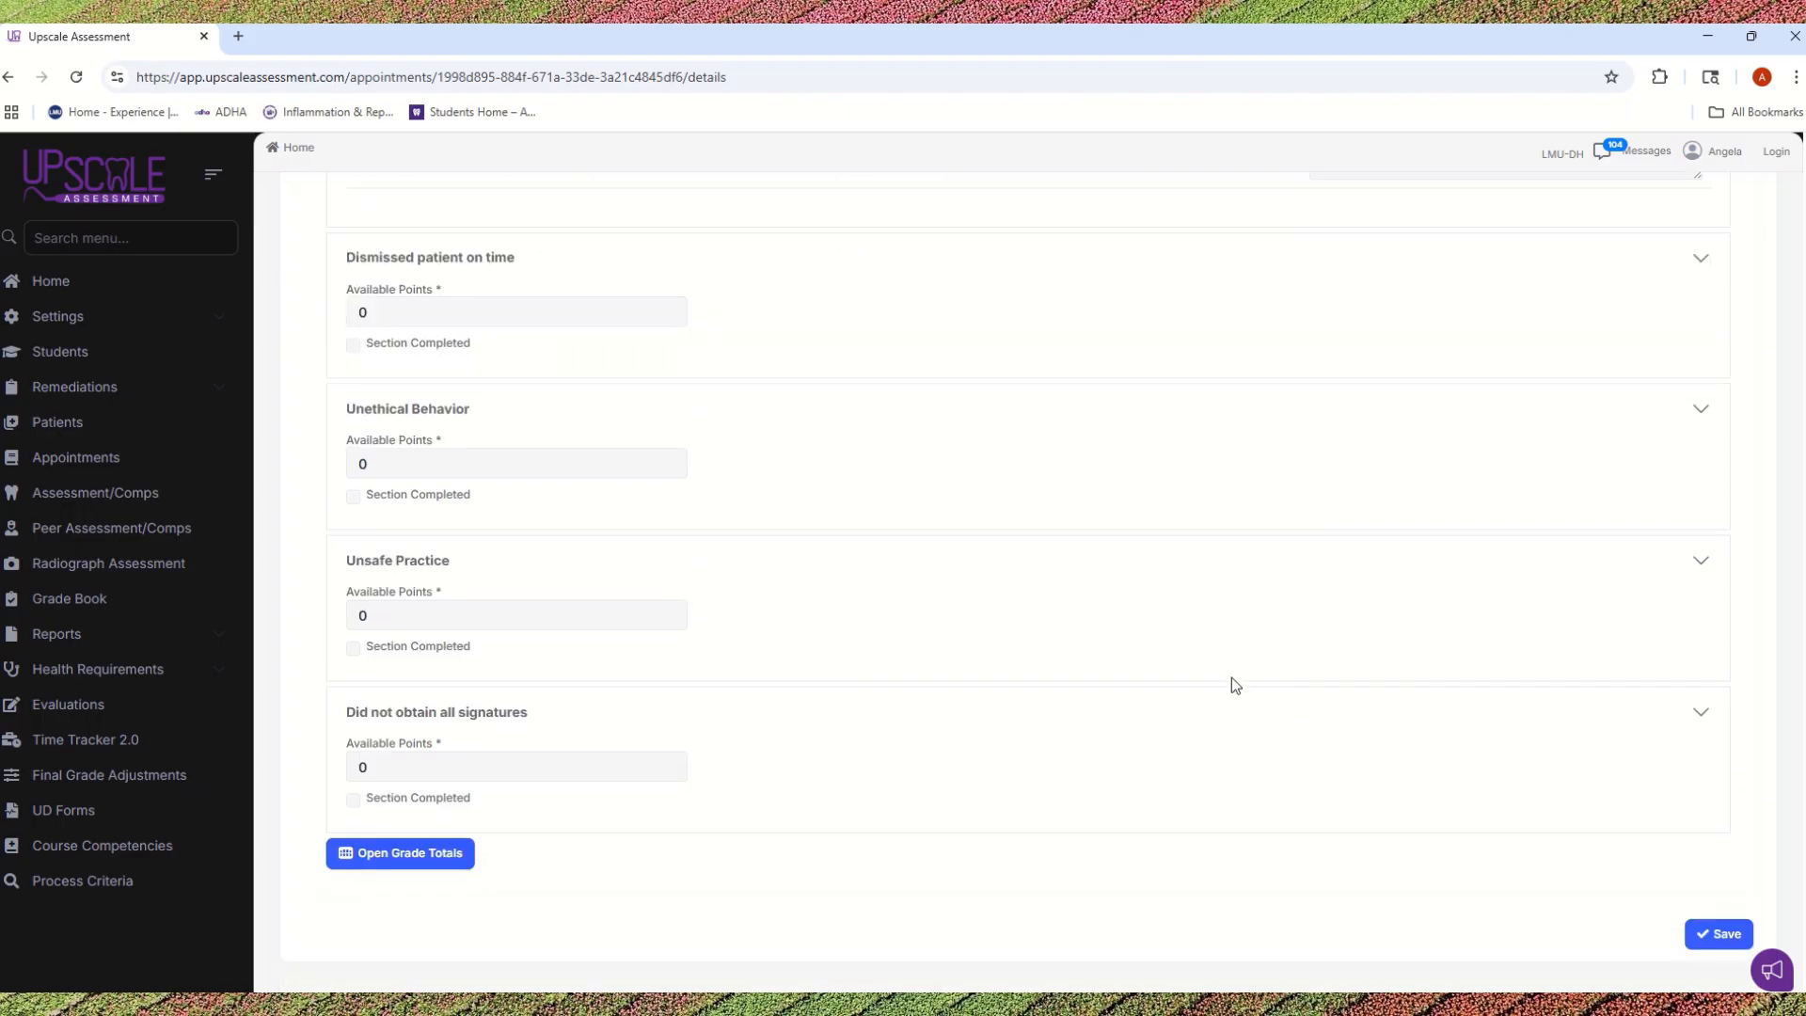
click(1709, 939)
Step: Set the Calculus Classification to 2 in the appointment details and accept regenerating the care and self assessments
scroll(952, 666, up, 15)
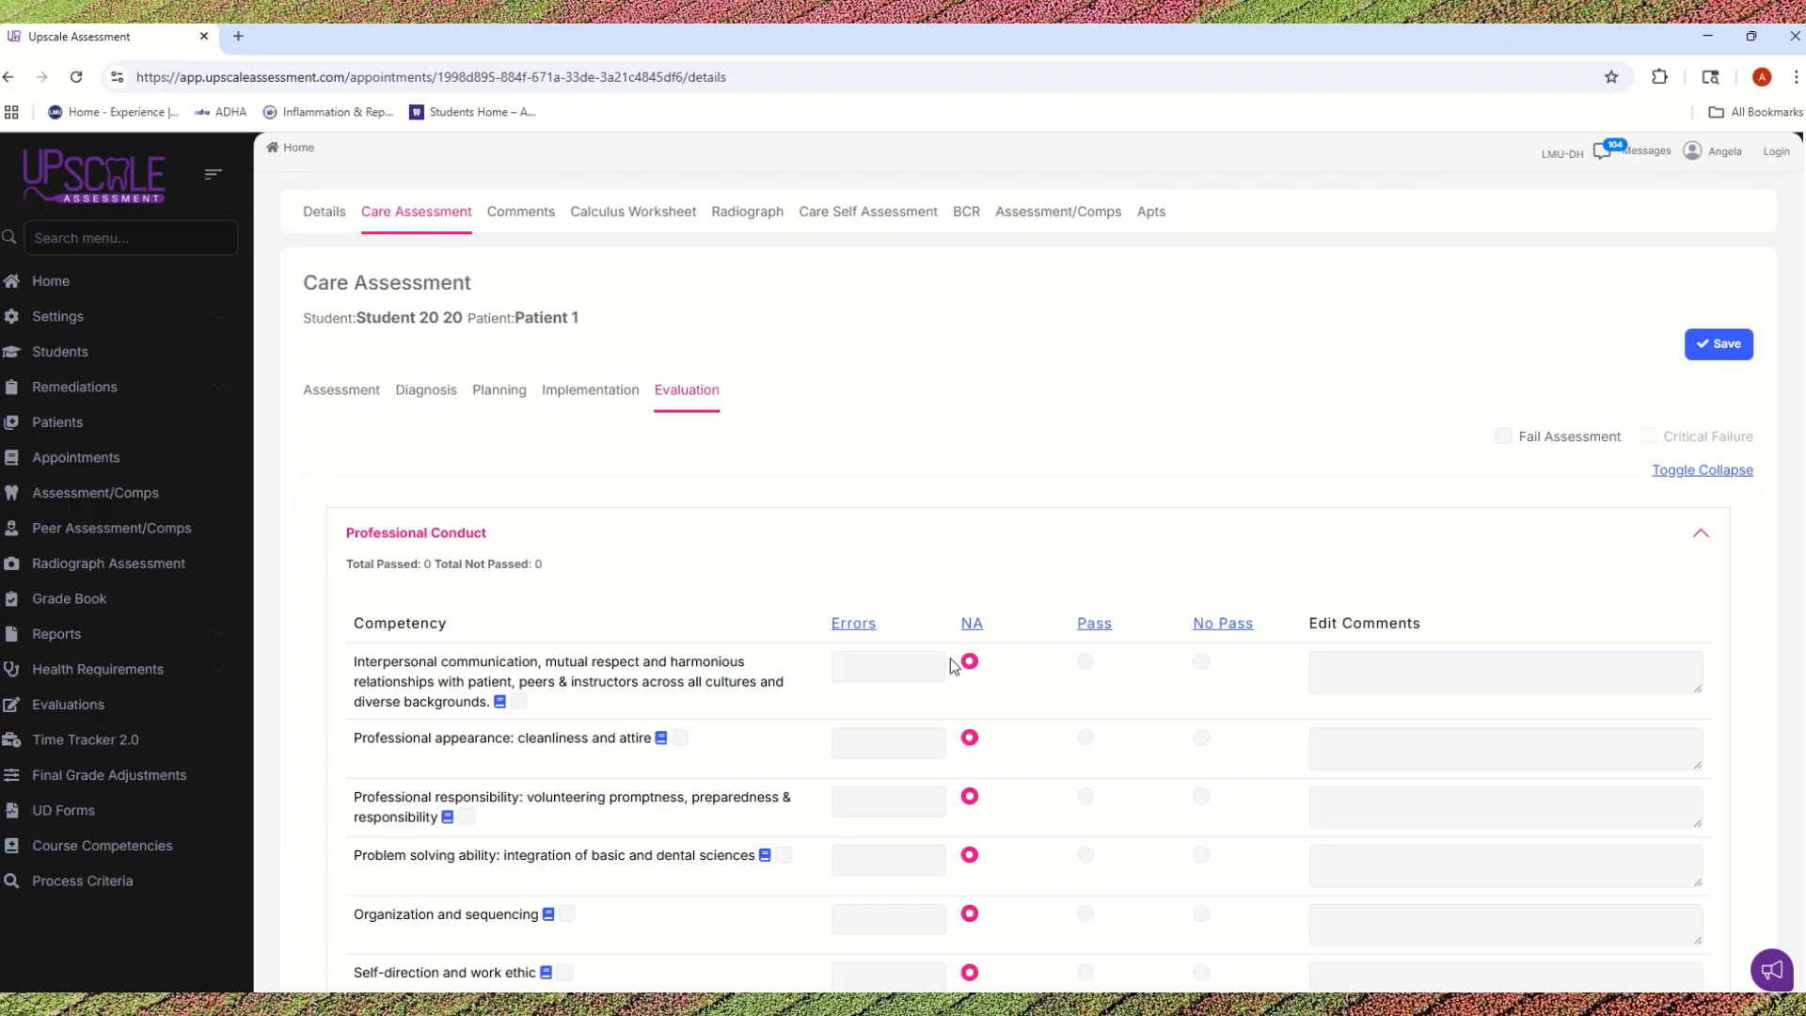
click(319, 216)
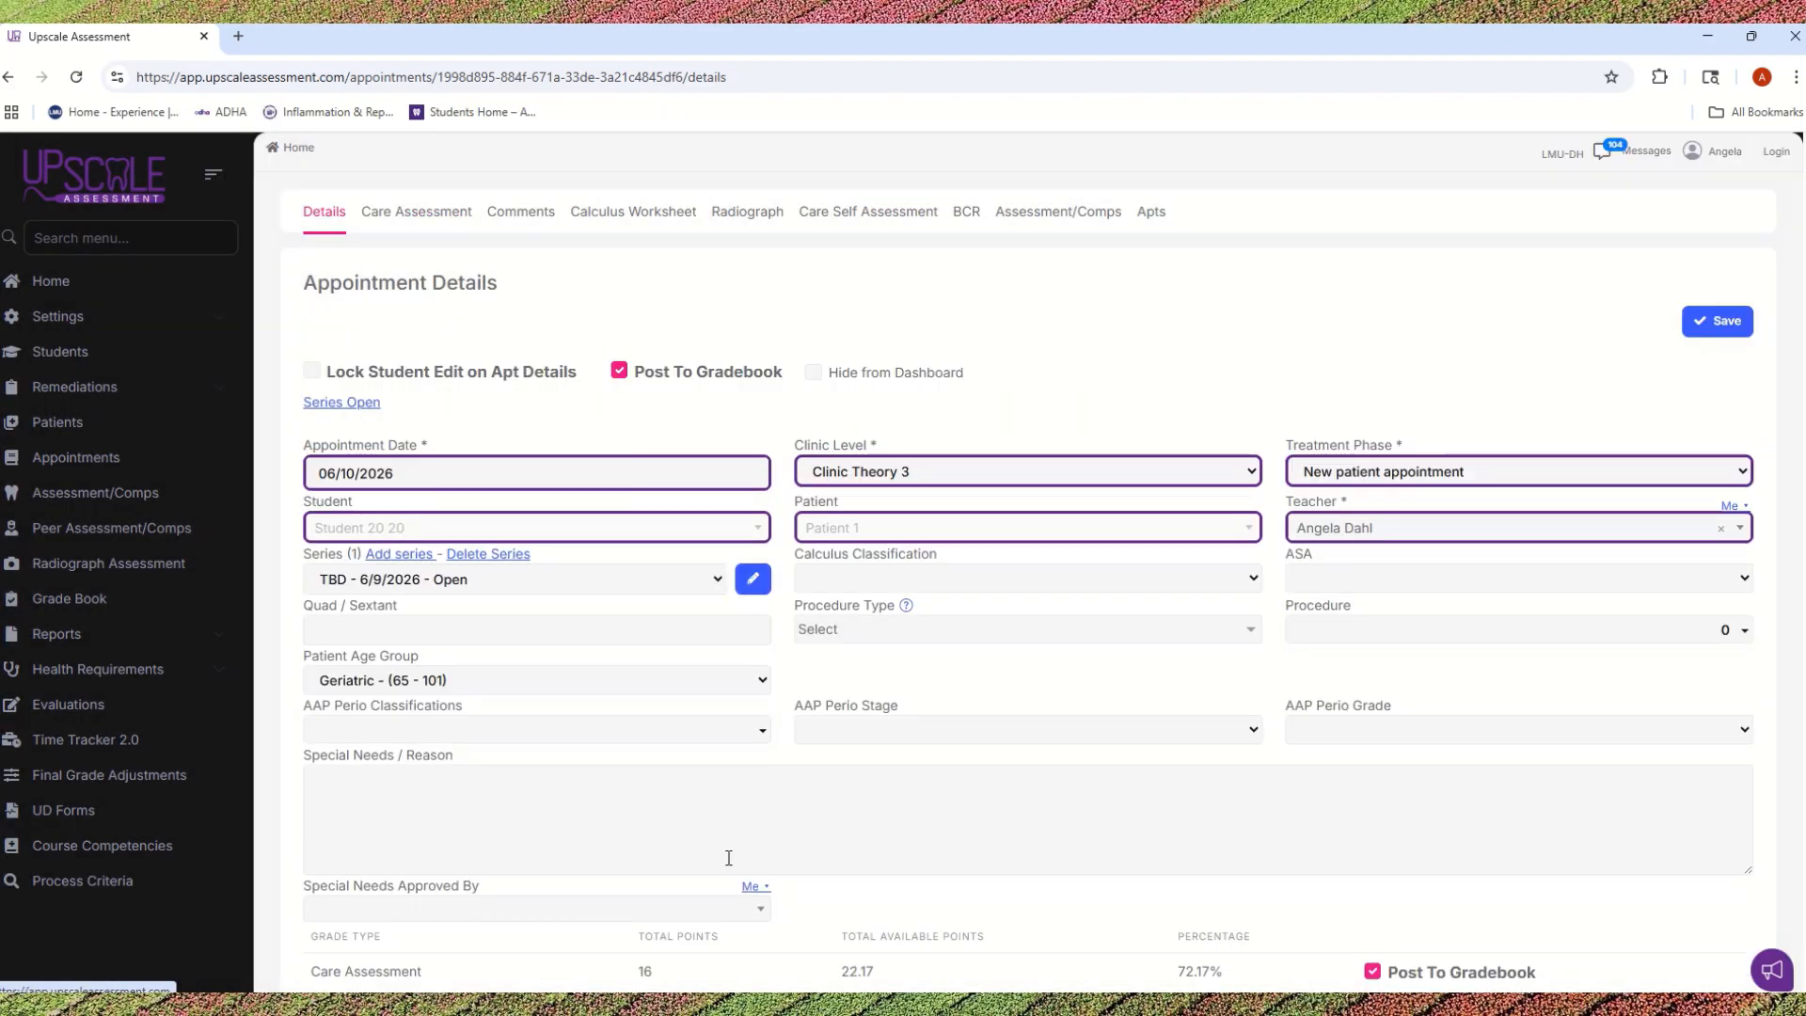
scroll(728, 857, down, 1)
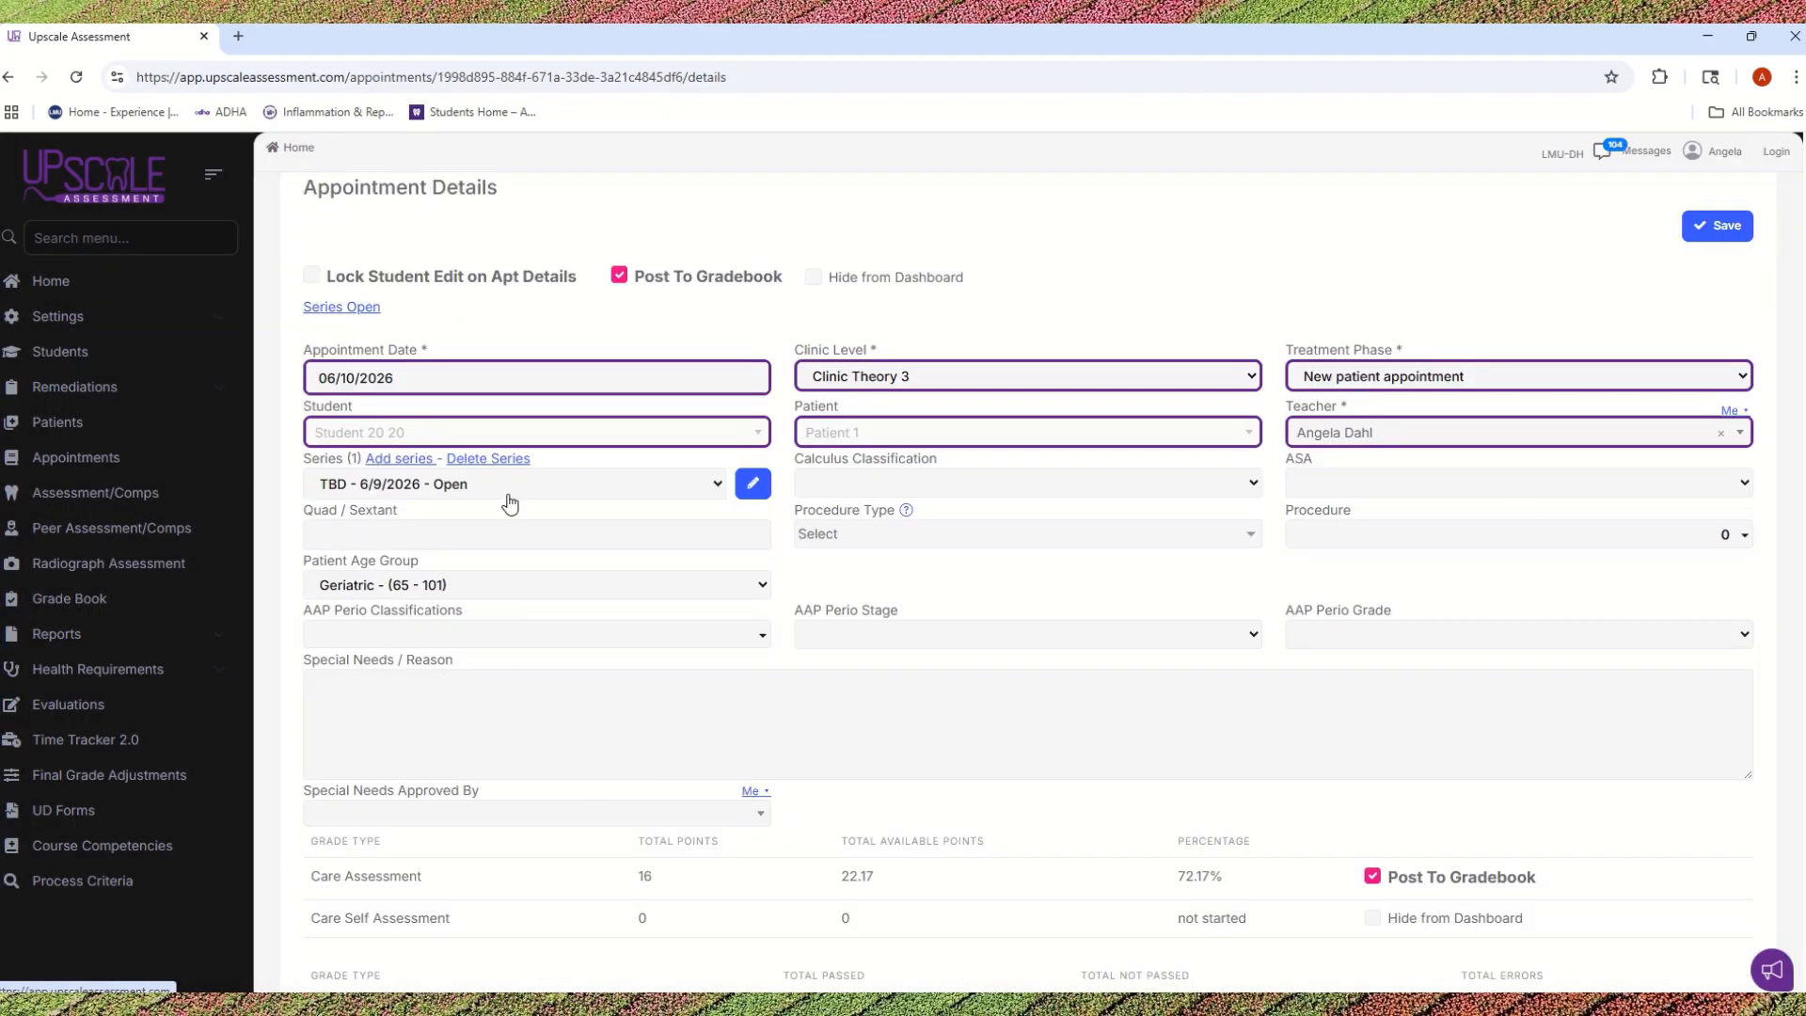
click(1229, 483)
click(830, 578)
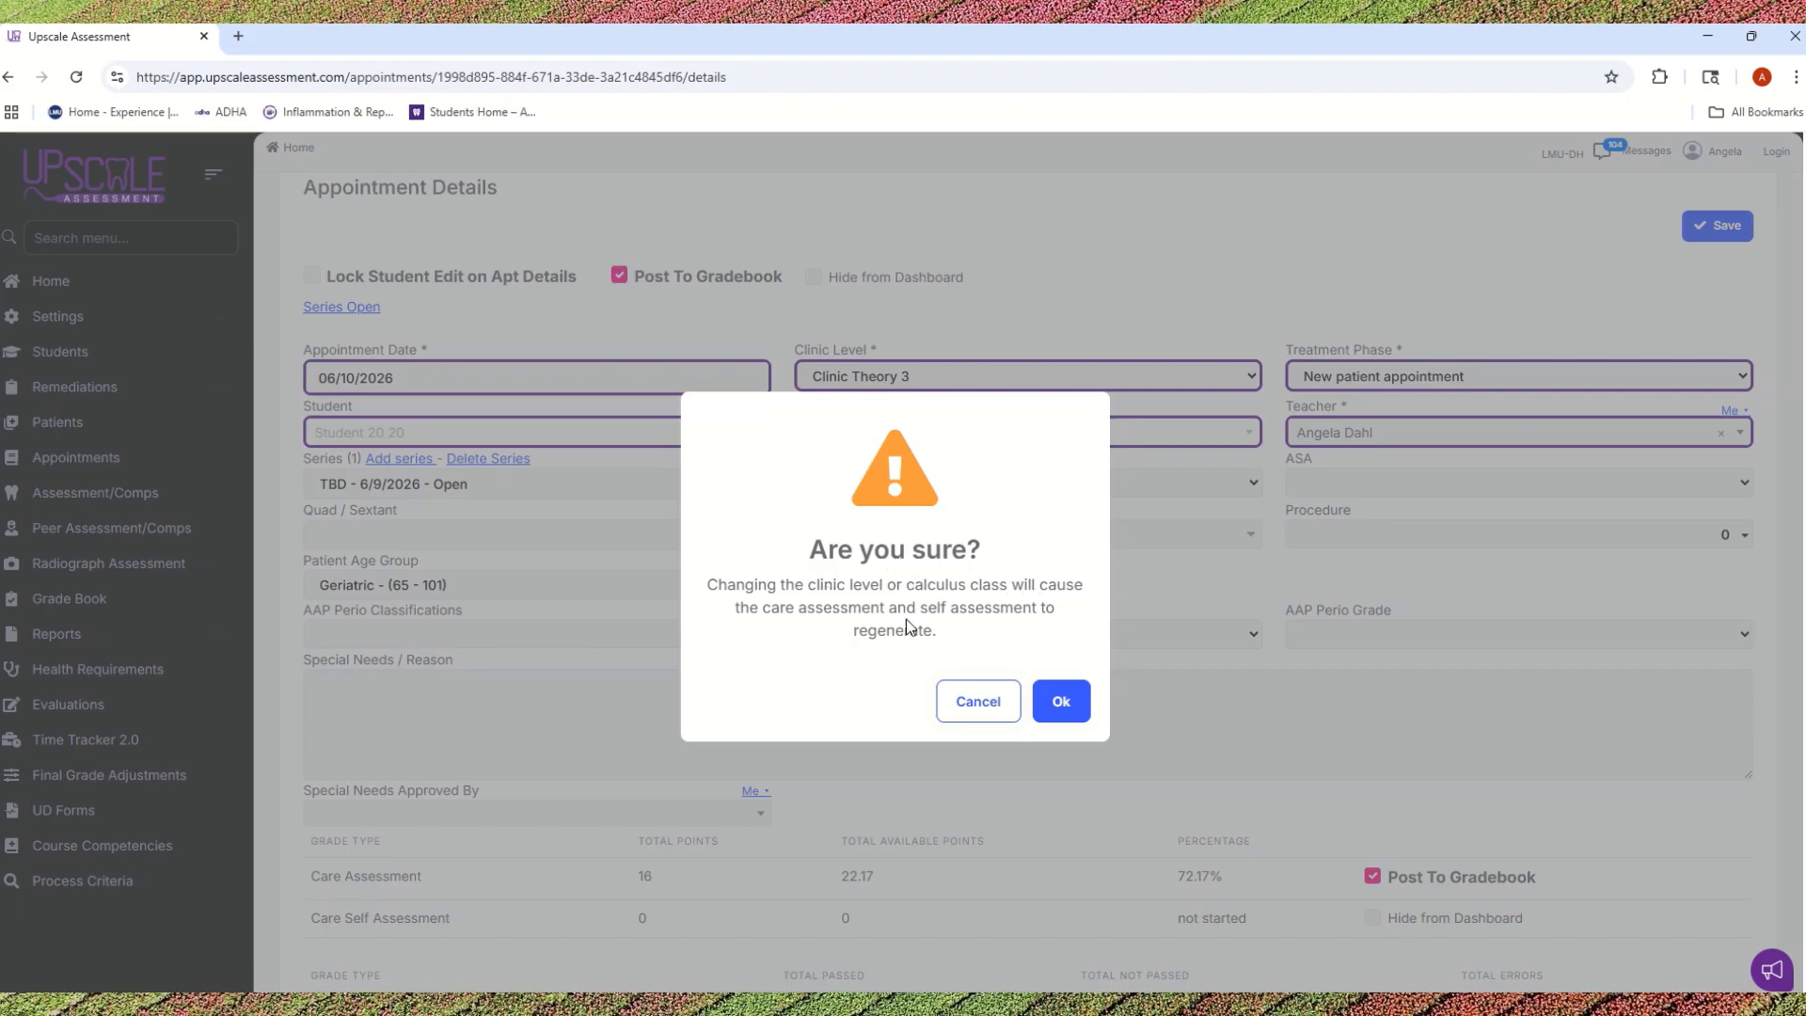
click(1066, 703)
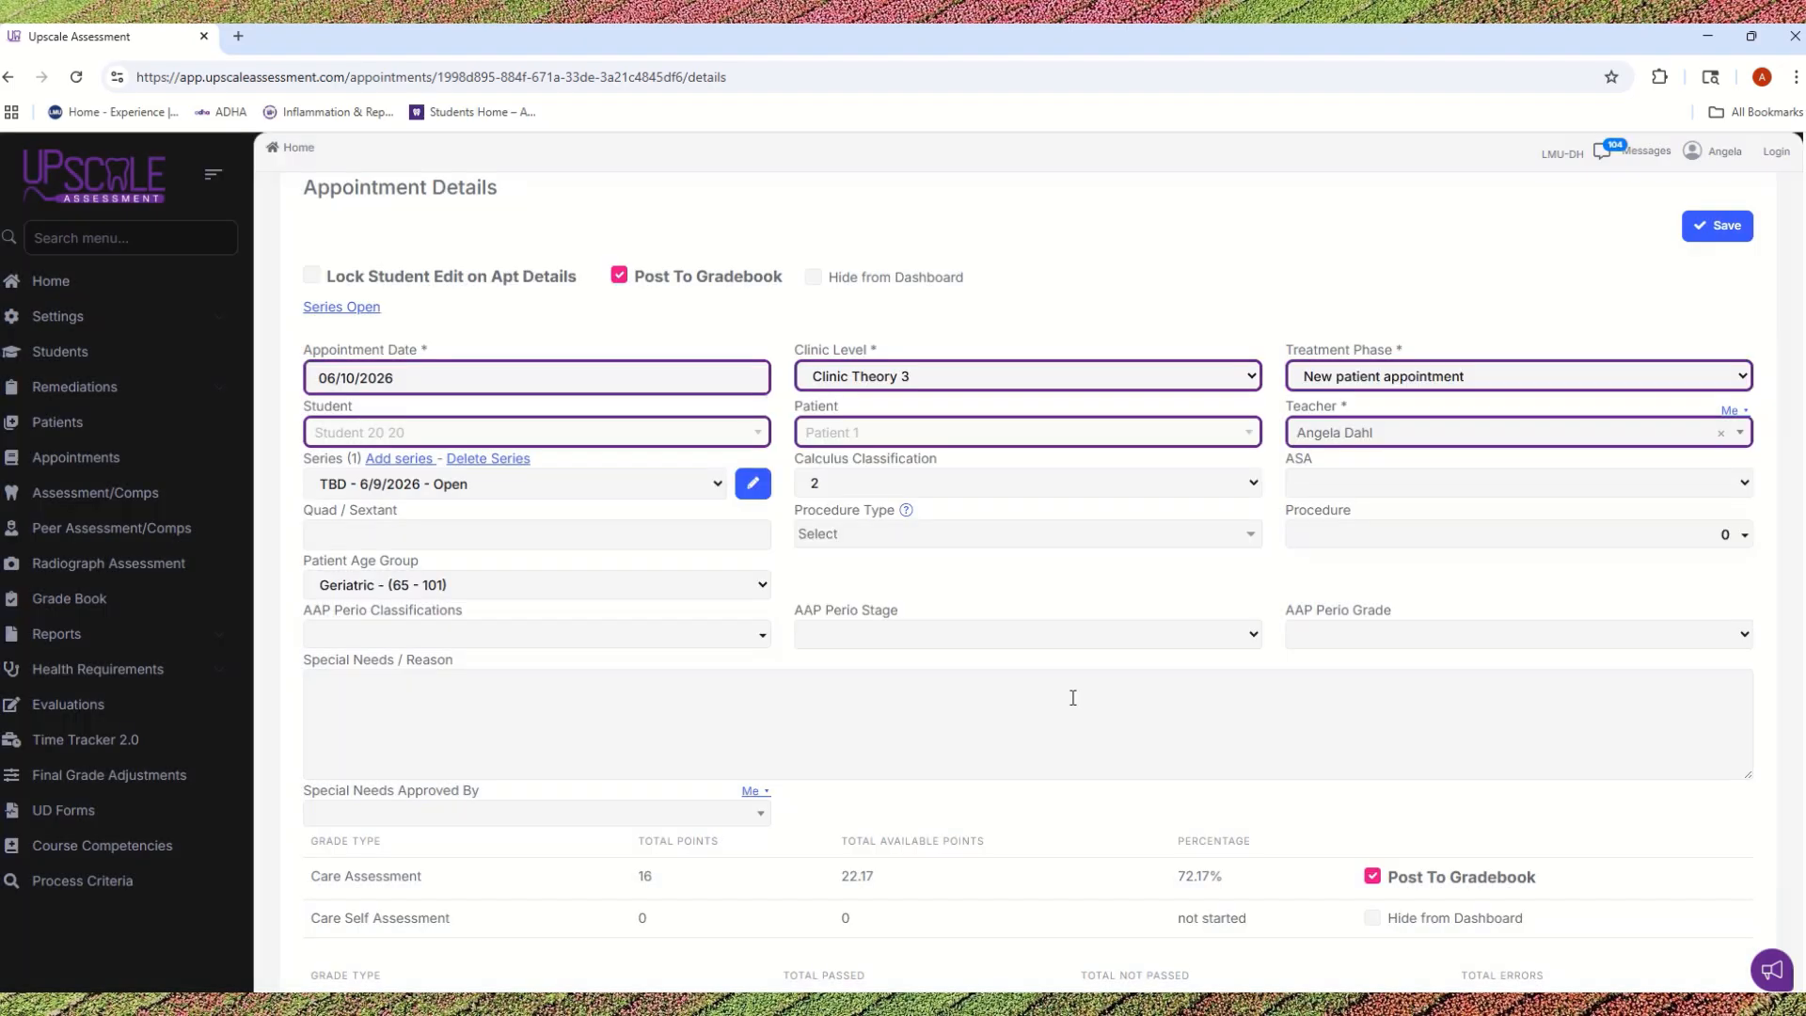
Step: Set the appointment's ASA to II and its Quad / Sextant to 1,2,3,4
click(1326, 495)
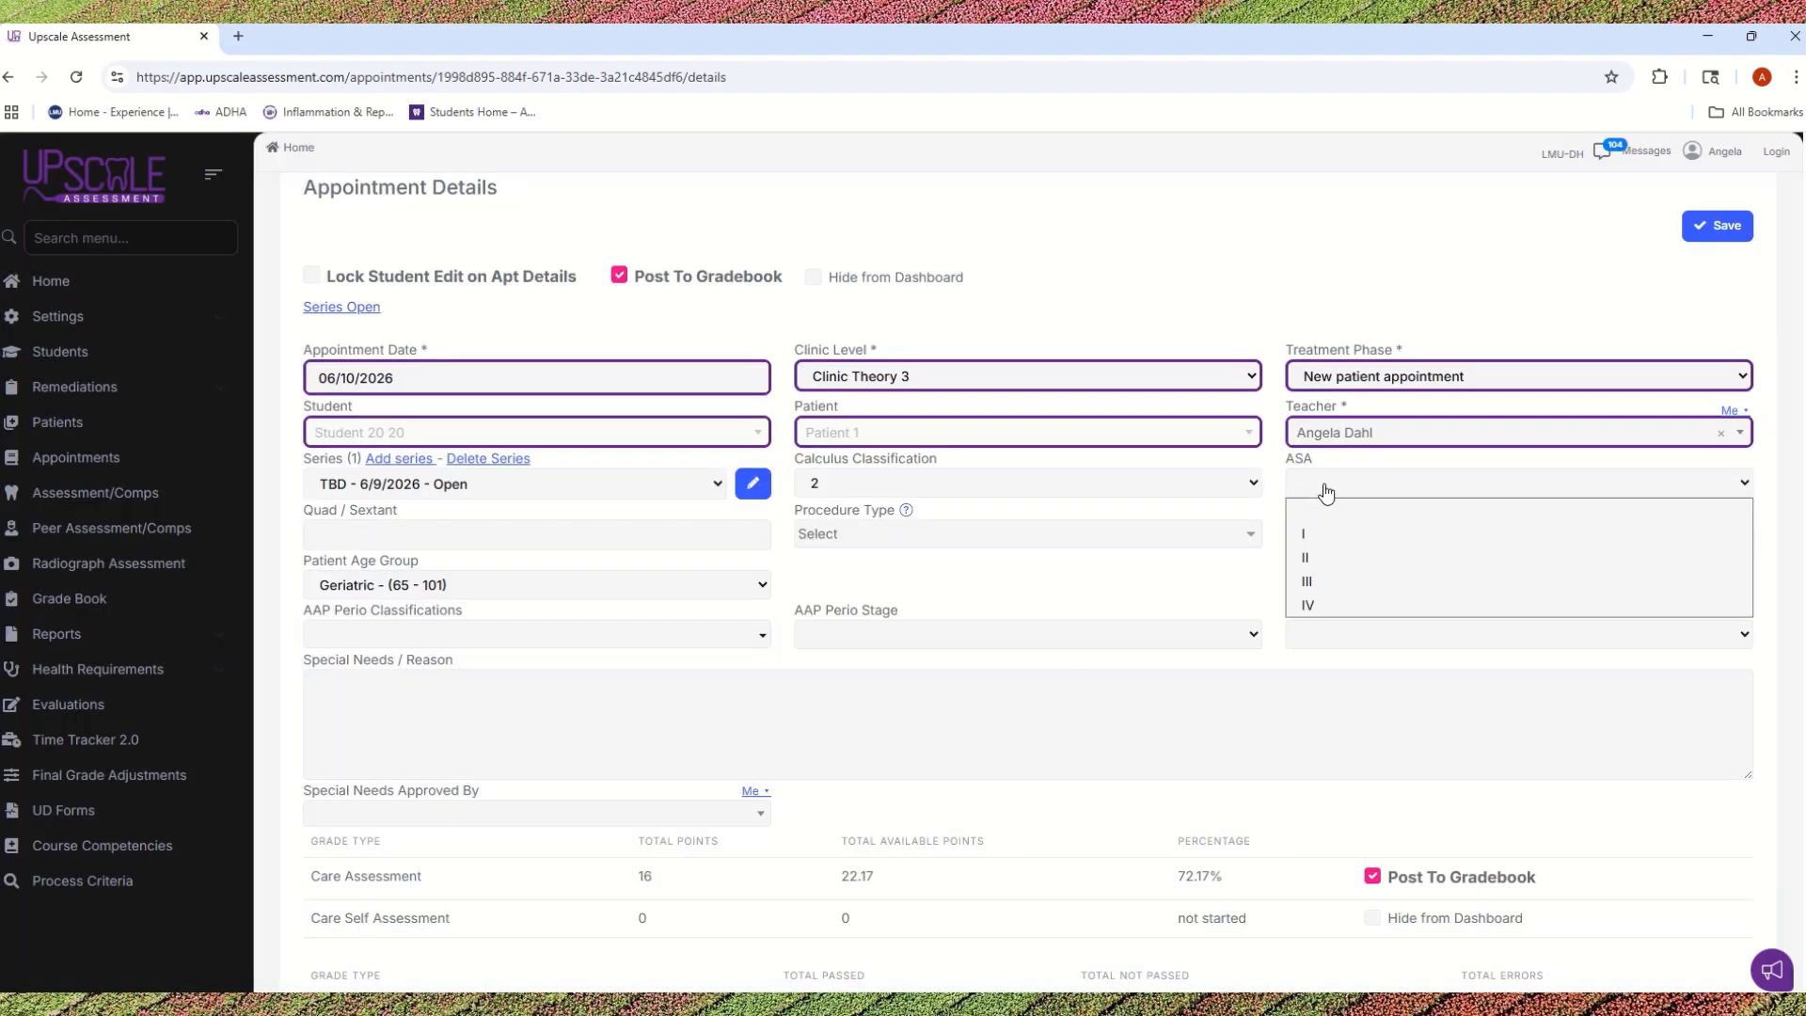
click(1319, 558)
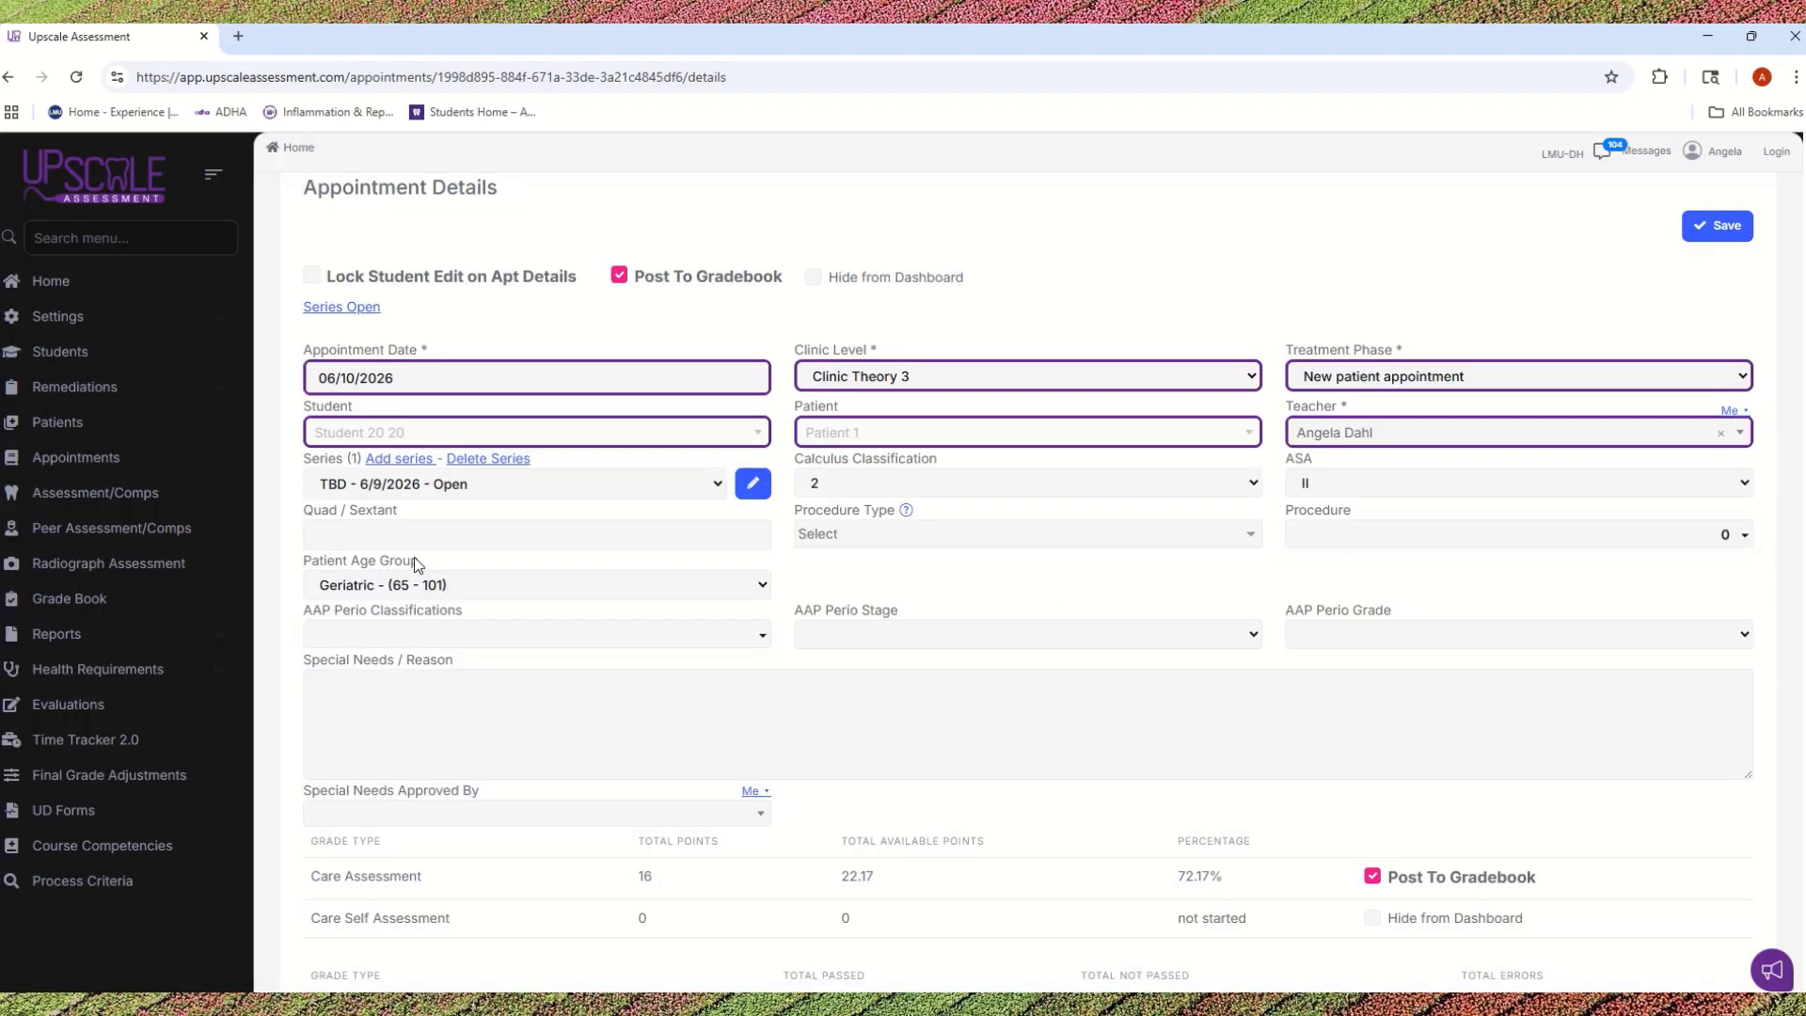
click(363, 535)
click(440, 582)
Step: Choose New Patient as the Procedure Type and review the Procedure counts for Intraoral Camera Pictures and Perio Re-Eval
click(885, 536)
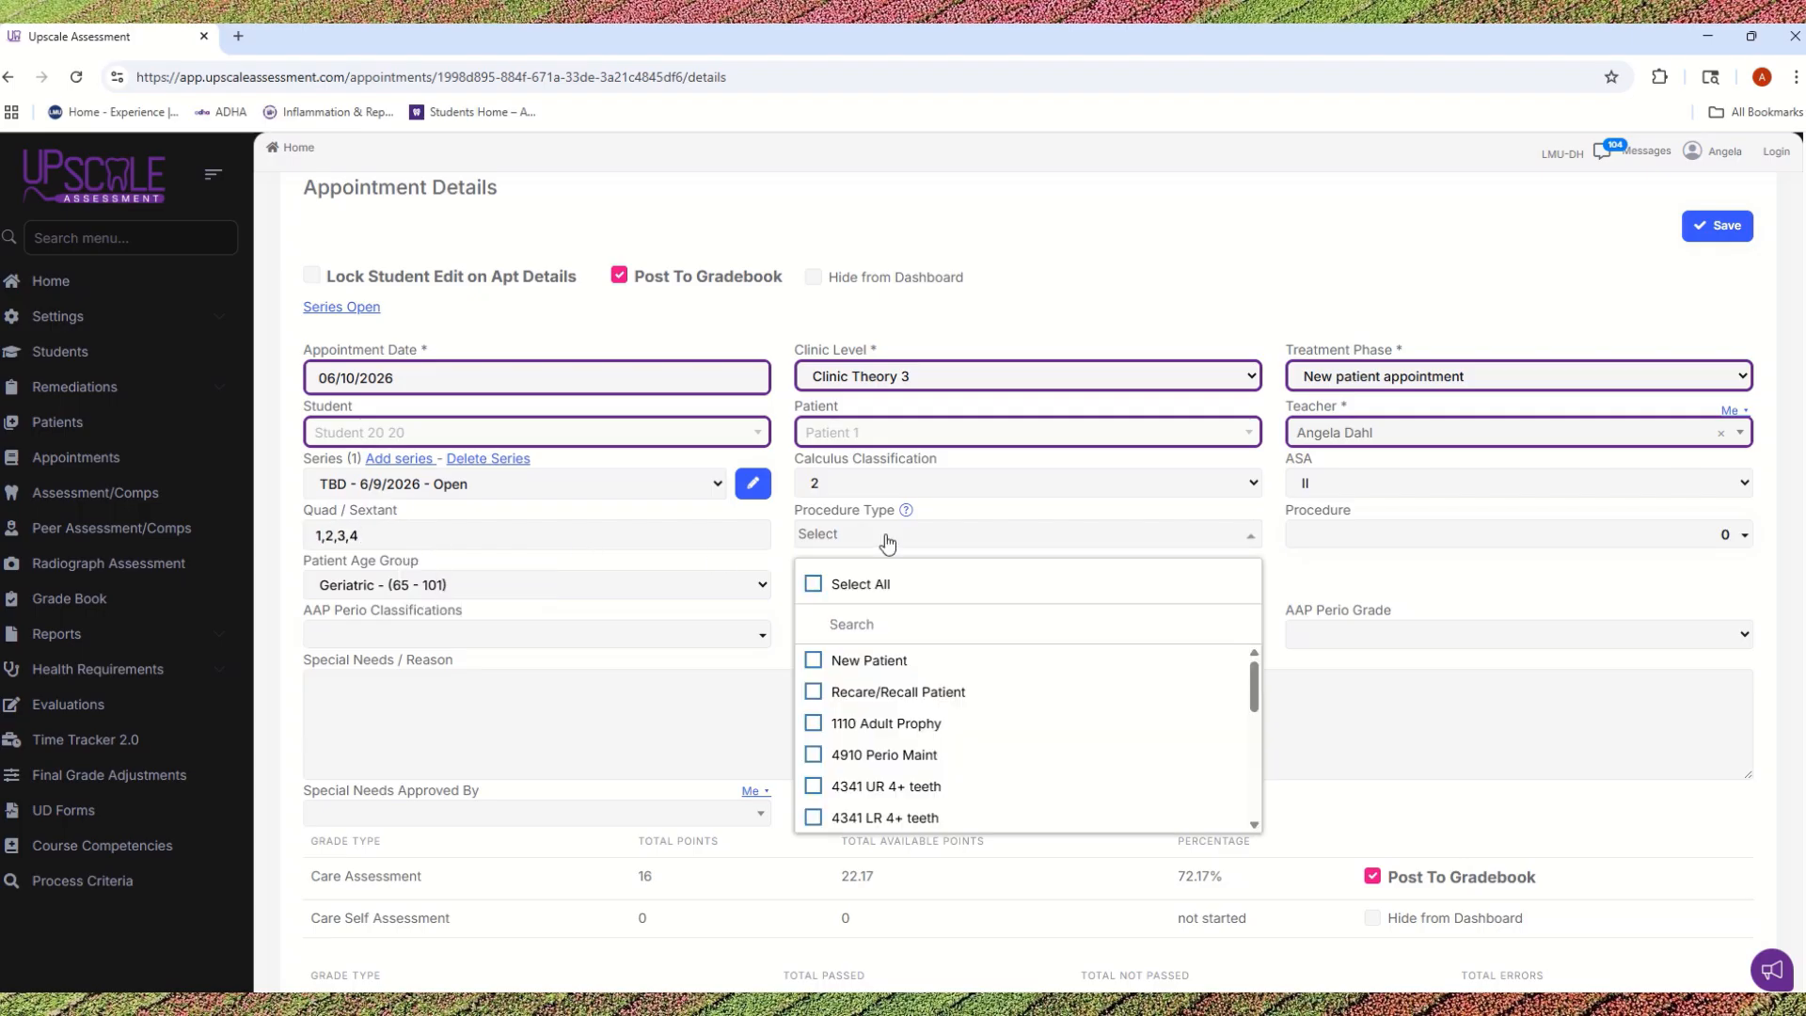
click(815, 664)
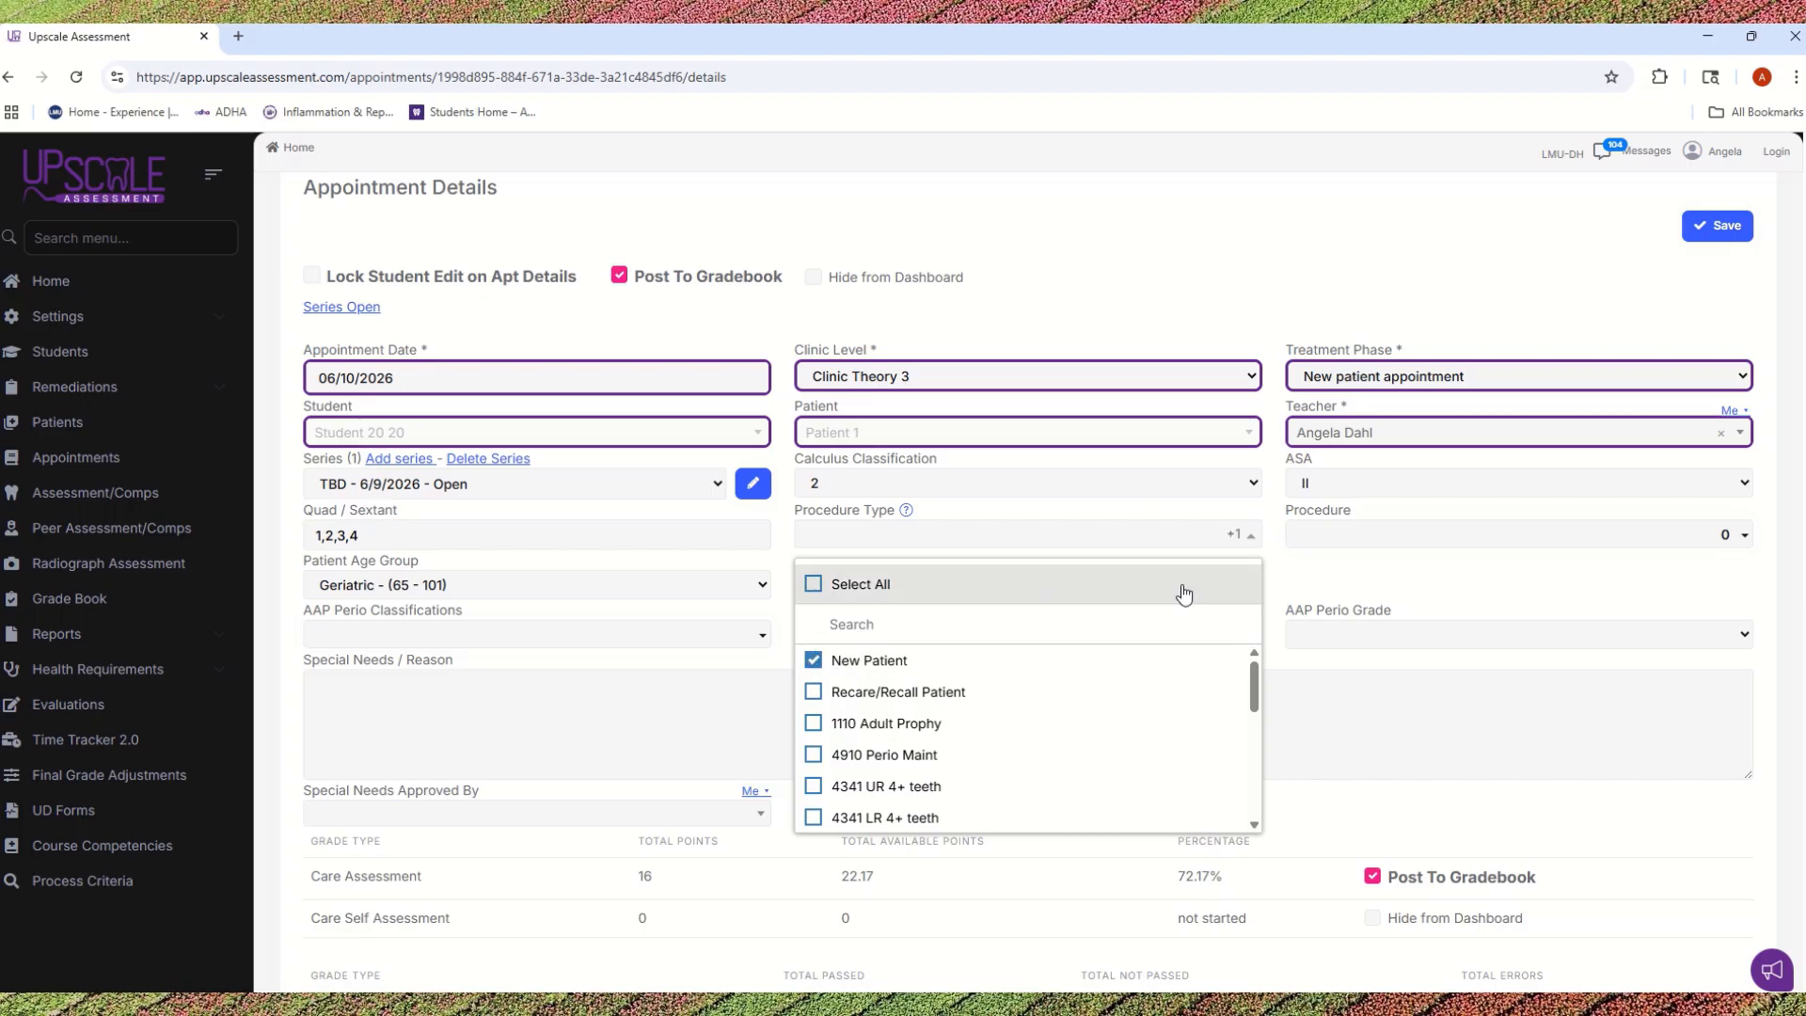
click(1331, 544)
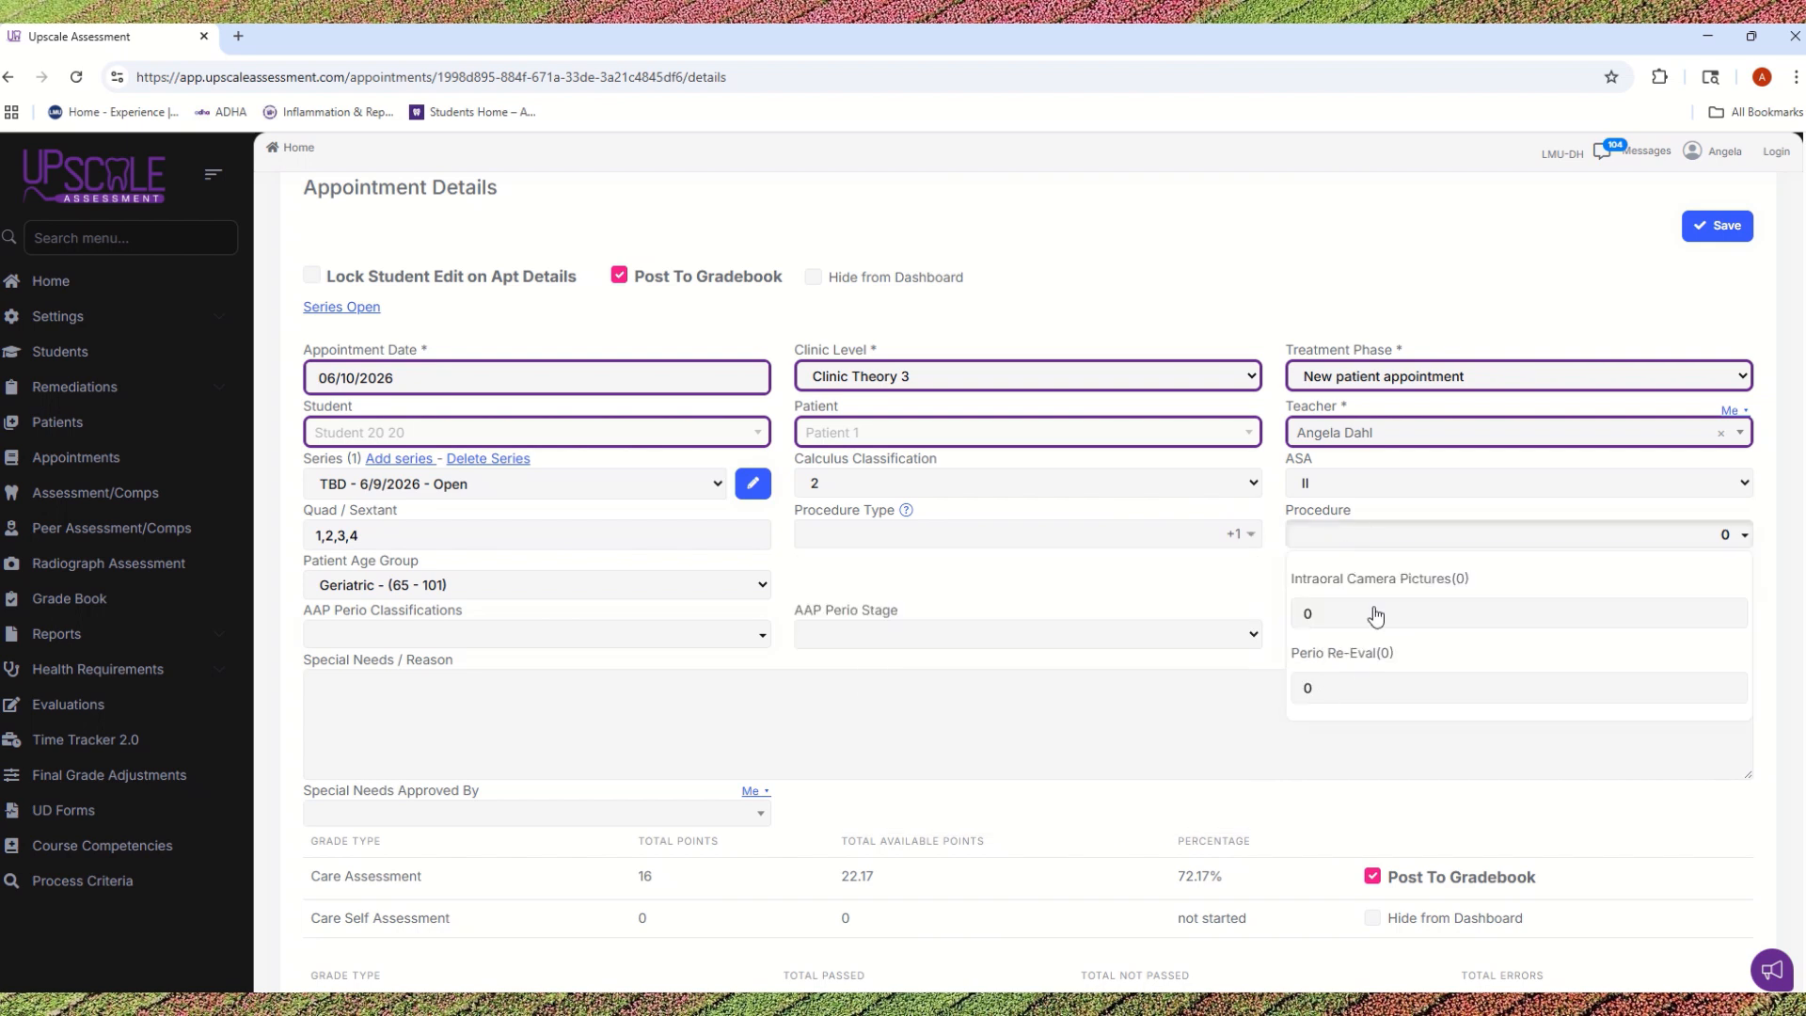
click(1354, 699)
click(1330, 687)
click(1144, 532)
click(1034, 499)
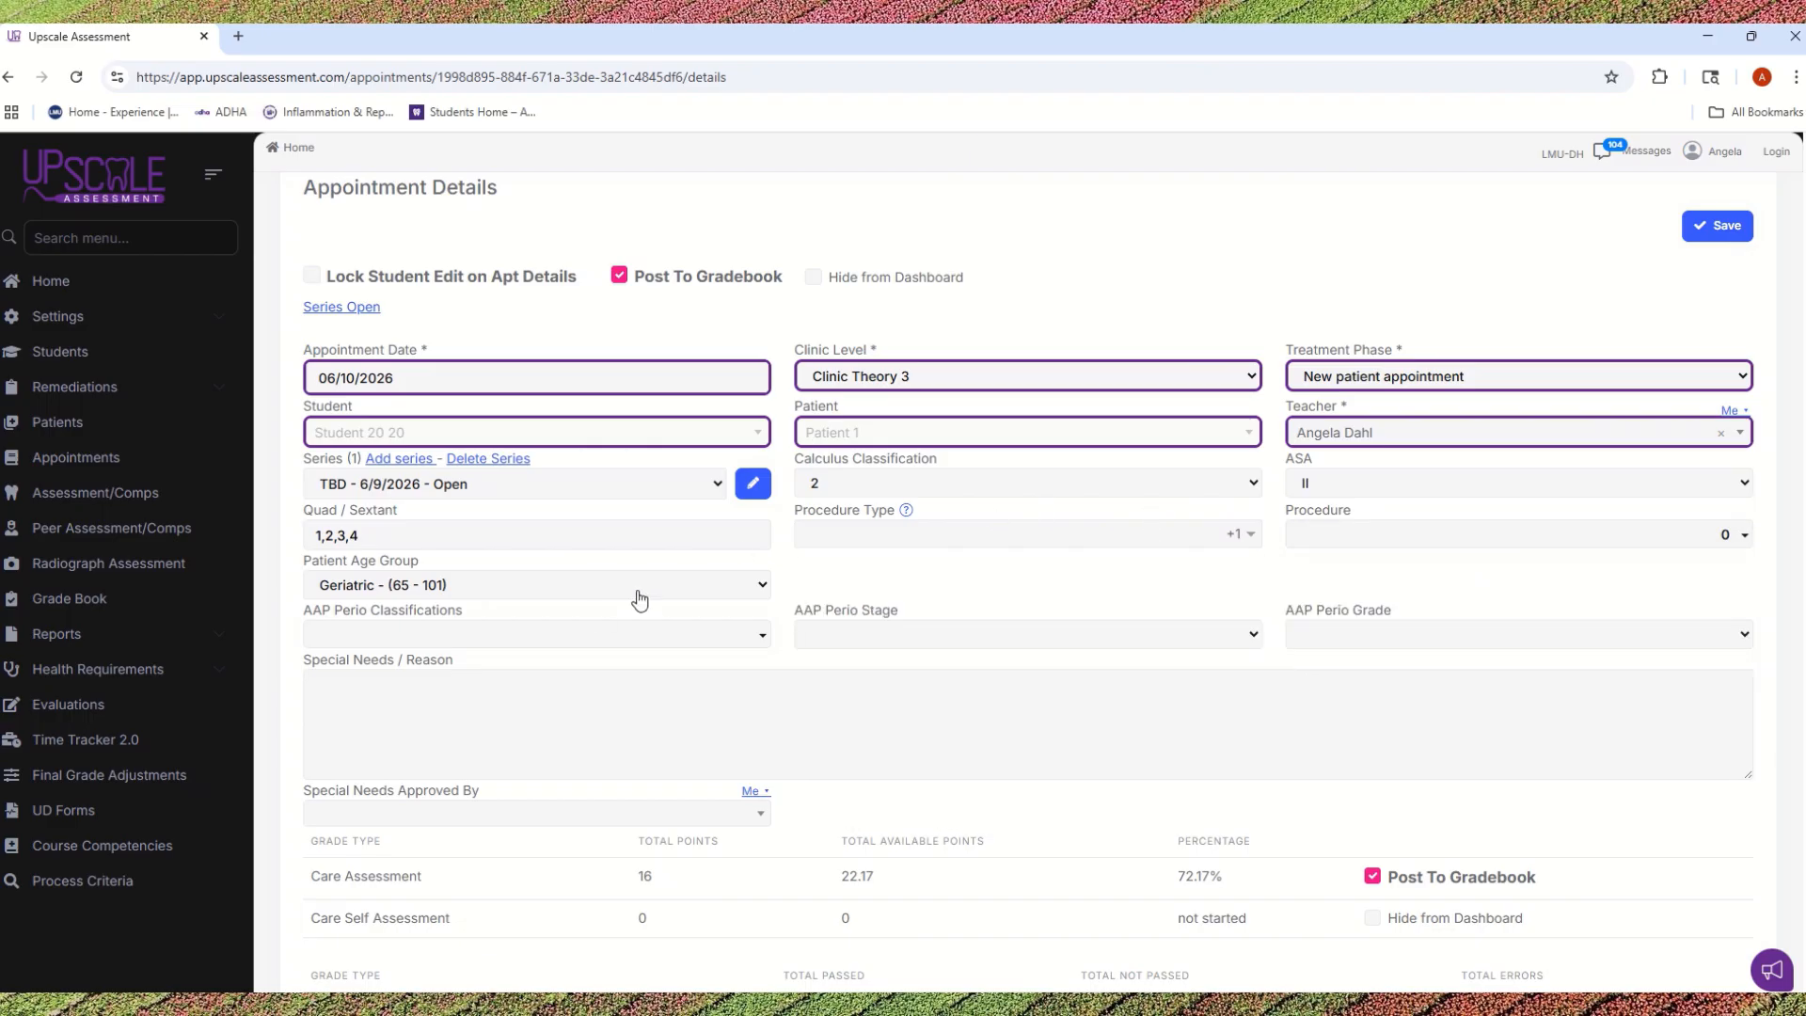
Step: Set the Patient Age Group to Adult - (18 - 64) and enter 1 for the Healthy AAP Perio Classification
click(344, 591)
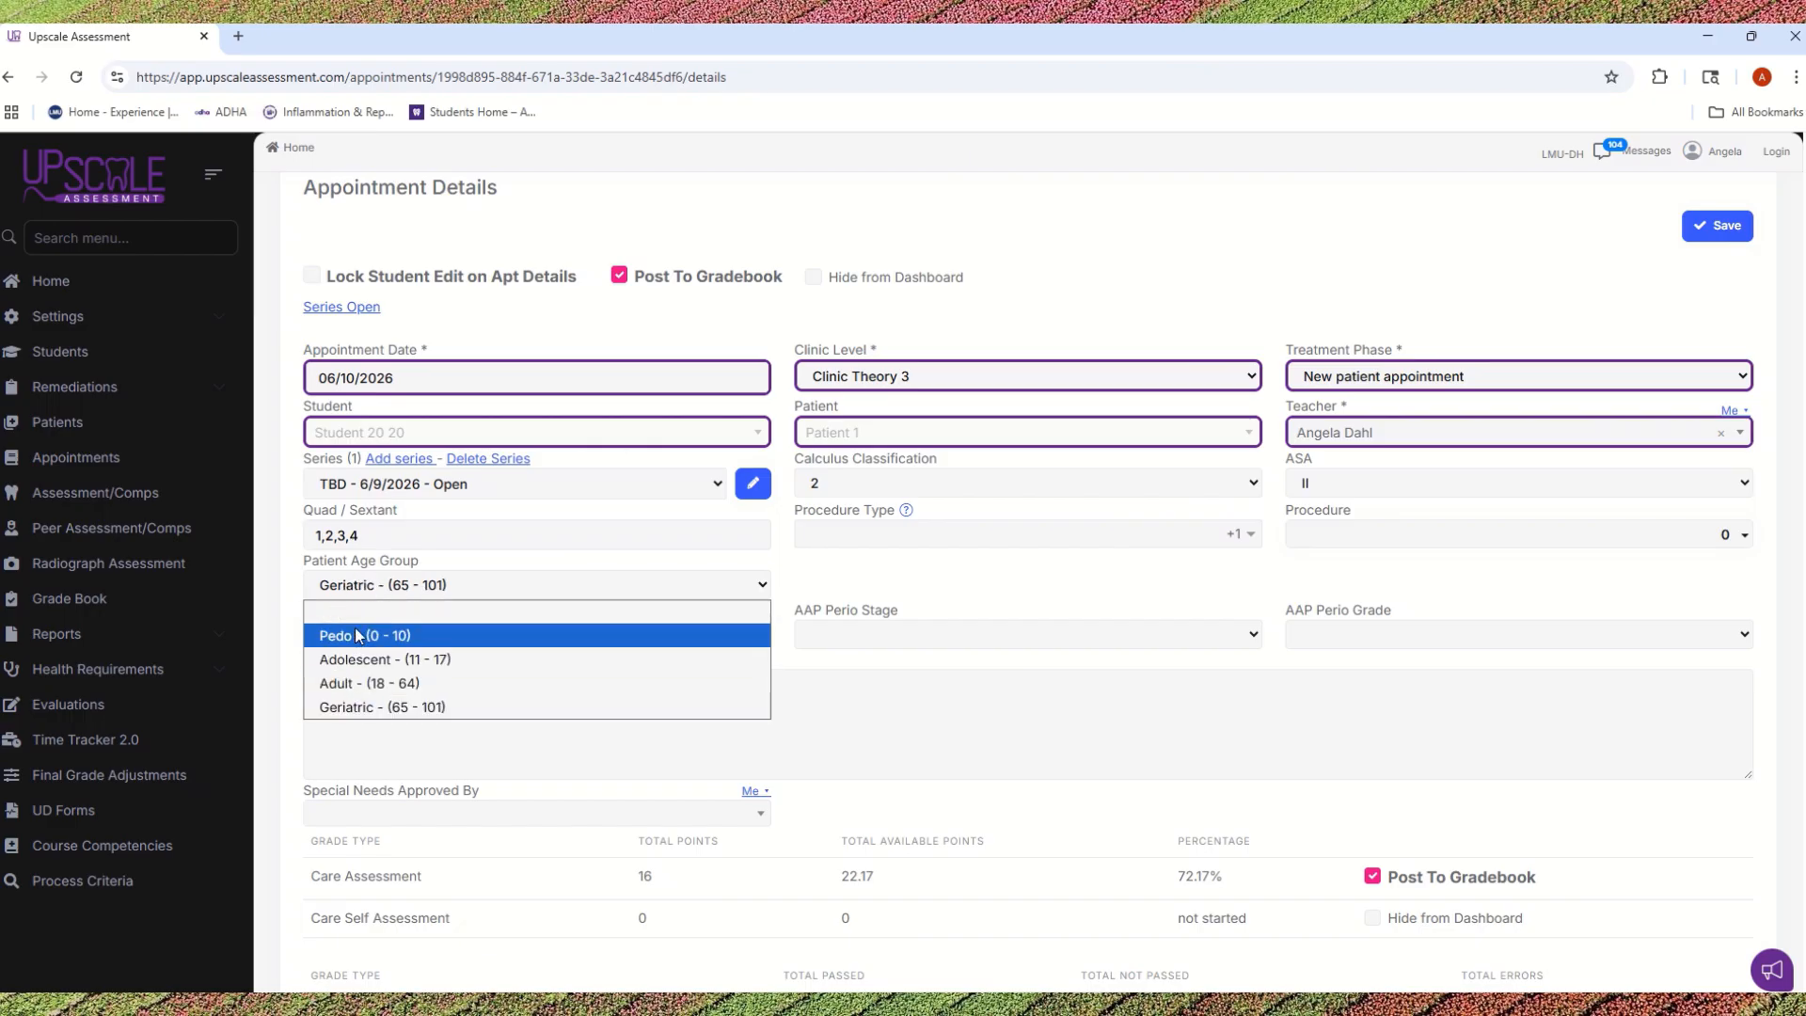
click(362, 684)
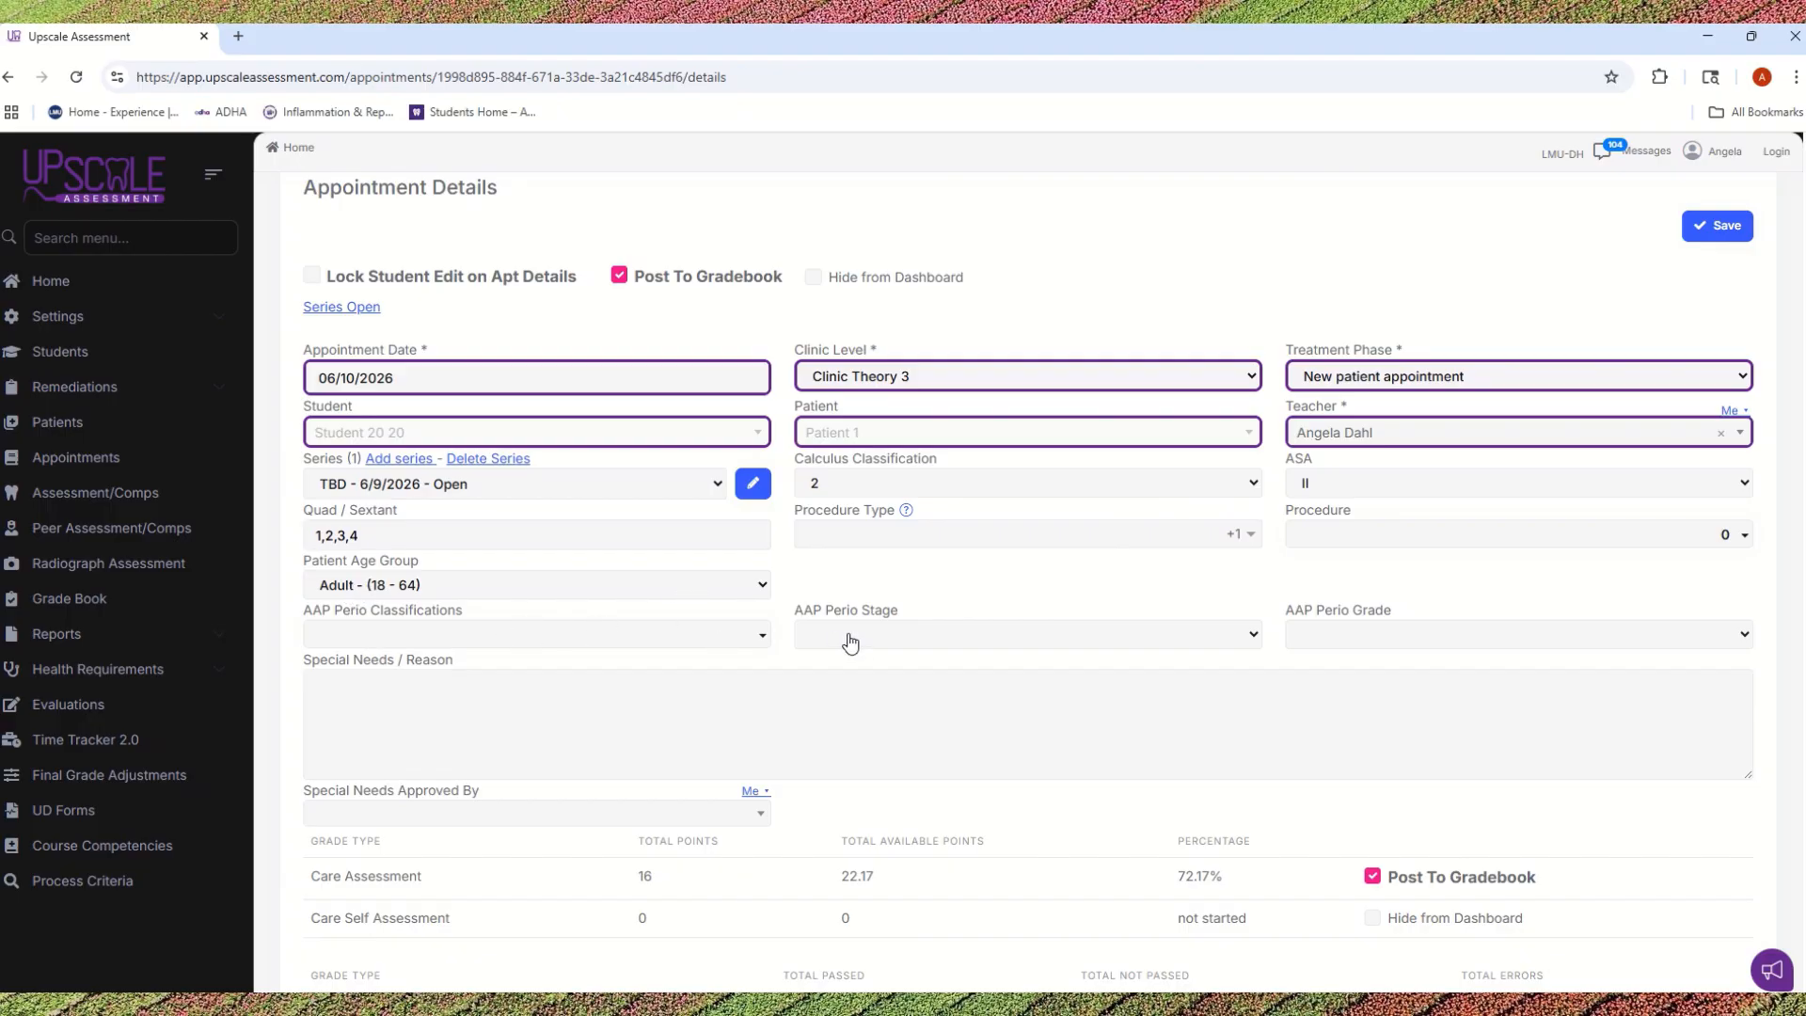
click(763, 637)
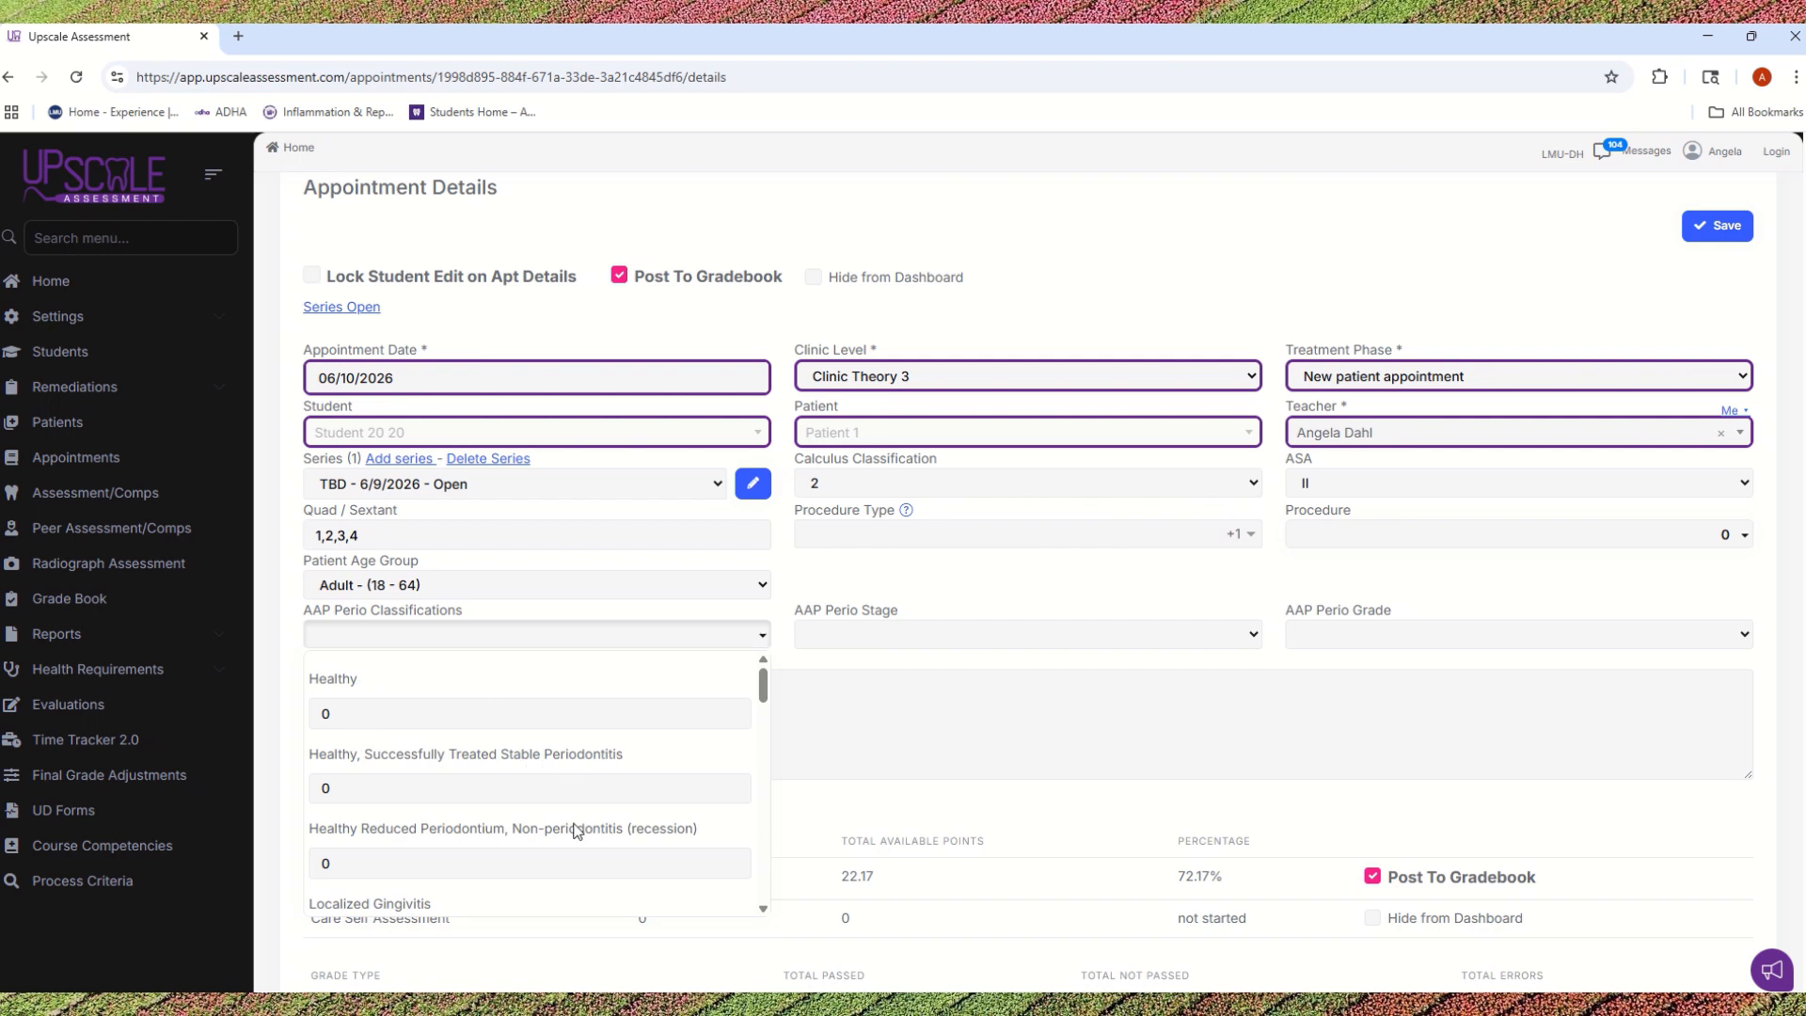
scroll(555, 759, down, 2)
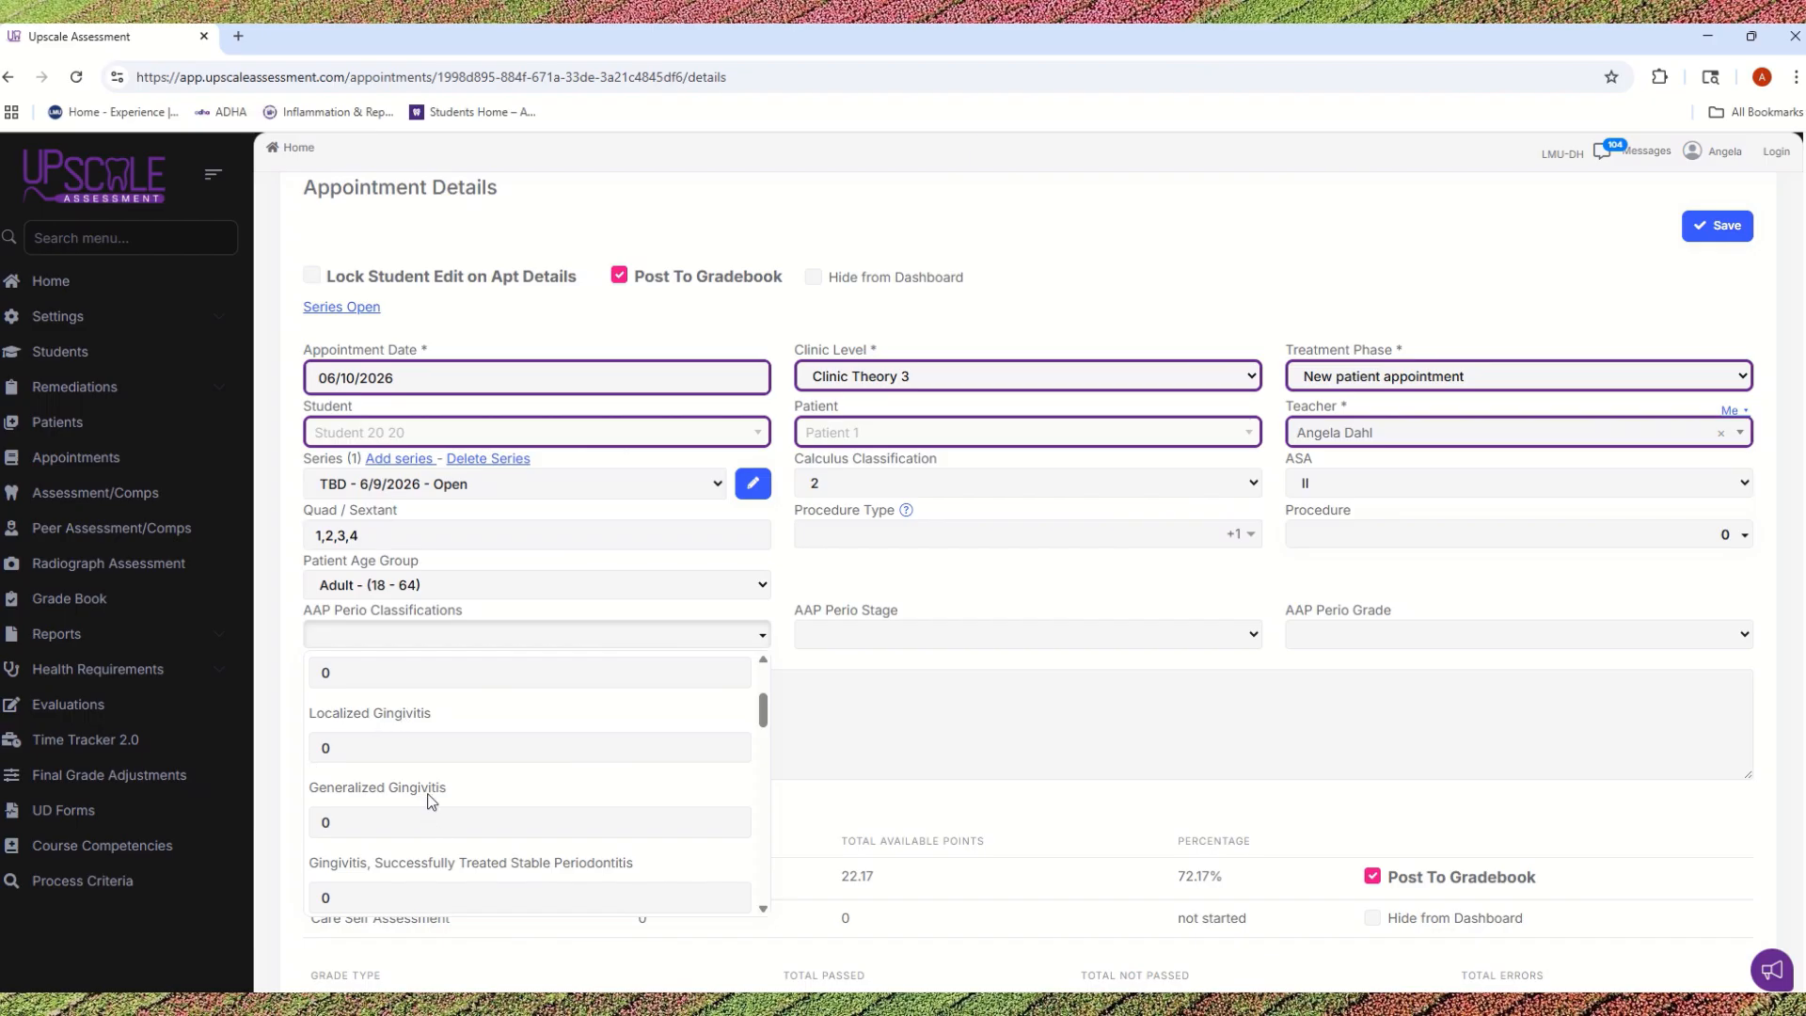
scroll(432, 800, up, 2)
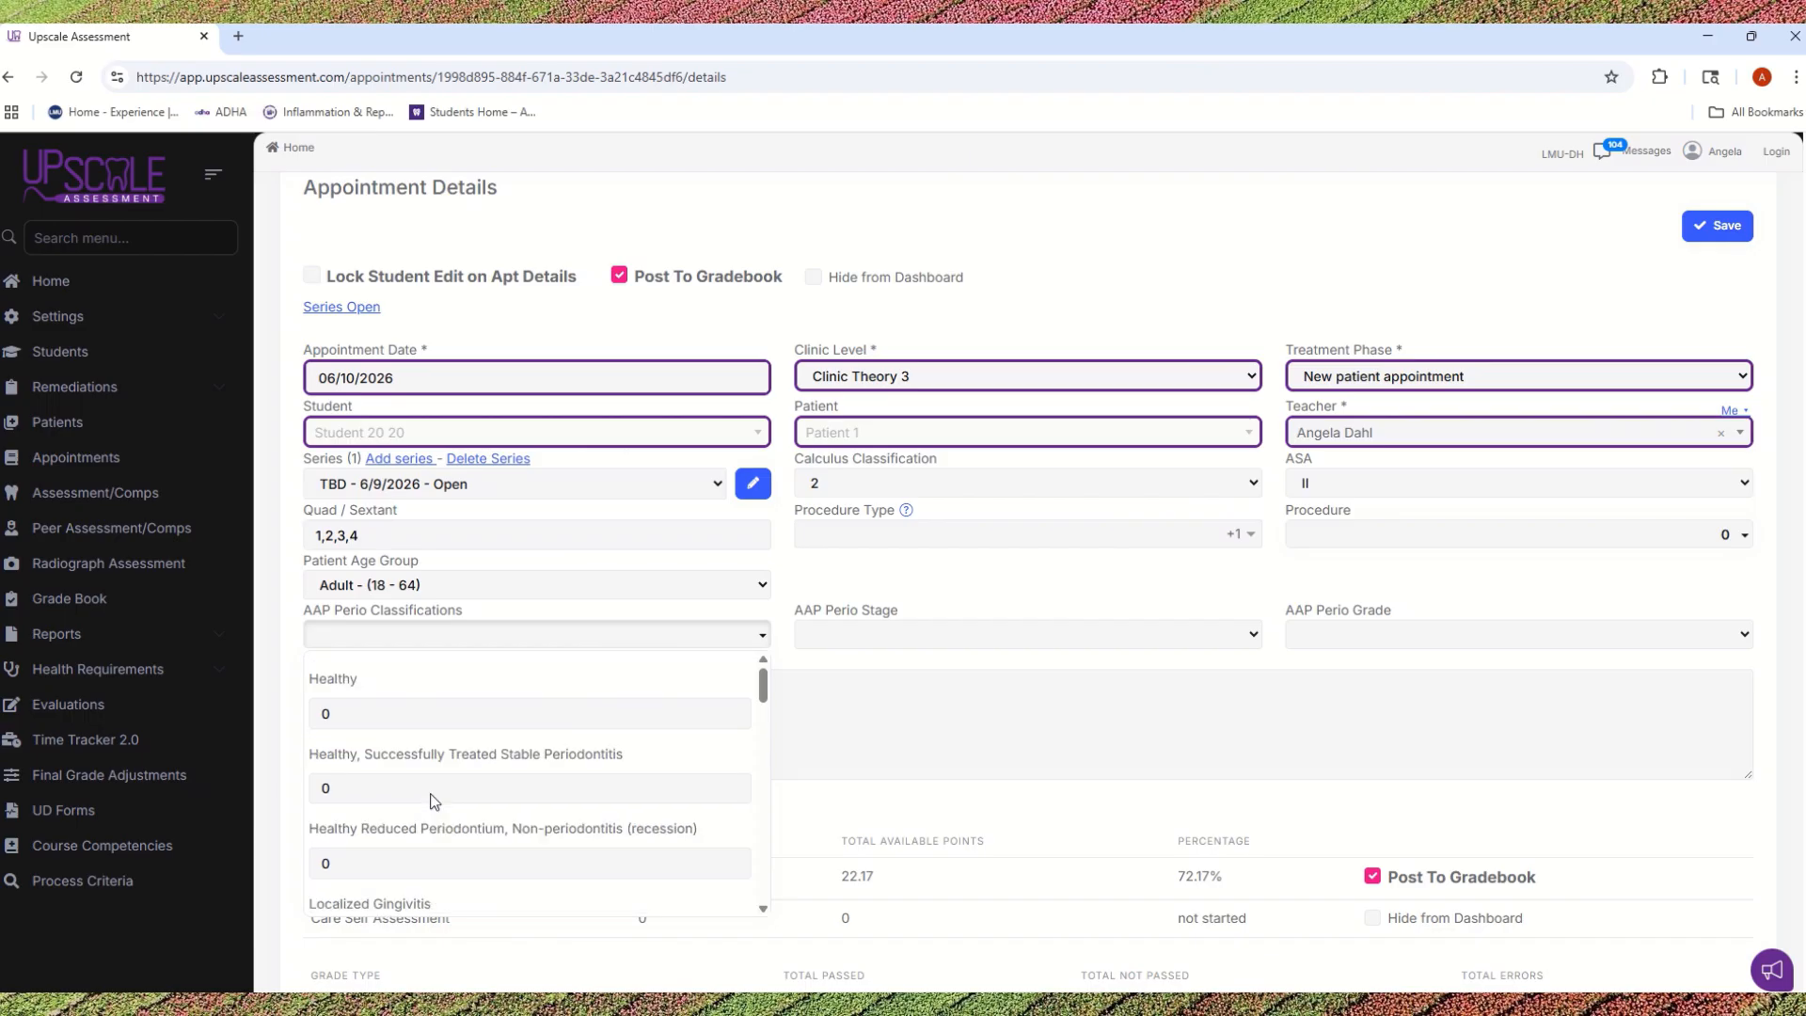
click(355, 719)
text(1)
click(779, 753)
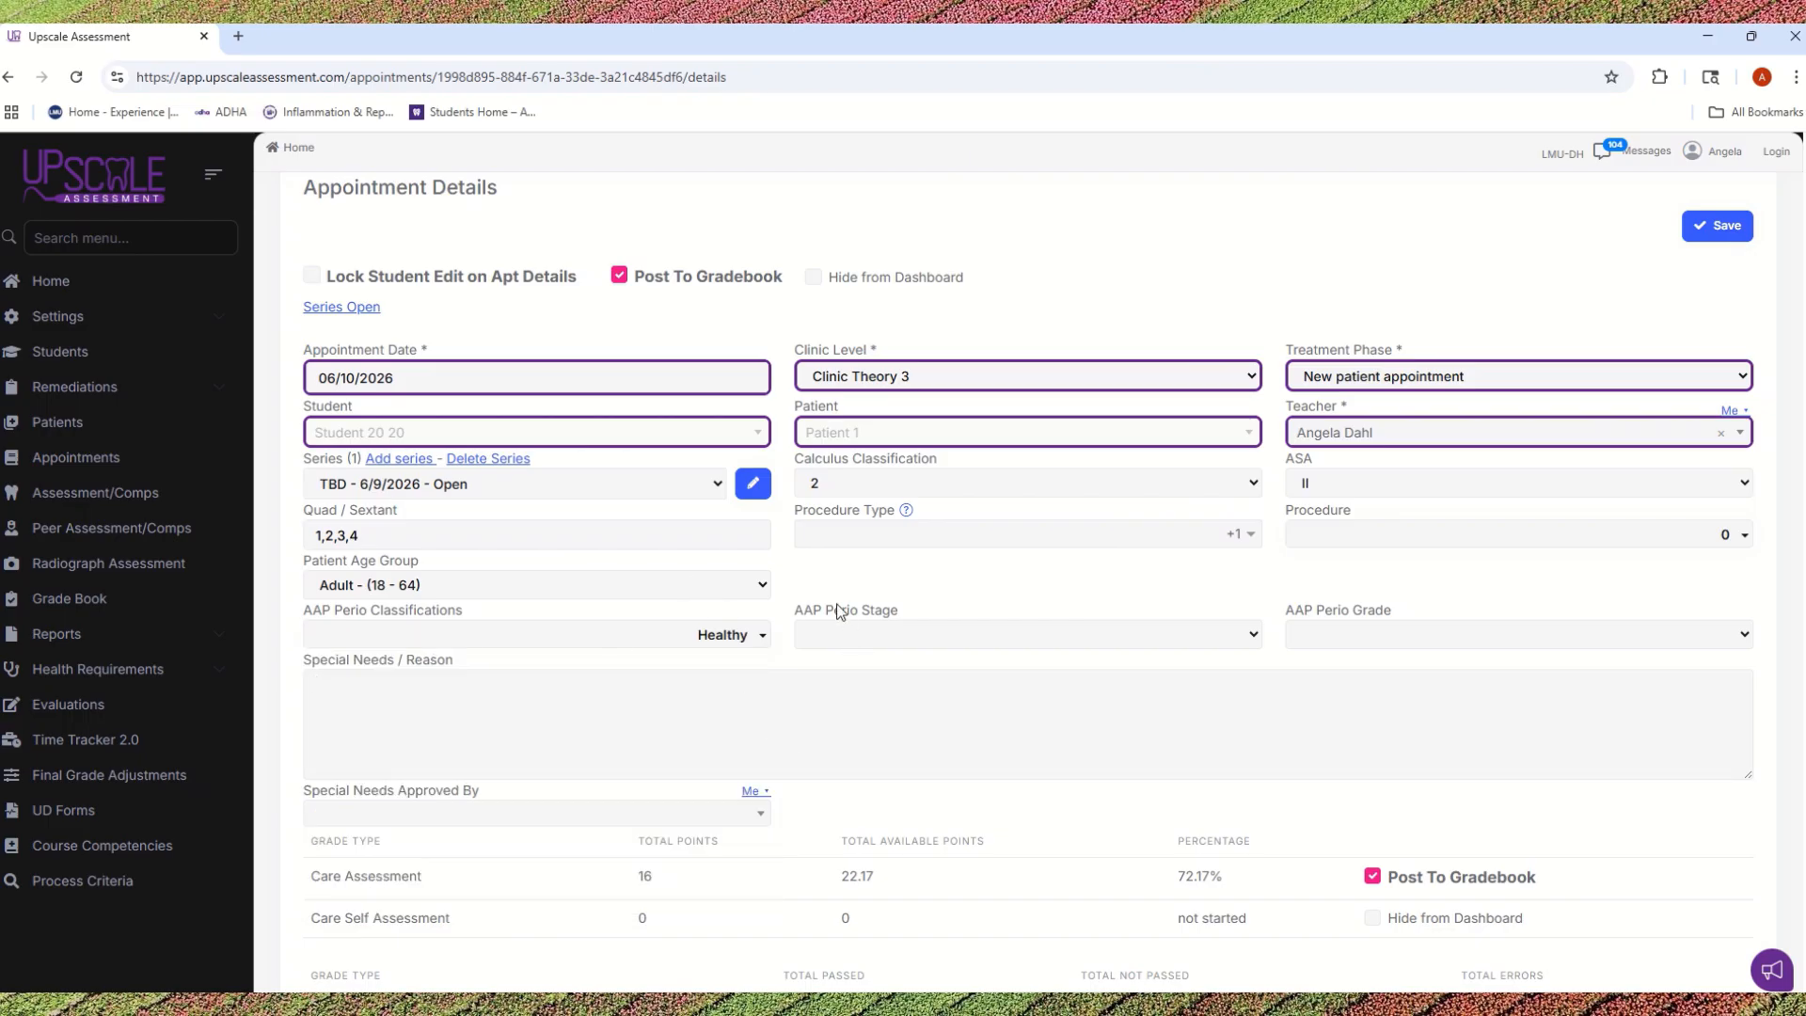
Step: Set the AAP Perio Stage to Stage I and the AAP Perio Grade to Grade B
click(795, 631)
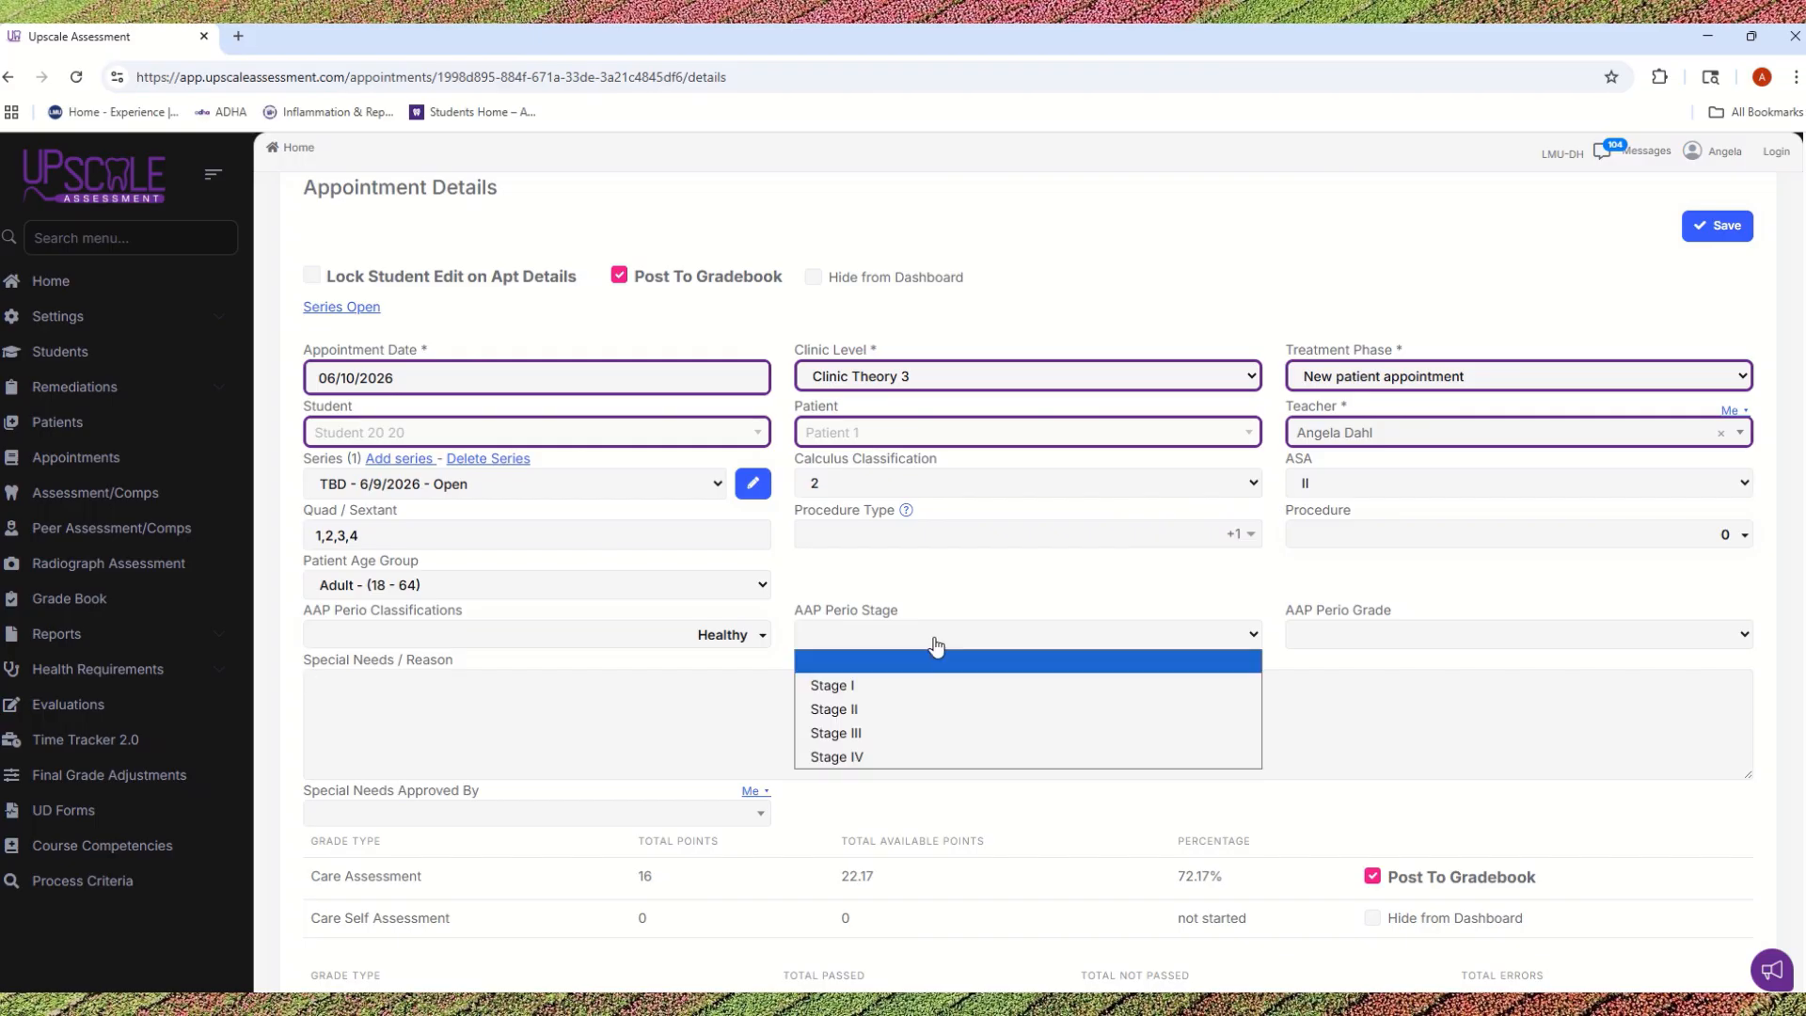
click(898, 683)
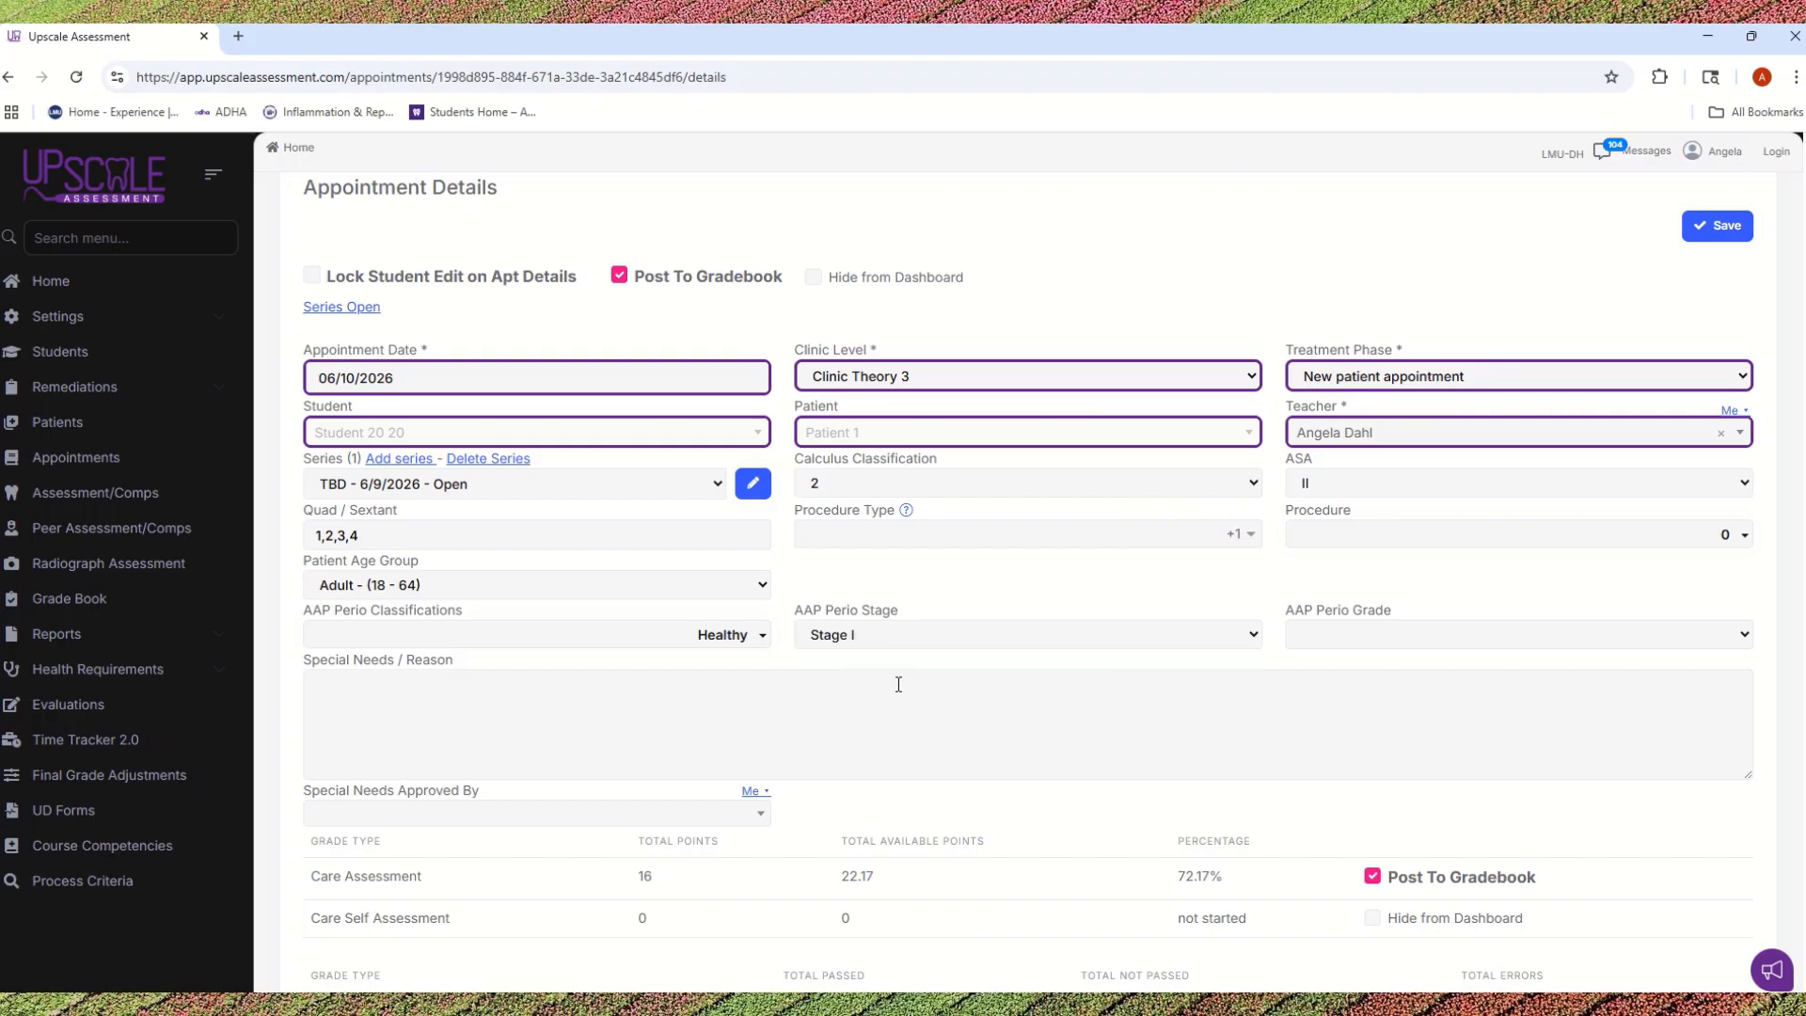
click(1354, 637)
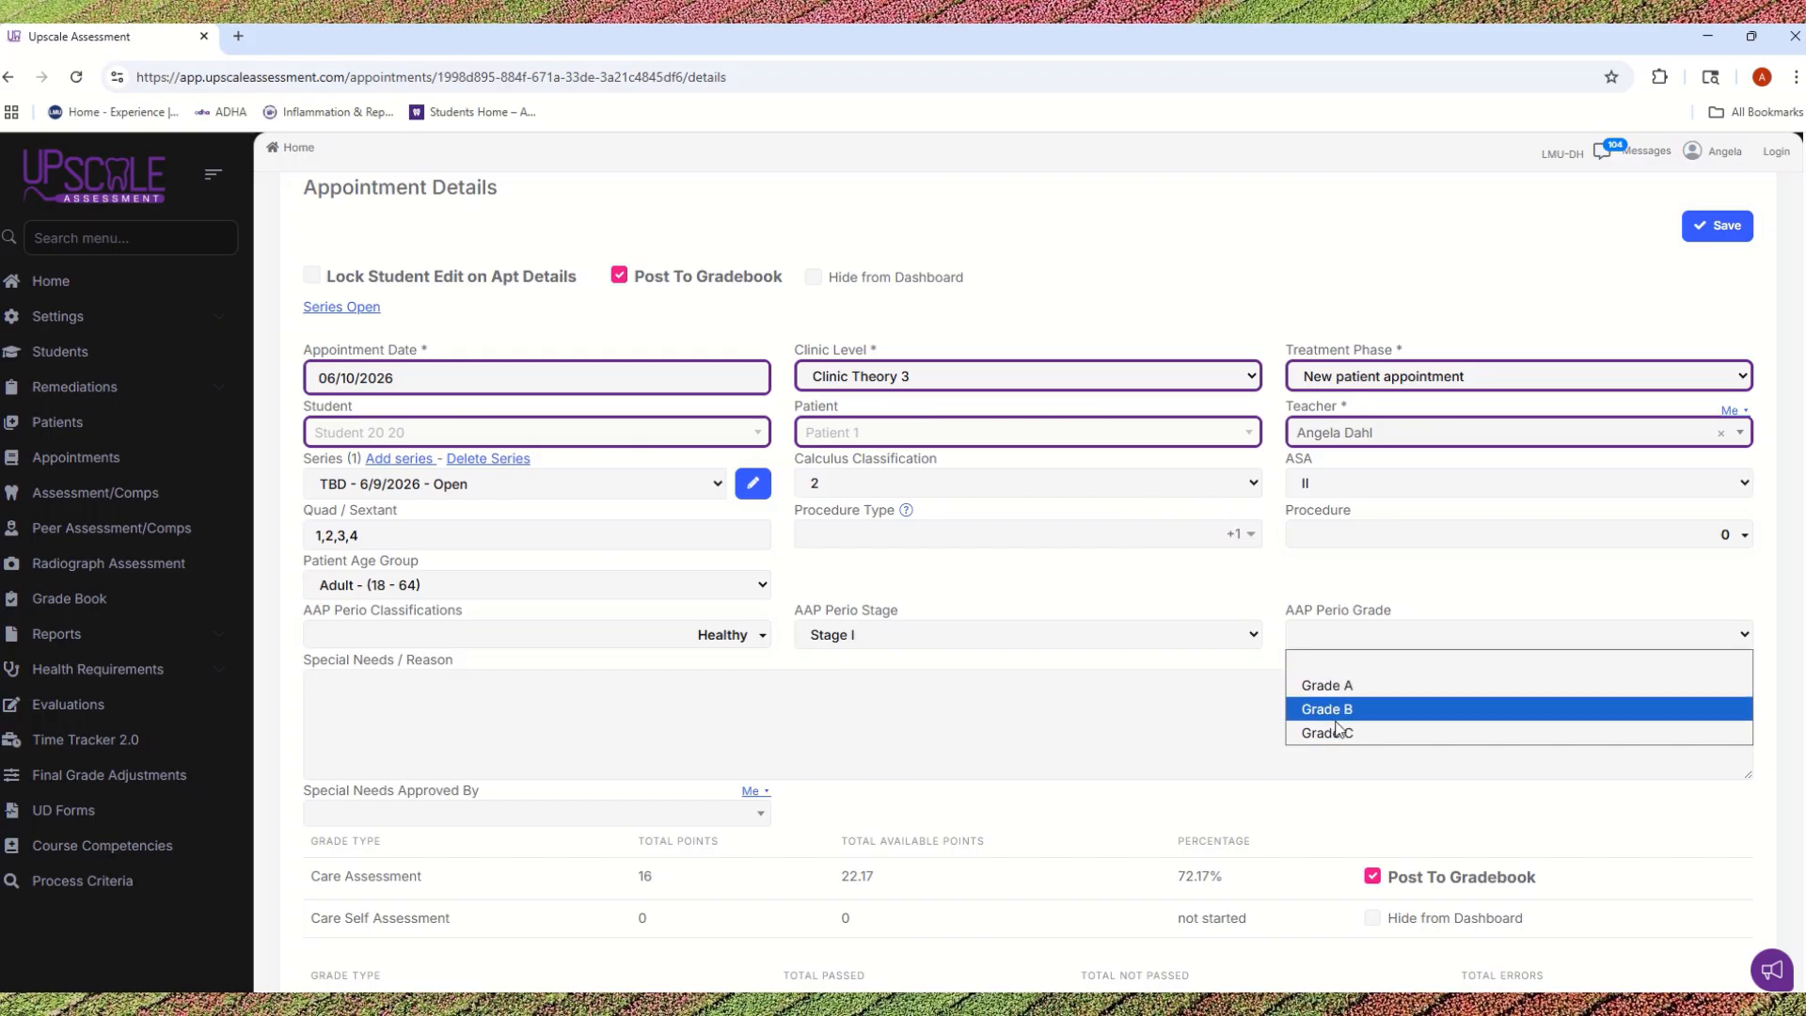
click(1332, 703)
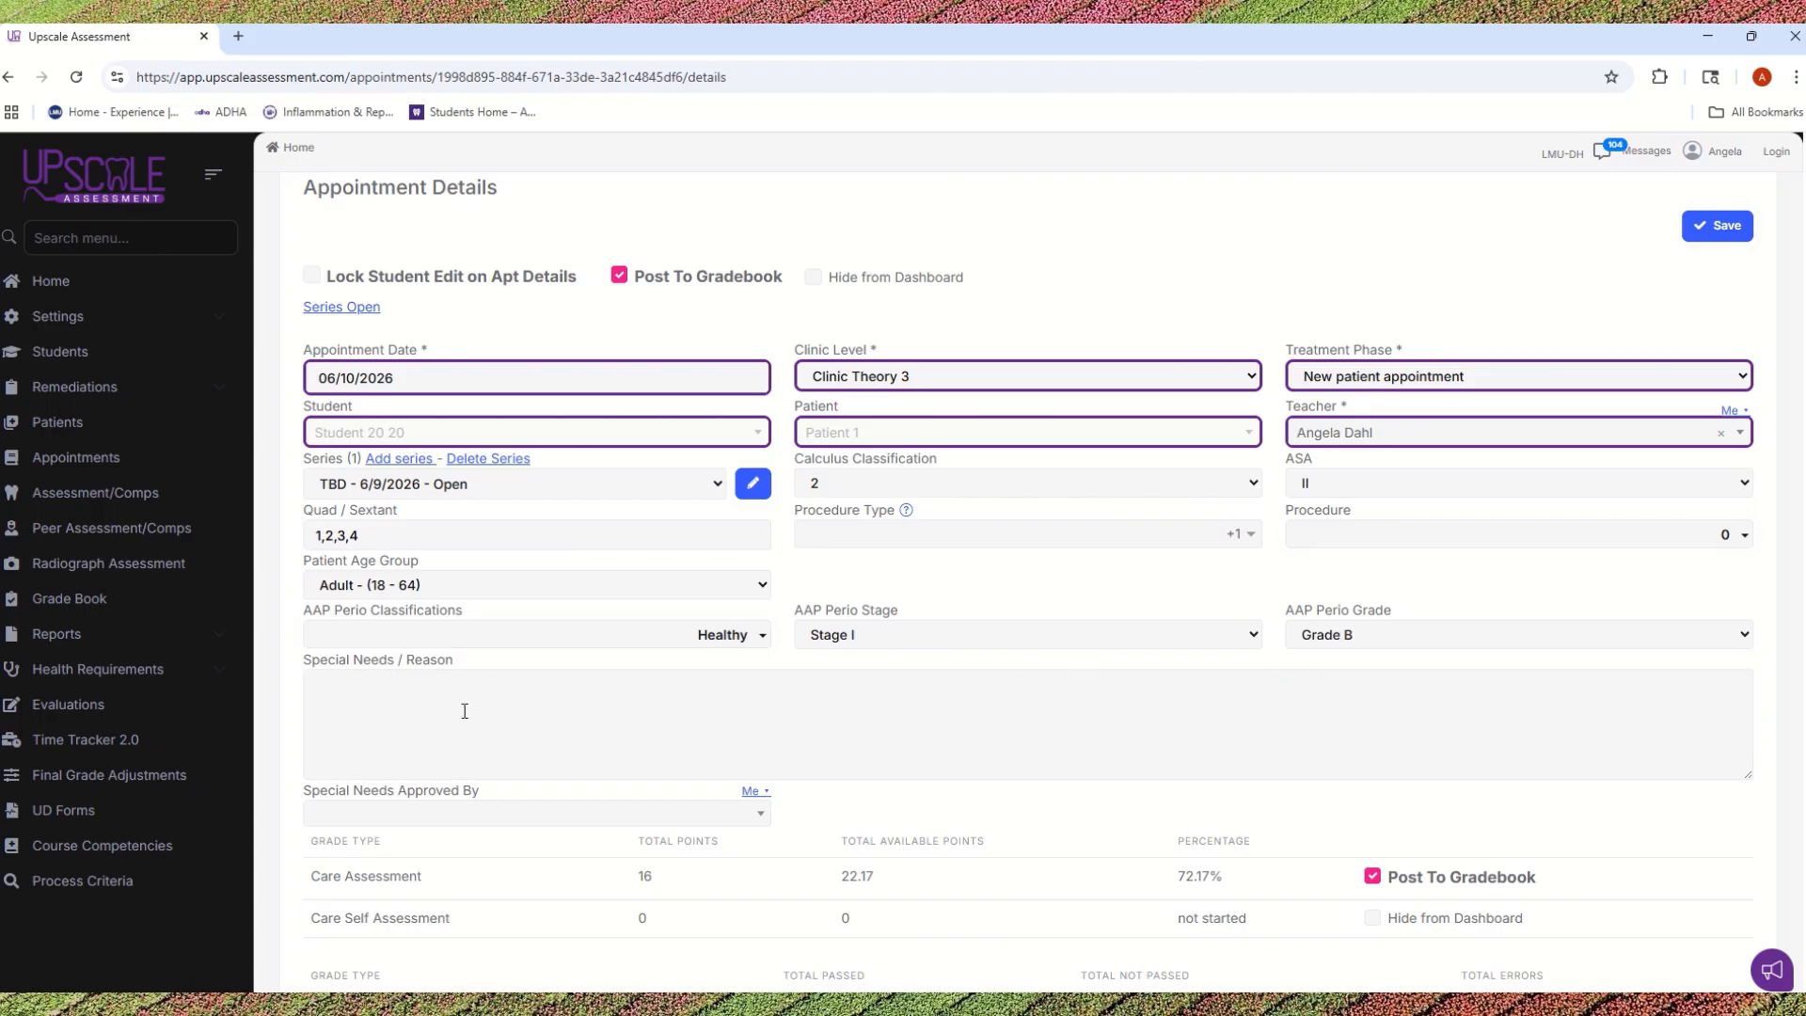
Step: Search for the teacher by last name and assign them as the Special Needs approver
click(377, 702)
click(344, 816)
text(Dahl)
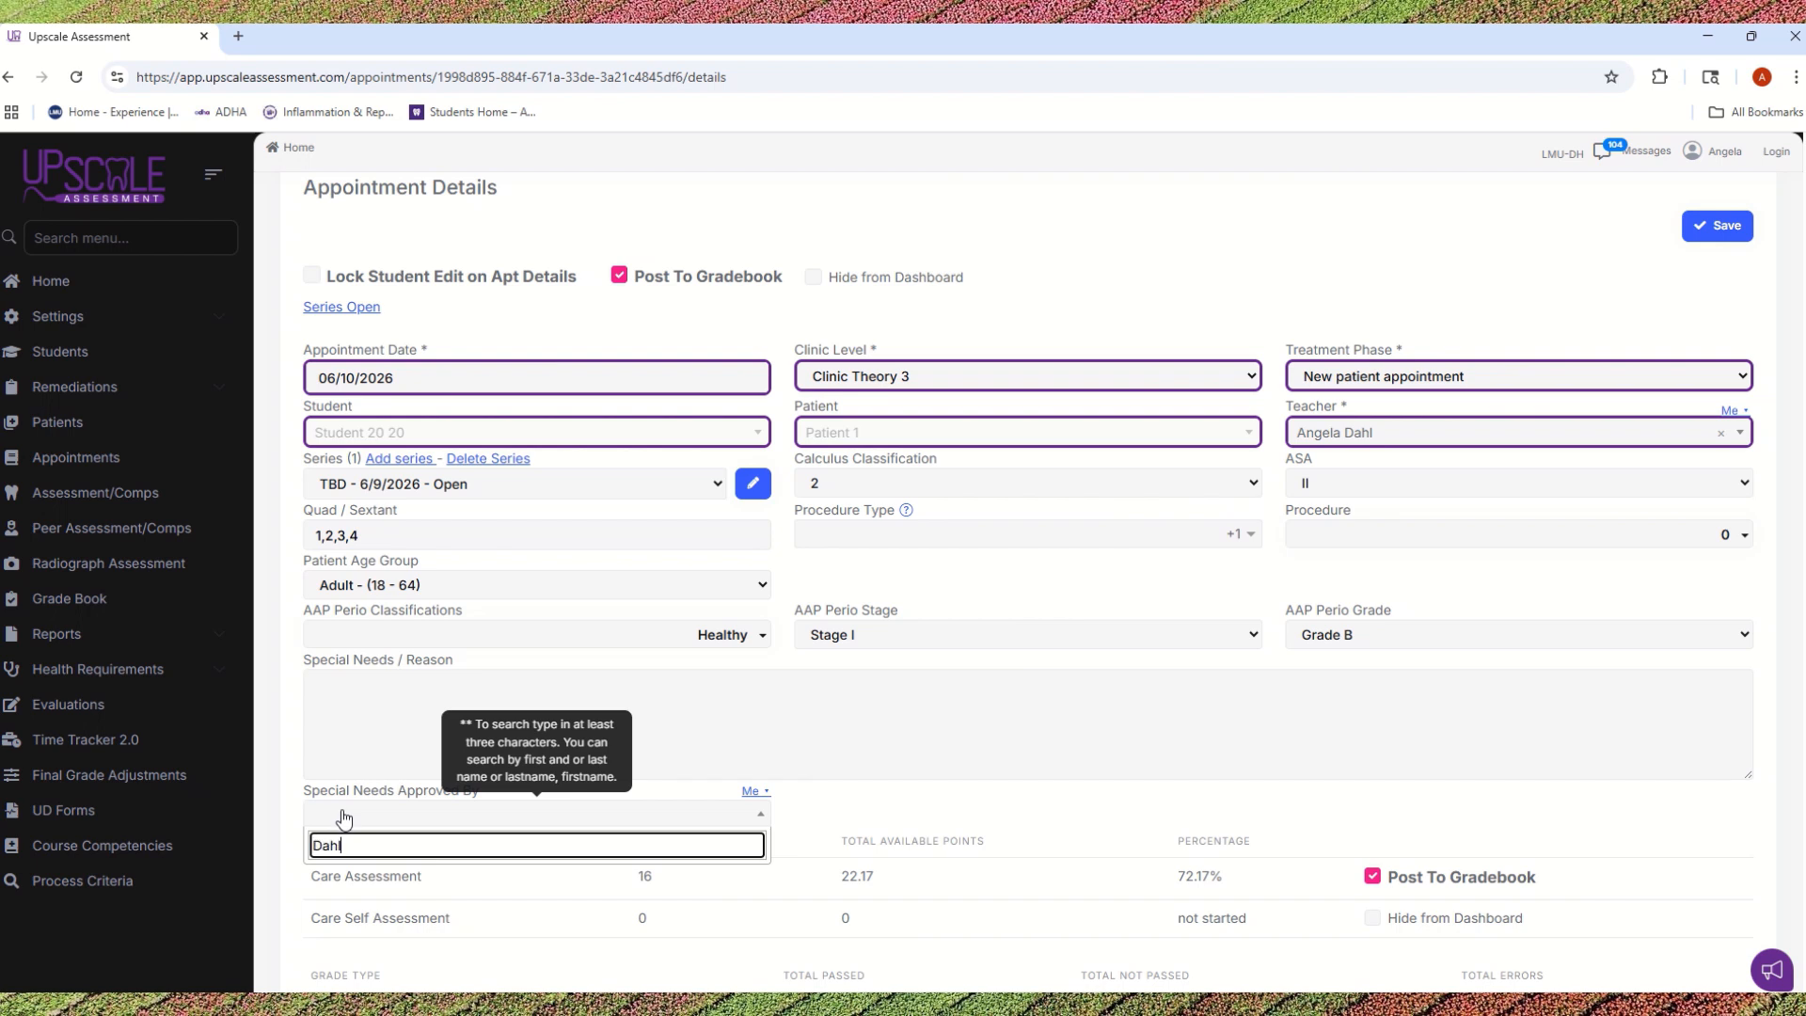
click(381, 876)
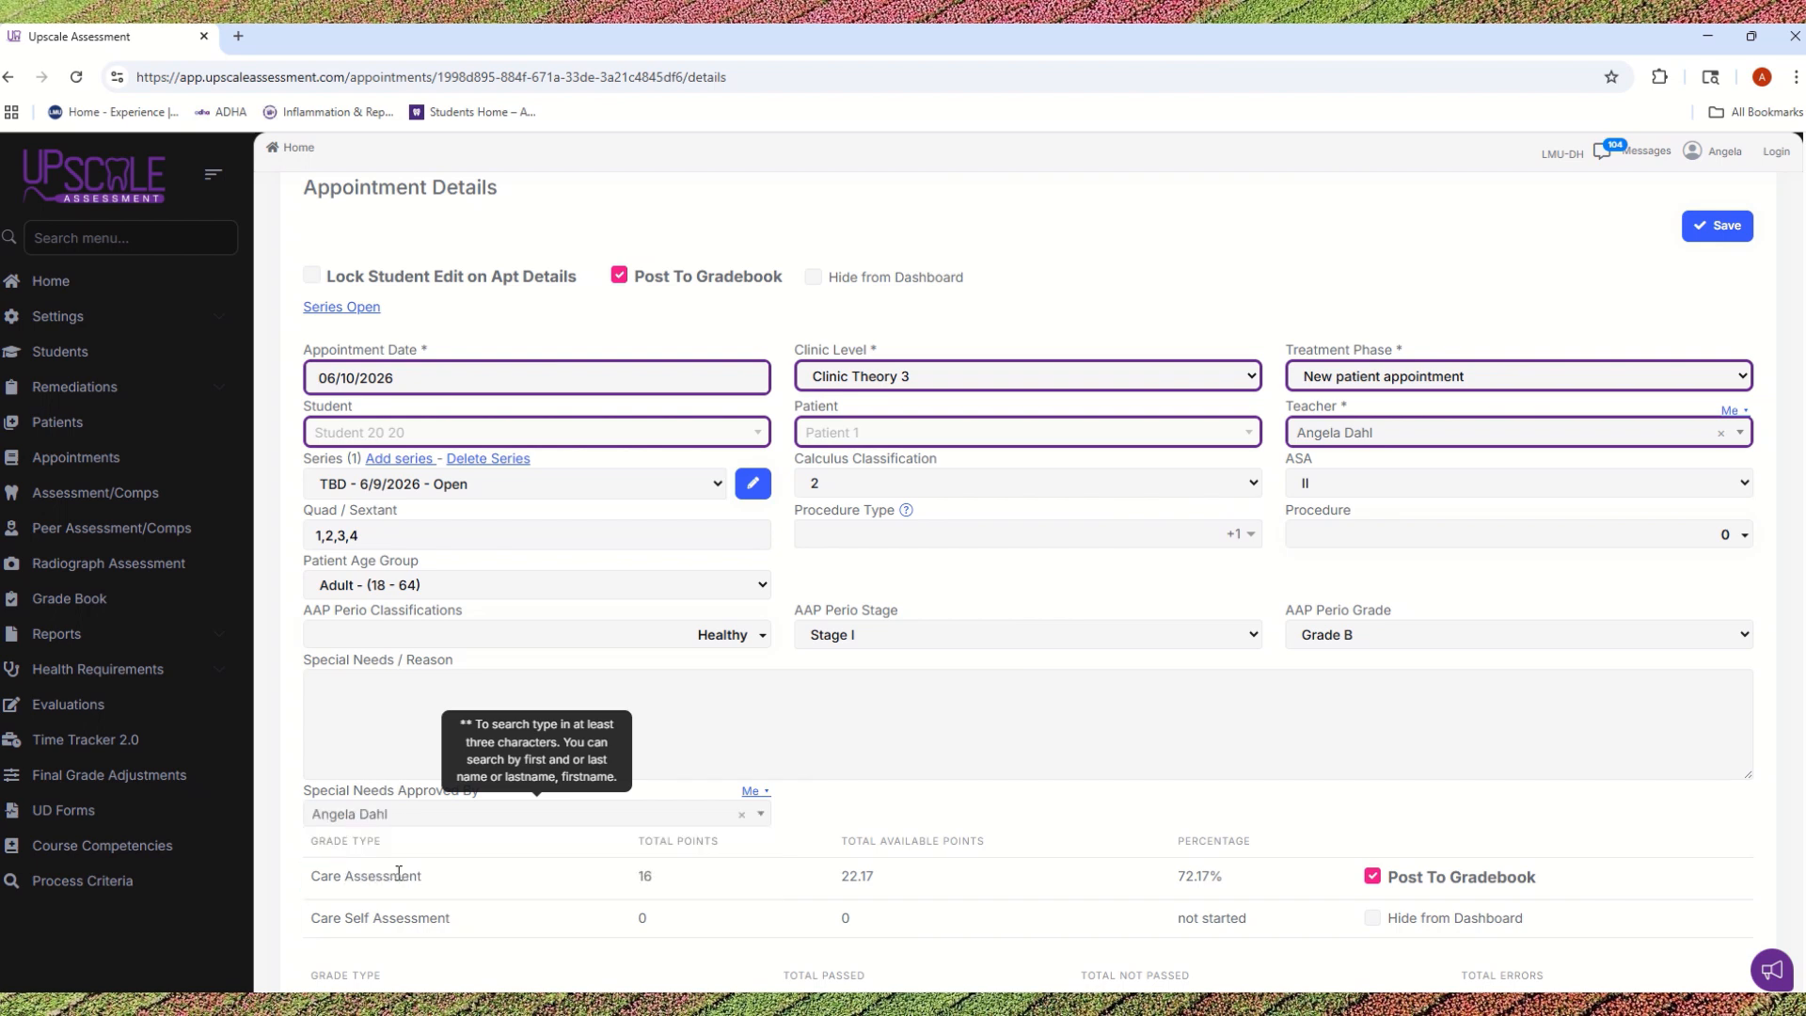
Step: Enter "patient strained there neck and was unable to turn to the right." as the Special Needs / Reason
click(362, 702)
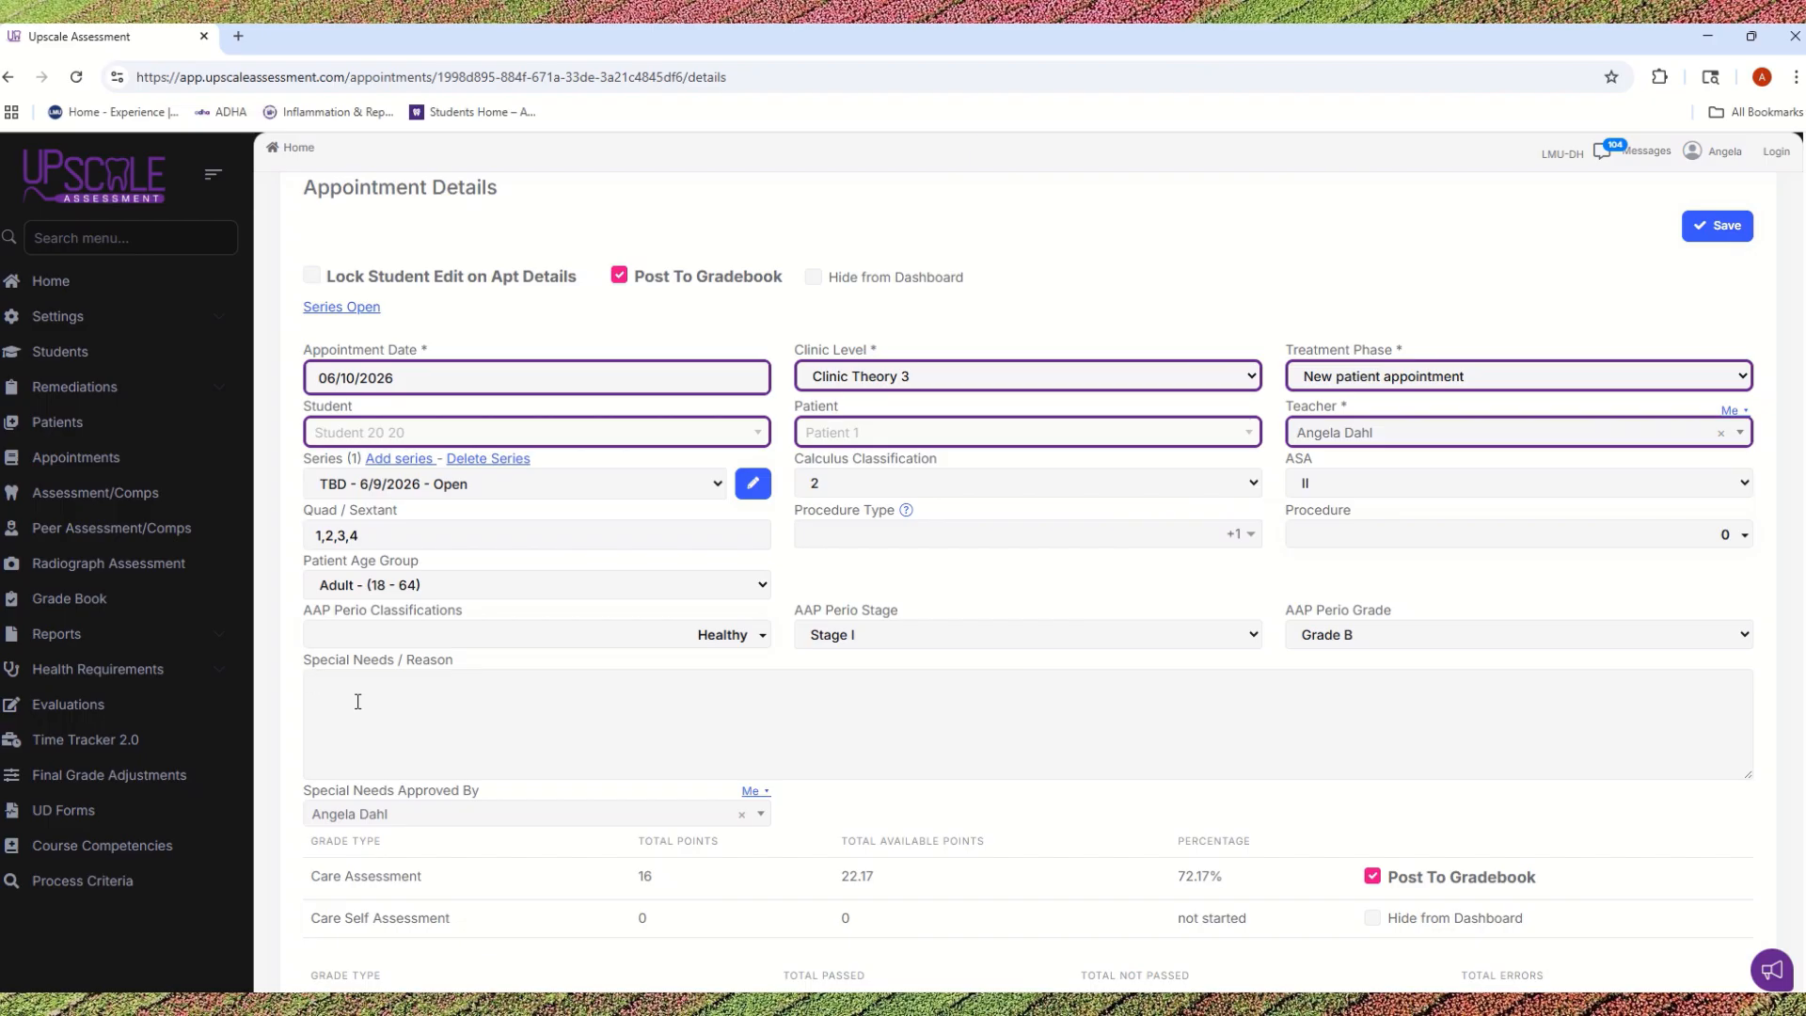
text(patient strained there neck and was unable to tur)
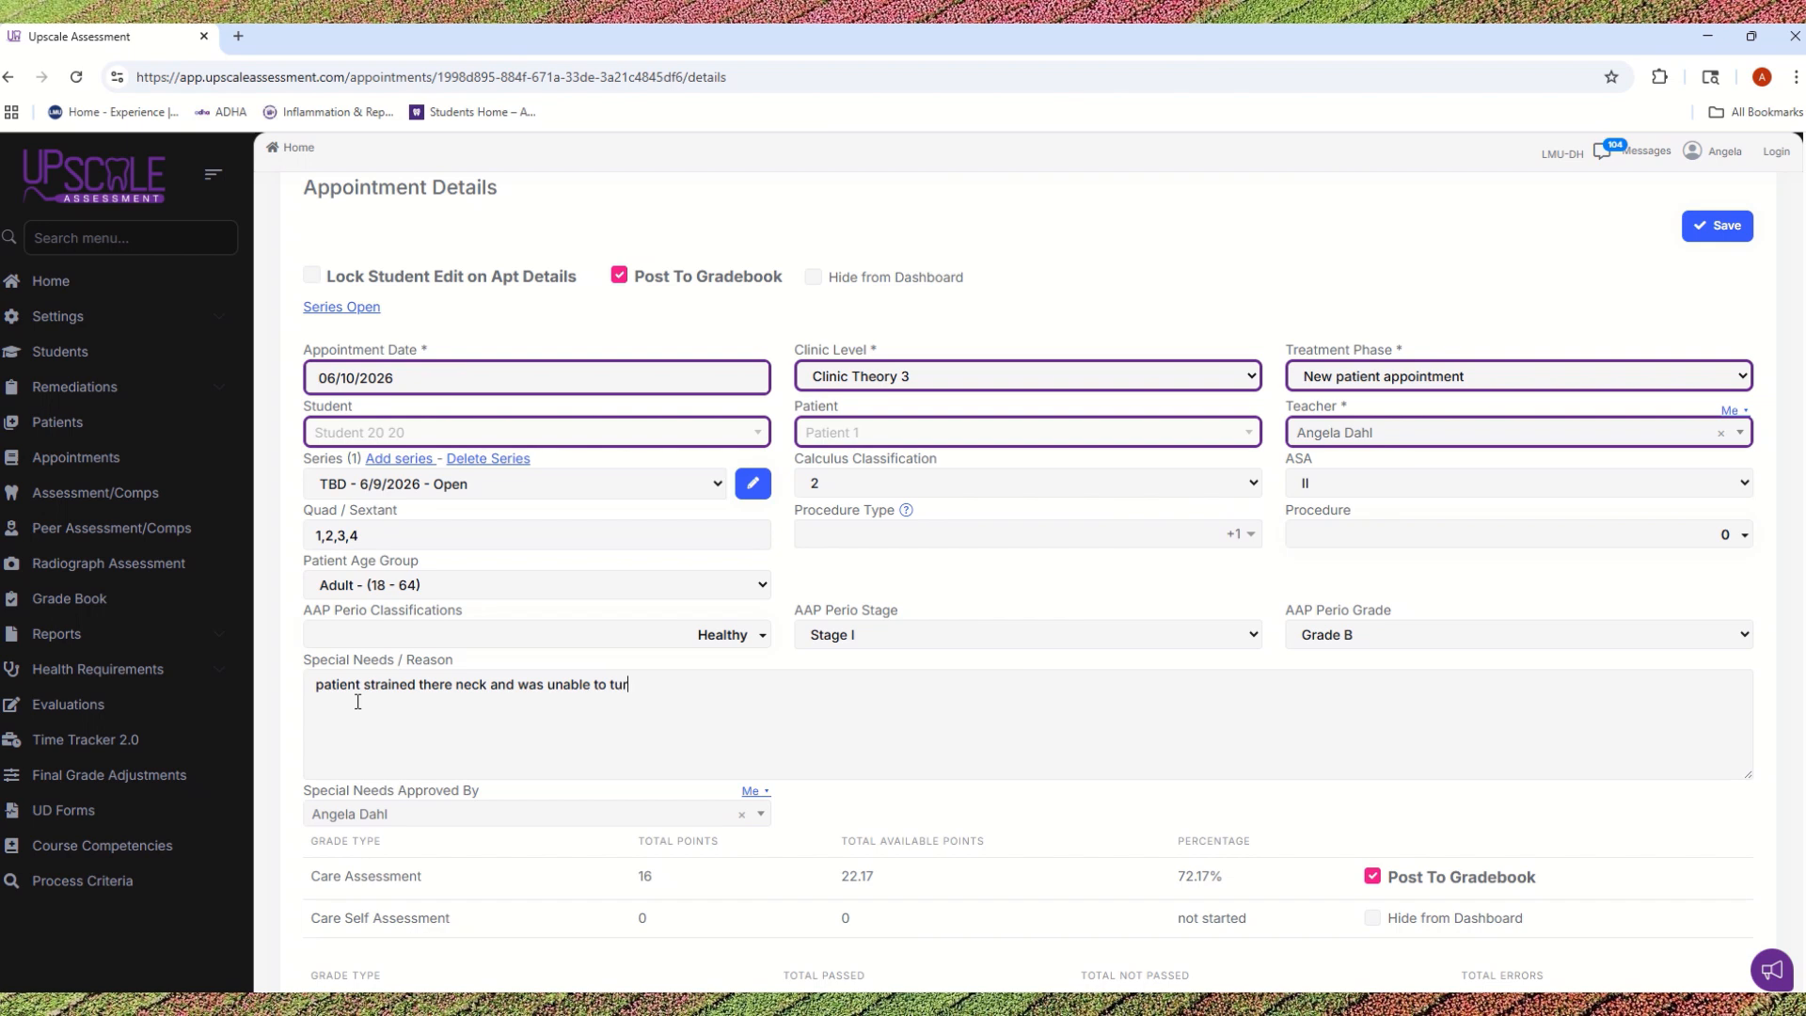
text(n to the)
text(r)
text(right. I modfi)
Step: Add "I modified the treatment because I stood when scaling the UR quad." to the Special Needs / Reason
key(BackSpace)
key(BackSpace)
text(ified the trea)
text(tment )
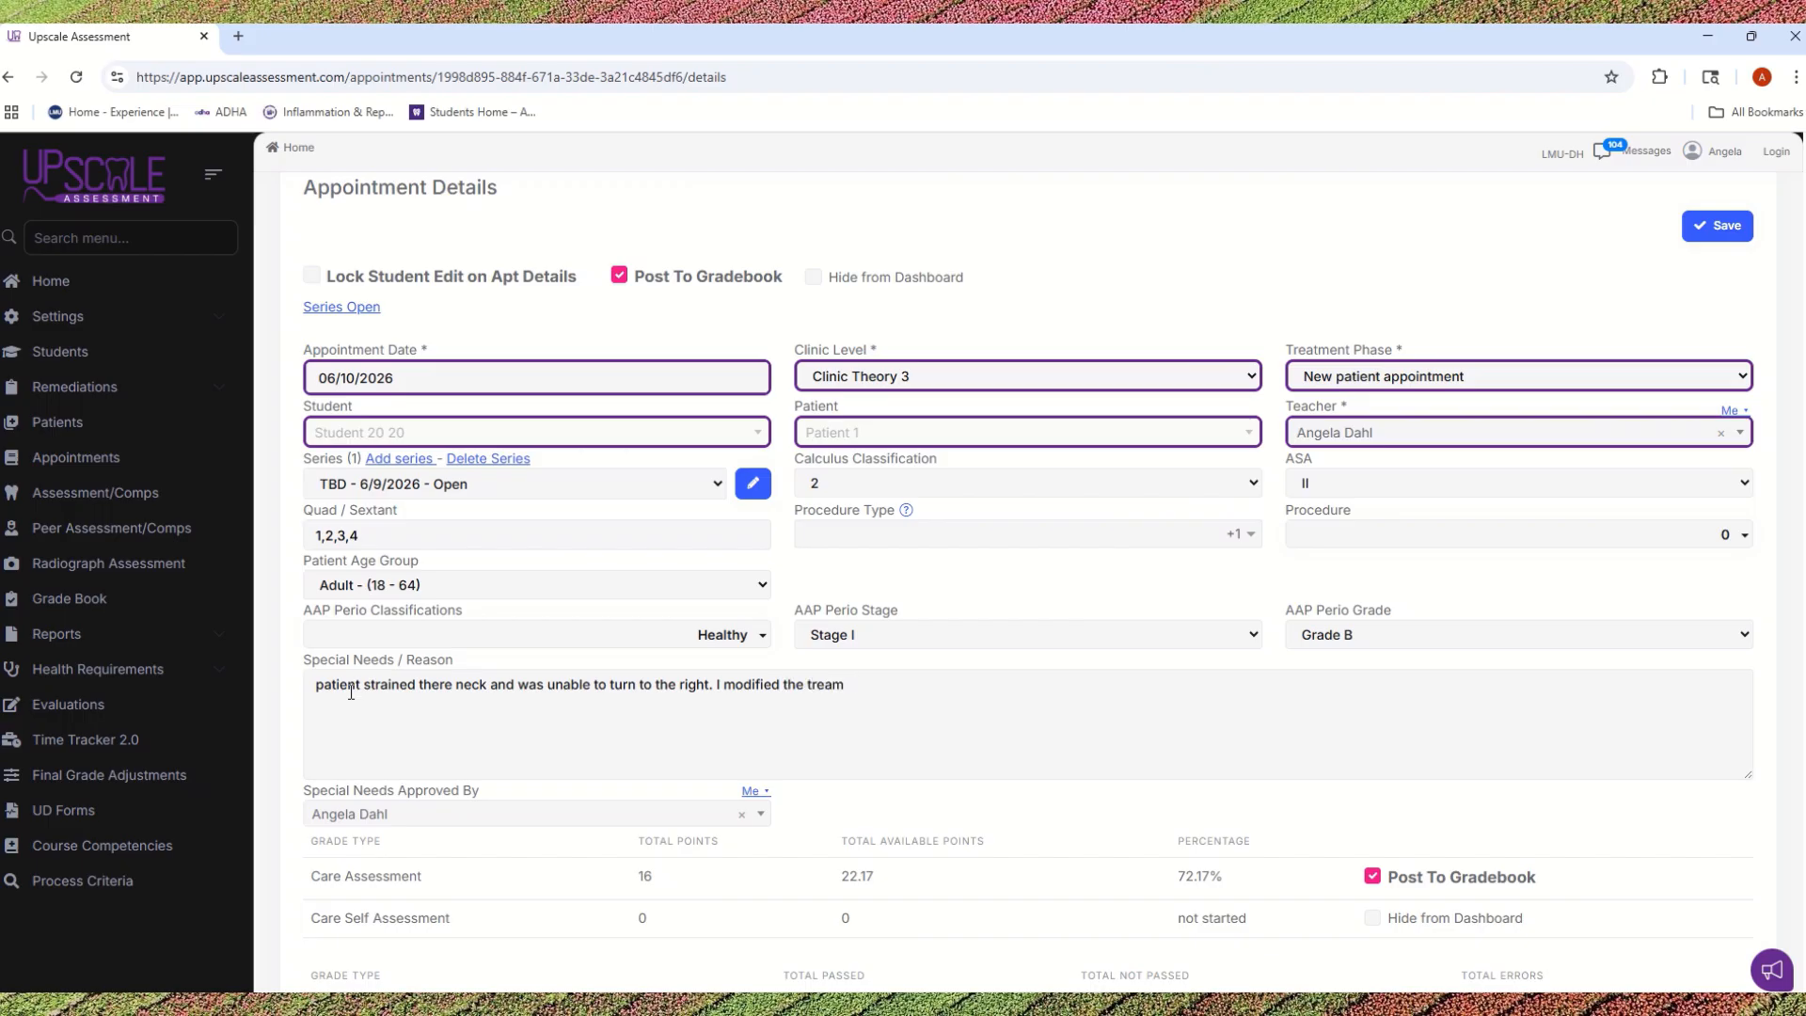
text(because I stood when scaling the )
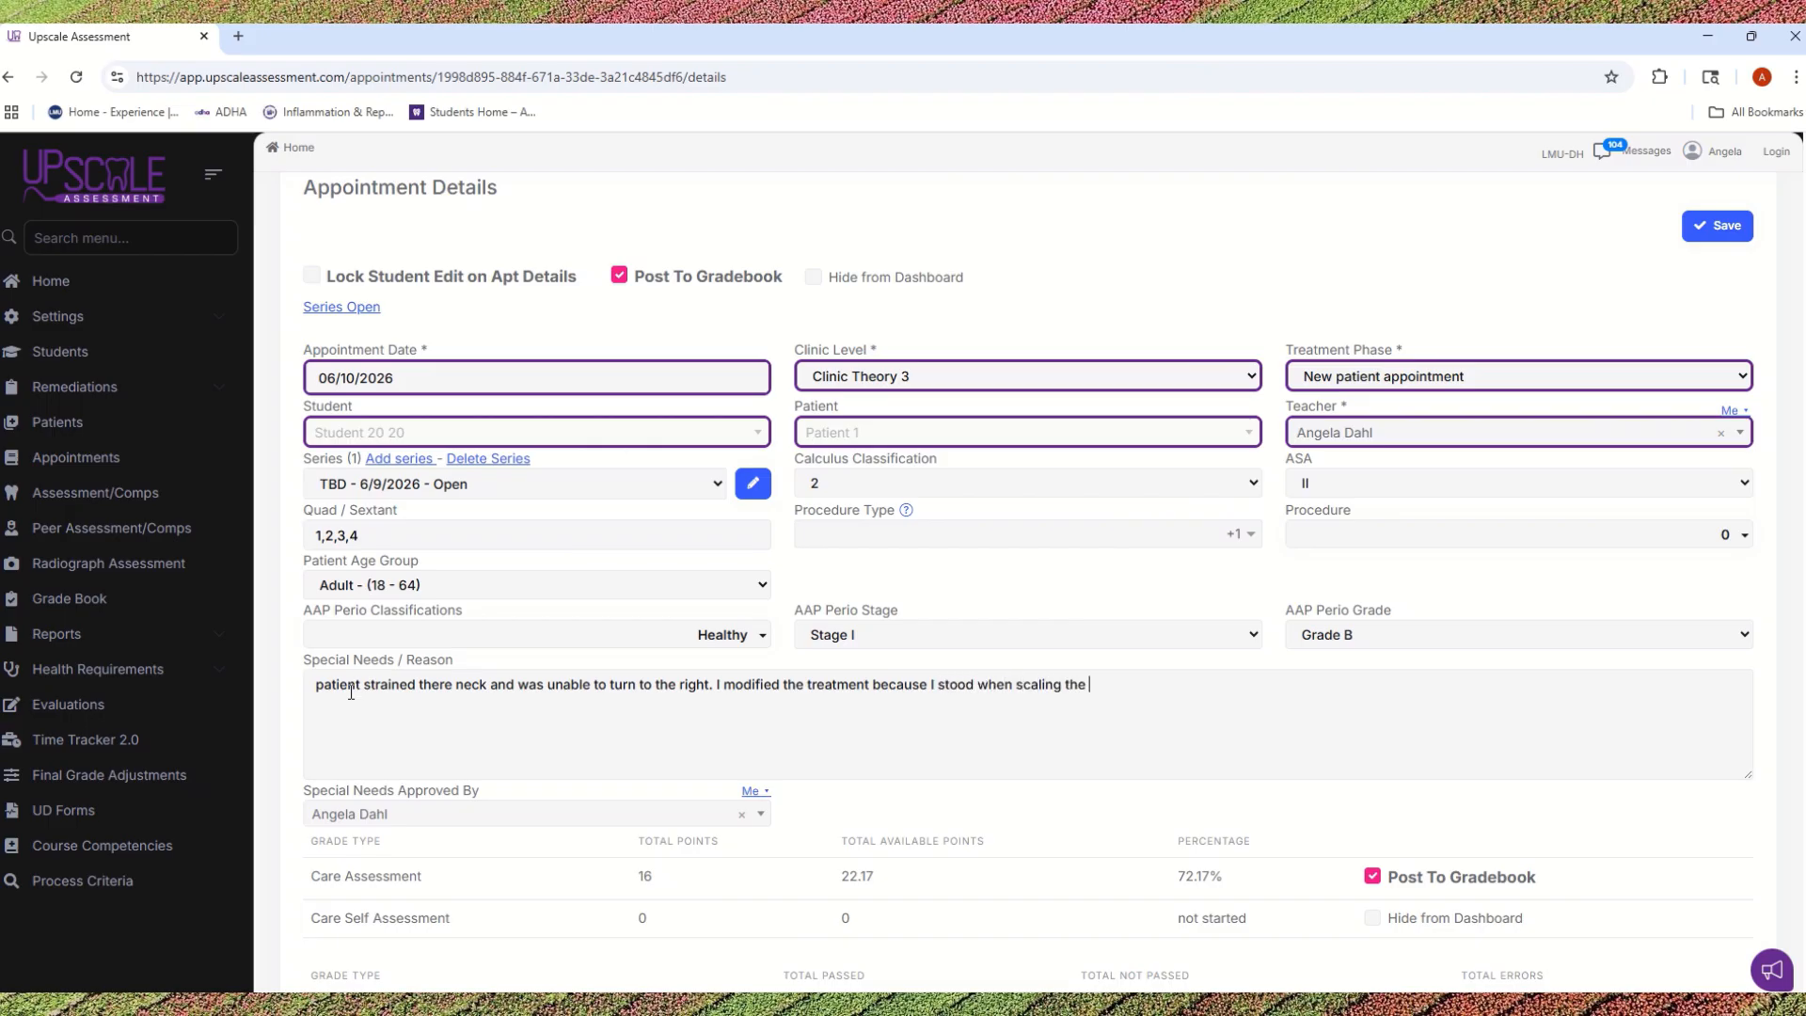
text(UR quad.)
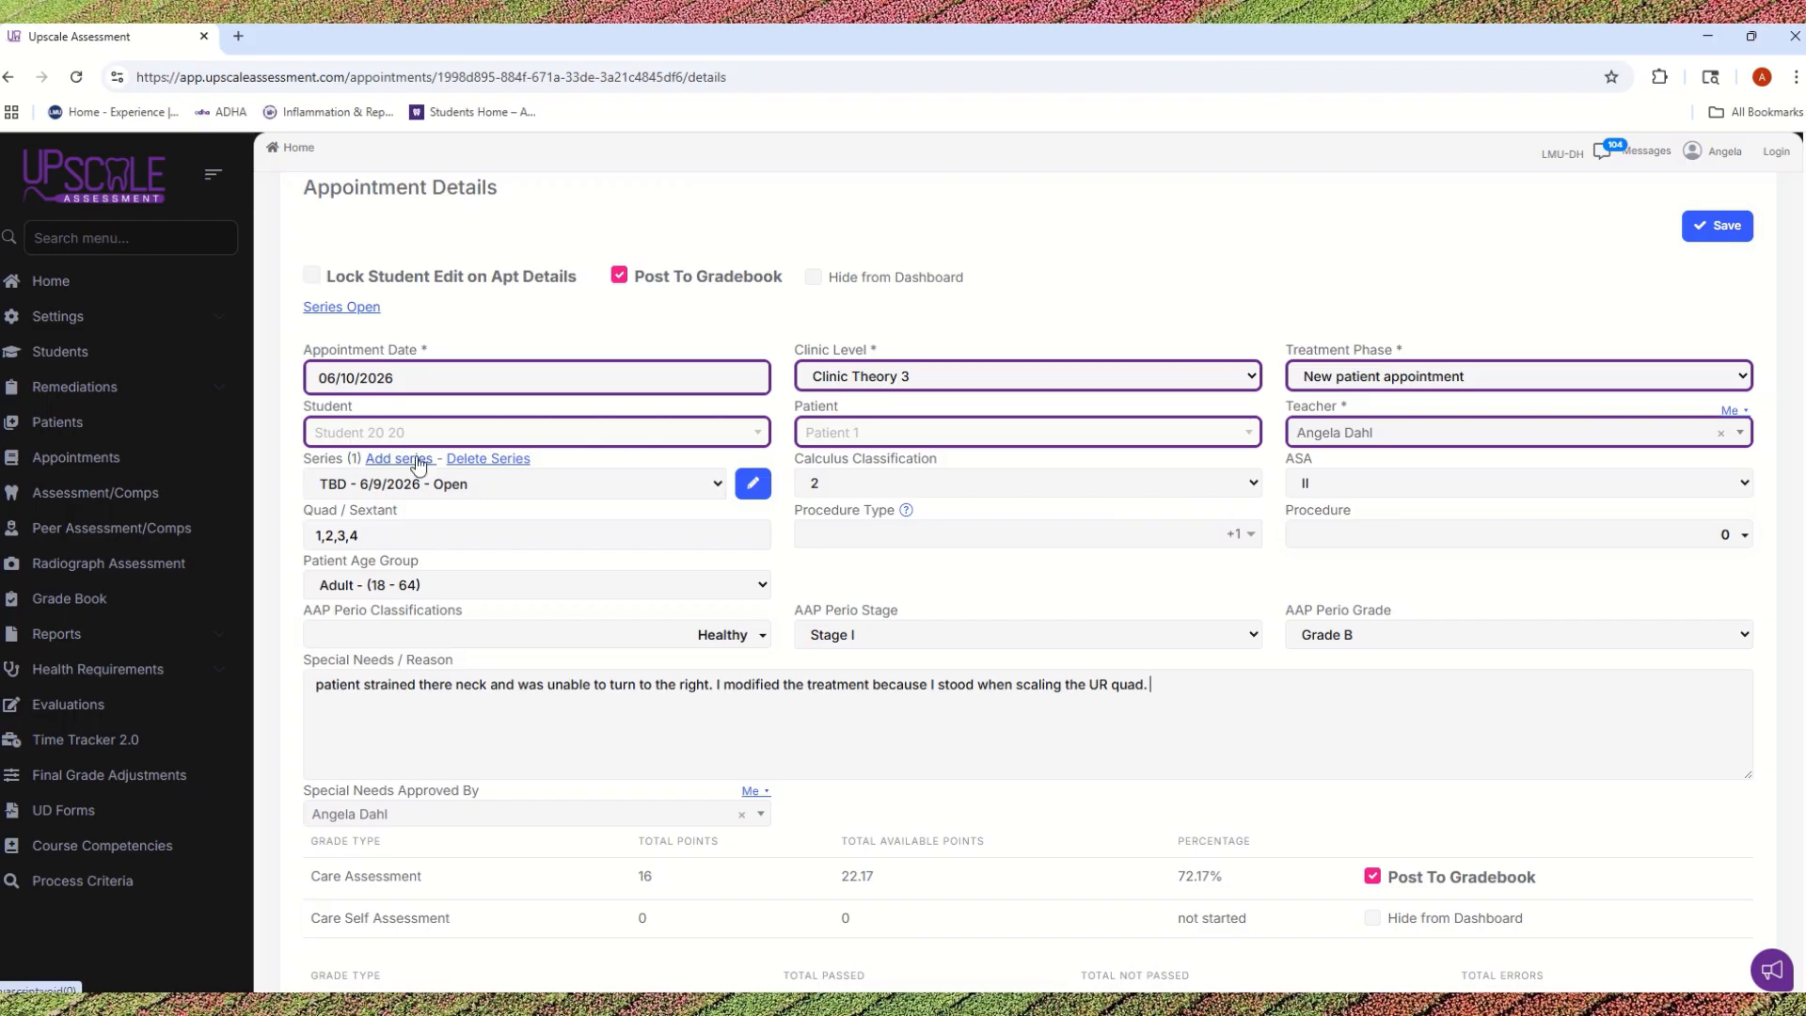
Step: Rename the appointment's series to Calc 2 and select Summer 2026 (Current) as its Clinic Level Requirement
click(752, 484)
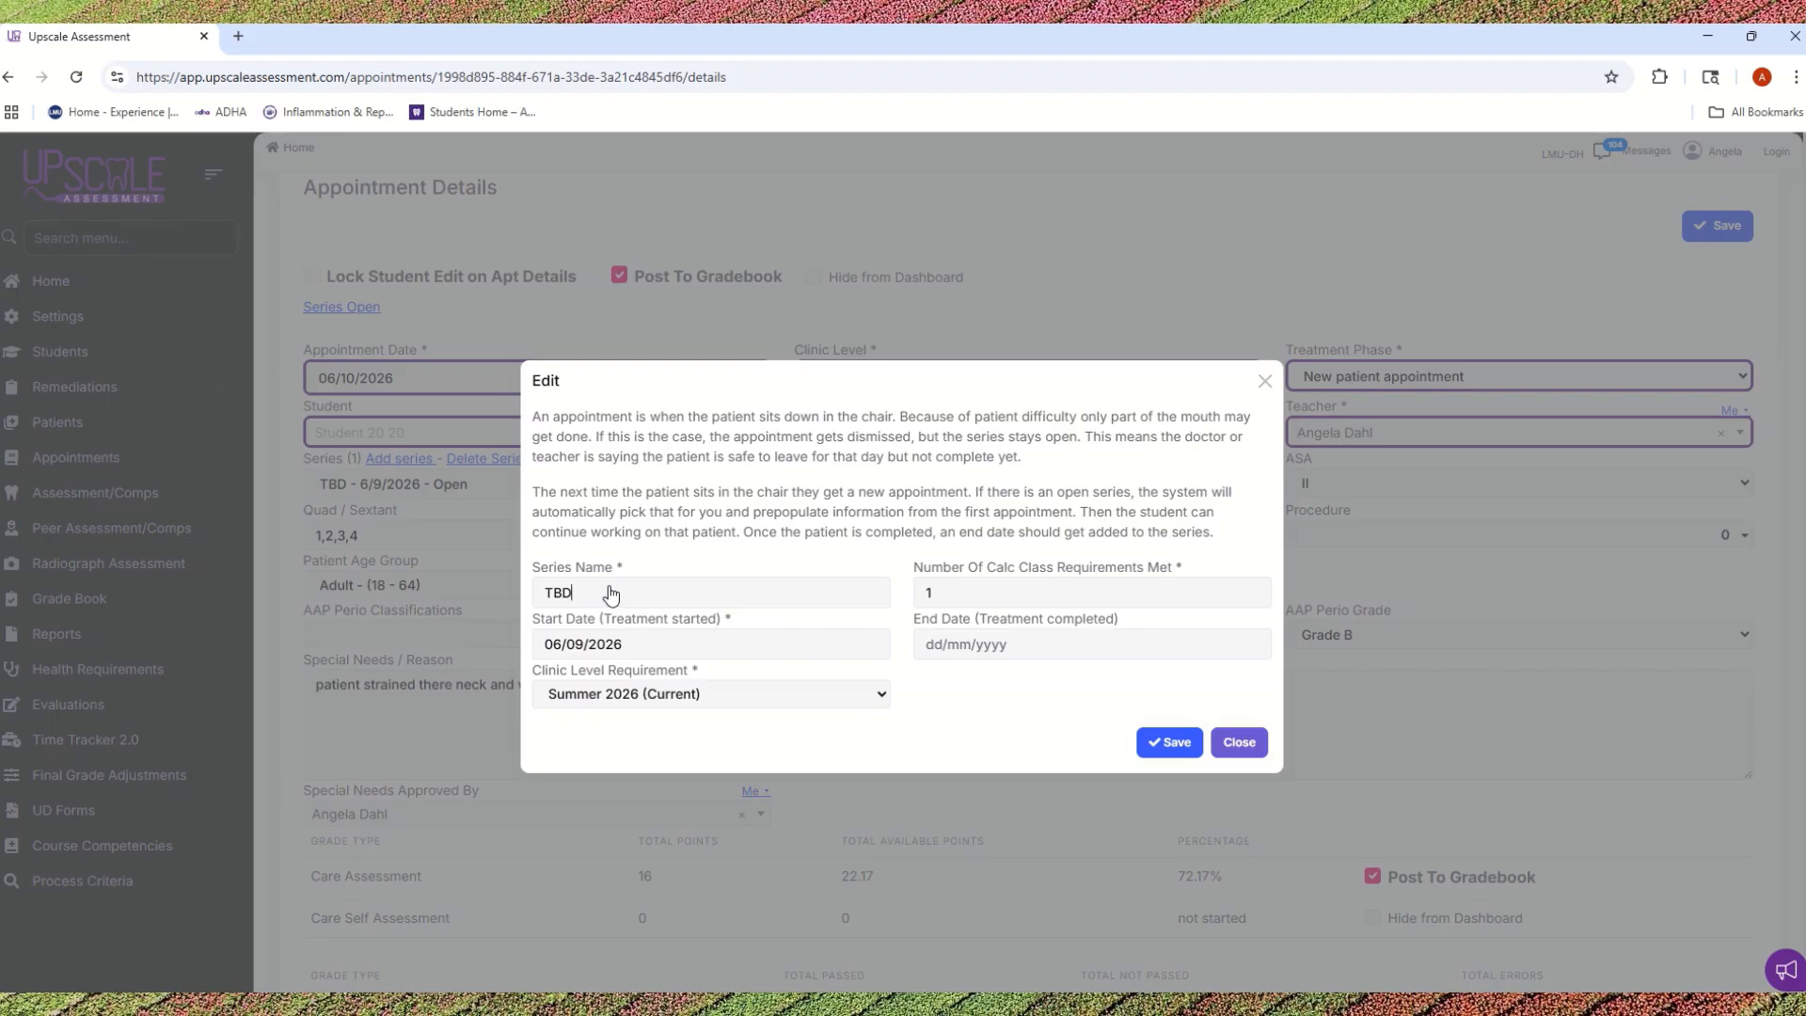
key(BackSpace)
key(BackSpace)
key(BackSpace)
text(Calc 2)
click(569, 695)
click(577, 753)
click(576, 703)
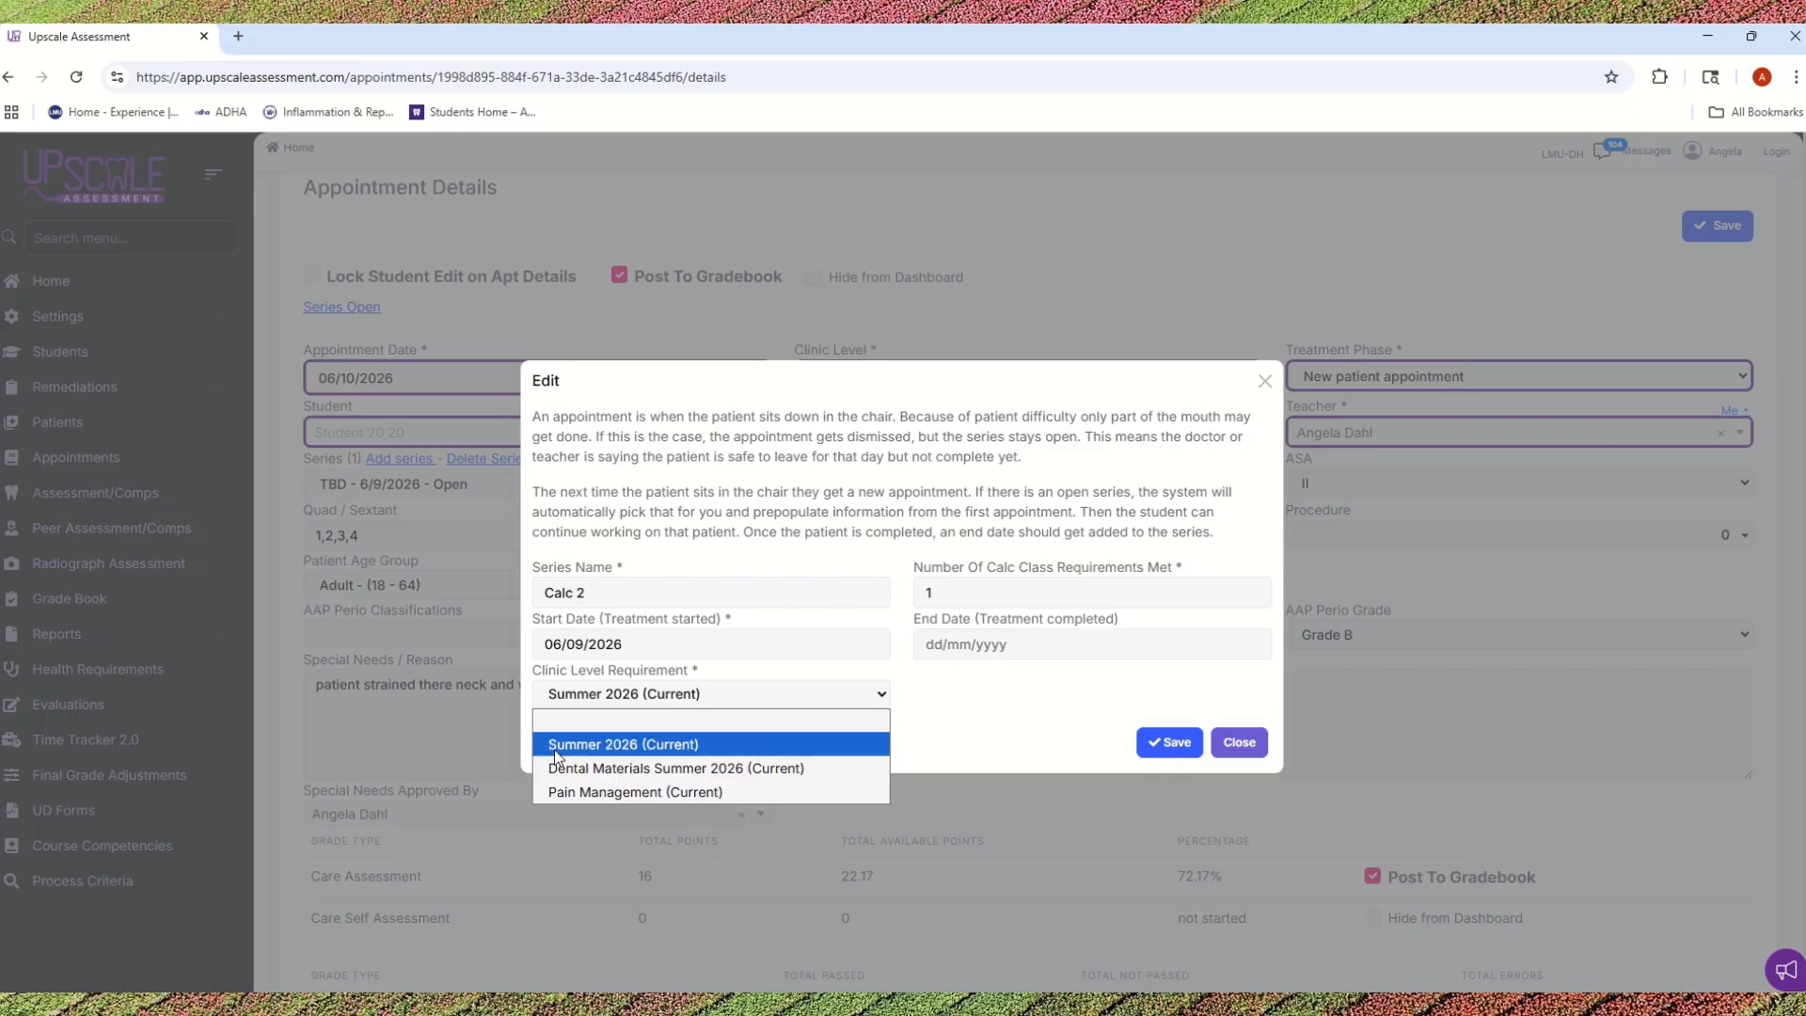
click(588, 748)
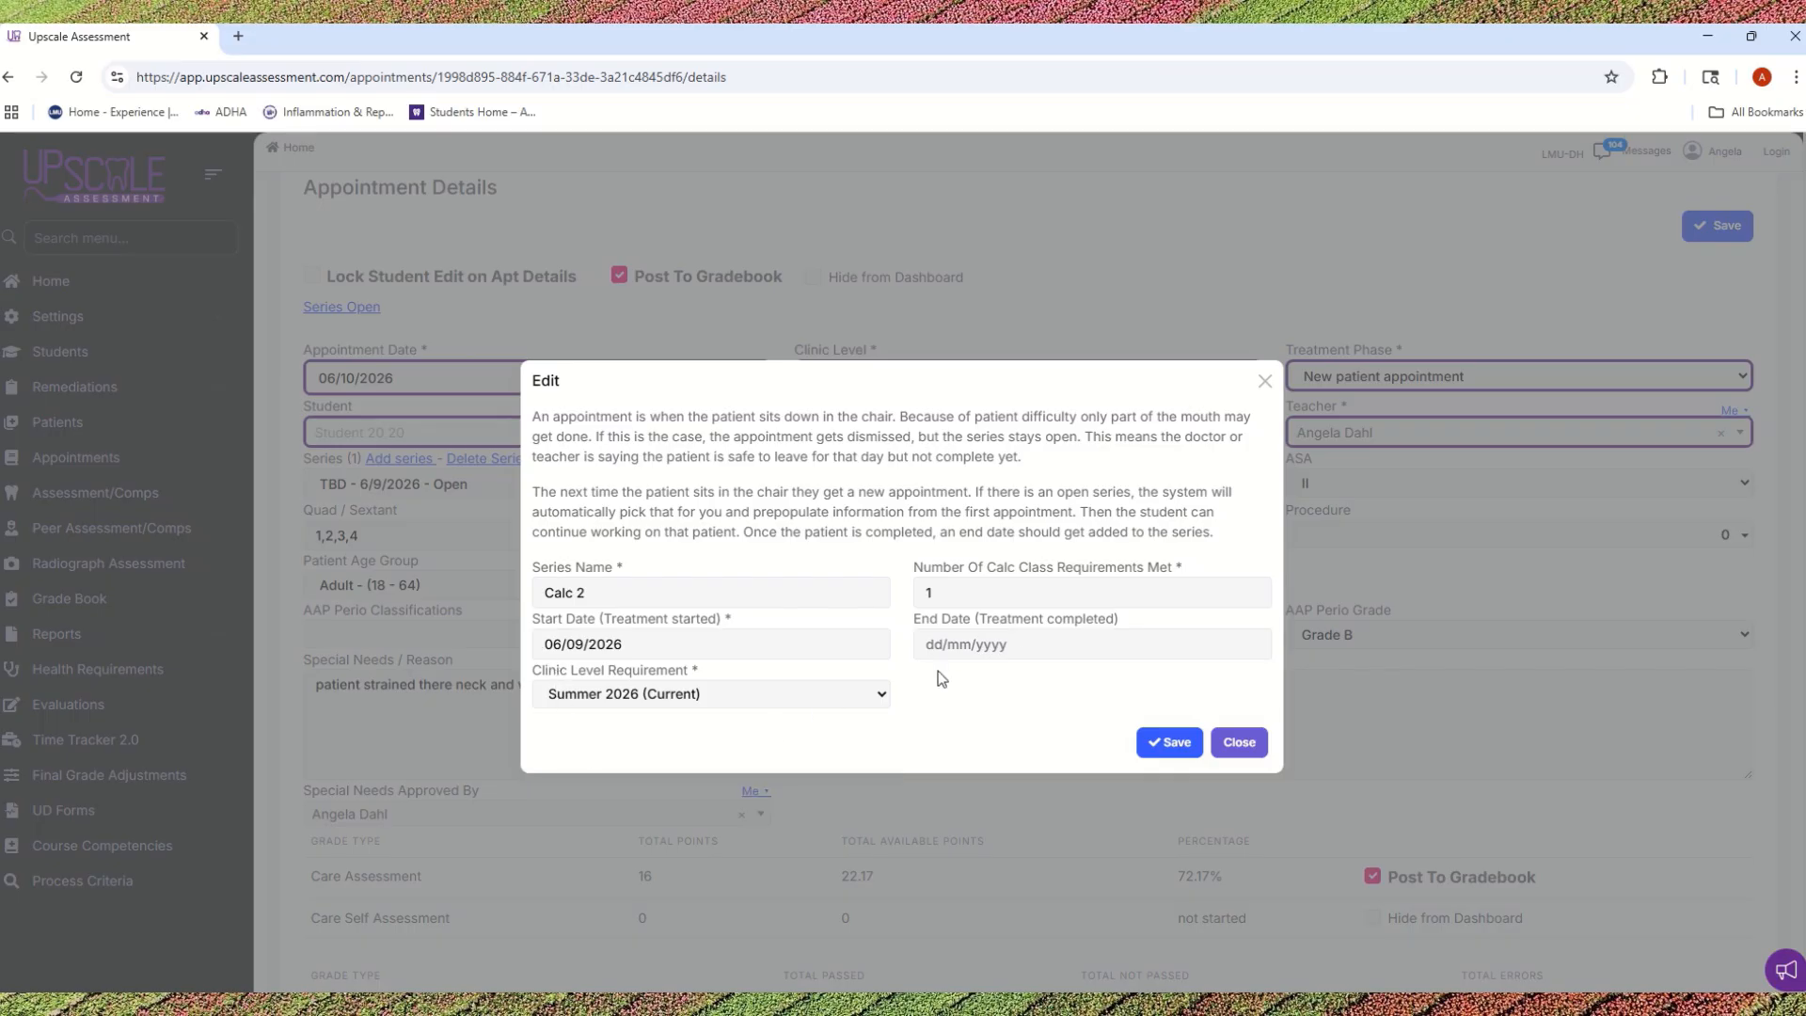
Step: Close the series with an end date of 06/10/2026, saving both the series and the appointment details
click(1031, 655)
click(1032, 655)
click(1082, 797)
click(1175, 743)
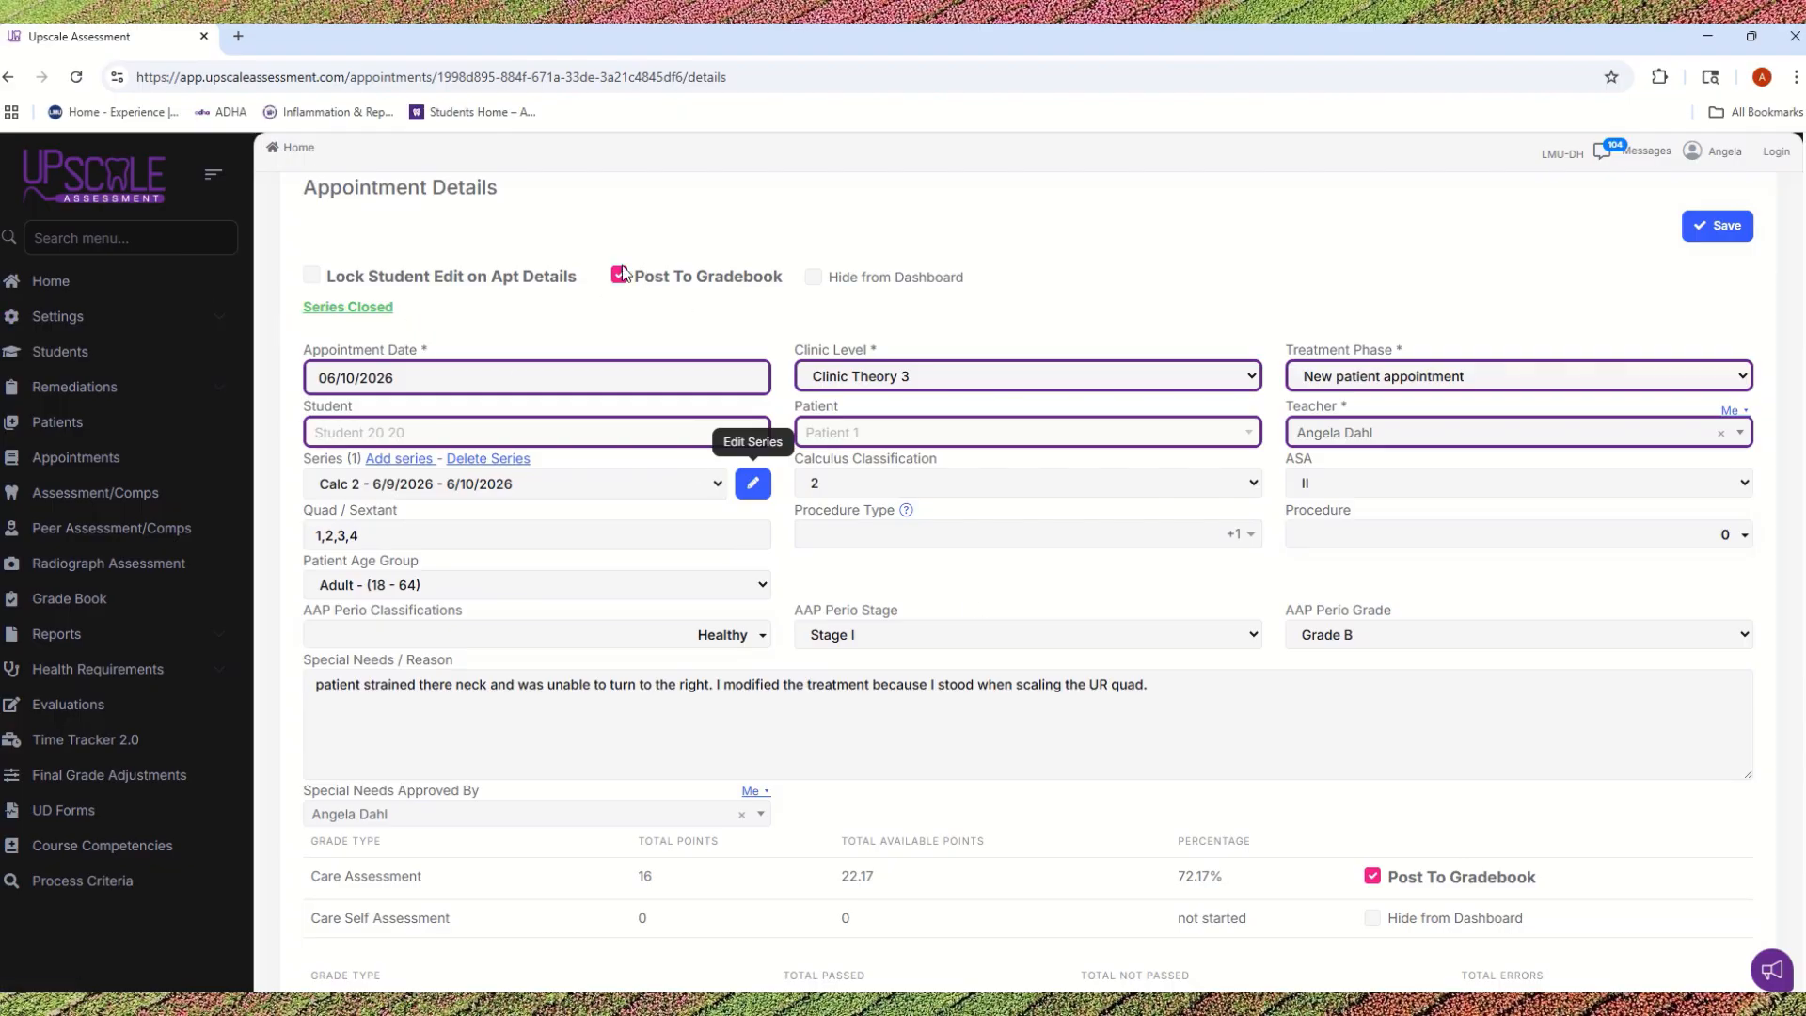
click(1722, 229)
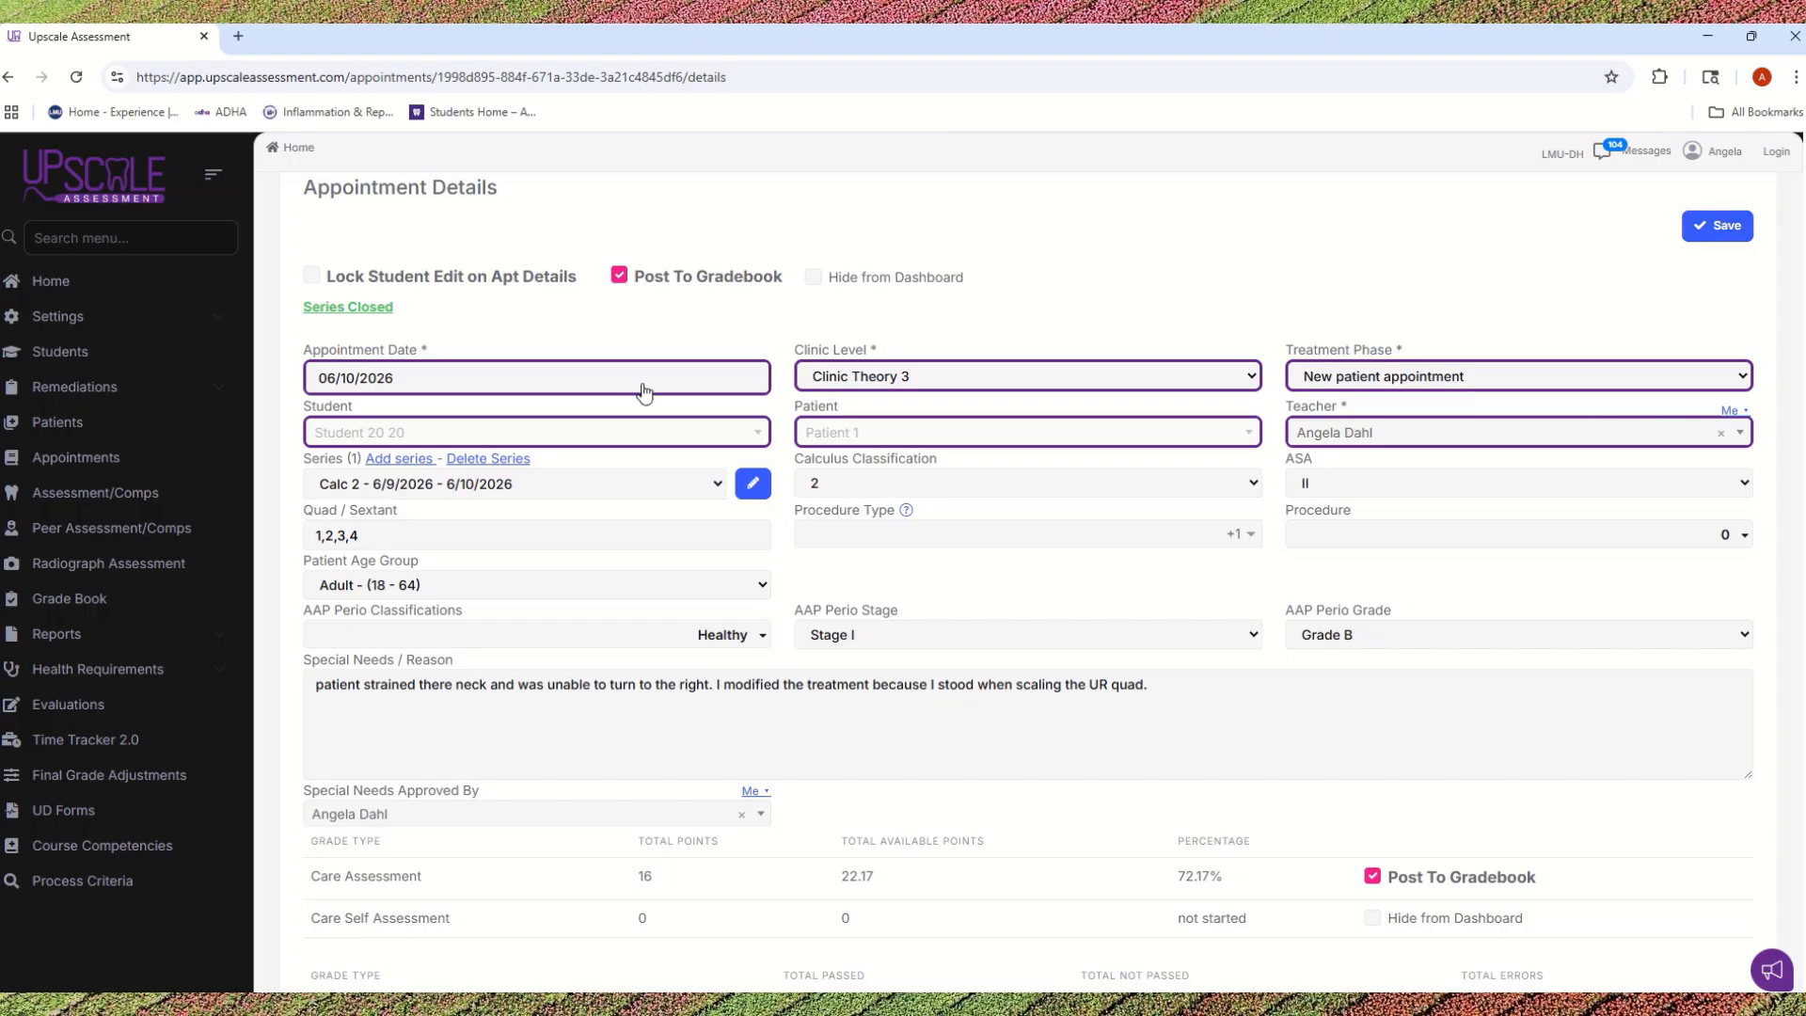
Step: Open the appointments list and check the graded appointment's student, clinic level, series and date
click(68, 460)
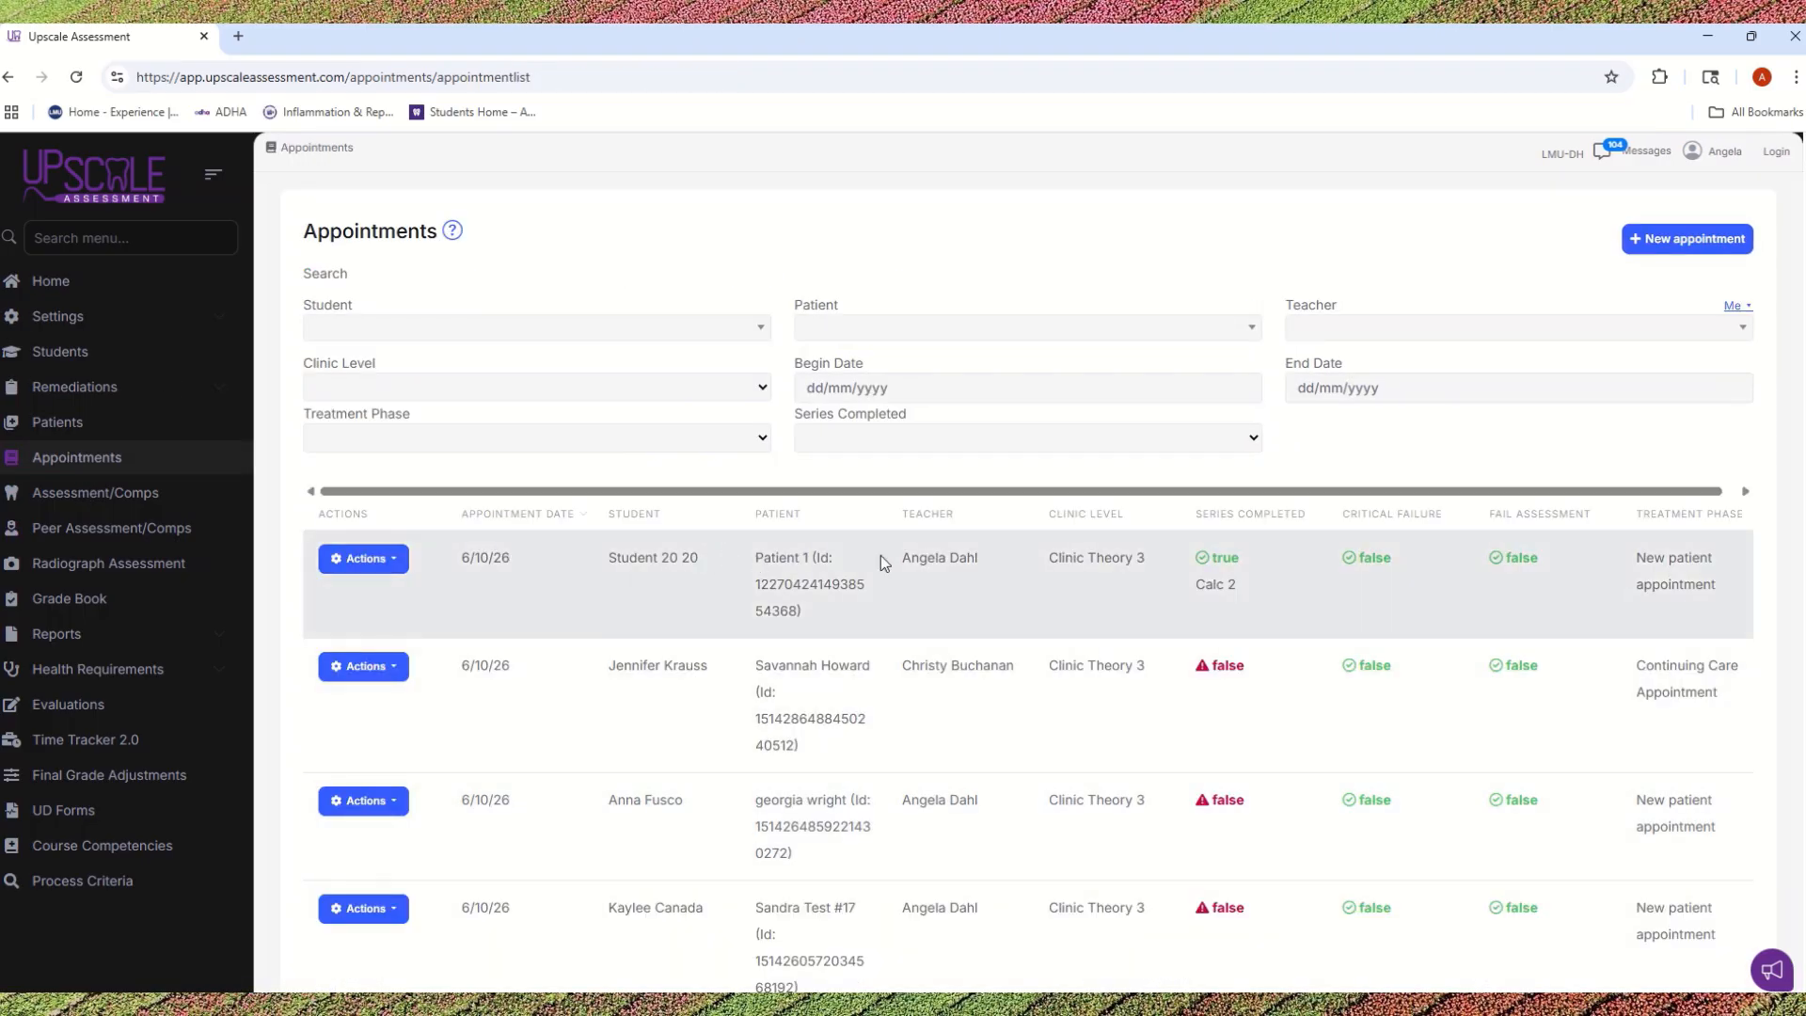
drag(608, 557, 703, 563)
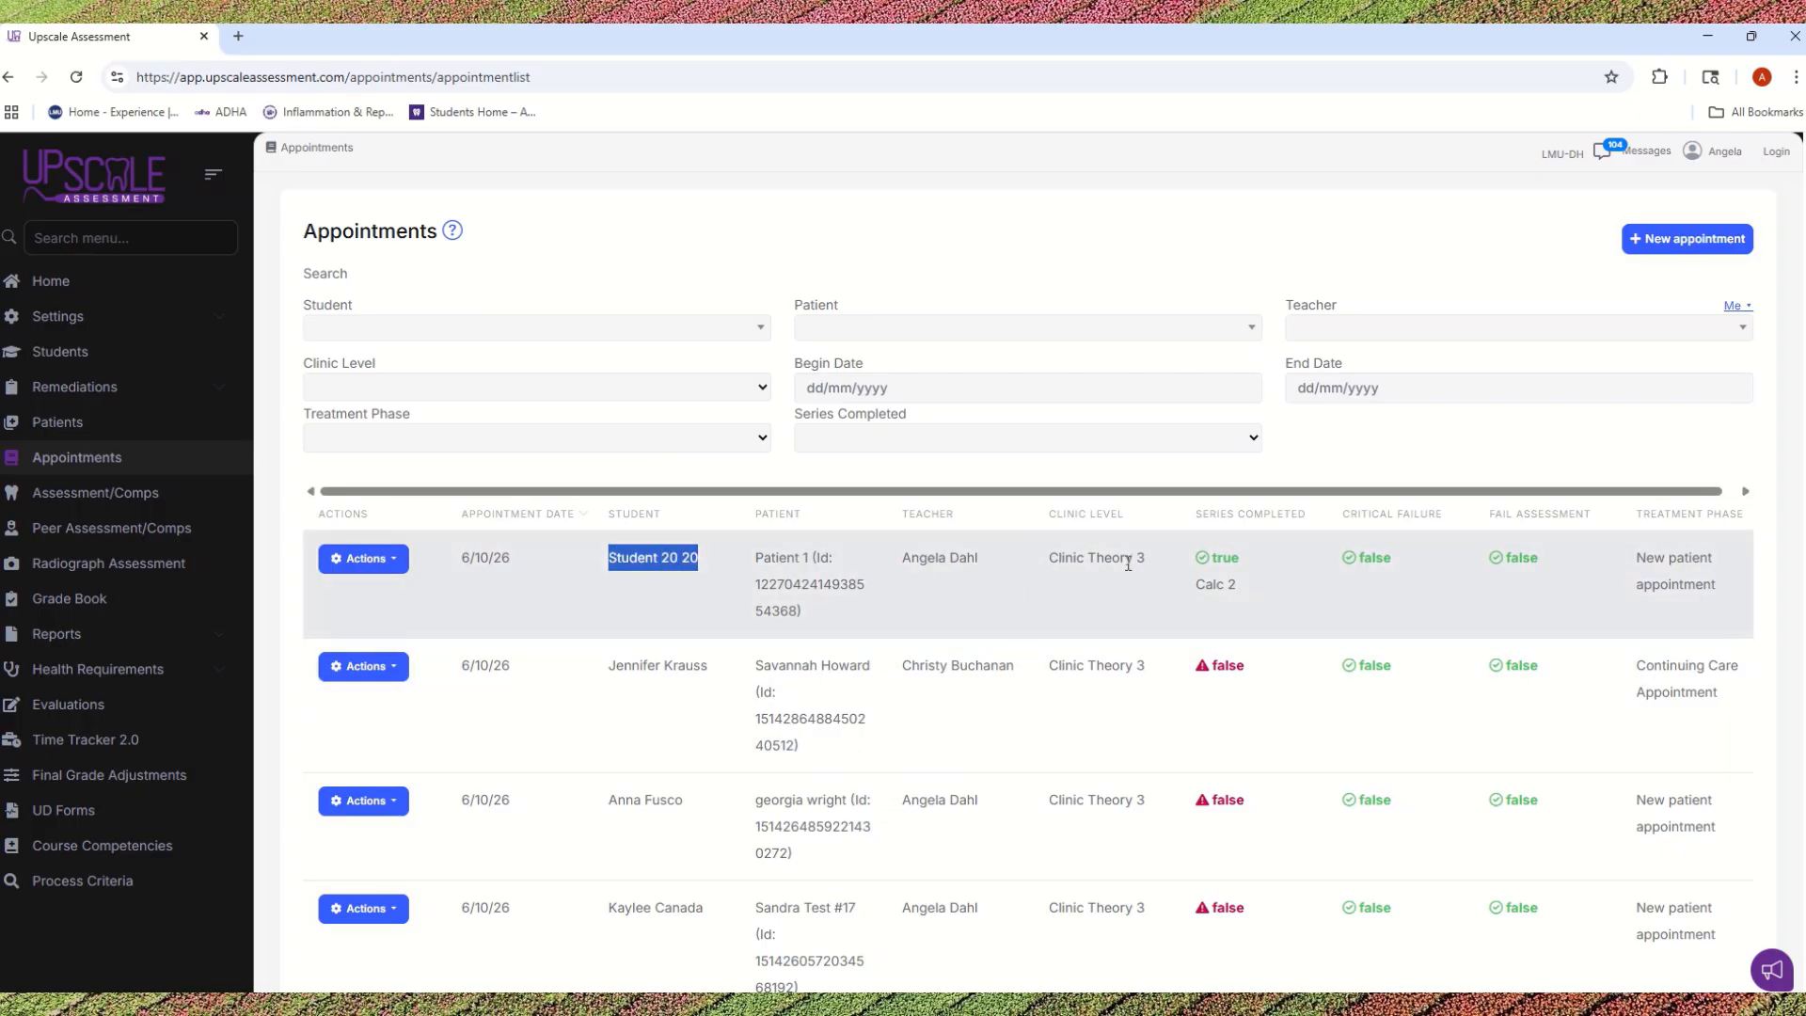
drag(1195, 585, 1055, 559)
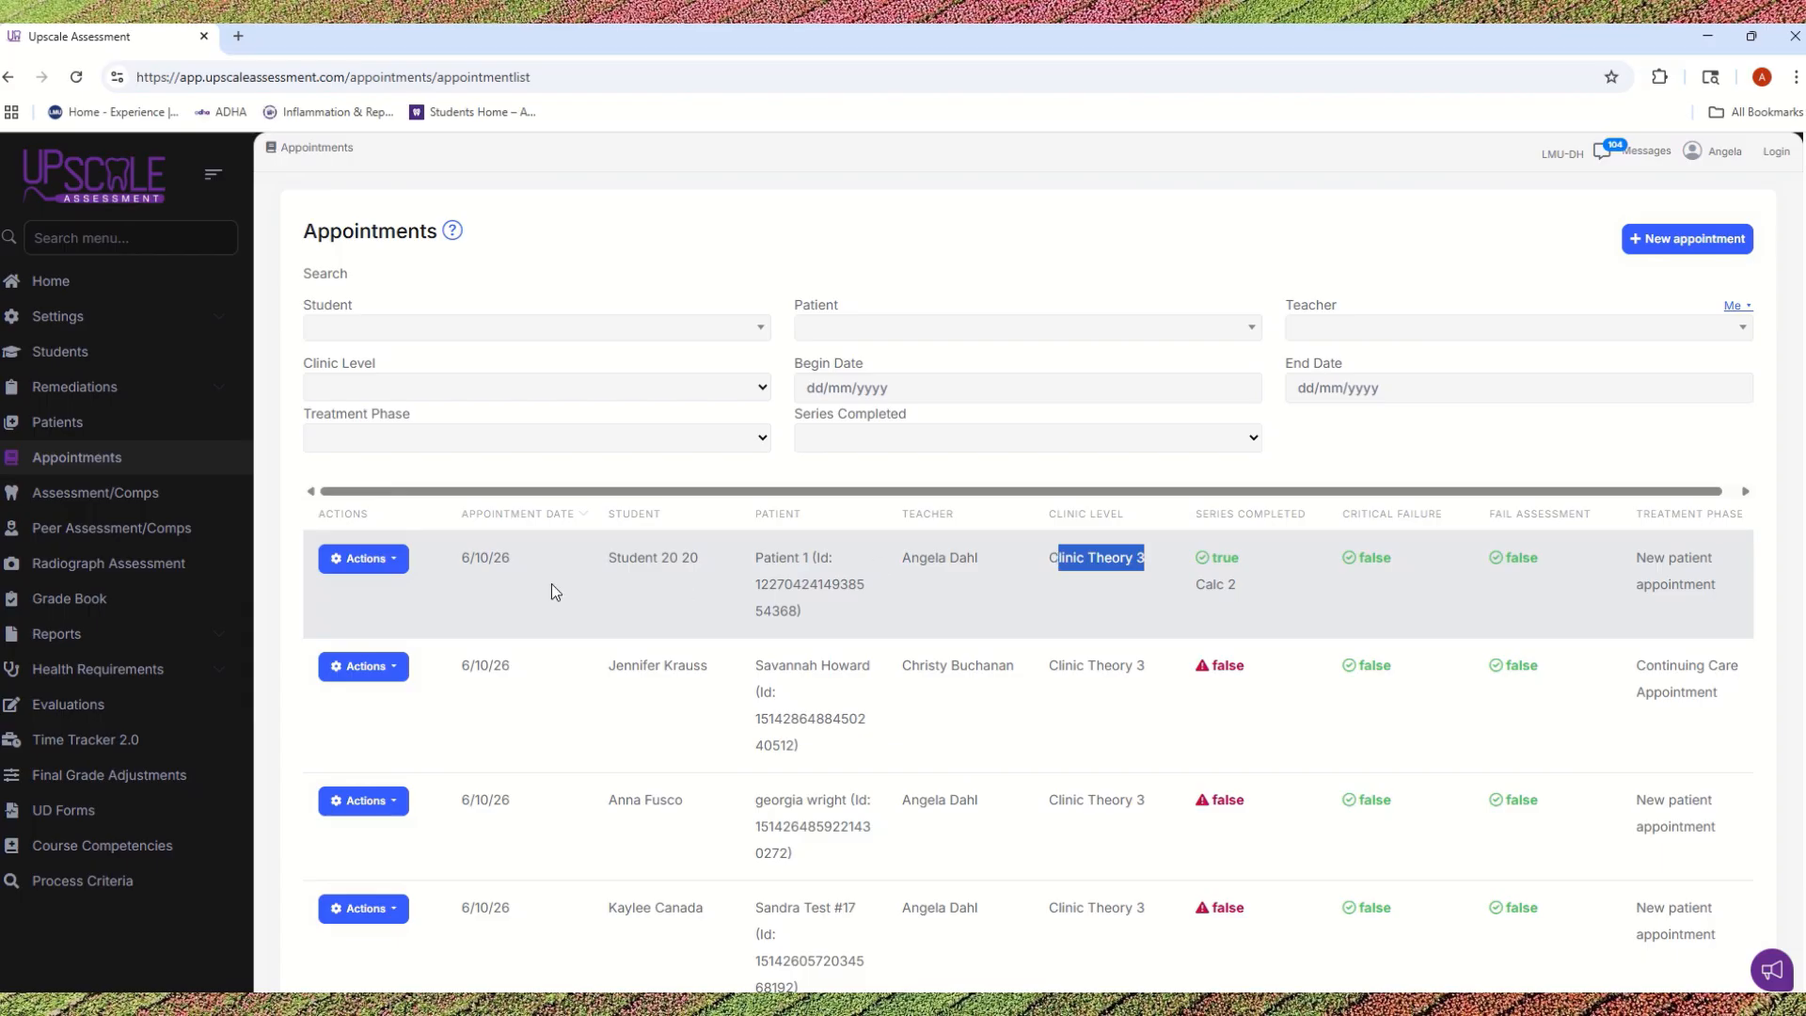
drag(512, 558, 461, 559)
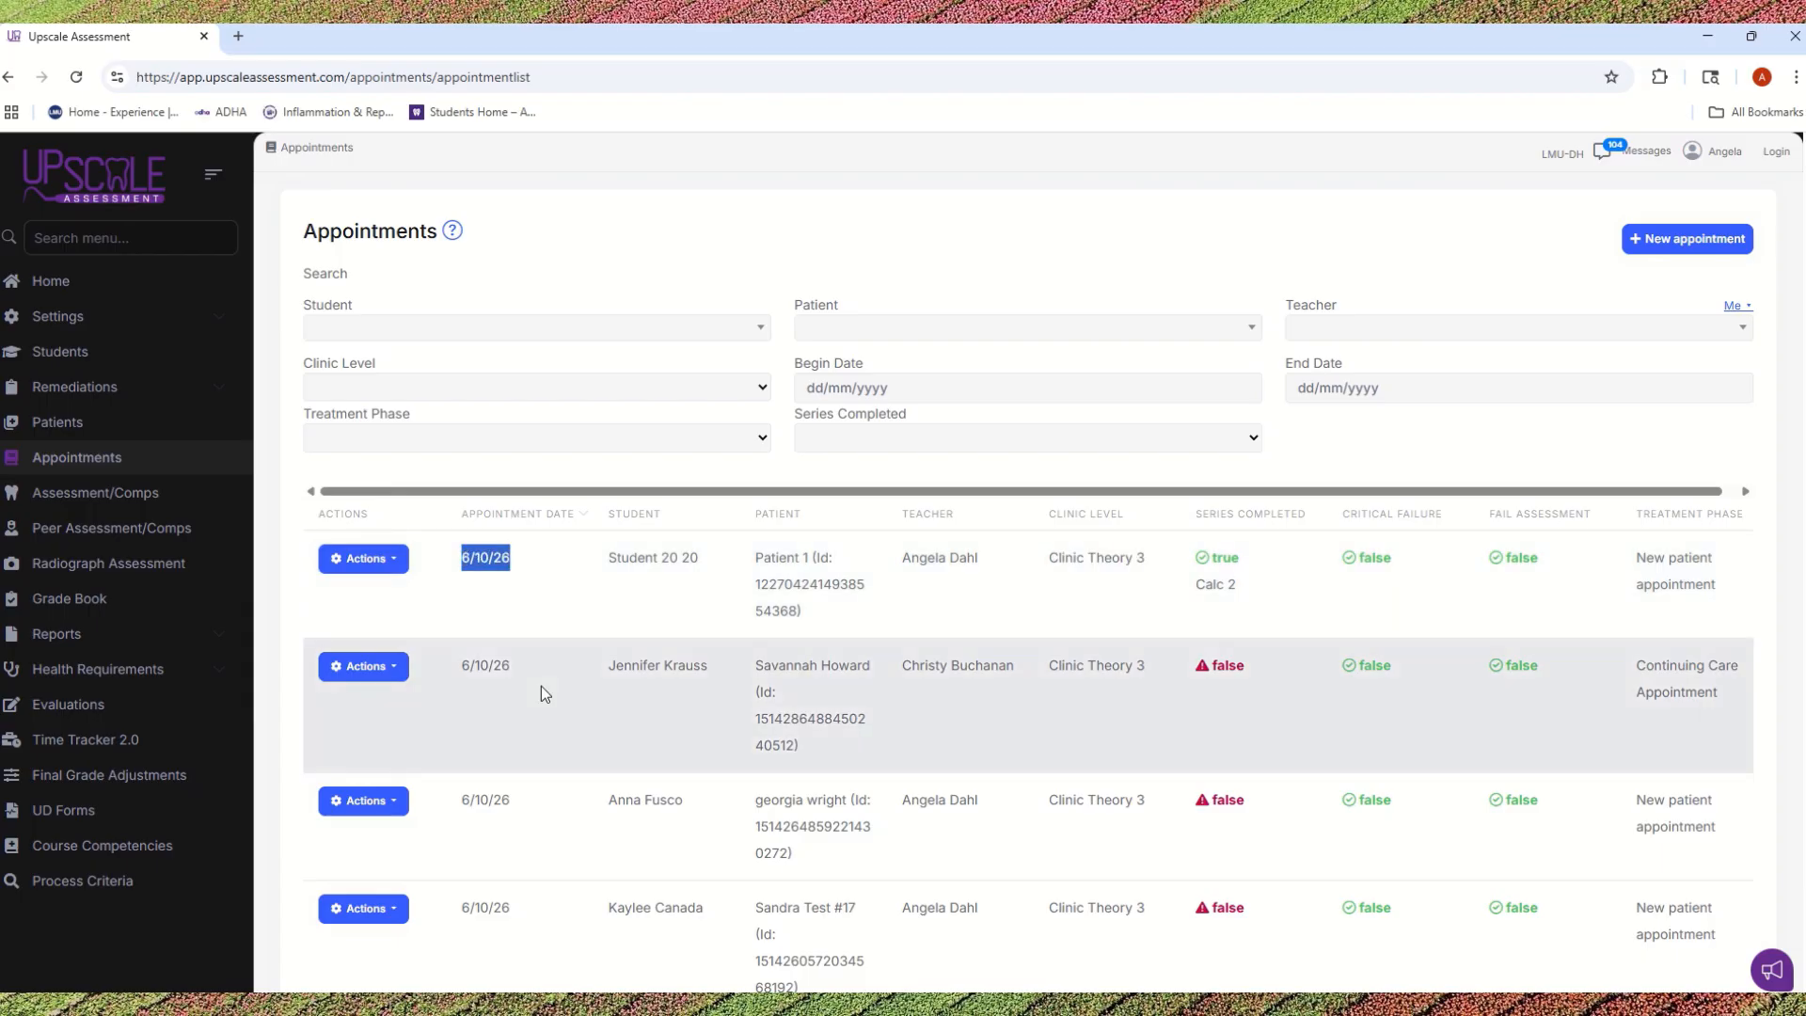